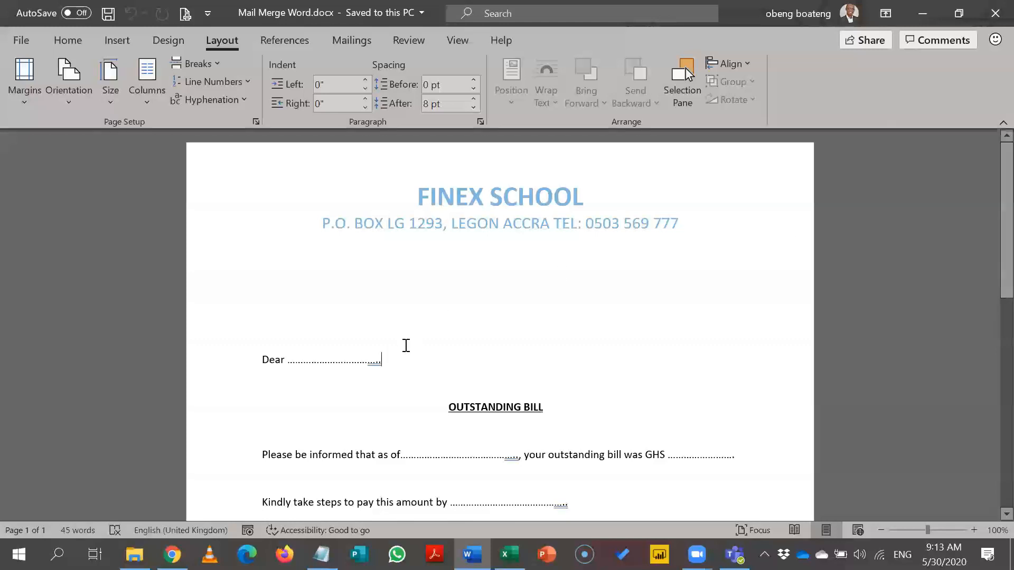
# Step: Check the dotted blank after 'Dear', then bring up the Excel workbook's Data sheet
pyautogui.moveTo(387, 360); pyautogui.dragTo(287, 360)
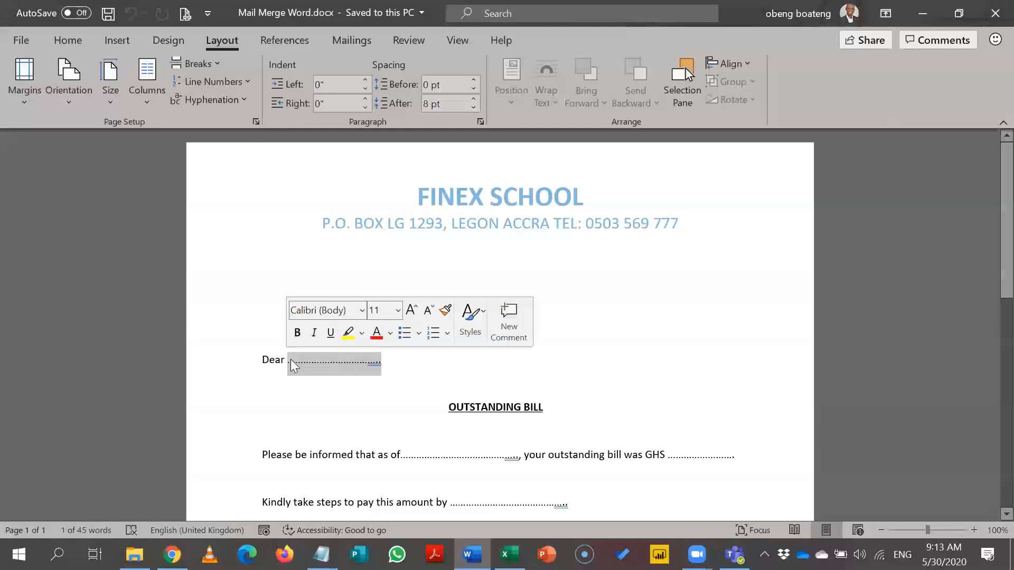
pyautogui.click(387, 369)
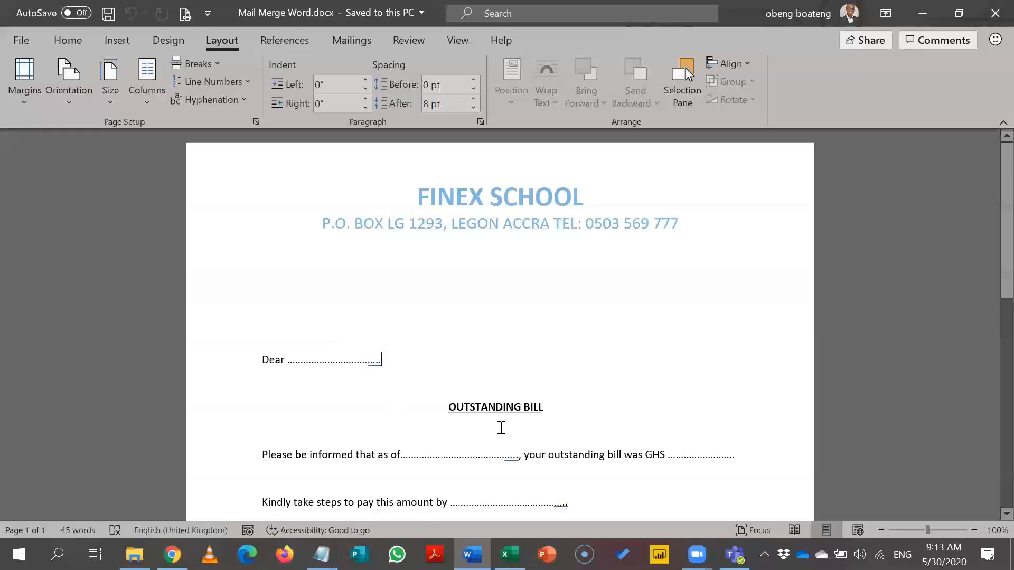
pyautogui.click(508, 554)
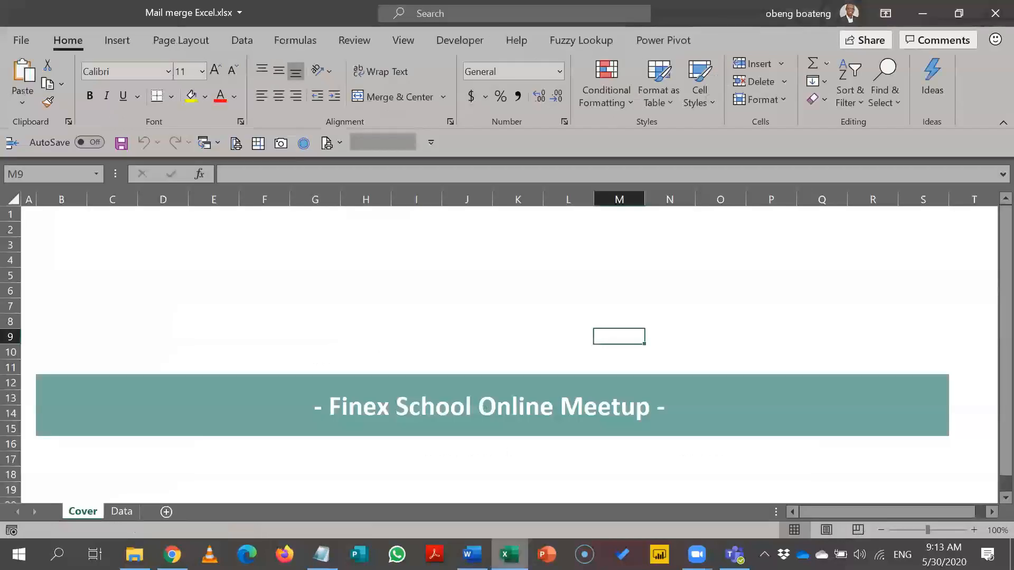
pyautogui.click(127, 509)
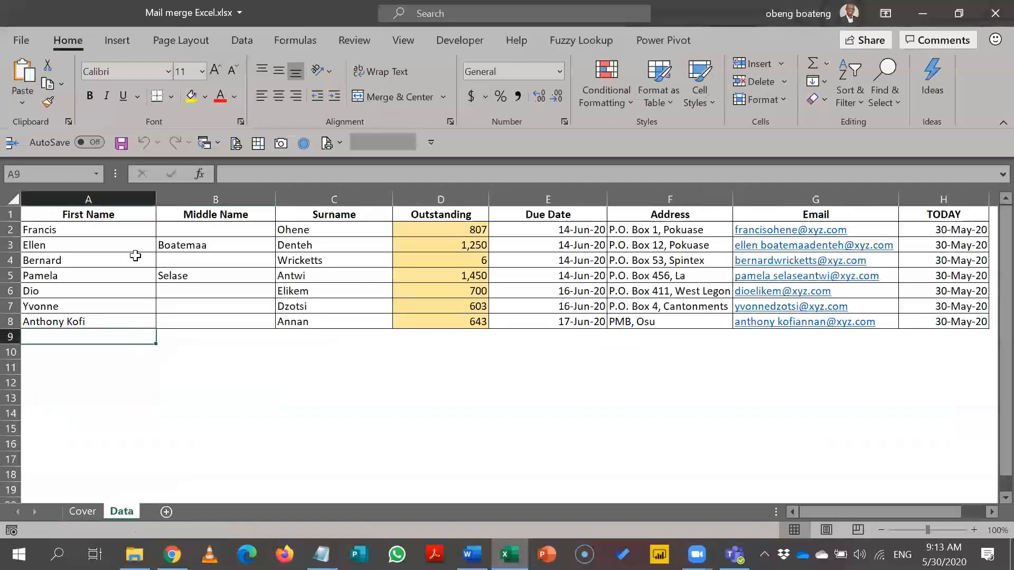
# Step: Review the First Name, Middle Name, Surname, Outstanding and Due Date columns, then return to Word
pyautogui.moveTo(135, 248); pyautogui.dragTo(164, 299)
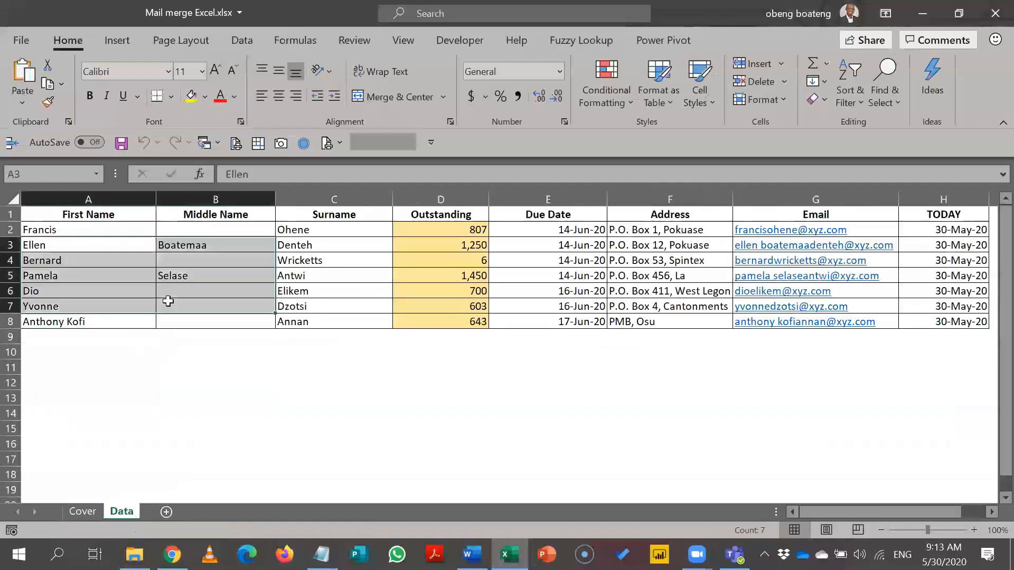
pyautogui.click(349, 271)
pyautogui.click(122, 200)
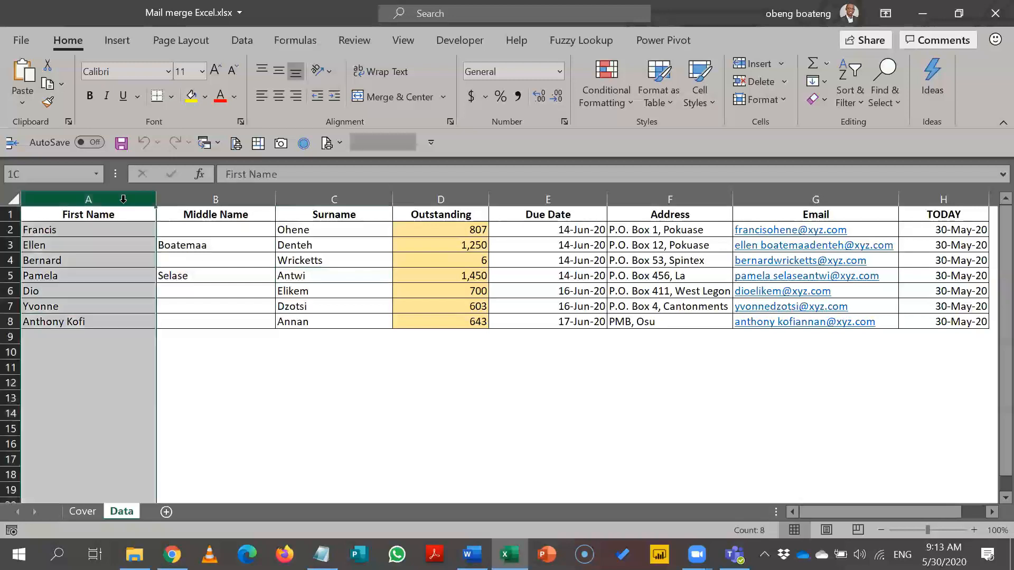
pyautogui.click(183, 203)
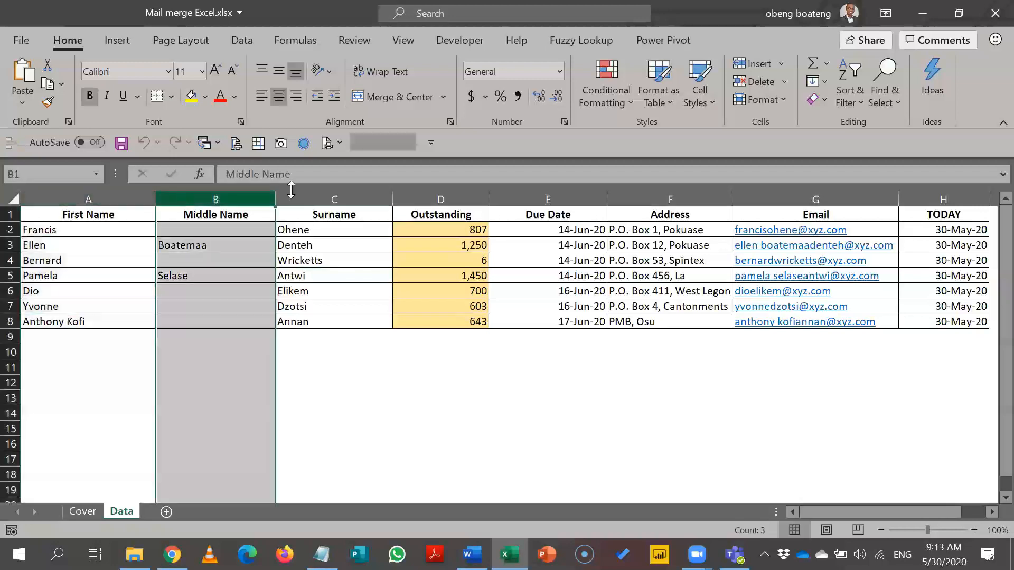
pyautogui.click(336, 197)
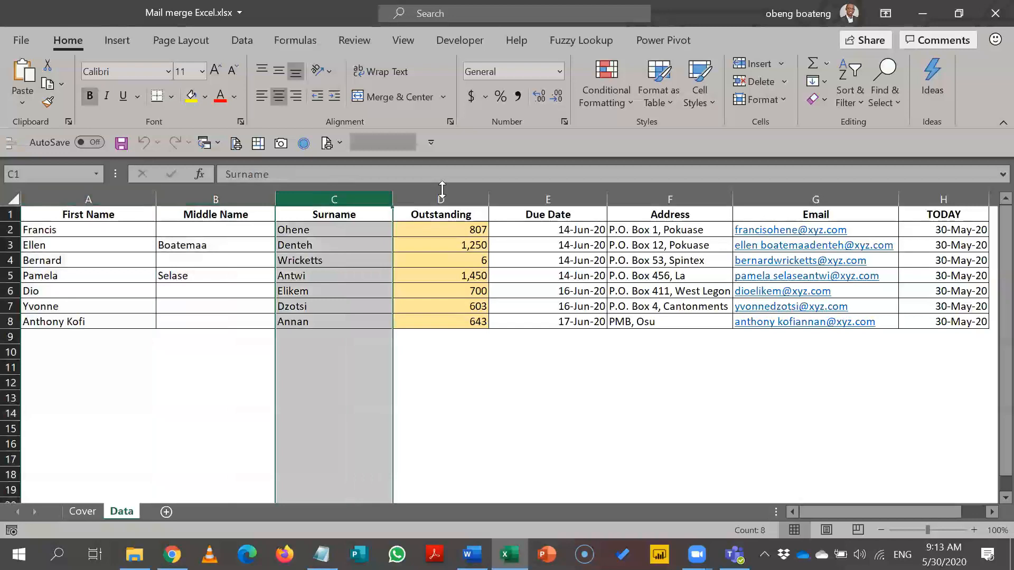
pyautogui.click(444, 190)
pyautogui.click(530, 193)
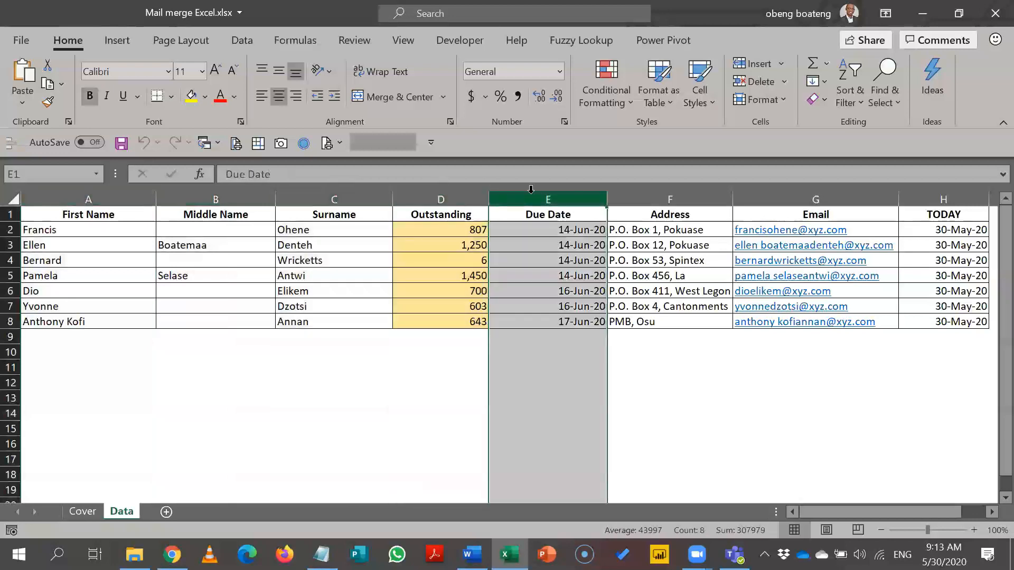
pyautogui.click(471, 554)
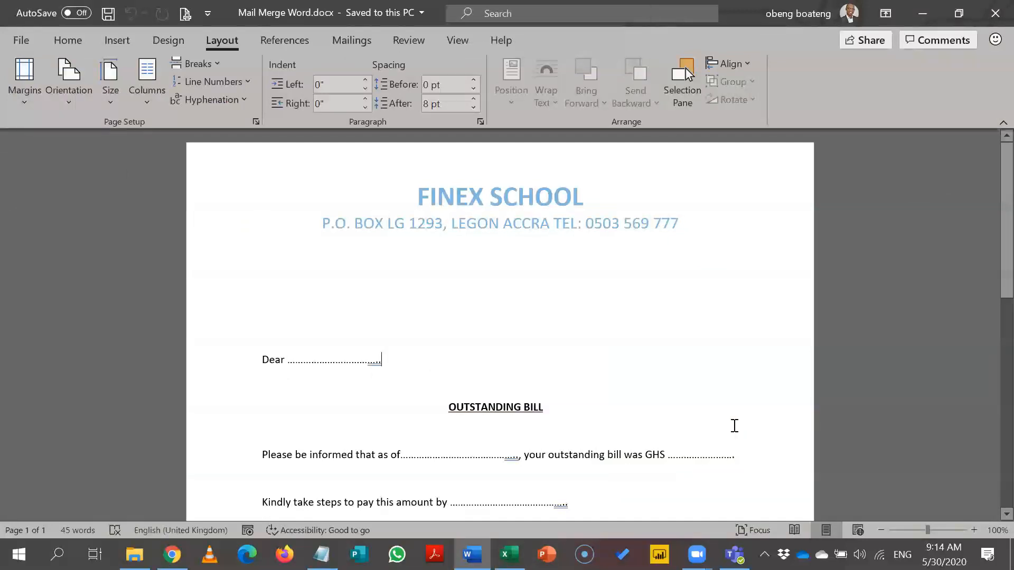
# Step: Look through the whole bill letter, then bring Excel forward with an empty cell below the table selected
pyautogui.moveTo(988, 270); pyautogui.dragTo(988, 354)
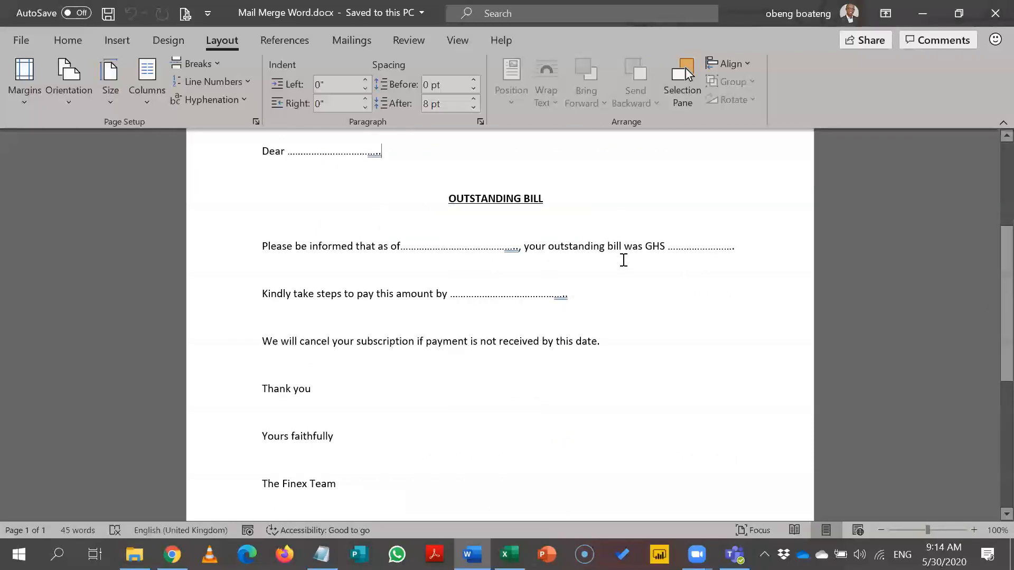
pyautogui.scroll(2, 988, 227)
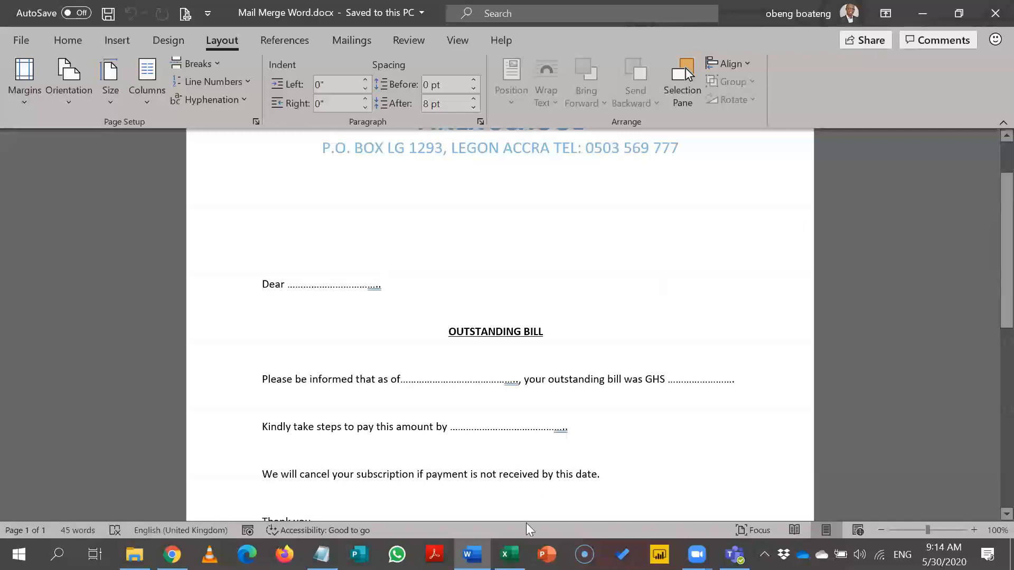
pyautogui.click(509, 554)
pyautogui.click(437, 412)
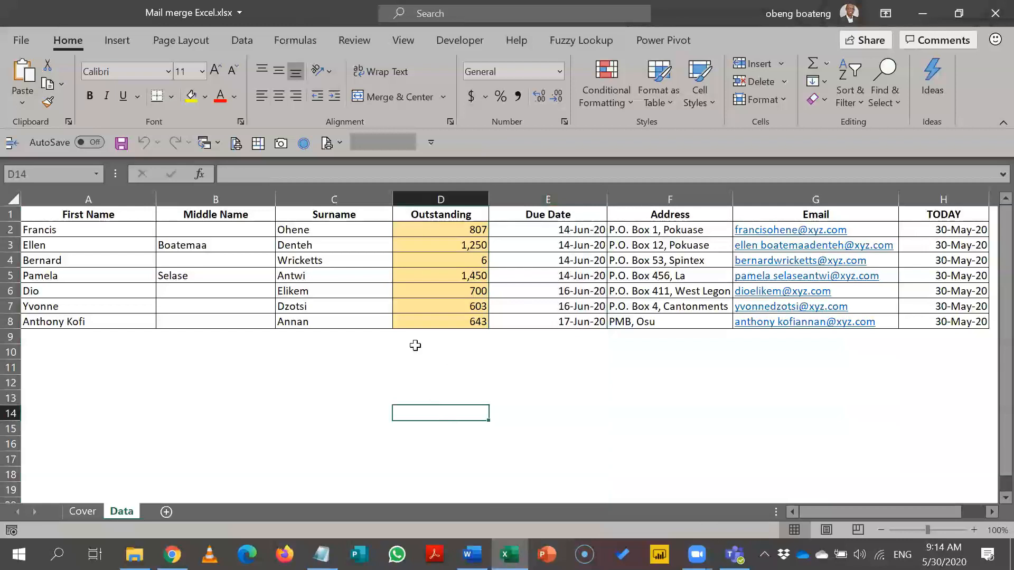
# Step: Inspect first name Francis in A2 and the empty middle-name cells B2 and B6, then return to Word
pyautogui.click(131, 230)
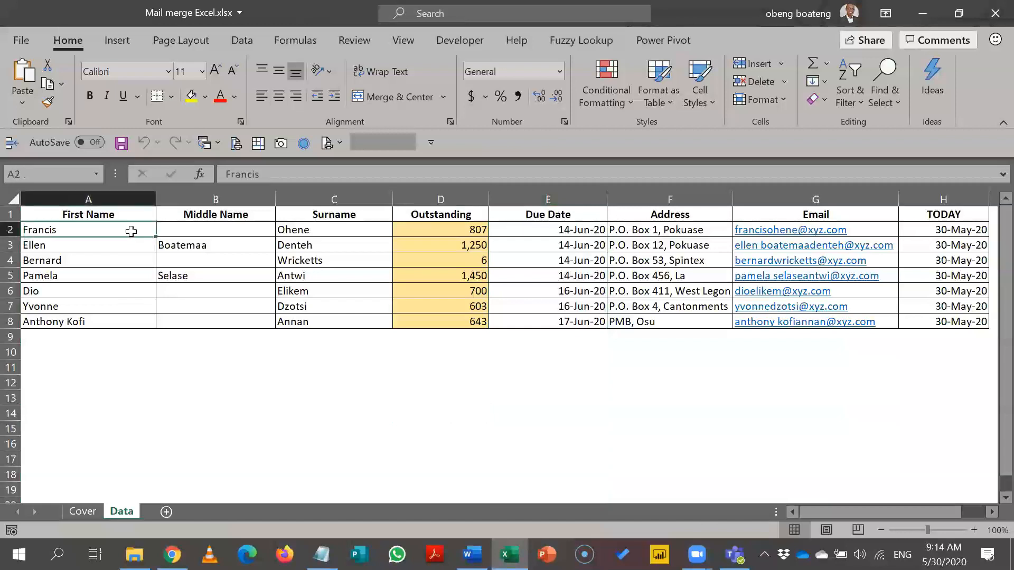
pyautogui.click(185, 233)
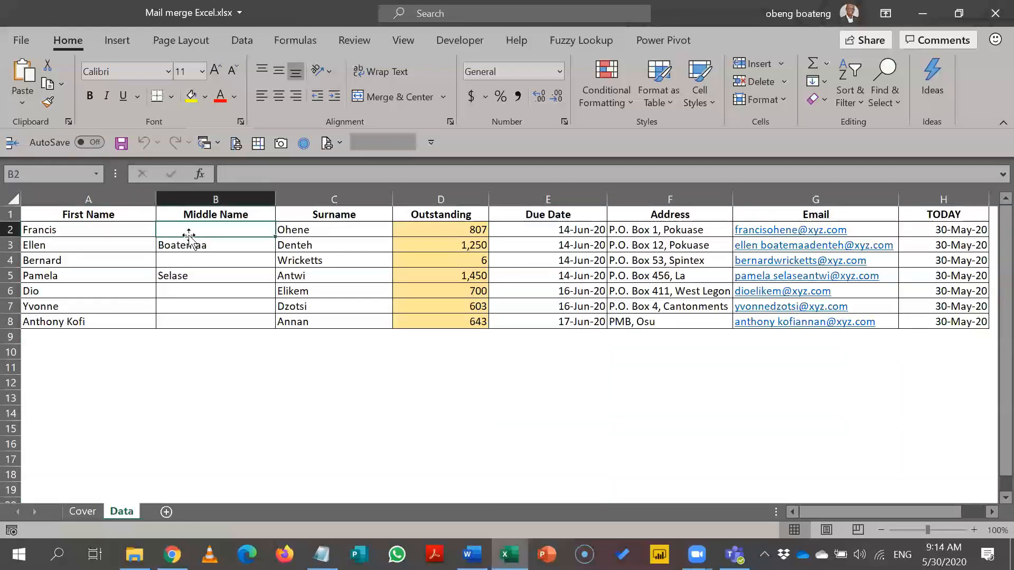
pyautogui.click(220, 288)
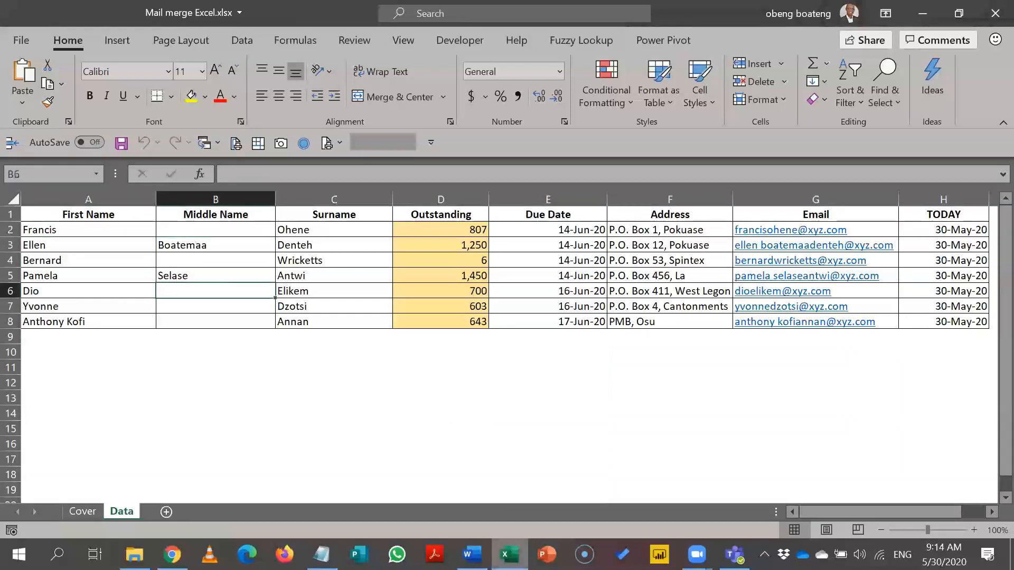
pyautogui.click(504, 462)
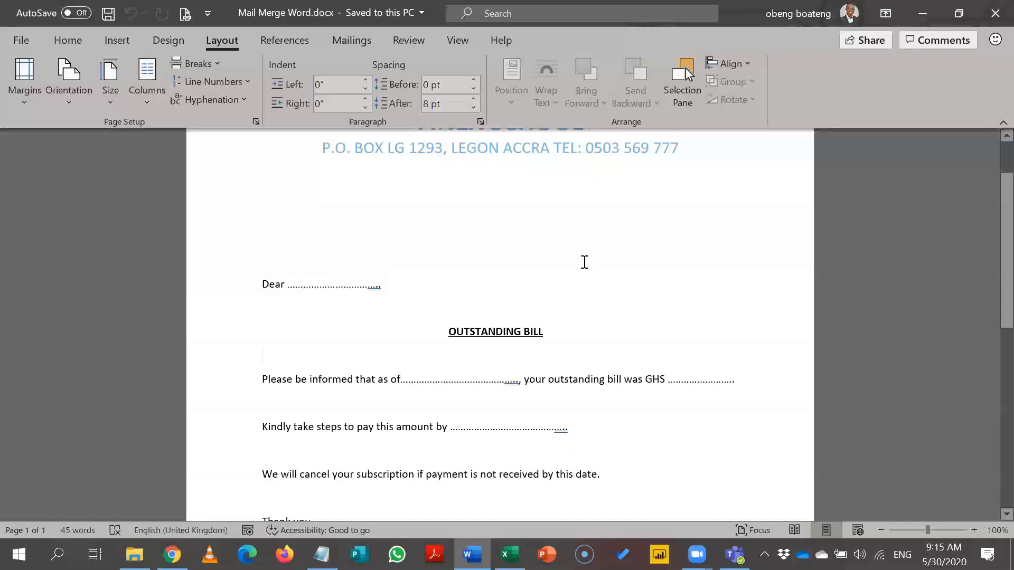
# Step: Put the cursor on the blank line above 'Dear' for the address, then switch to Excel
pyautogui.click(537, 227)
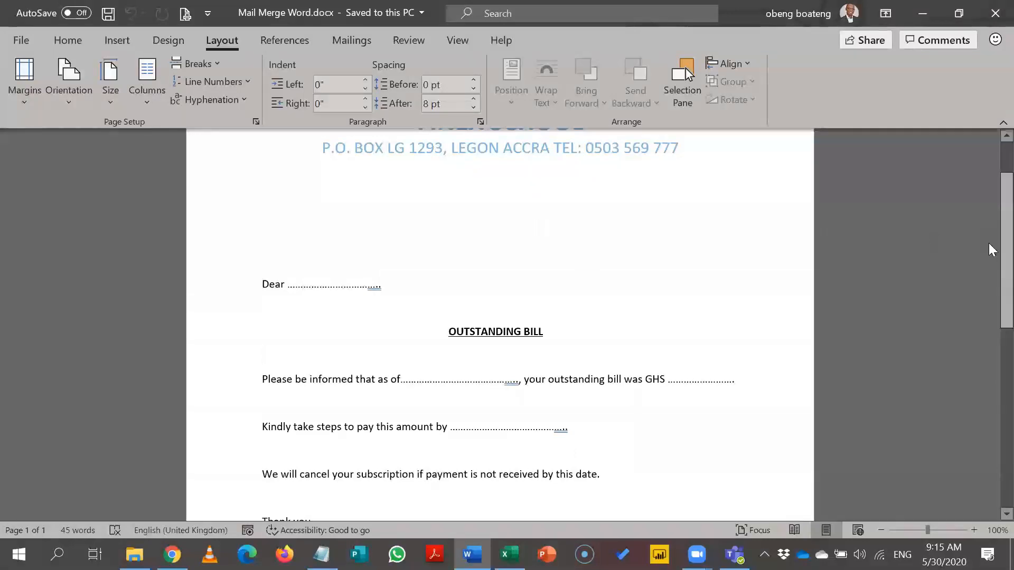
pyautogui.scroll(3, 988, 243)
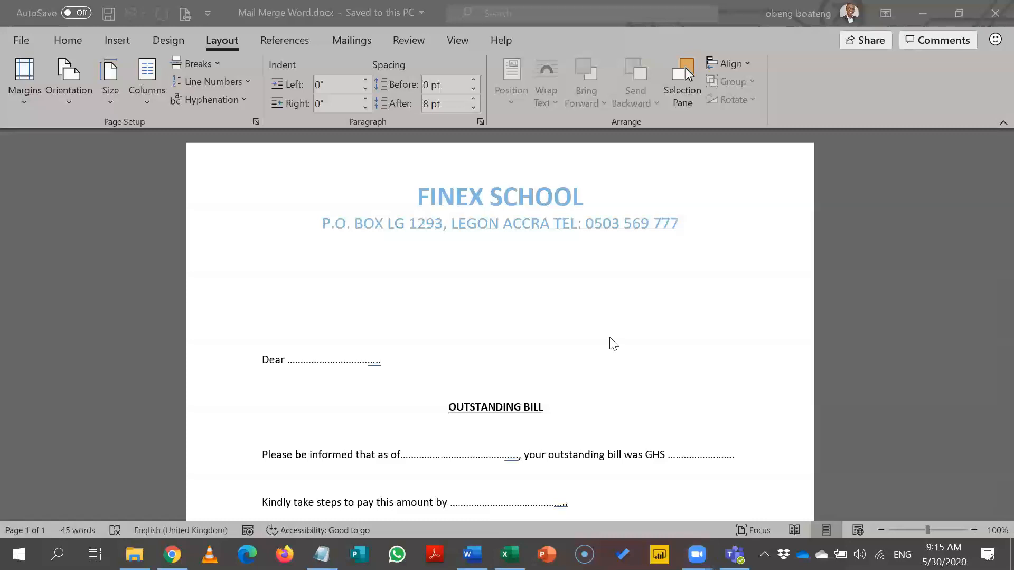
pyautogui.click(677, 225)
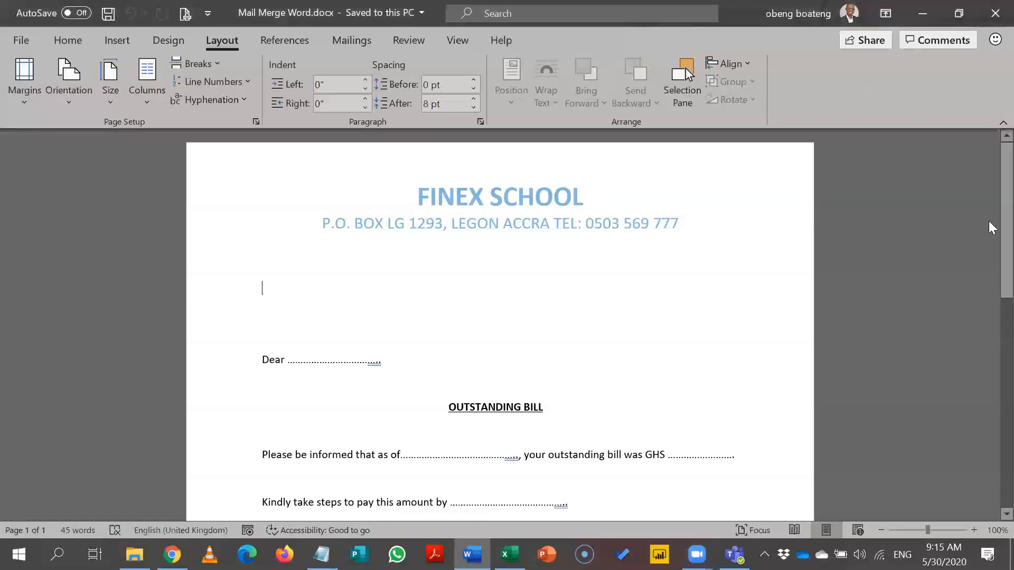
pyautogui.scroll(-3, 988, 226)
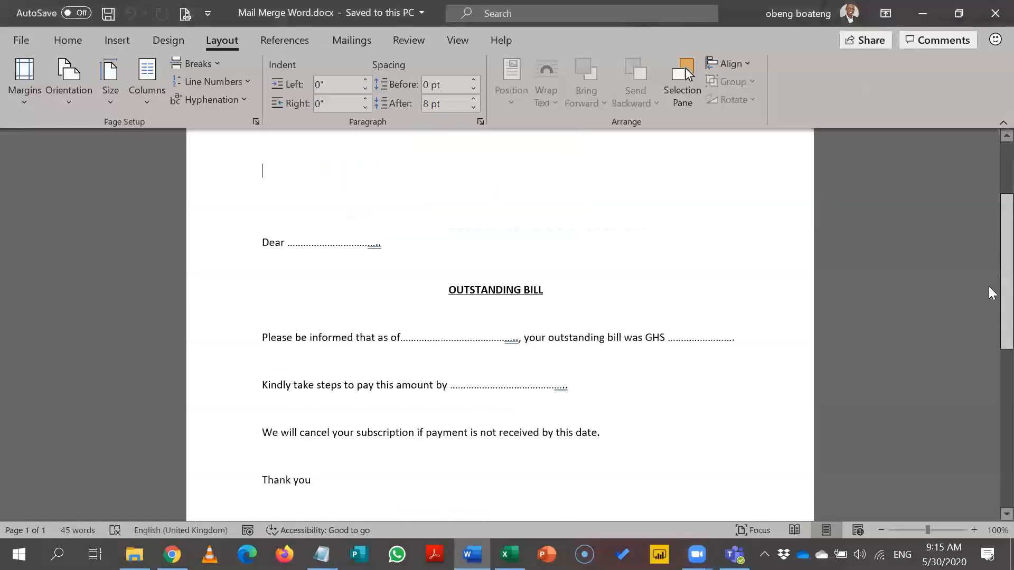
pyautogui.scroll(3, 988, 212)
pyautogui.click(372, 308)
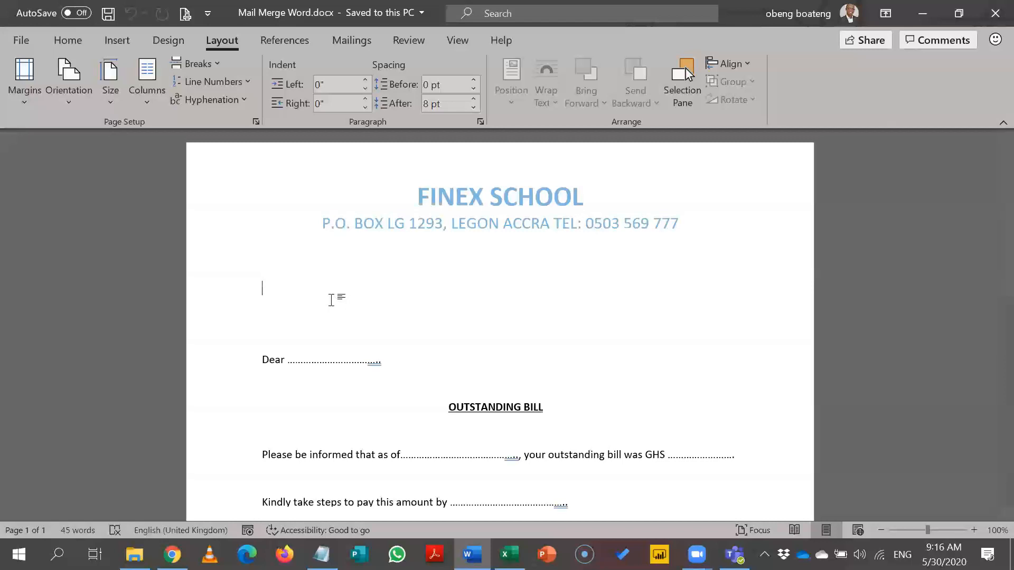
pyautogui.hotkey('alt', 'Tab')
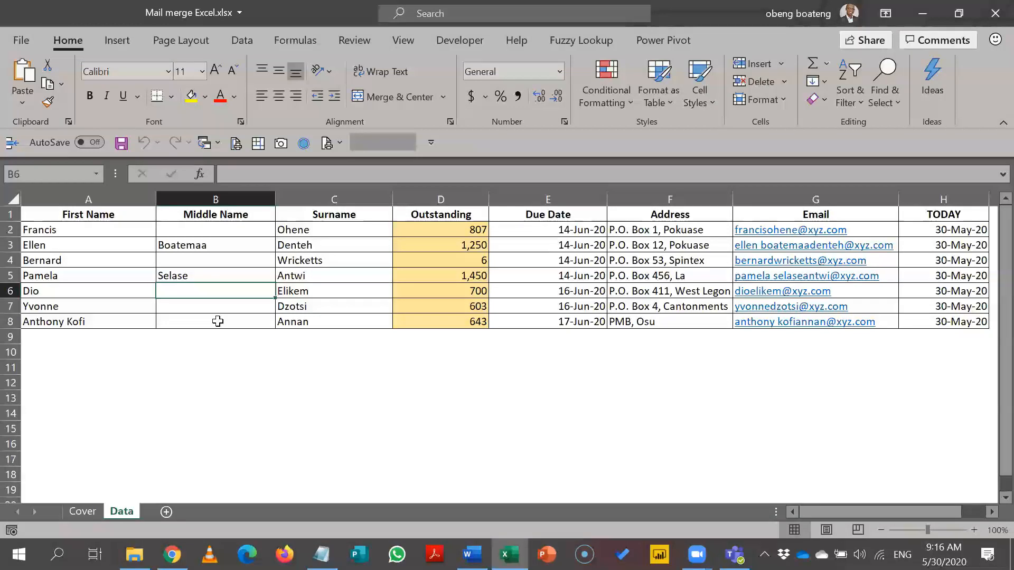
# Step: Review the Outstanding, Due Date, Address and Email columns of the customer table
pyautogui.click(429, 199)
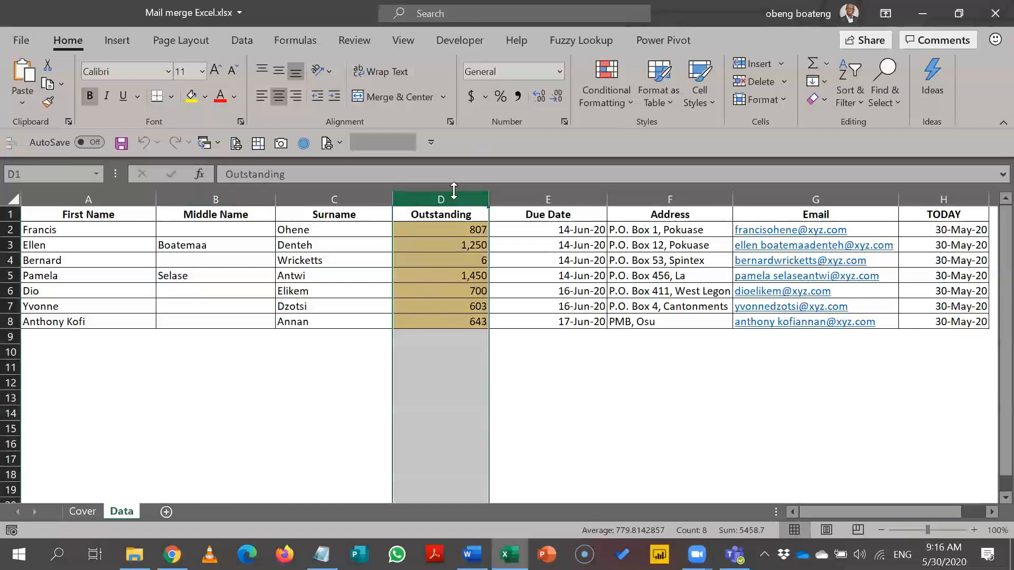
pyautogui.click(517, 199)
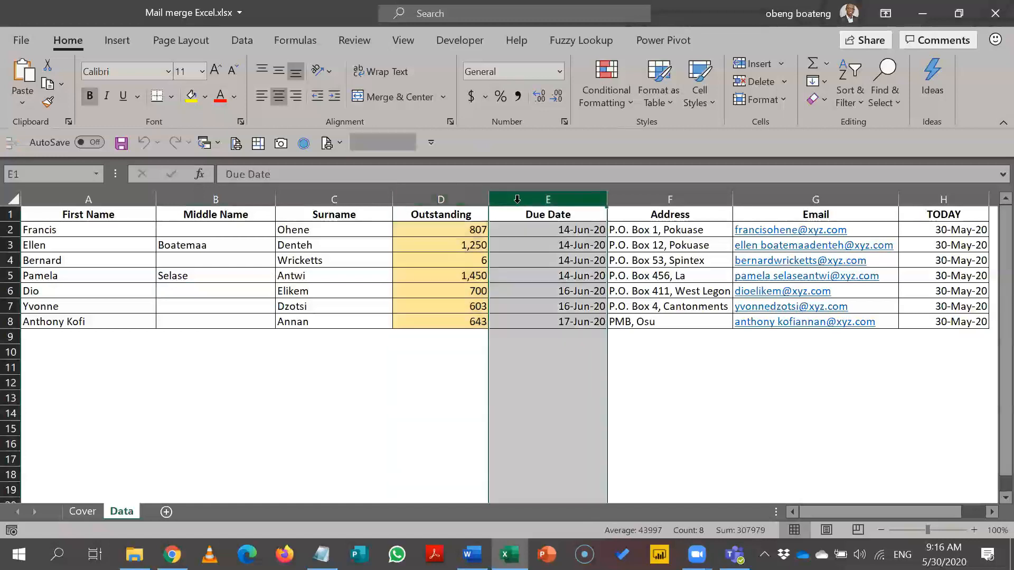
pyautogui.click(641, 199)
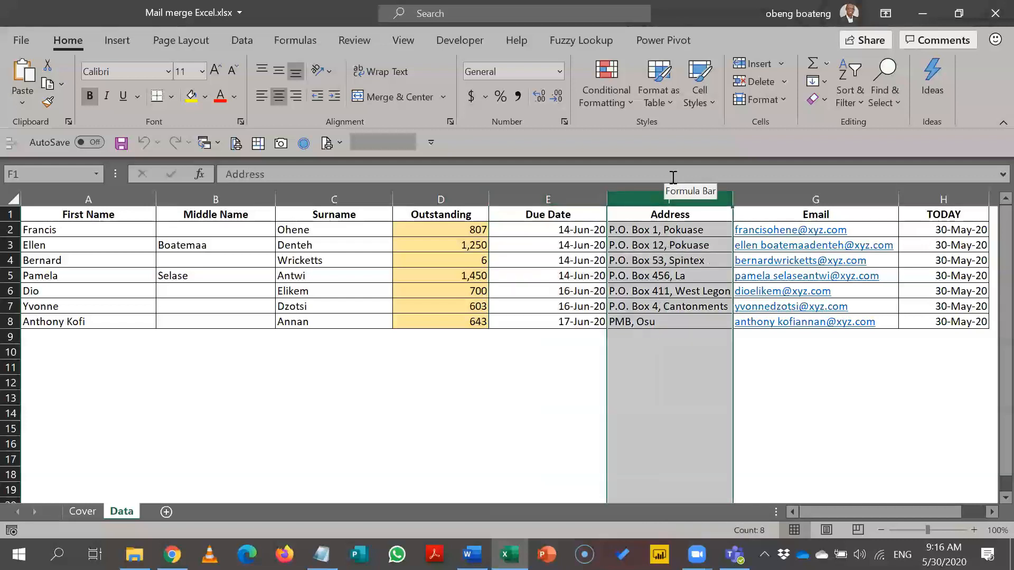
pyautogui.click(817, 199)
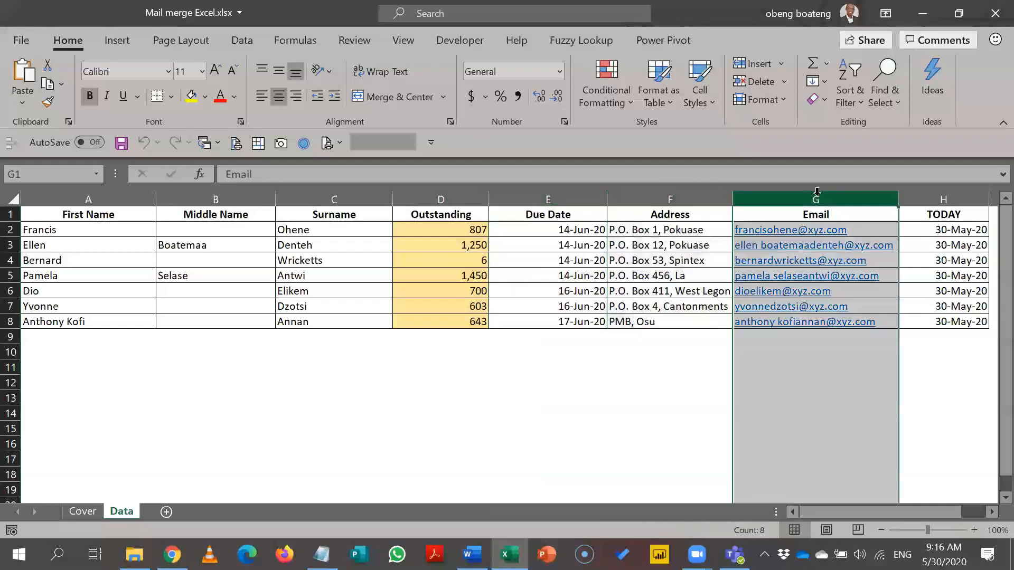
pyautogui.click(805, 351)
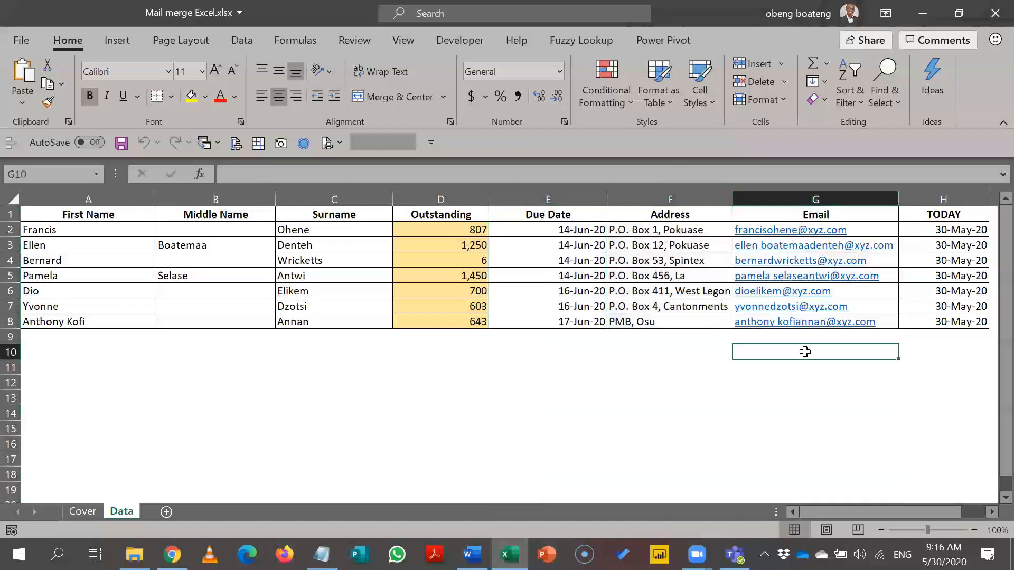
# Step: Check the TODAY formula in H2 and select the first recipient's whole row, then return to Word
pyautogui.press('Up')
pyautogui.press('Right')
pyautogui.press('Up')
pyautogui.hotkey('ctrl', 'Up')
pyautogui.press('Down')
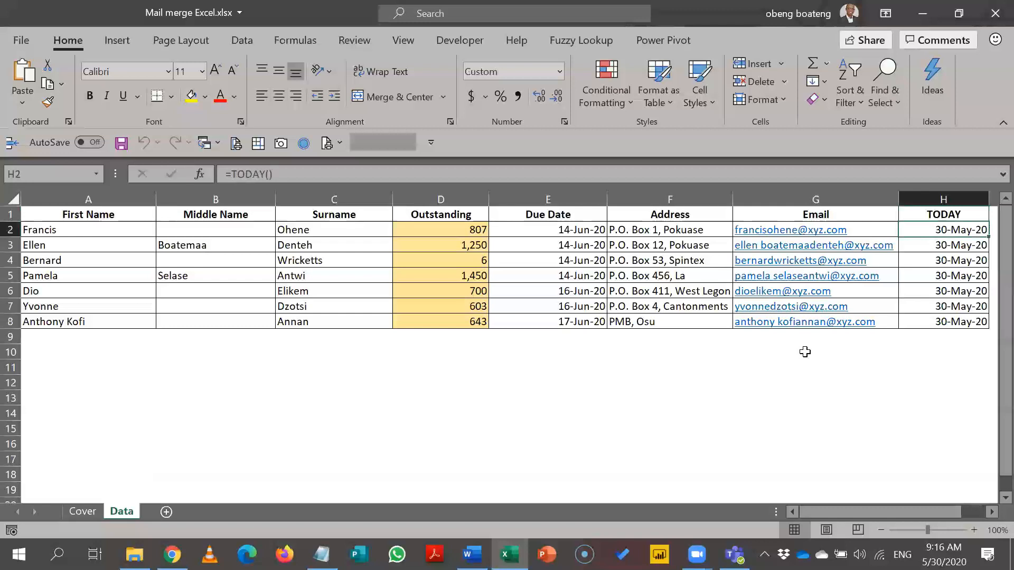
pyautogui.hotkey('shift', 'Right')
pyautogui.hotkey('shift', 'Left')
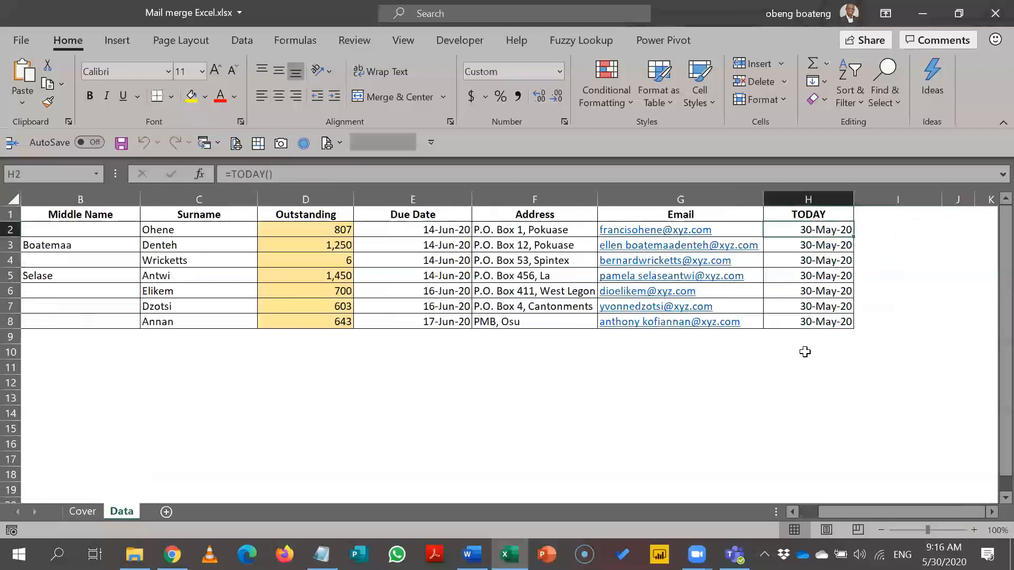
pyautogui.hotkey('shift', 'Left')
pyautogui.hotkey('shift', 'Left')
pyautogui.hotkey('shift', 'Home')
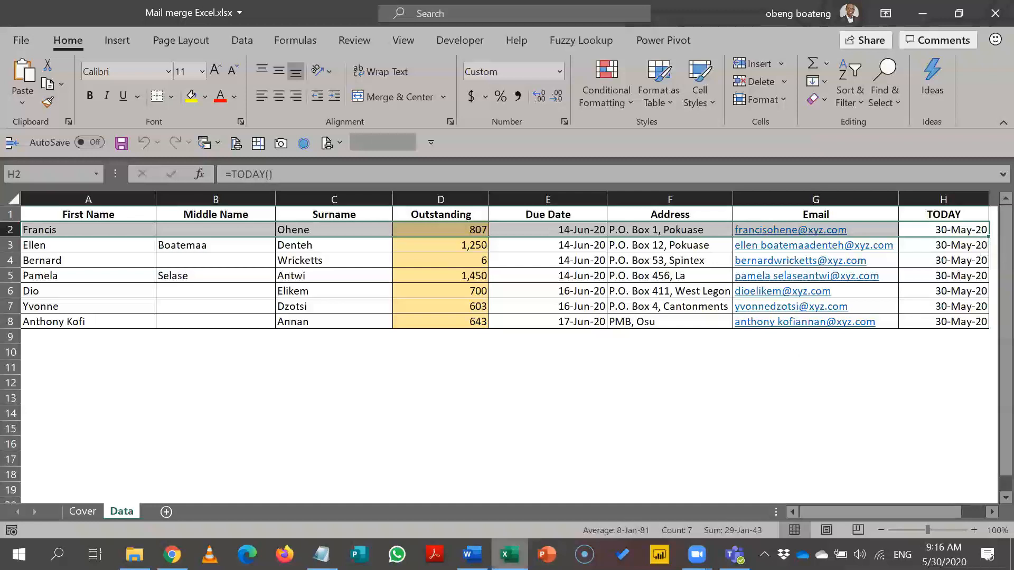
pyautogui.hotkey('alt', 'Tab')
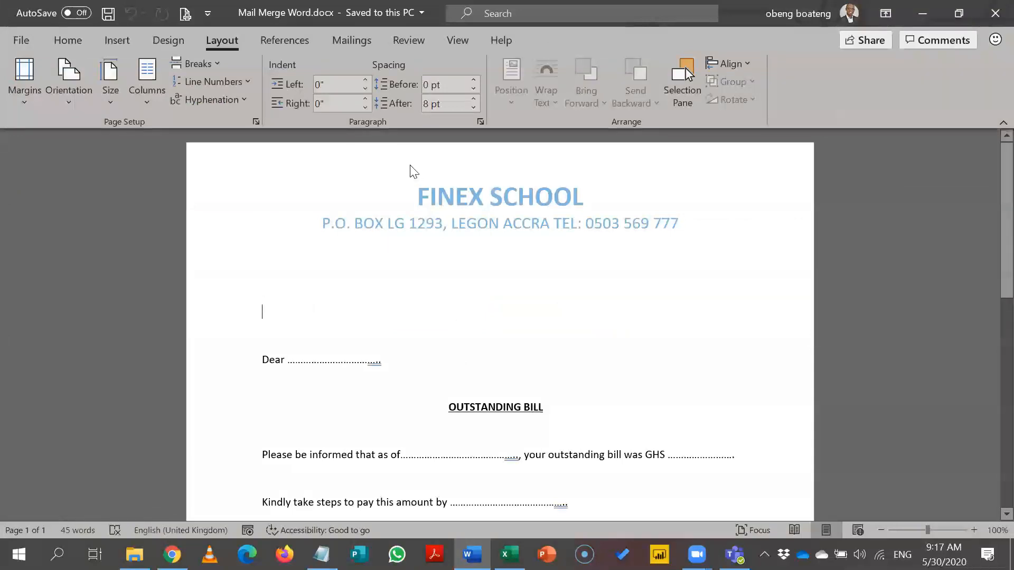
# Step: Show the Mailings ribbon tab for the Finex School letter
pyautogui.click(365, 41)
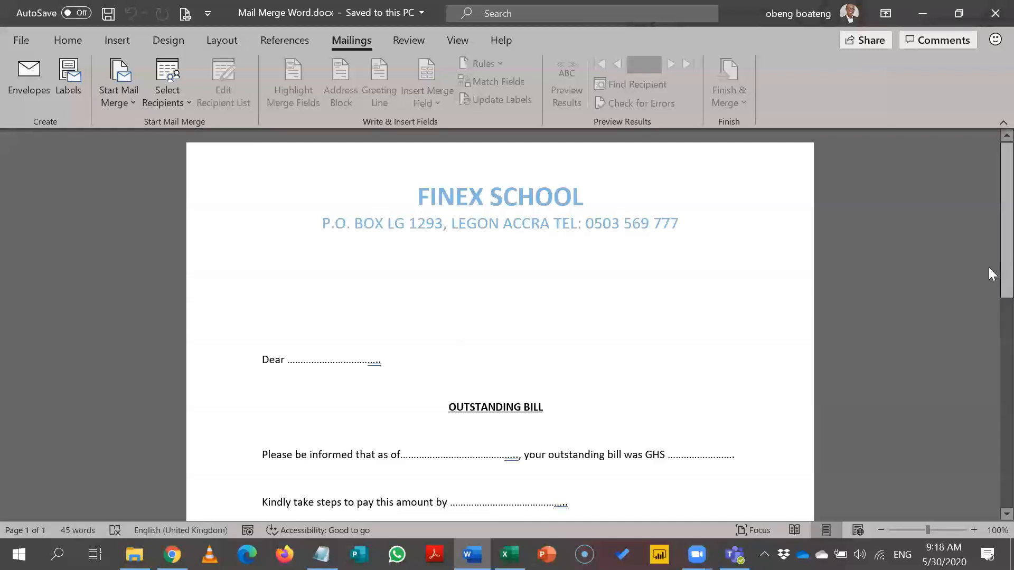
# Step: Scroll over the letter and open the Start Mail Merge document-type list
pyautogui.scroll(-7, 988, 287)
pyautogui.scroll(7, 988, 455)
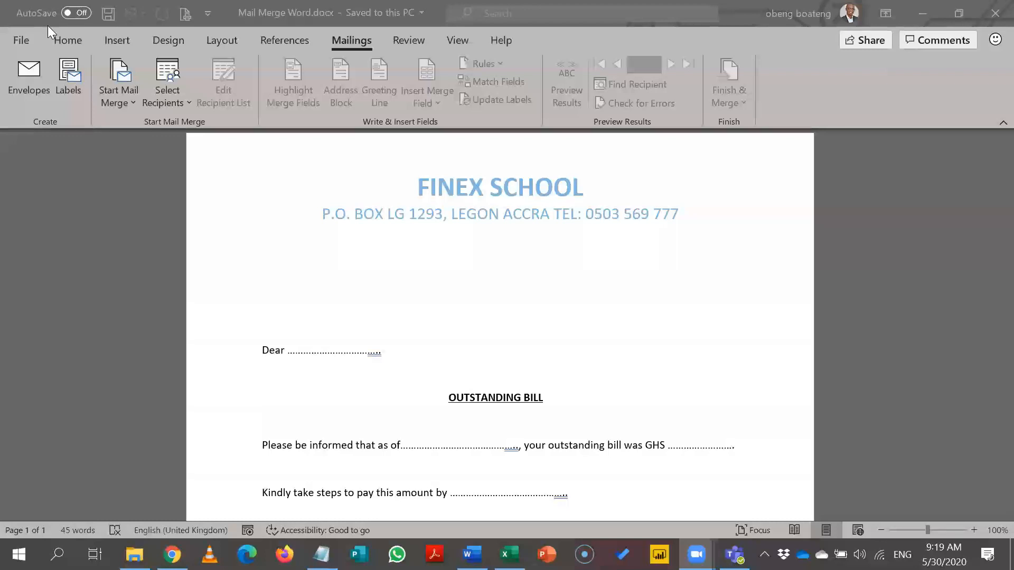
pyautogui.click(120, 95)
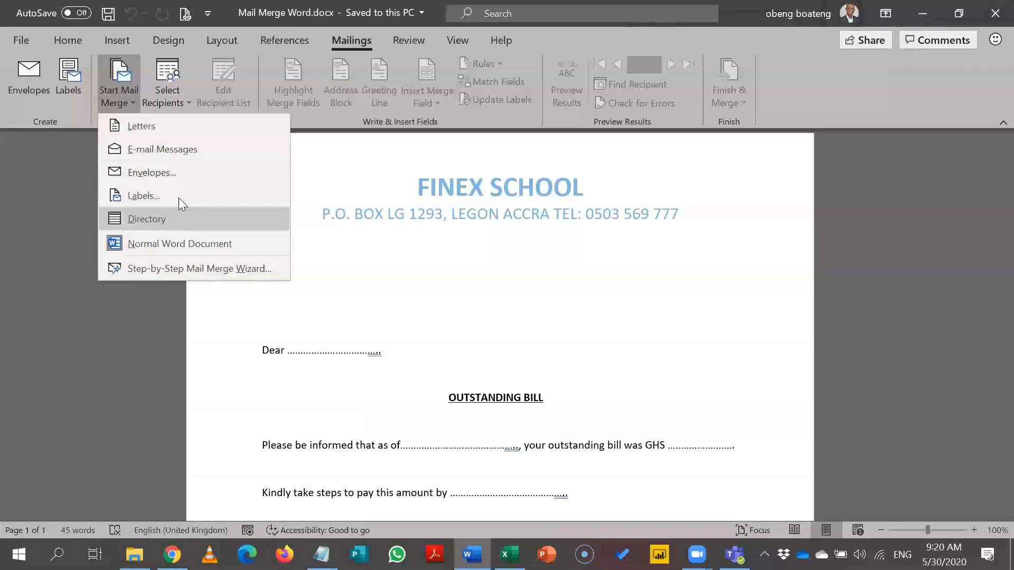
# Step: Set the mail merge document type to Letters
pyautogui.click(183, 131)
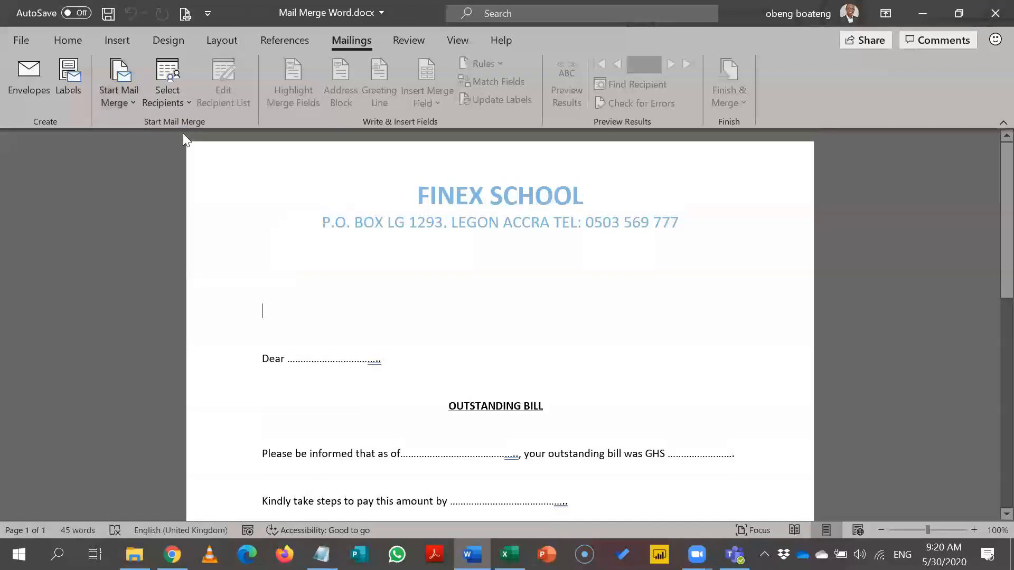
pyautogui.click(129, 98)
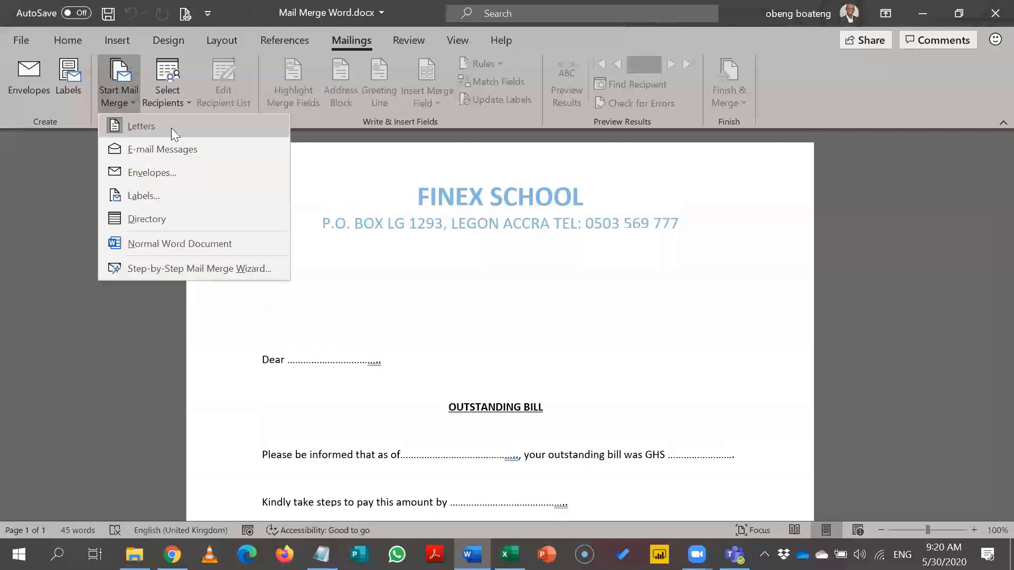
pyautogui.click(357, 182)
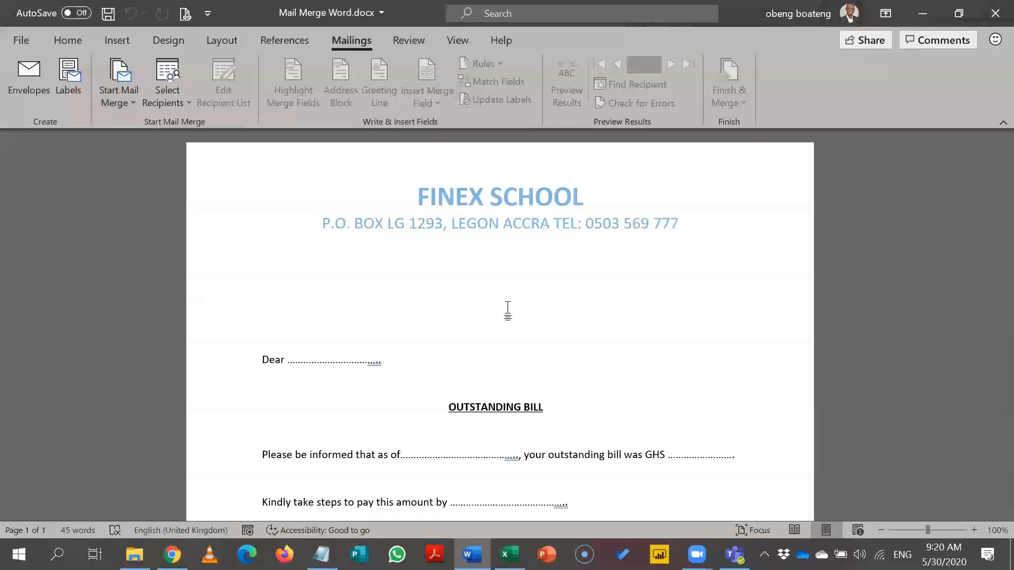
# Step: Select the dotted blank after 'Dear' and open the Select Recipients menu
pyautogui.hotkey('alt', 'Tab')
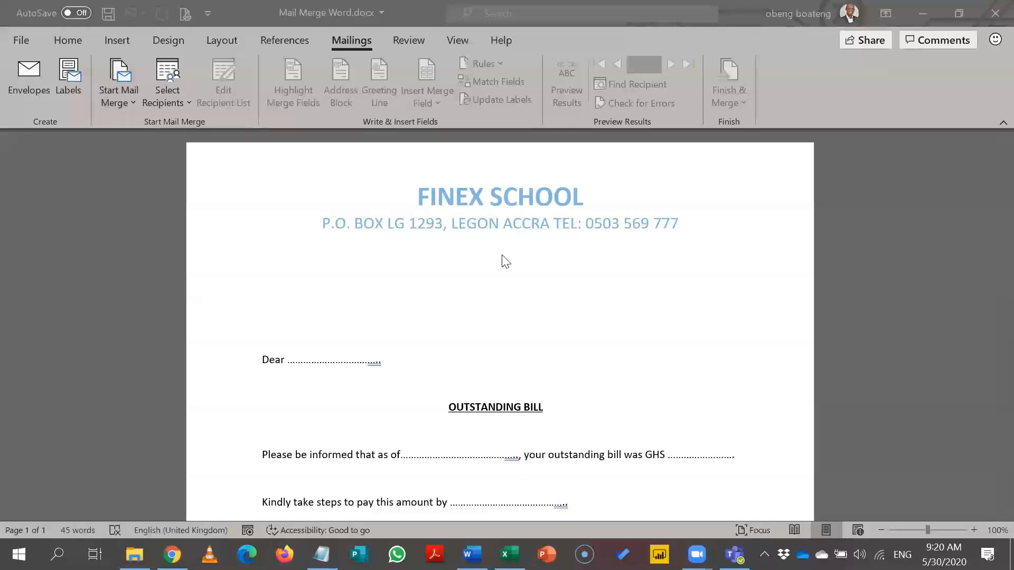
pyautogui.hotkey('alt', 'Tab')
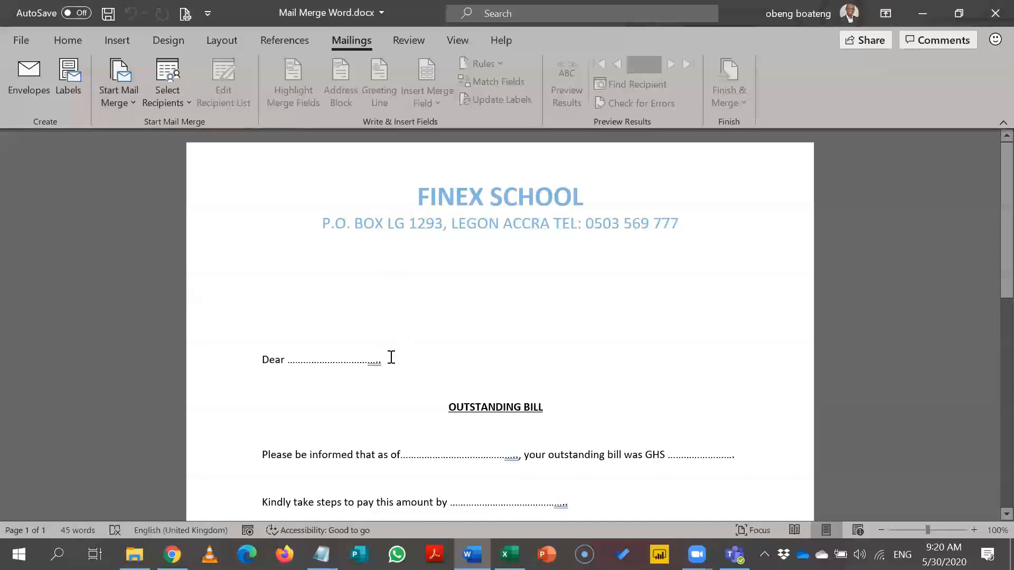
pyautogui.moveTo(350, 361); pyautogui.dragTo(285, 360)
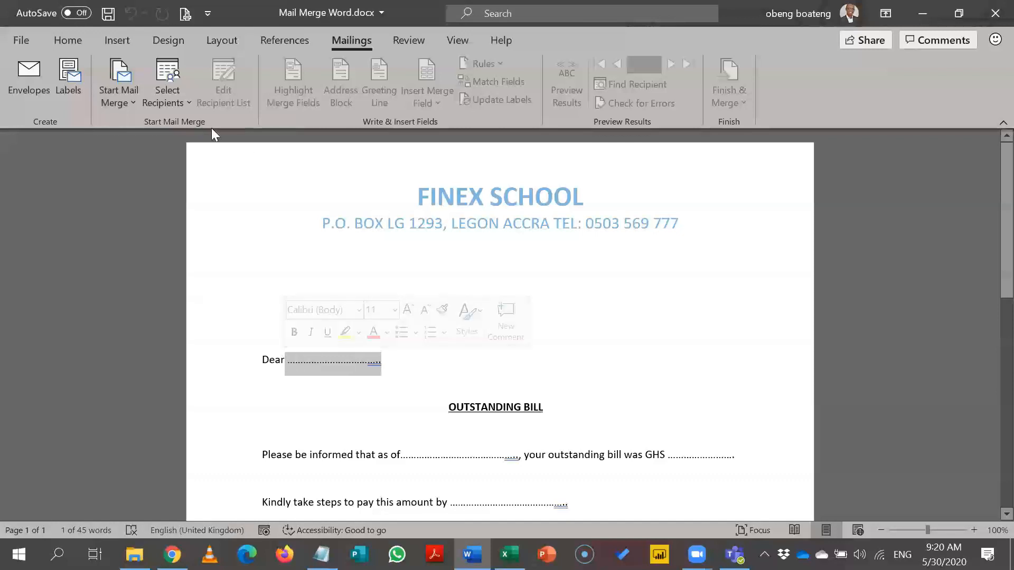
pyautogui.click(180, 102)
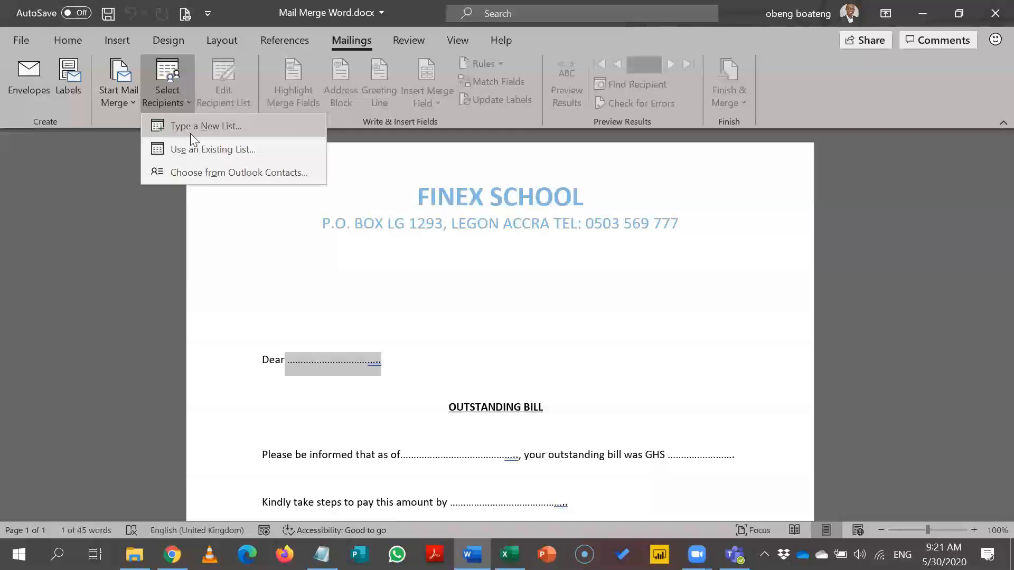
# Step: Browse for an existing recipient list, cancel without attaching one, and switch to Excel
pyautogui.click(232, 150)
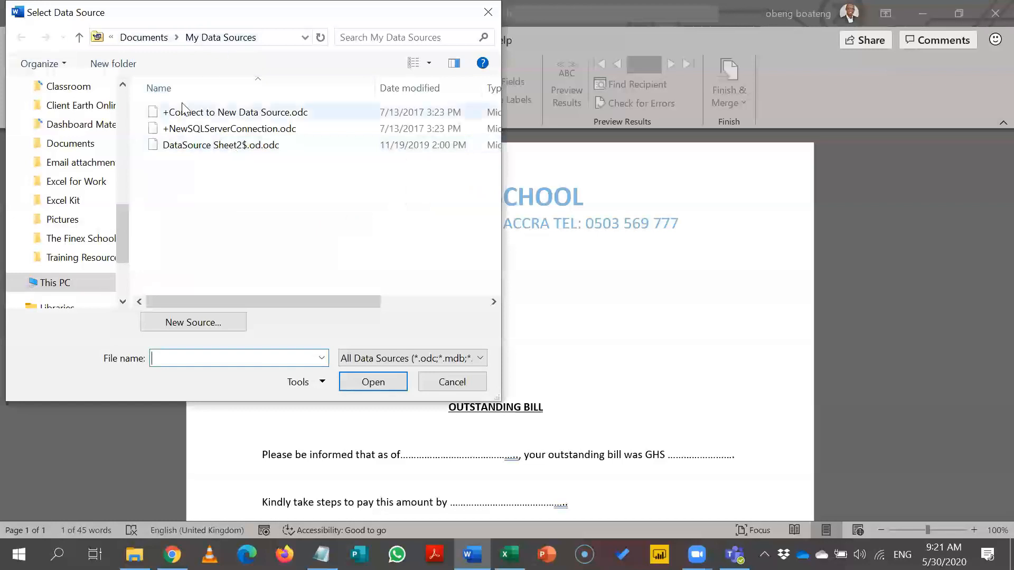
pyautogui.moveTo(125, 221); pyautogui.dragTo(132, 108)
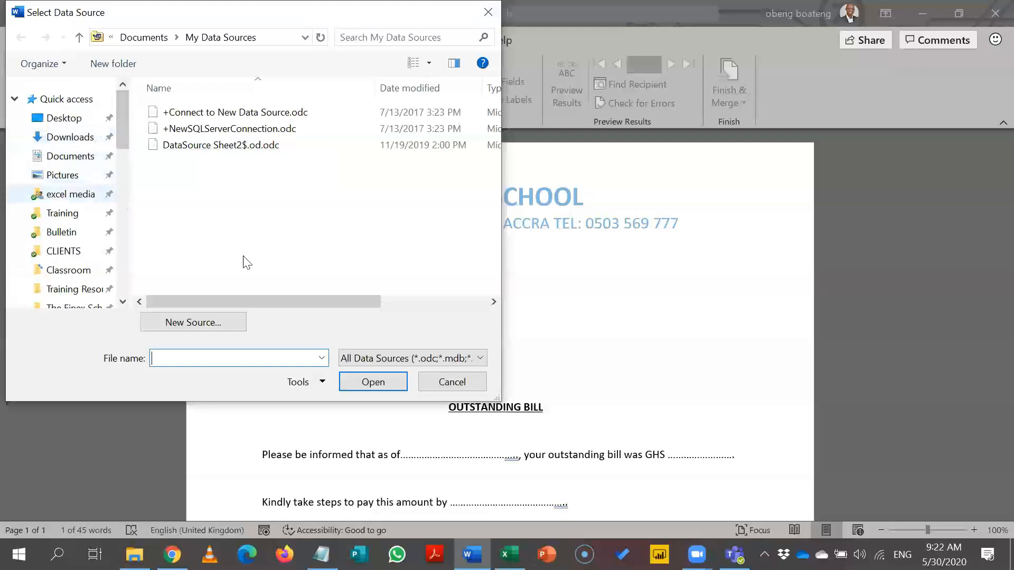
pyautogui.click(455, 382)
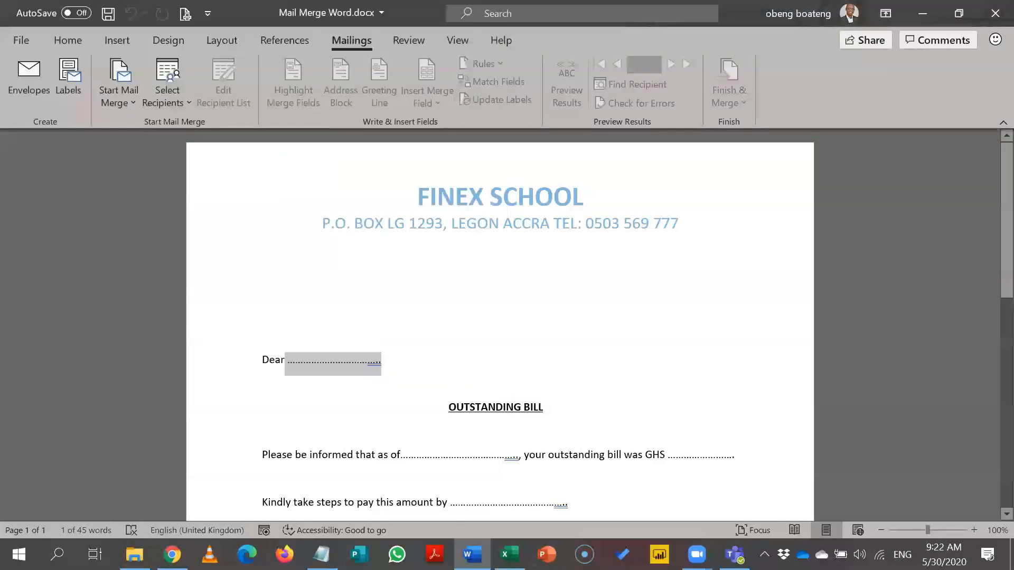
pyautogui.hotkey('alt', 'Tab')
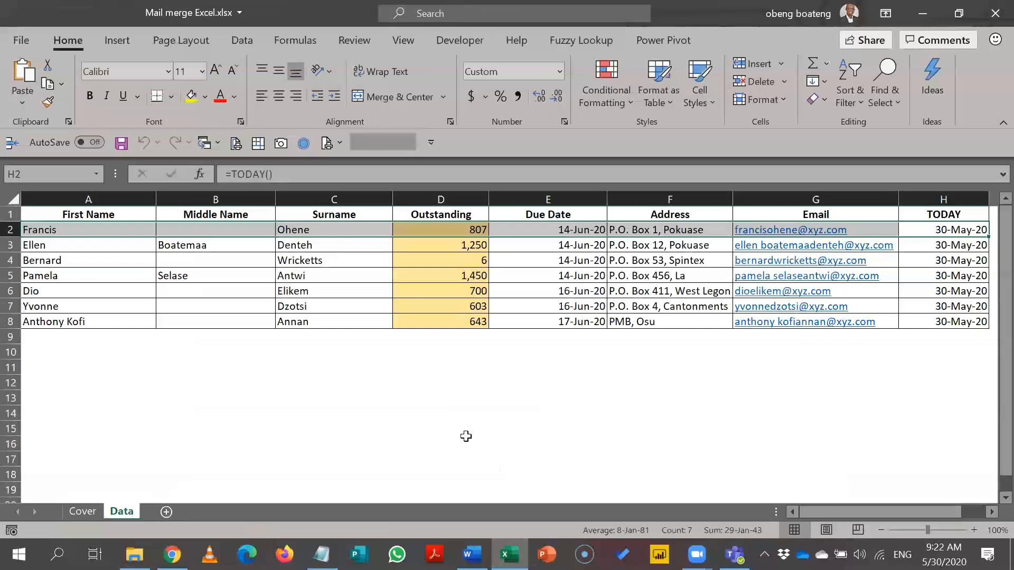
pyautogui.click(261, 281)
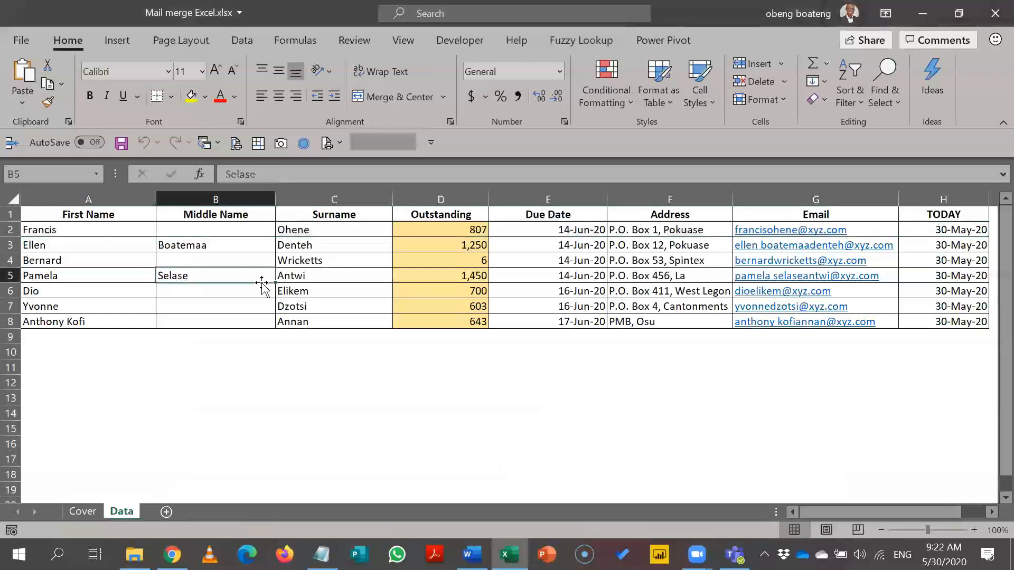
pyautogui.press('Left')
pyautogui.press('Up')
pyautogui.press('Up')
pyautogui.press('Up')
pyautogui.press('Down')
pyautogui.press('Down')
pyautogui.press('Down')
pyautogui.press('Down')
pyautogui.press('Down')
pyautogui.press('Down')
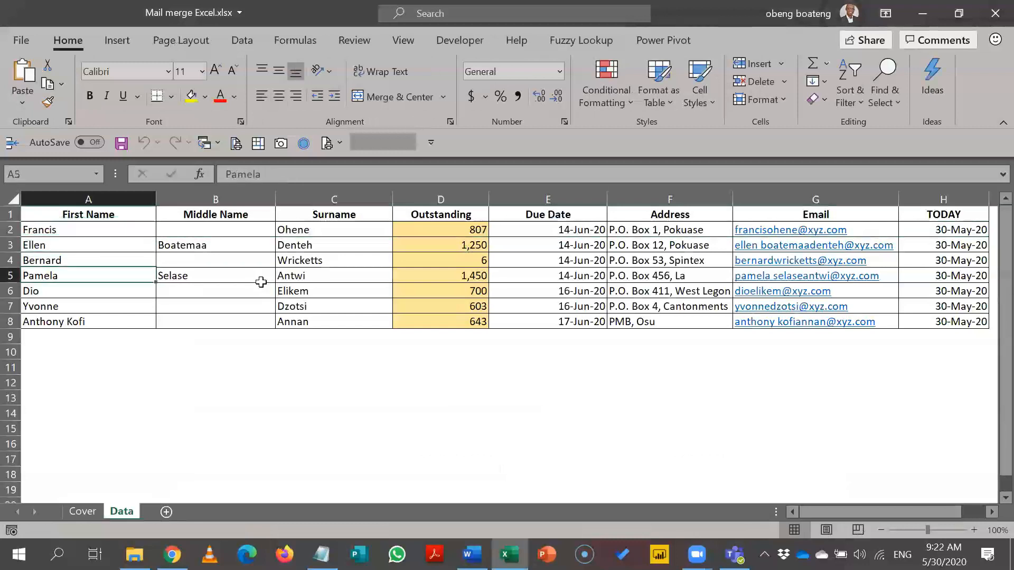
pyautogui.press('Right')
pyautogui.press('Right')
pyautogui.press('Right')
pyautogui.press('Right')
pyautogui.press('Right')
pyautogui.press('Right')
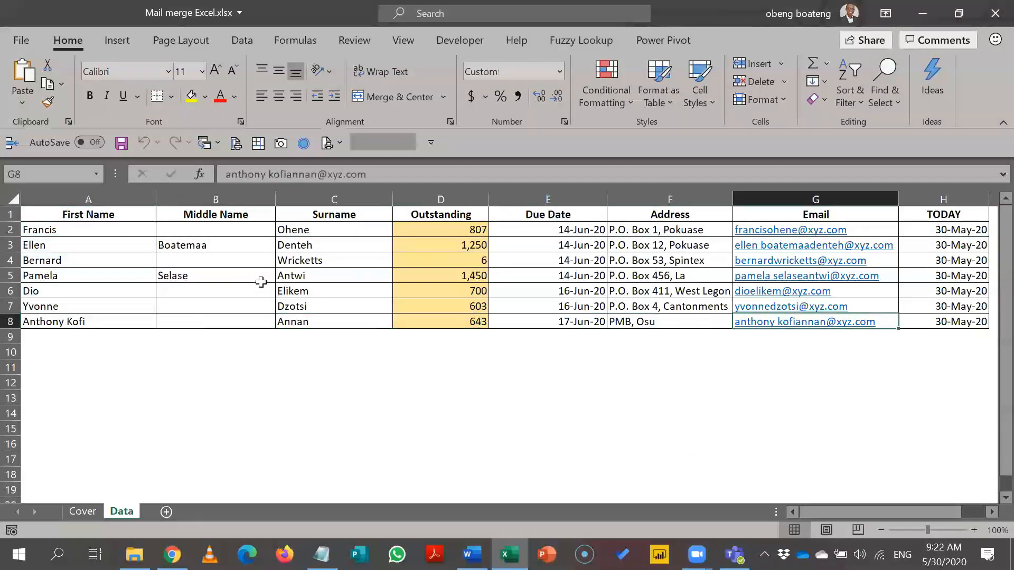
pyautogui.press('Up')
pyautogui.hotkey('ctrl', 'Up')
pyautogui.press('Left')
pyautogui.hotkey('ctrl', 'Left')
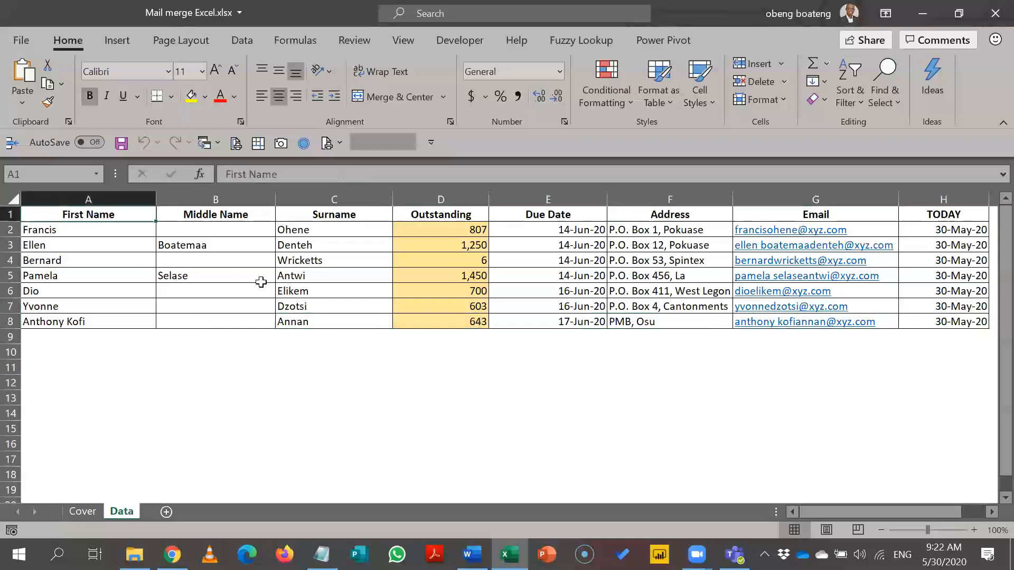
pyautogui.hotkey('shift', 'Down')
pyautogui.hotkey('shift', 'Down')
pyautogui.hotkey('shift', 'Down')
pyautogui.hotkey('shift', 'Down')
pyautogui.hotkey('shift', 'Down')
pyautogui.hotkey('shift', 'Down')
pyautogui.hotkey('shift', 'Down')
pyautogui.hotkey('shift', 'Right')
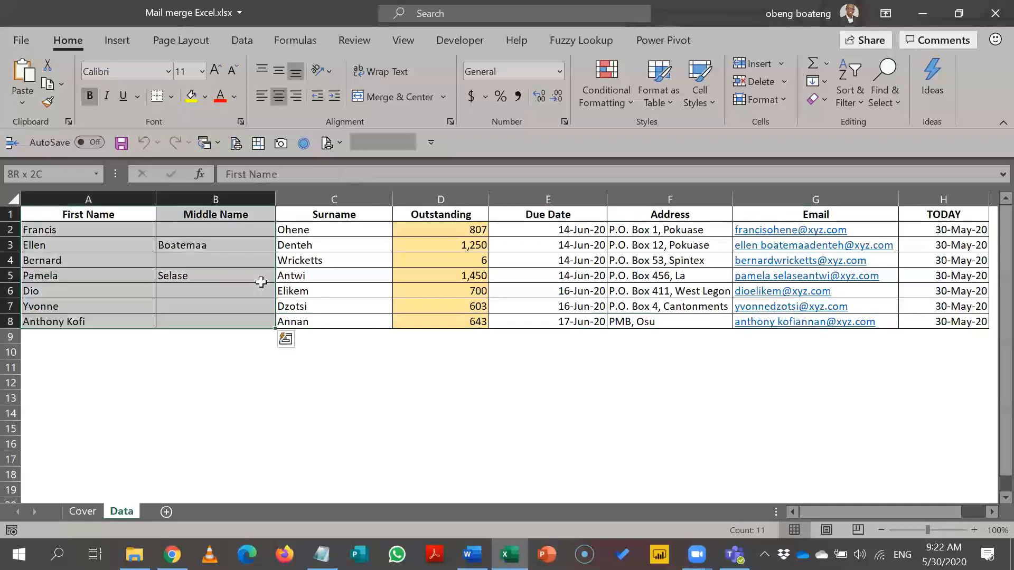
pyautogui.hotkey('shift', 'Right')
pyautogui.hotkey('shift', 'Right')
pyautogui.hotkey('shift', 'Right')
pyautogui.hotkey('shift', 'Right')
pyautogui.hotkey('shift', 'Right')
pyautogui.hotkey('shift', 'Right')
pyautogui.hotkey('shift', 'Right')
pyautogui.hotkey('shift', 'Left')
pyautogui.hotkey('ctrl', 'Home')
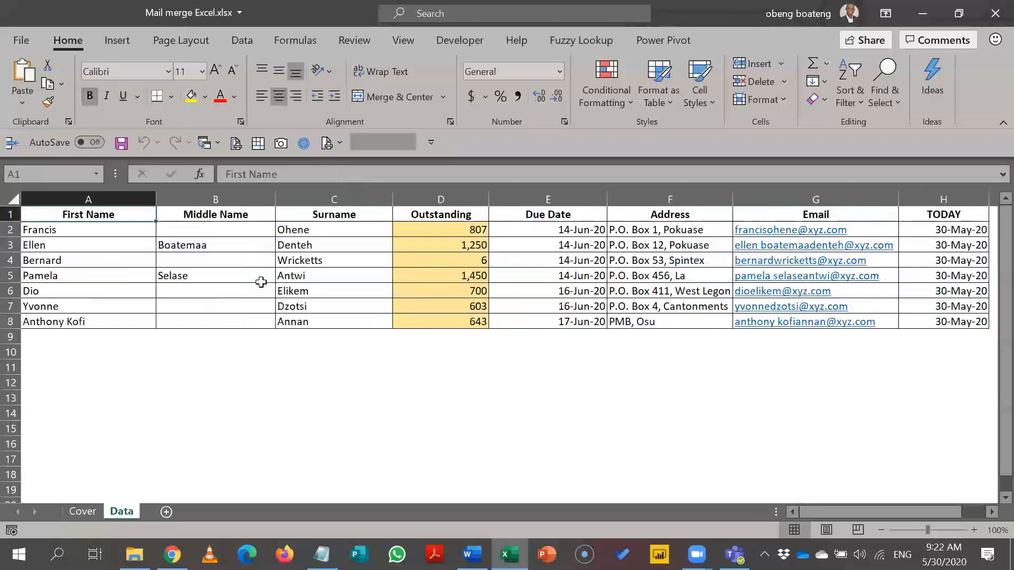
pyautogui.press('Down')
pyautogui.press('Down')
pyautogui.press('Down')
pyautogui.press('Down')
pyautogui.press('Down')
pyautogui.press('Down')
pyautogui.press('Down')
pyautogui.press('Up')
pyautogui.press('Up')
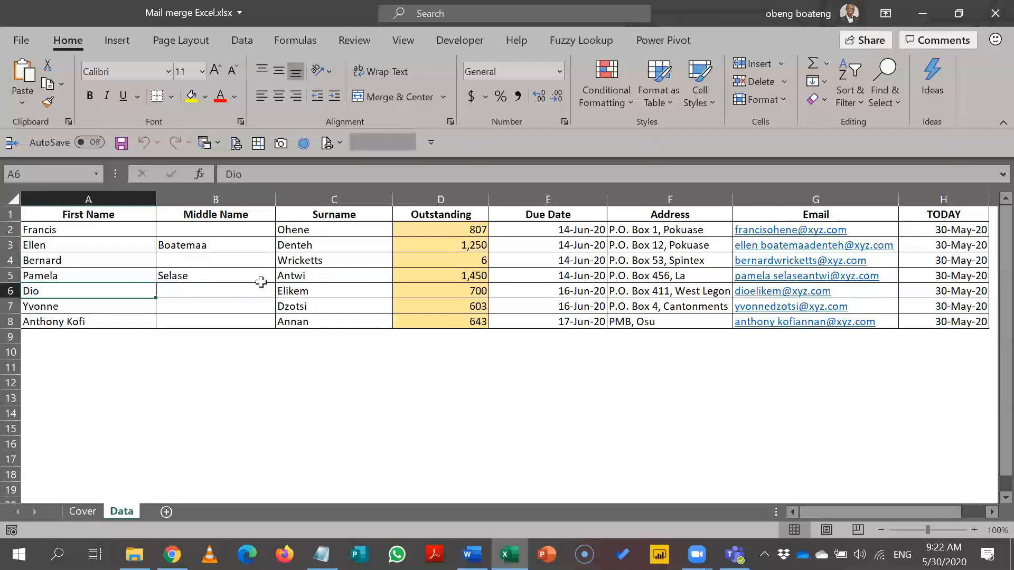
pyautogui.moveTo(118, 213); pyautogui.dragTo(915, 329)
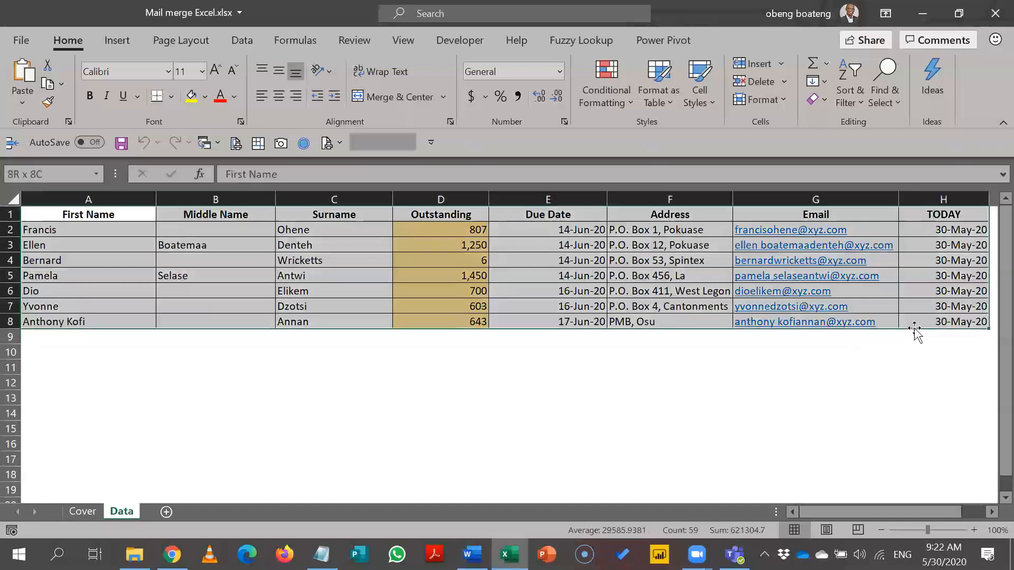
pyautogui.click(79, 340)
pyautogui.moveTo(79, 347); pyautogui.dragTo(78, 474)
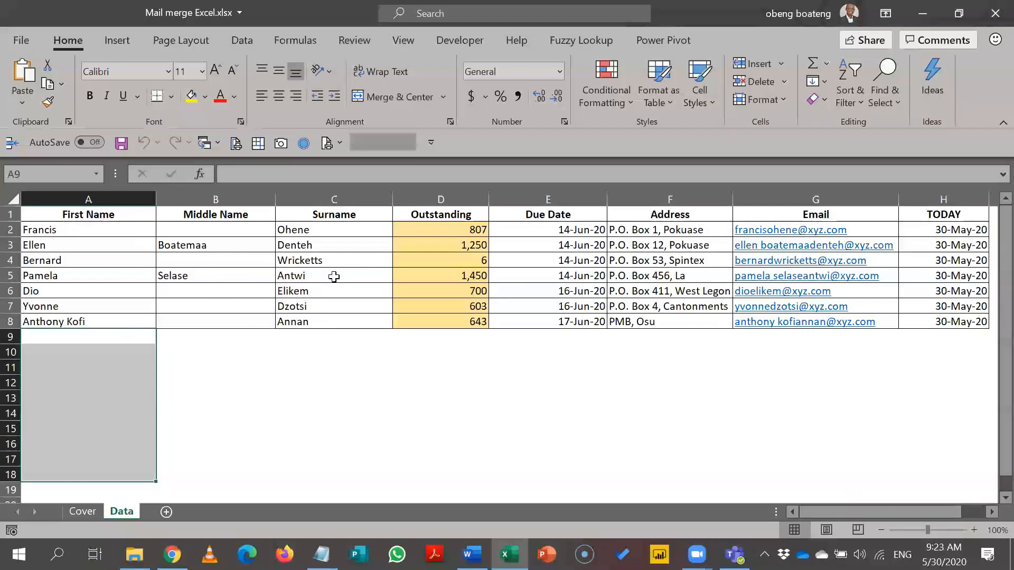
pyautogui.click(306, 338)
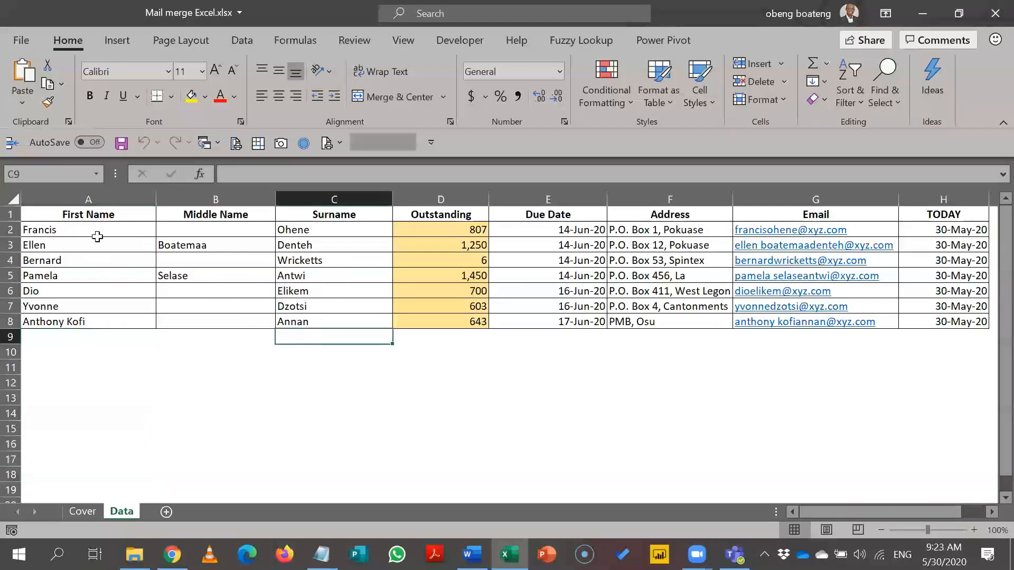
pyautogui.moveTo(96, 212); pyautogui.dragTo(949, 337)
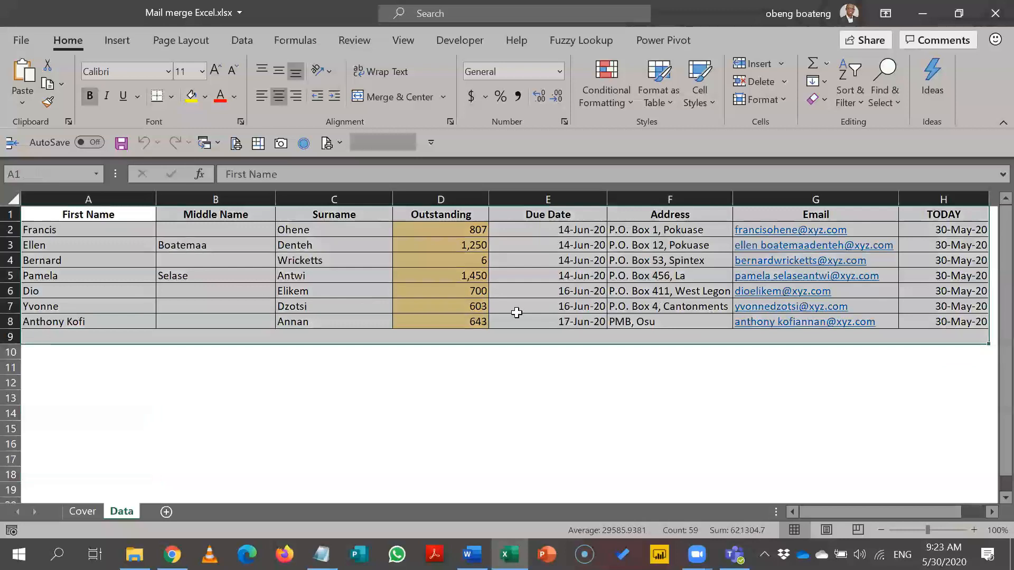
pyautogui.click(307, 289)
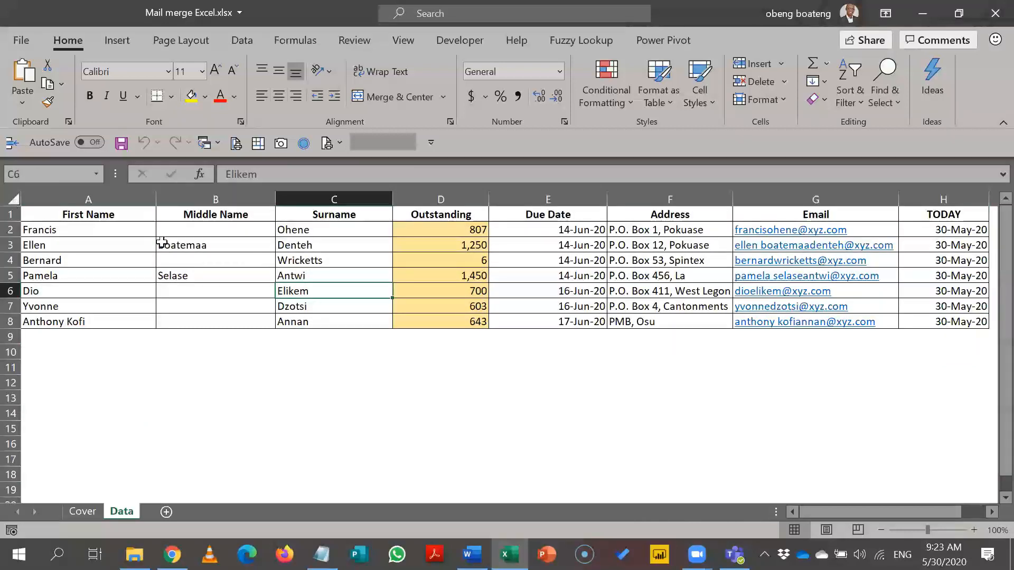
pyautogui.click(131, 42)
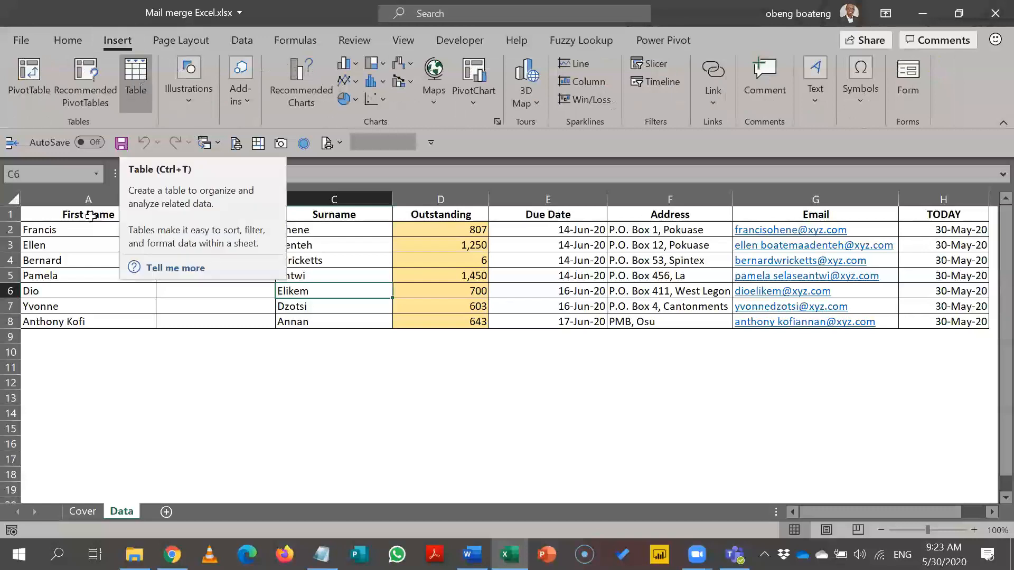
pyautogui.click(87, 242)
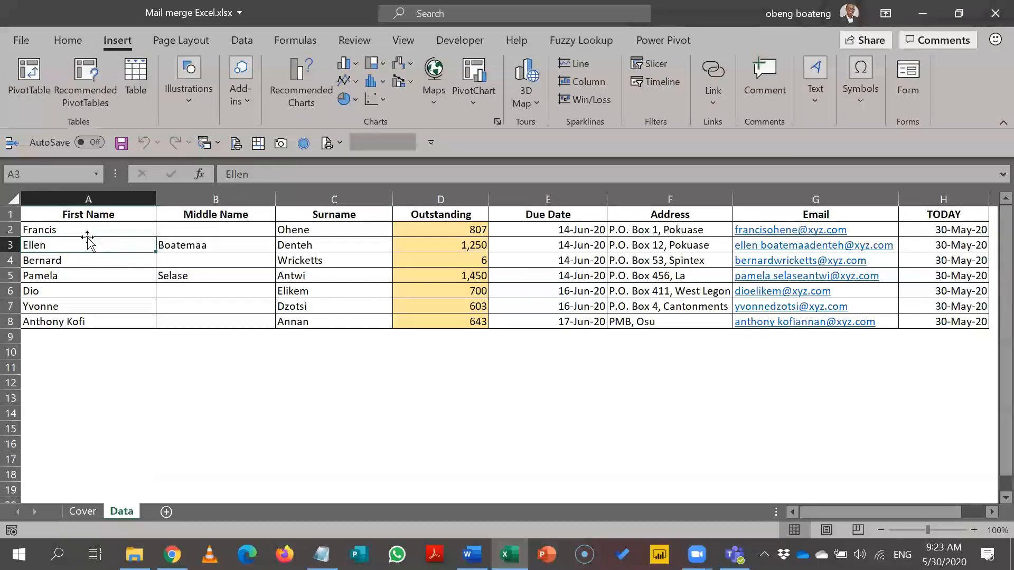
pyautogui.click(10, 214)
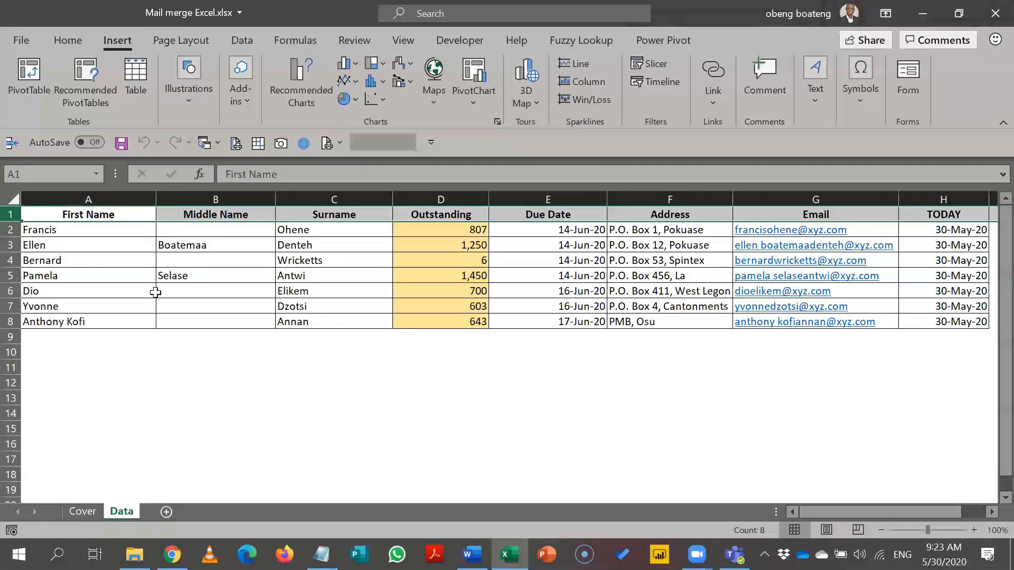
pyautogui.click(70, 215)
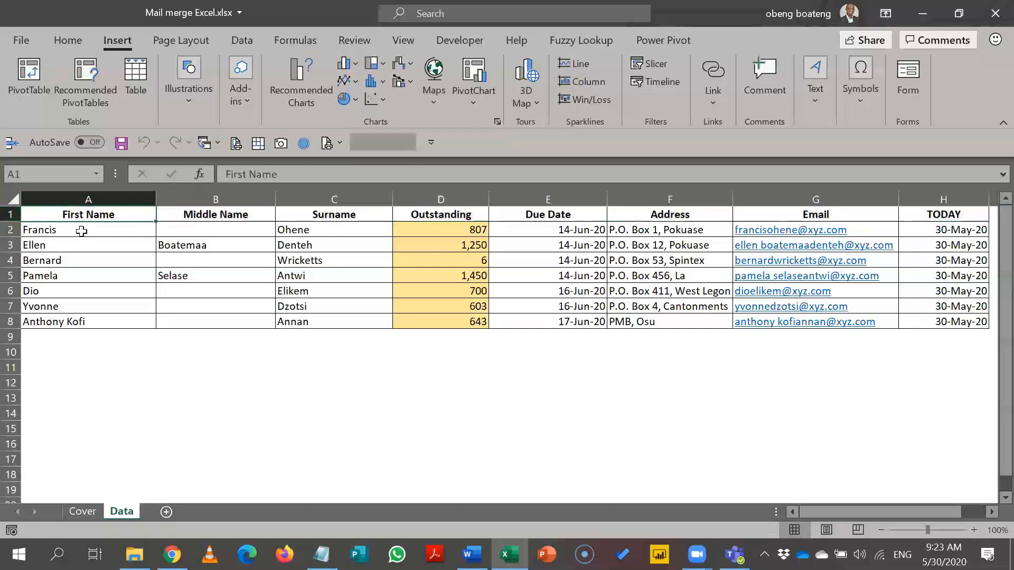
pyautogui.moveTo(81, 233); pyautogui.dragTo(80, 322)
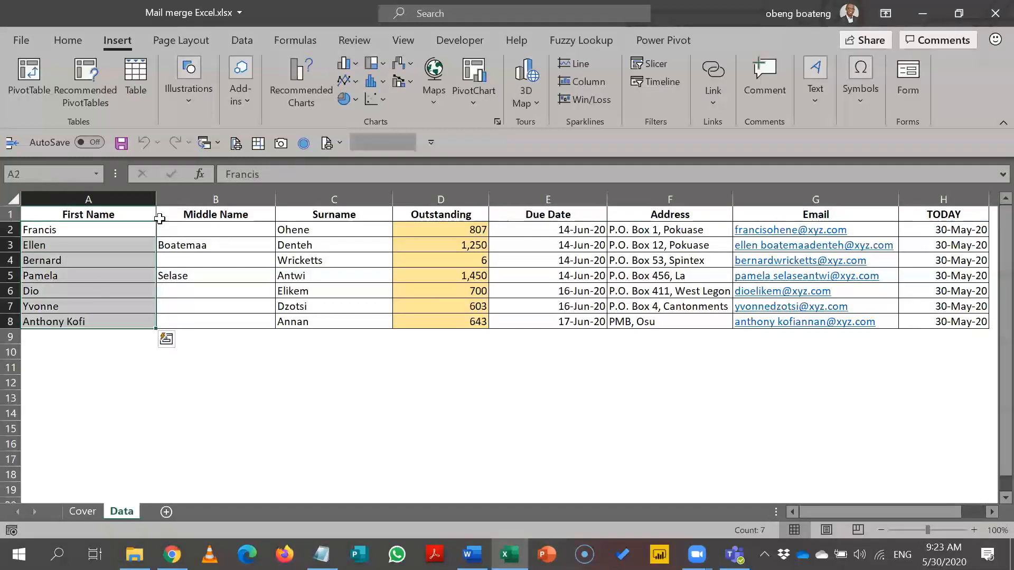
pyautogui.click(139, 71)
pyautogui.click(226, 255)
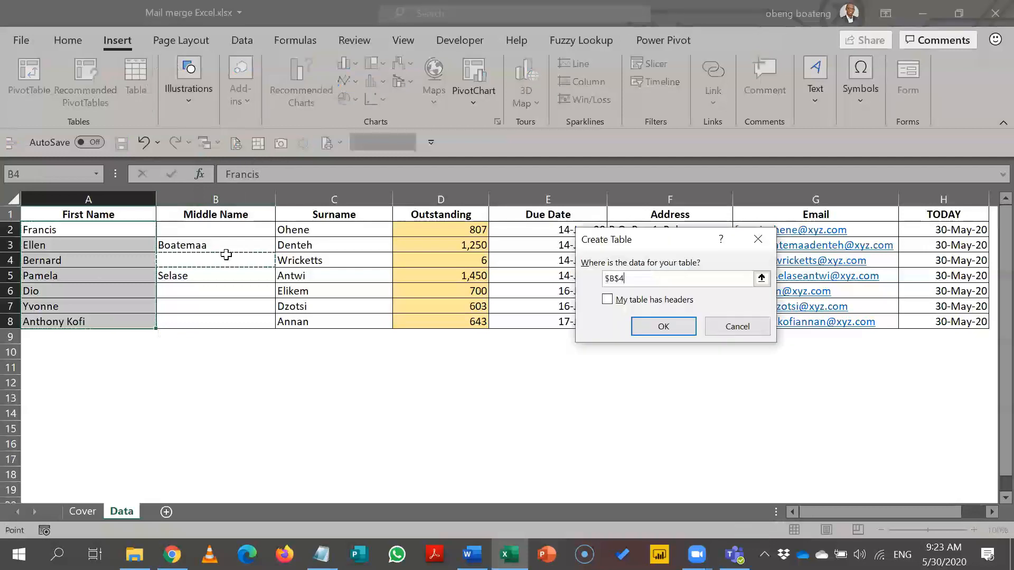
pyautogui.click(755, 238)
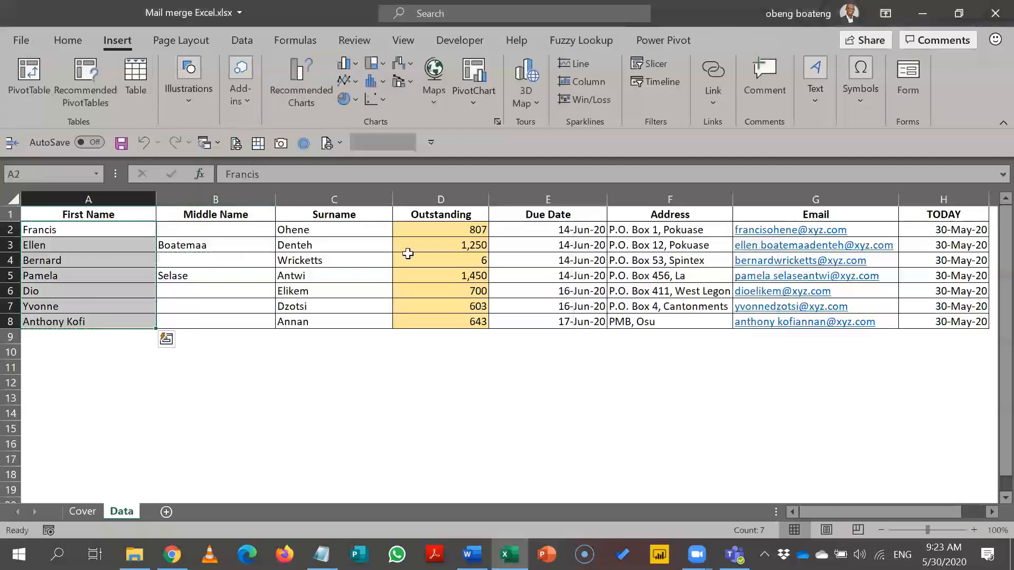
pyautogui.click(281, 255)
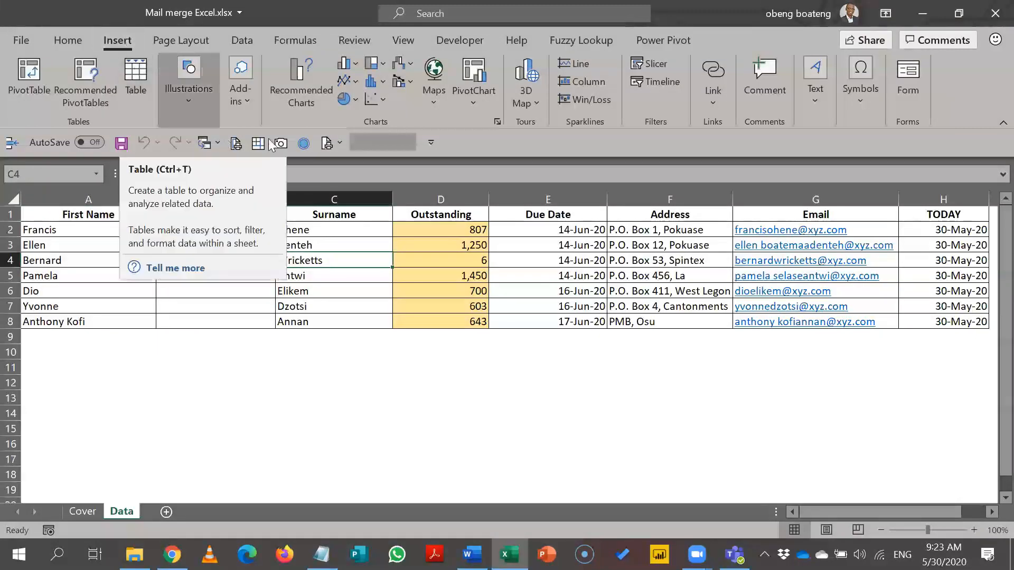
pyautogui.click(384, 244)
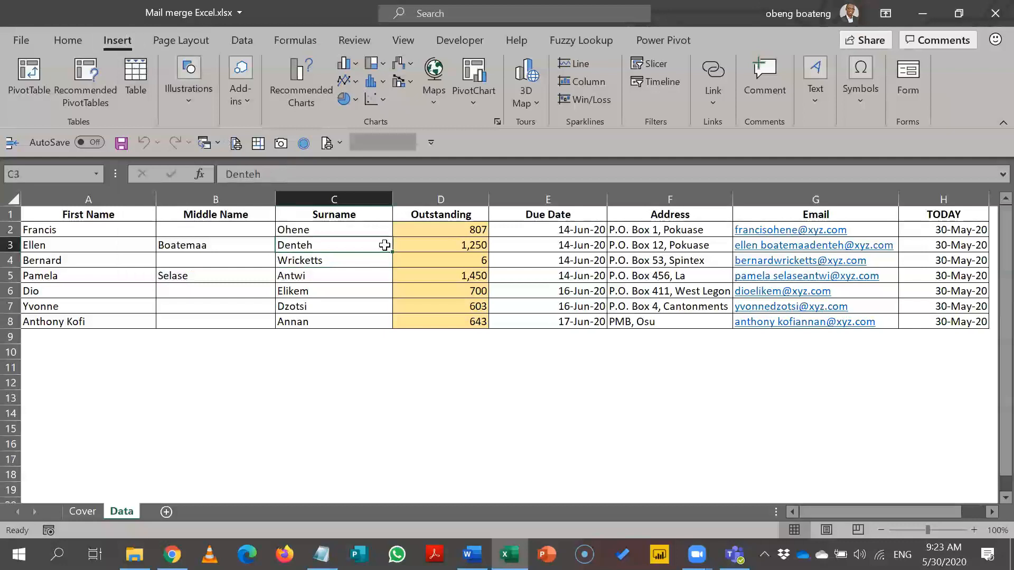
# Step: Format A1:H8 as a table with headers and select its name, Table1, in the Name box
pyautogui.hotkey('ctrl', 't')
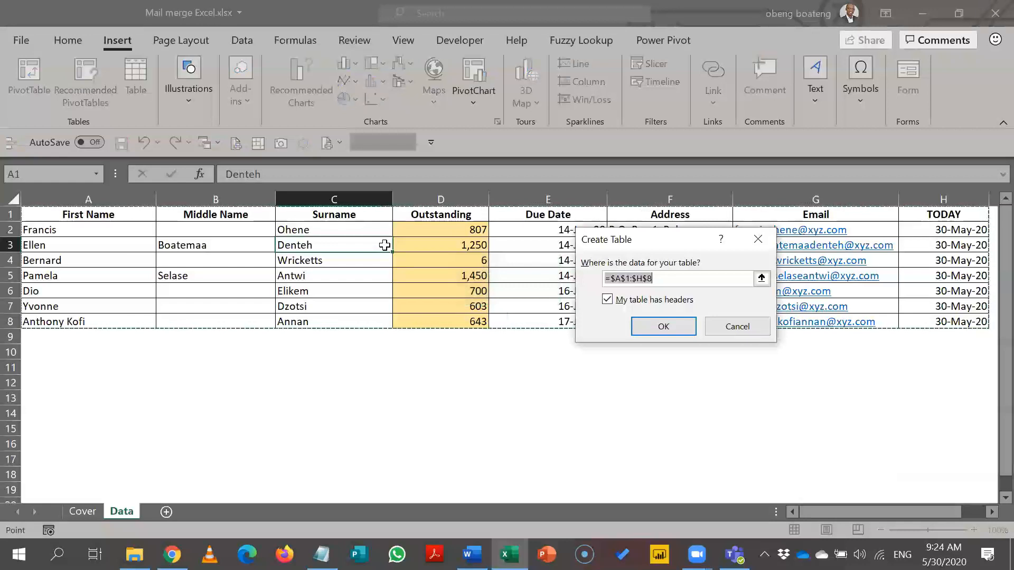
pyautogui.click(647, 326)
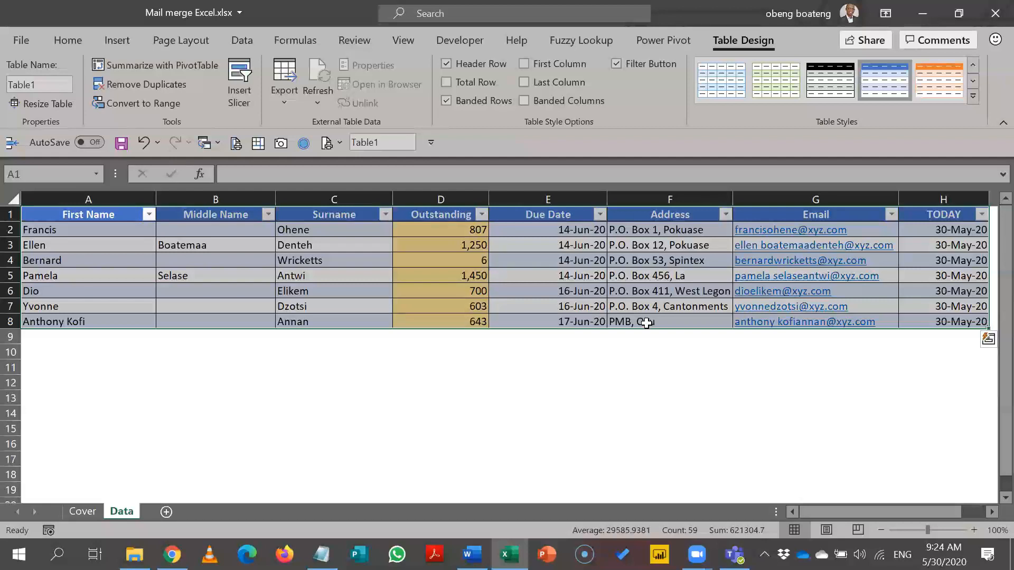
pyautogui.click(366, 286)
pyautogui.click(46, 85)
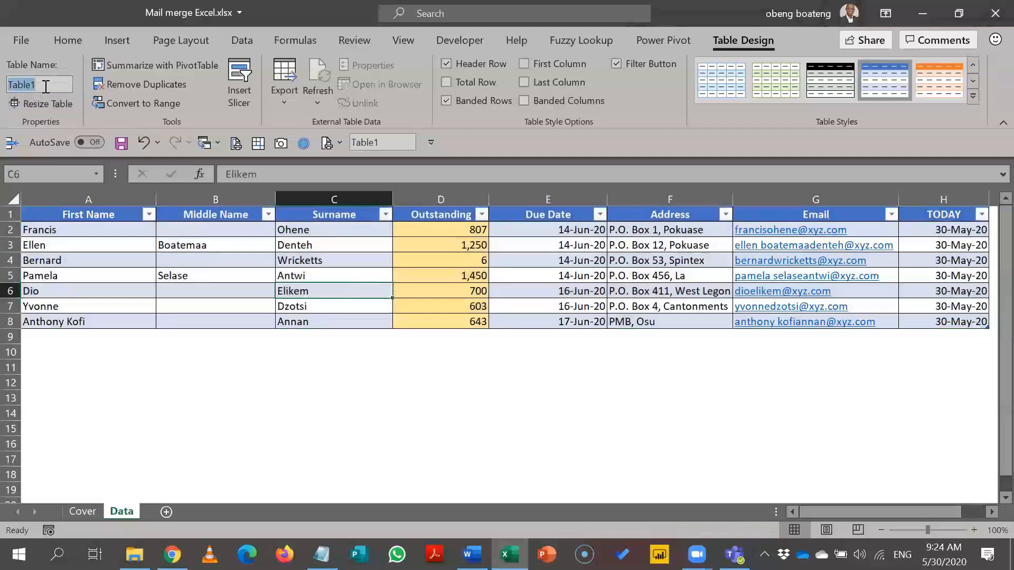
pyautogui.click(143, 258)
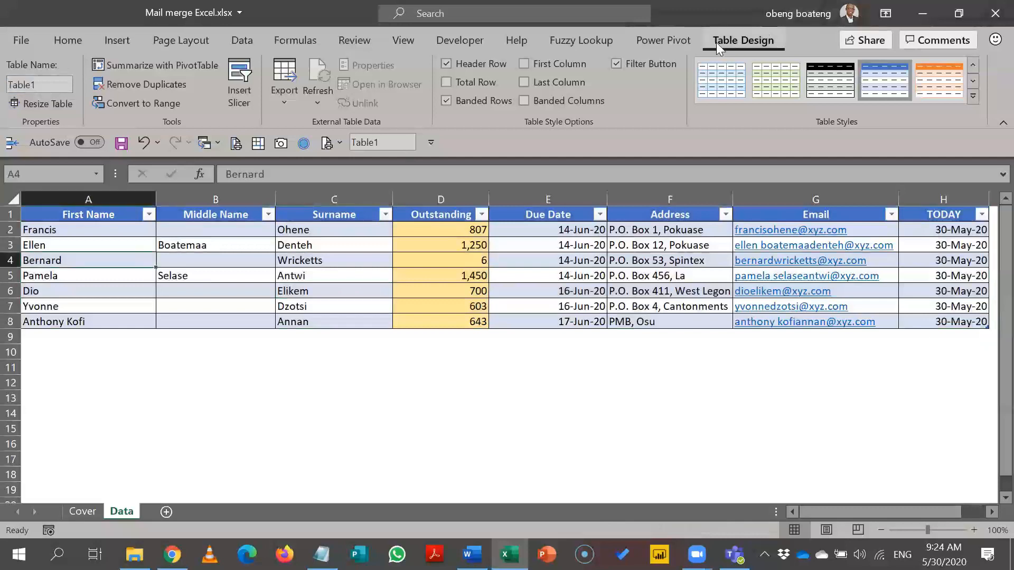
# Step: Rename Table1 to Bills and test the name with =Bills in an empty cell
pyautogui.click(61, 84)
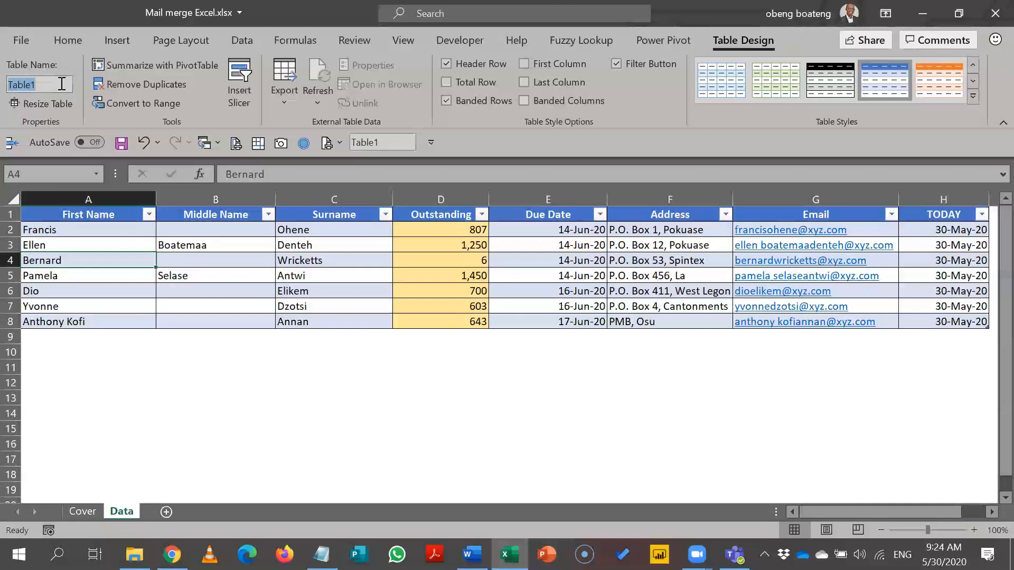
pyautogui.write('Bills')
pyautogui.press('Return')
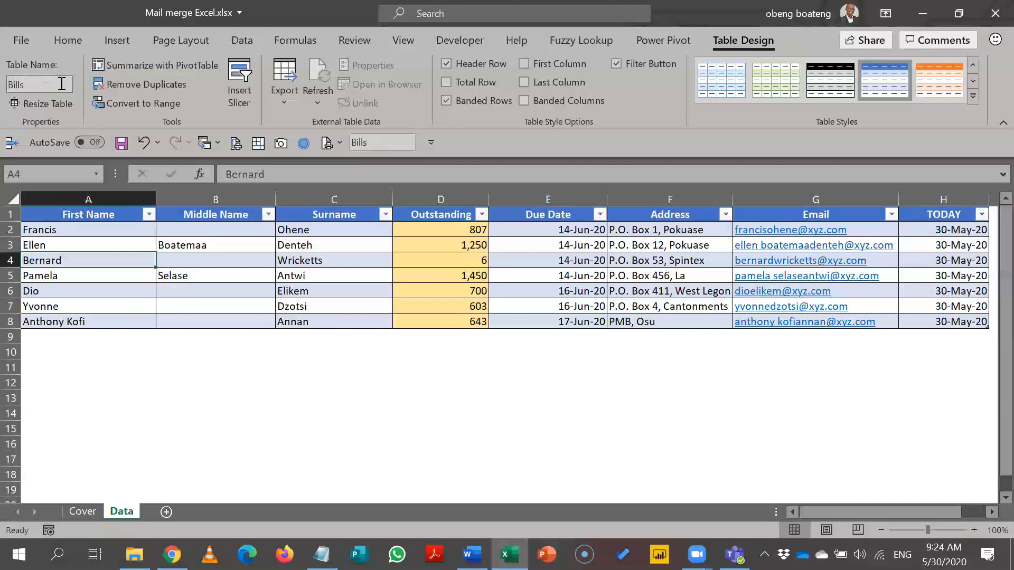
pyautogui.click(113, 321)
pyautogui.click(139, 398)
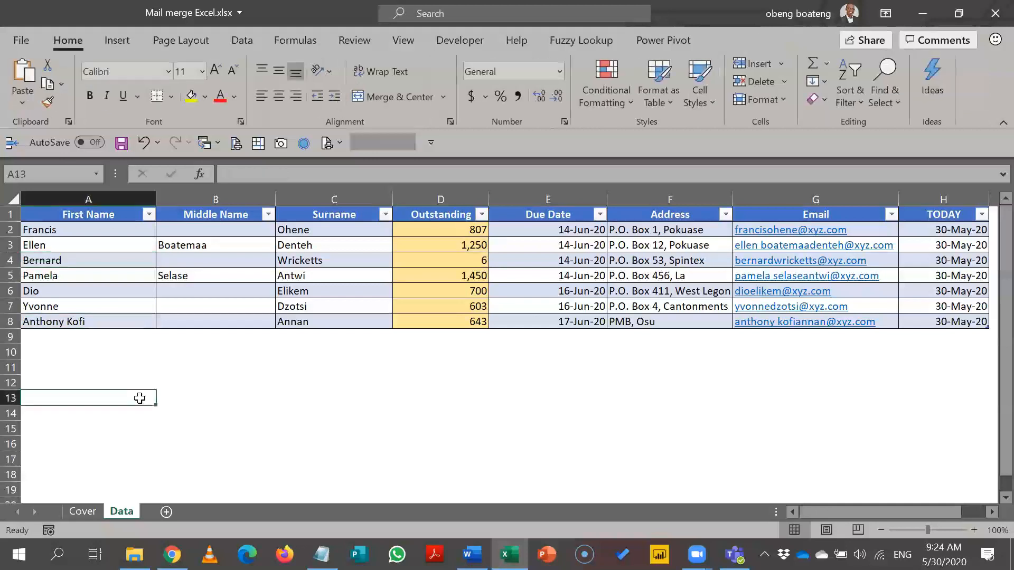
pyautogui.write('=Bills')
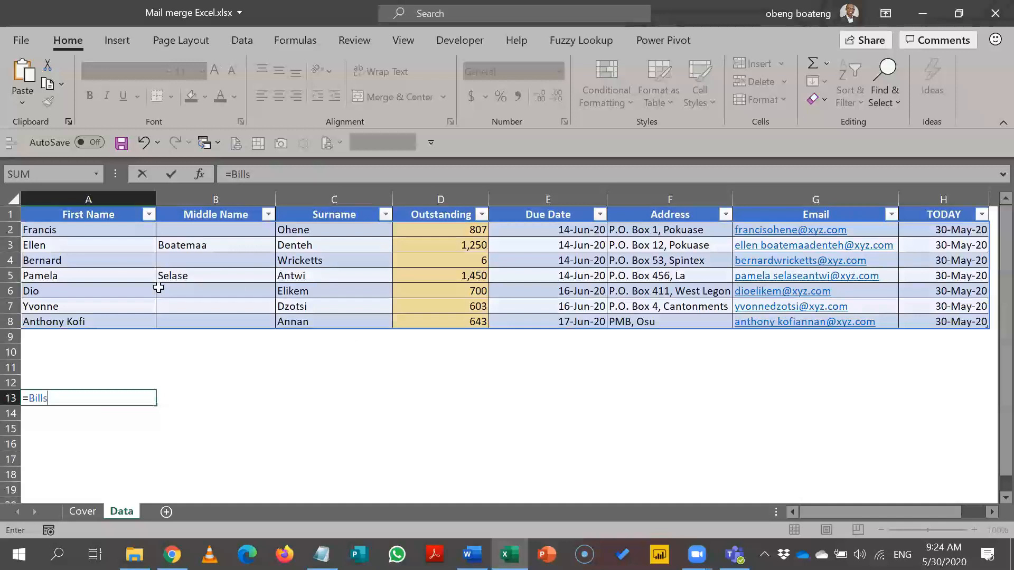
pyautogui.press('Escape')
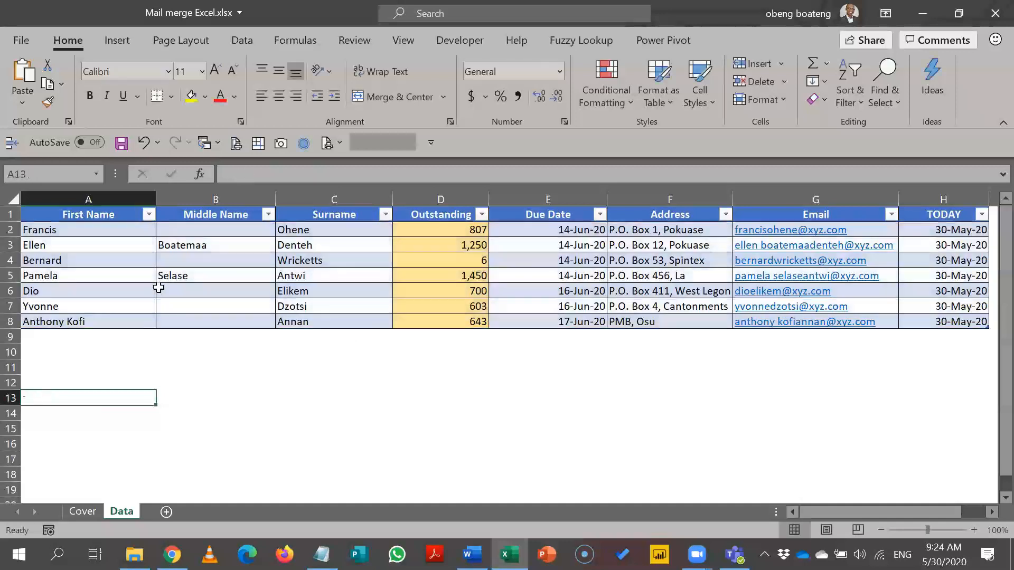
# Step: Check the table's header row, then save the Mail merge Excel.xlsx workbook
pyautogui.click(89, 216)
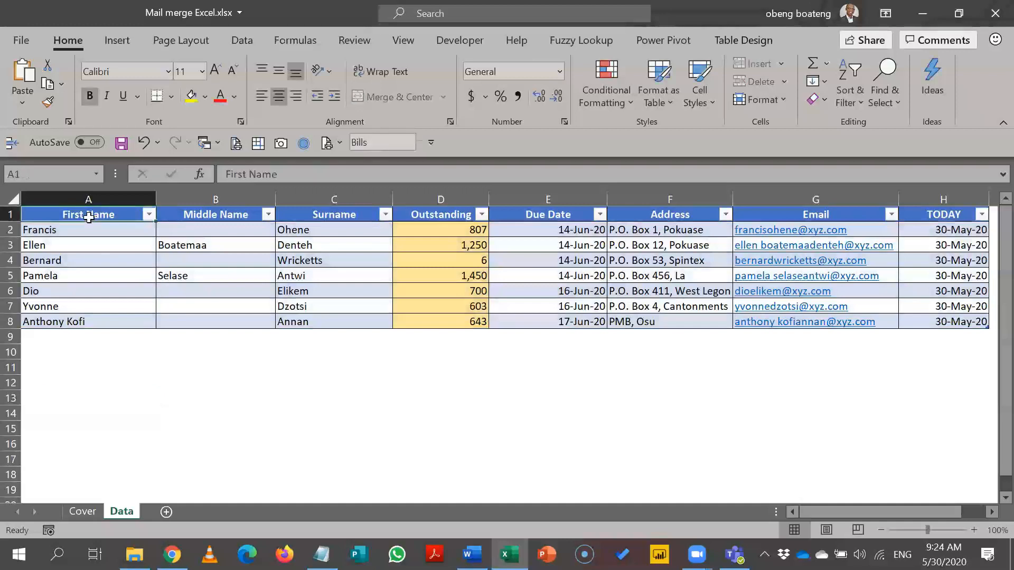
pyautogui.click(10, 213)
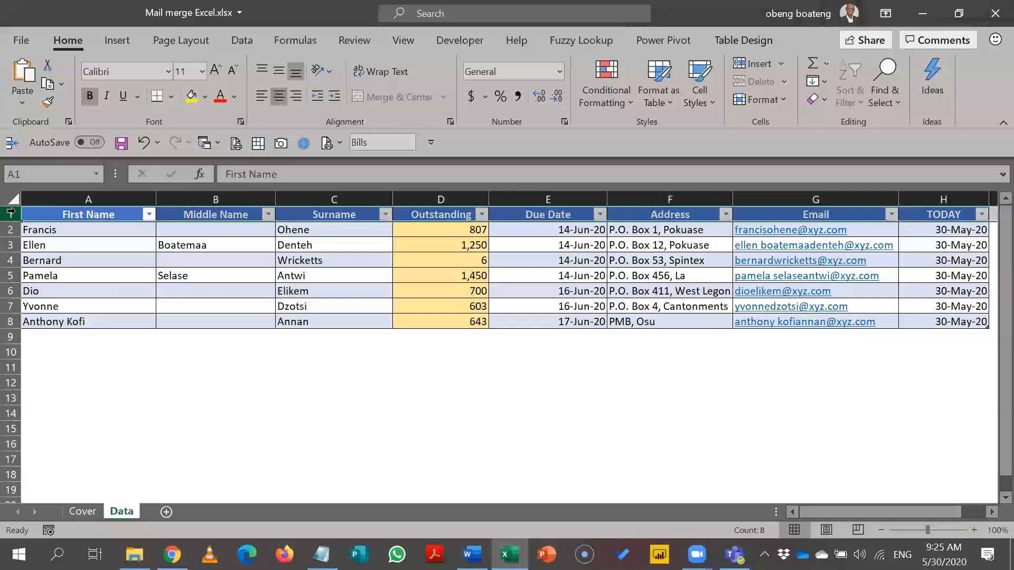
pyautogui.click(96, 211)
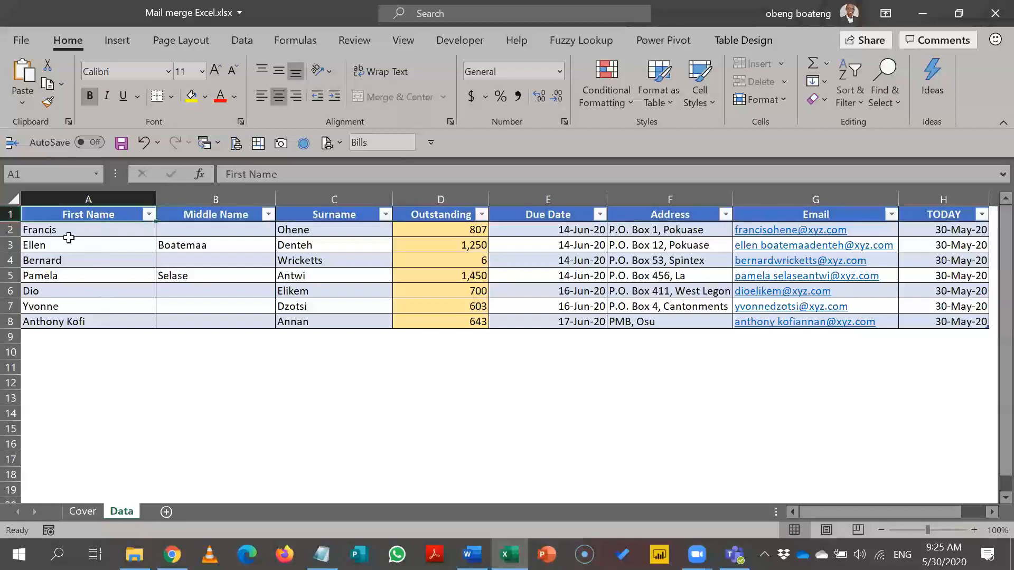
pyautogui.click(11, 214)
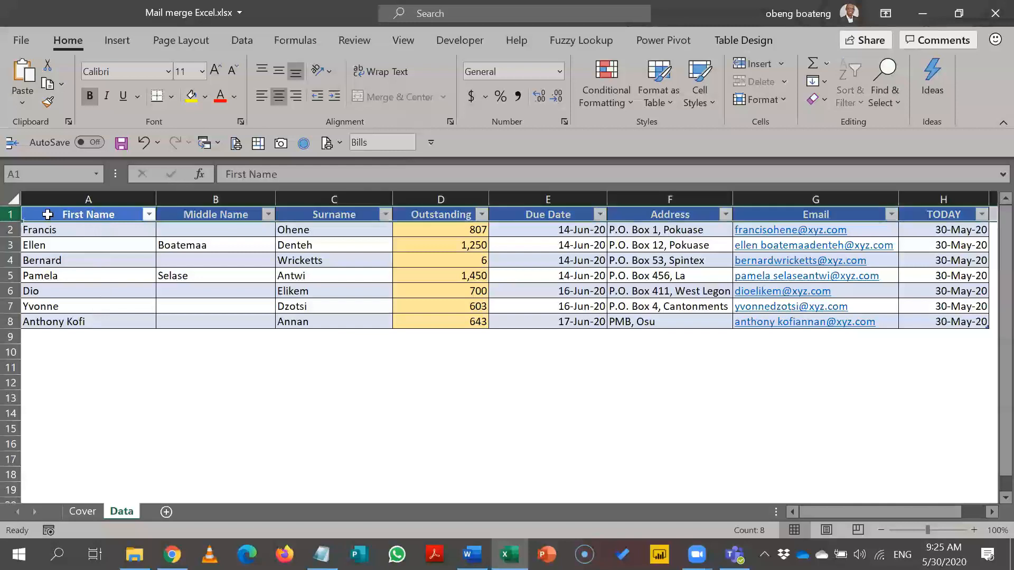
pyautogui.click(115, 371)
pyautogui.hotkey('ctrl', 's')
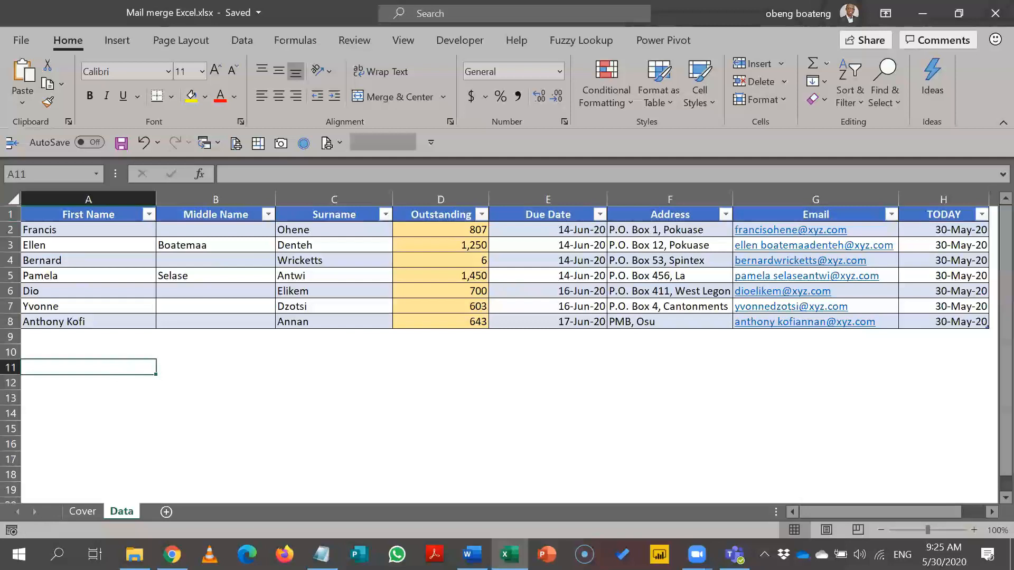
pyautogui.click(472, 555)
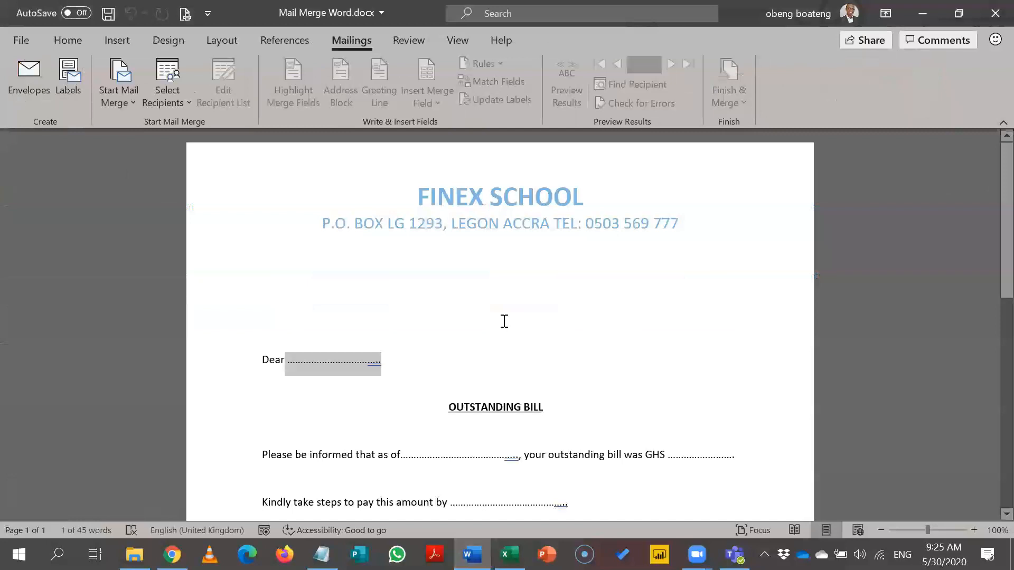
# Step: Use the existing list Mail merge Excel.xlsx from Desktop > Mail Merge Folder as recipients
pyautogui.click(168, 95)
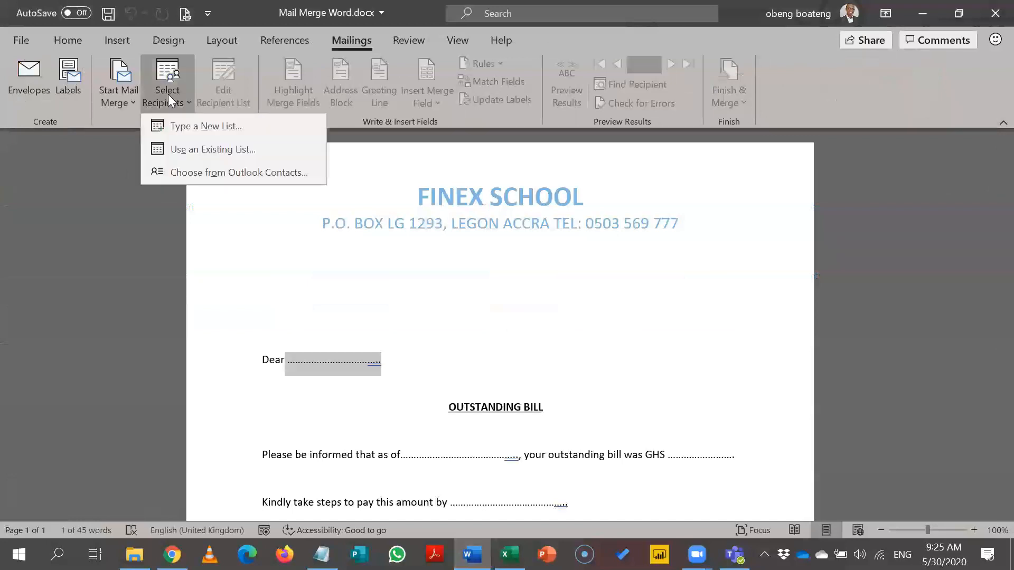
pyautogui.click(198, 150)
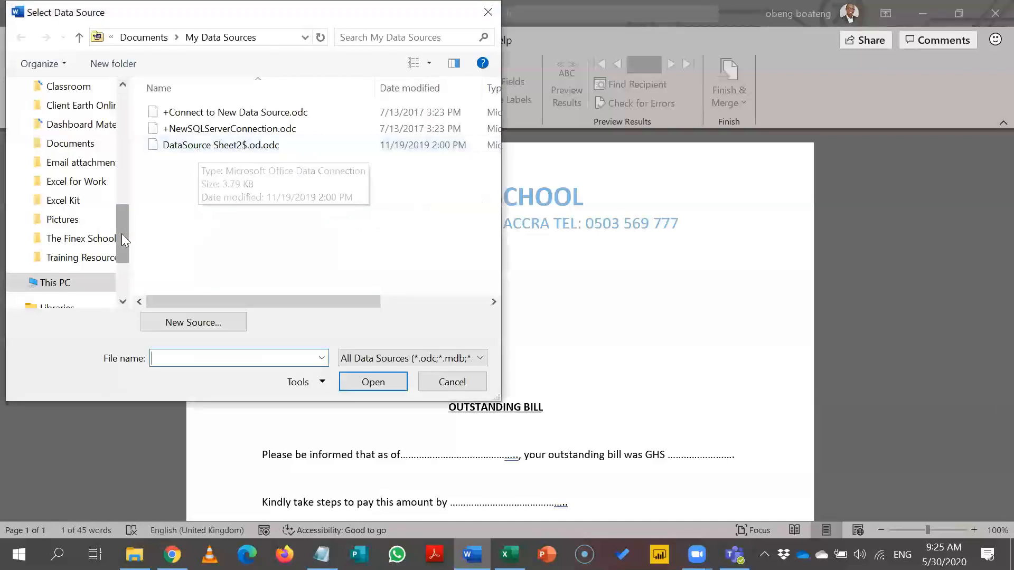
pyautogui.moveTo(119, 232); pyautogui.dragTo(126, 104)
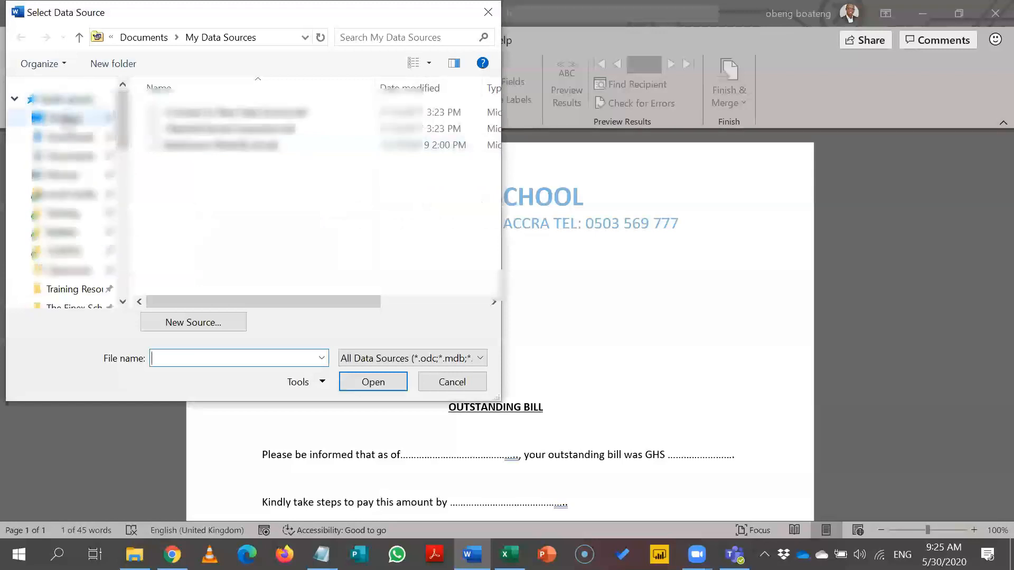
pyautogui.click(68, 119)
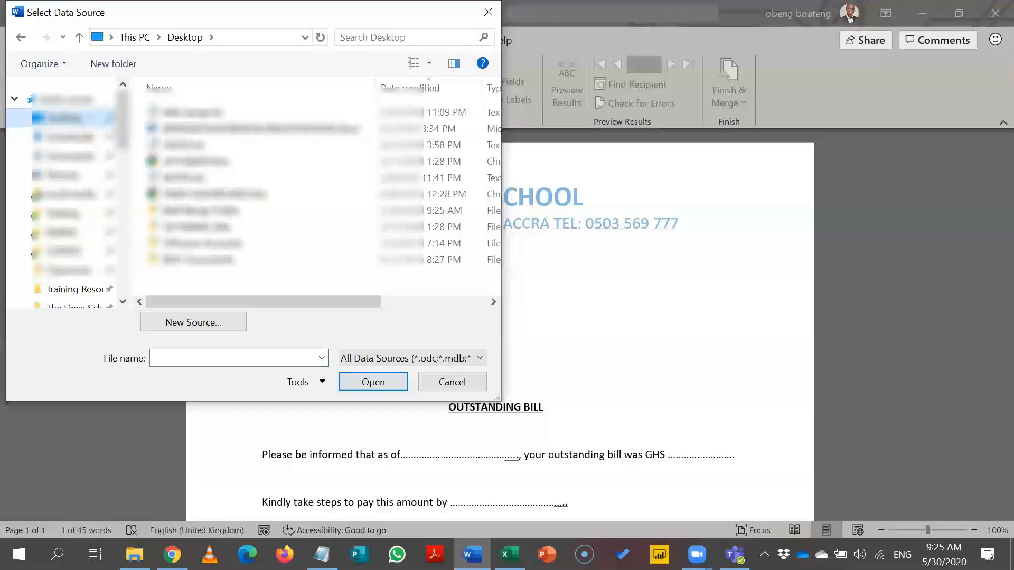
pyautogui.doubleClick(186, 211)
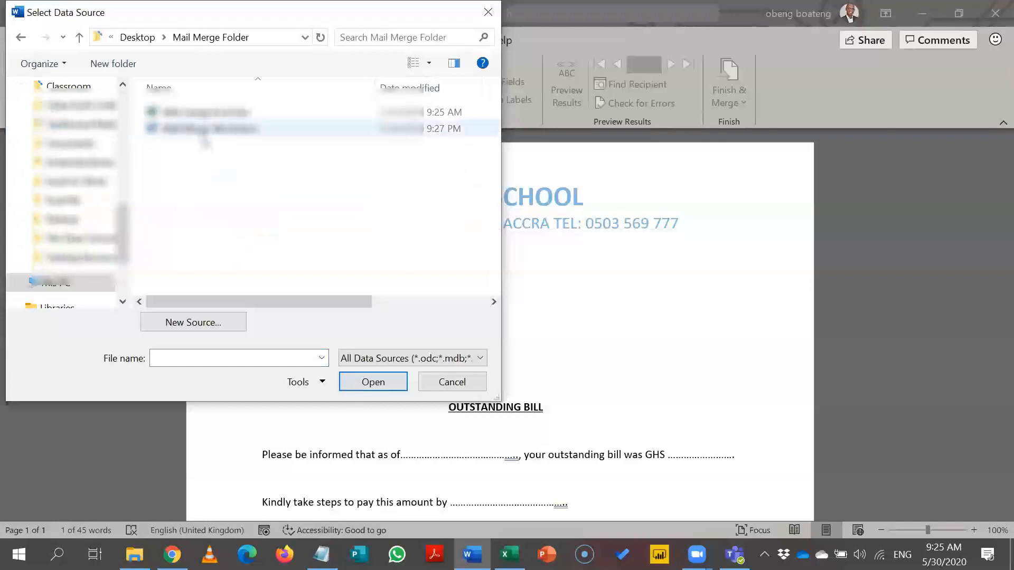
pyautogui.click(203, 132)
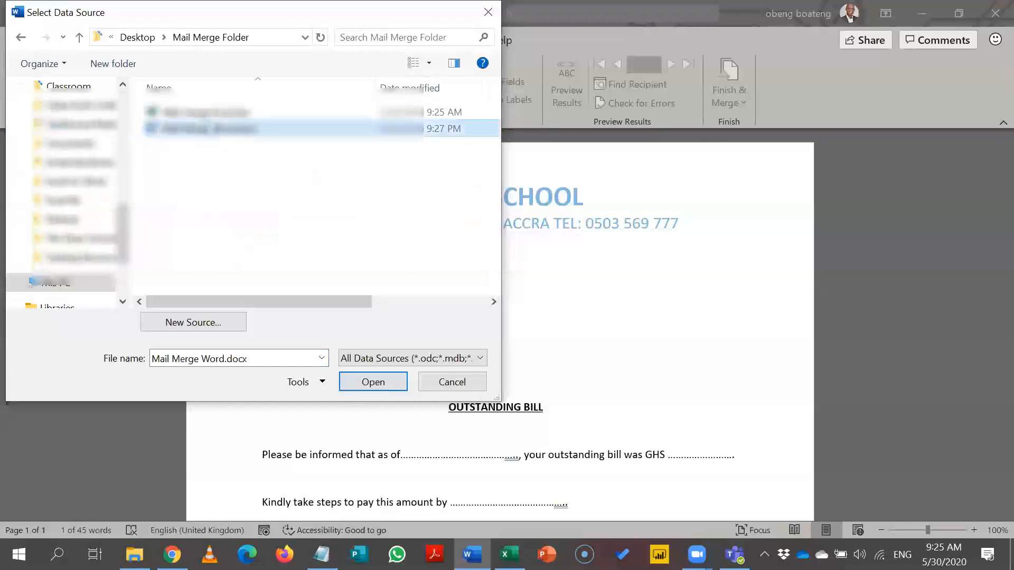
pyautogui.click(206, 113)
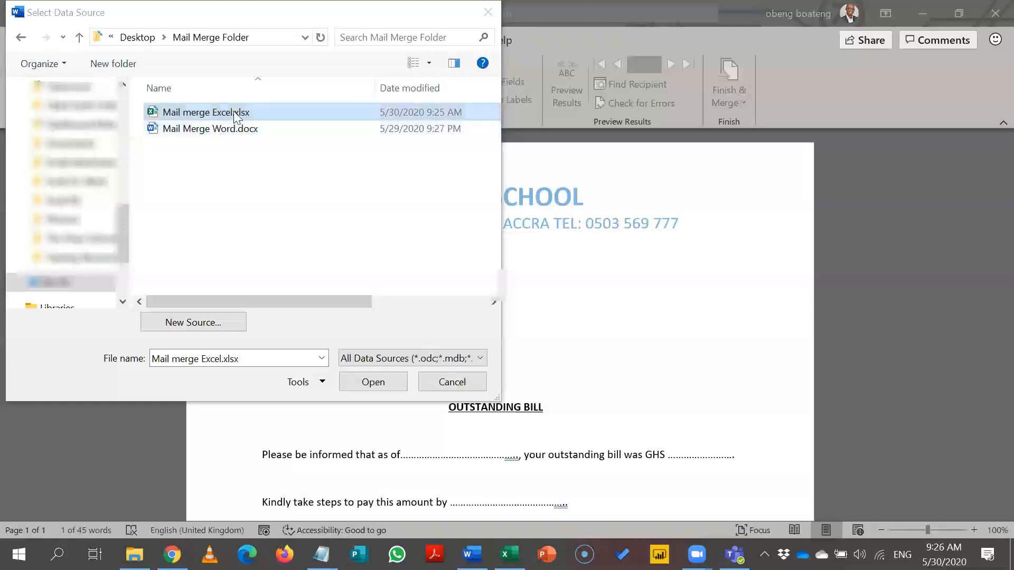
pyautogui.click(237, 112)
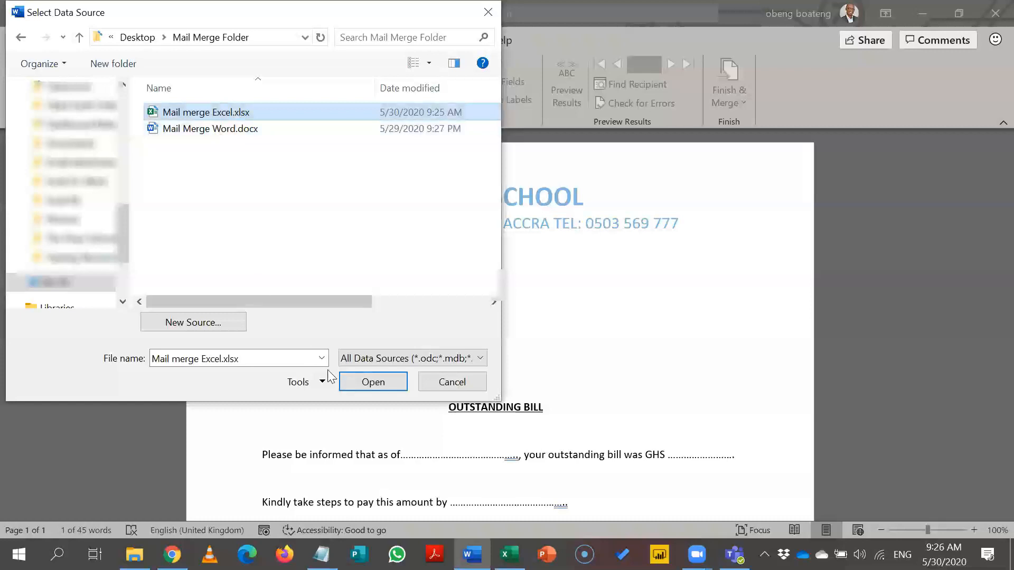
# Step: Open the workbook and link its Data$ sheet, with the first row as column headers
pyautogui.click(342, 381)
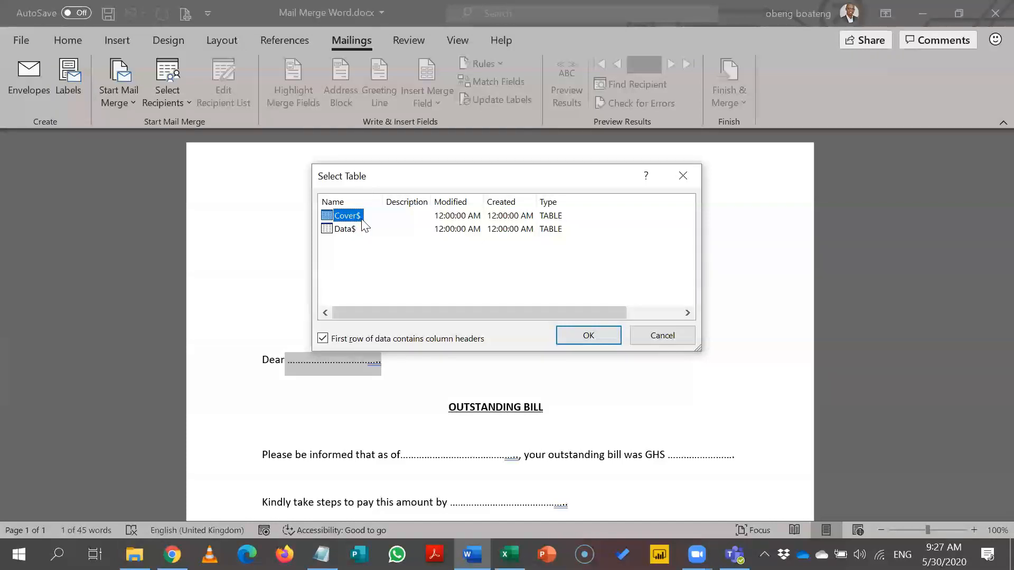
pyautogui.click(346, 230)
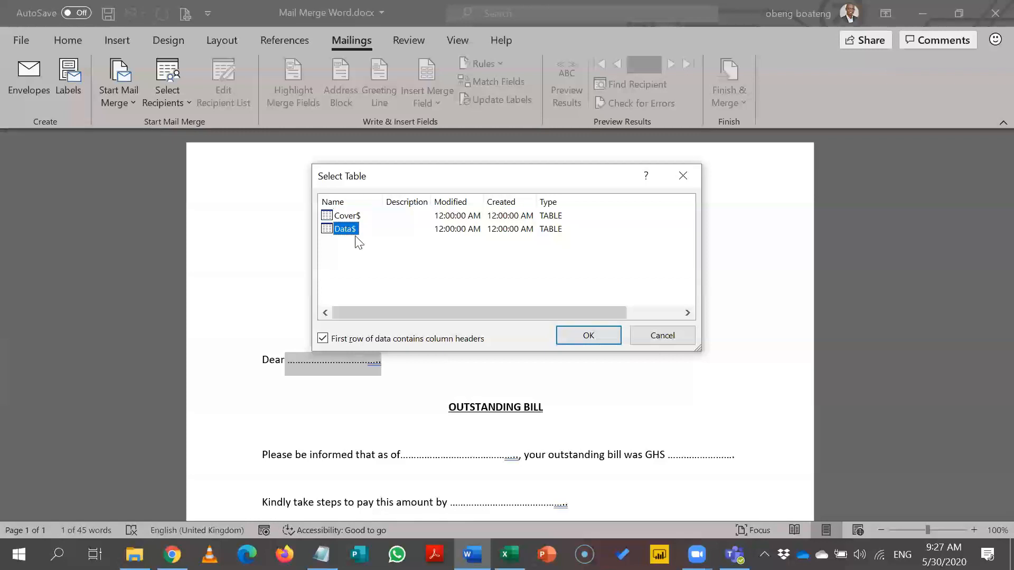
pyautogui.click(350, 217)
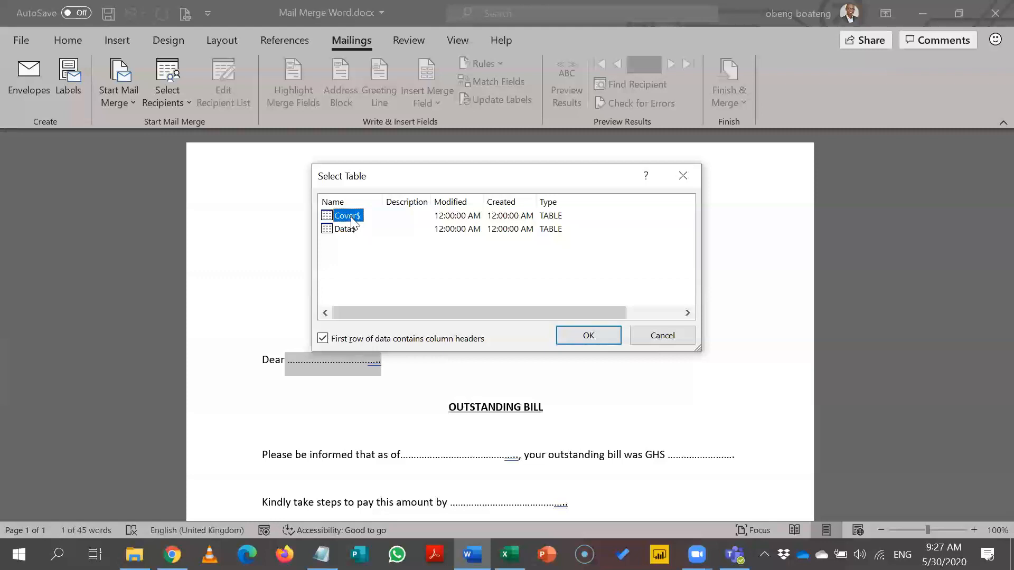
pyautogui.click(349, 231)
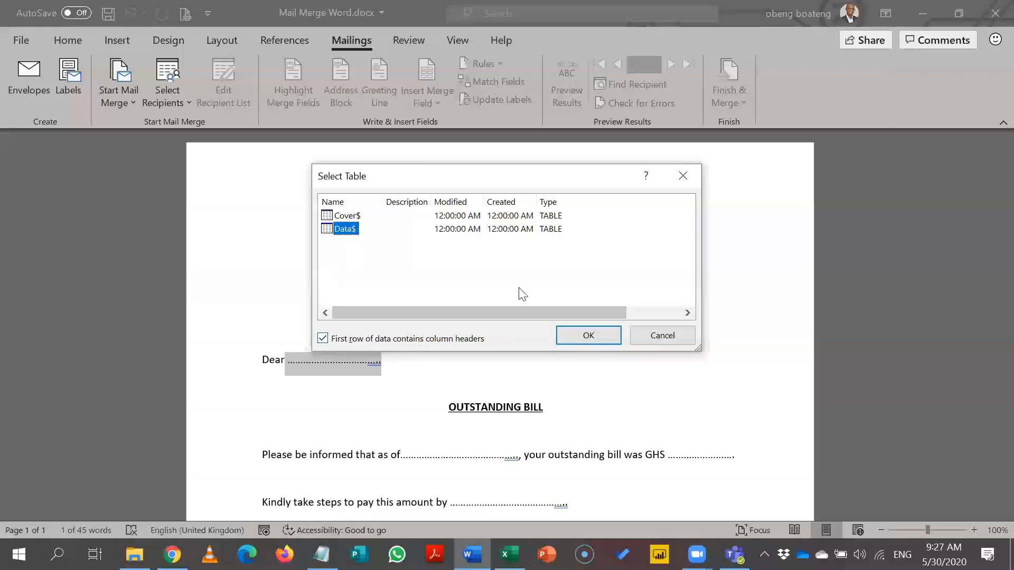
pyautogui.click(568, 333)
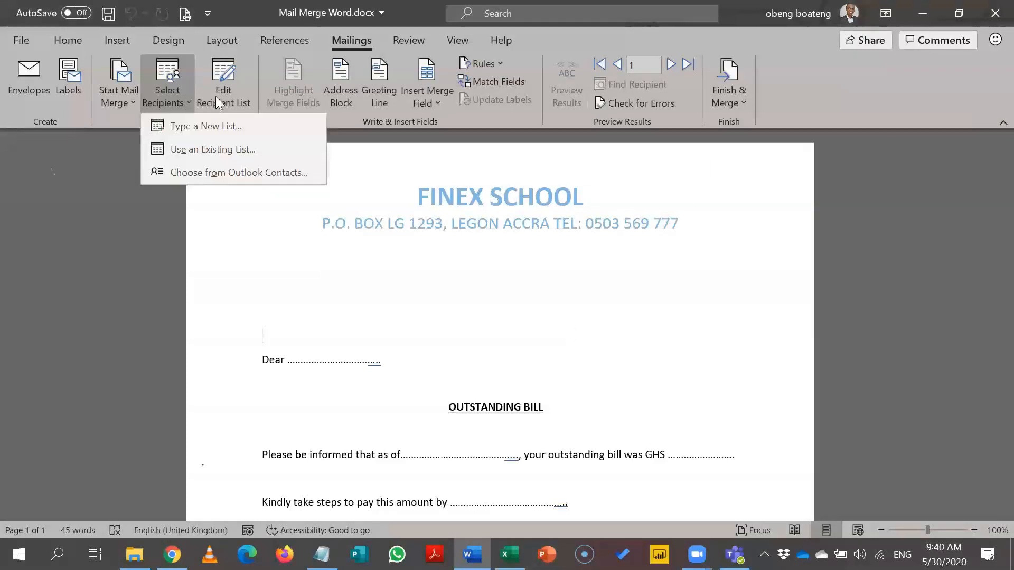
# Step: Open Edit Recipient List and enlarge the Mail Merge Recipients window to show every column
pyautogui.click(215, 96)
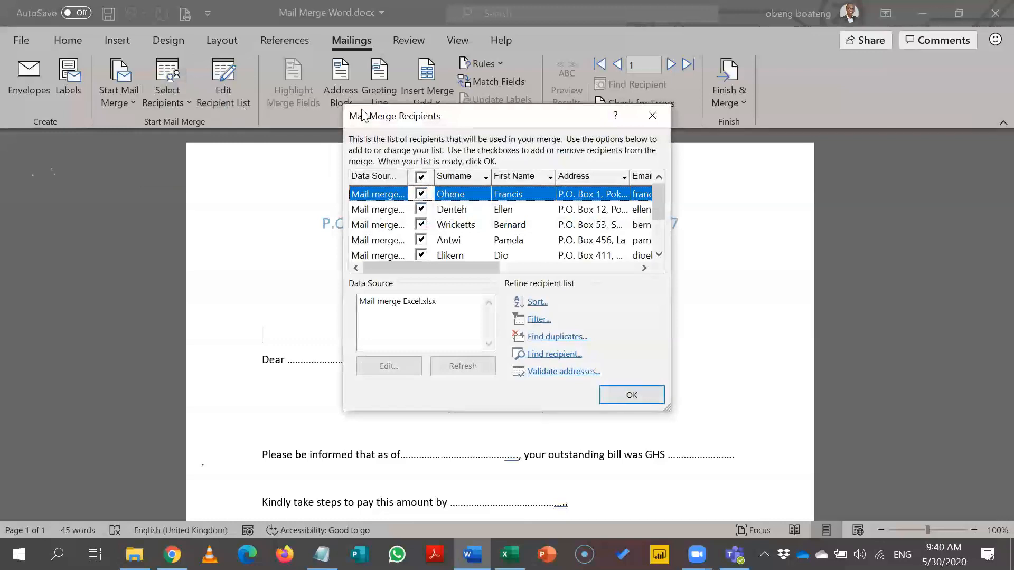
pyautogui.moveTo(560, 116); pyautogui.dragTo(420, 44)
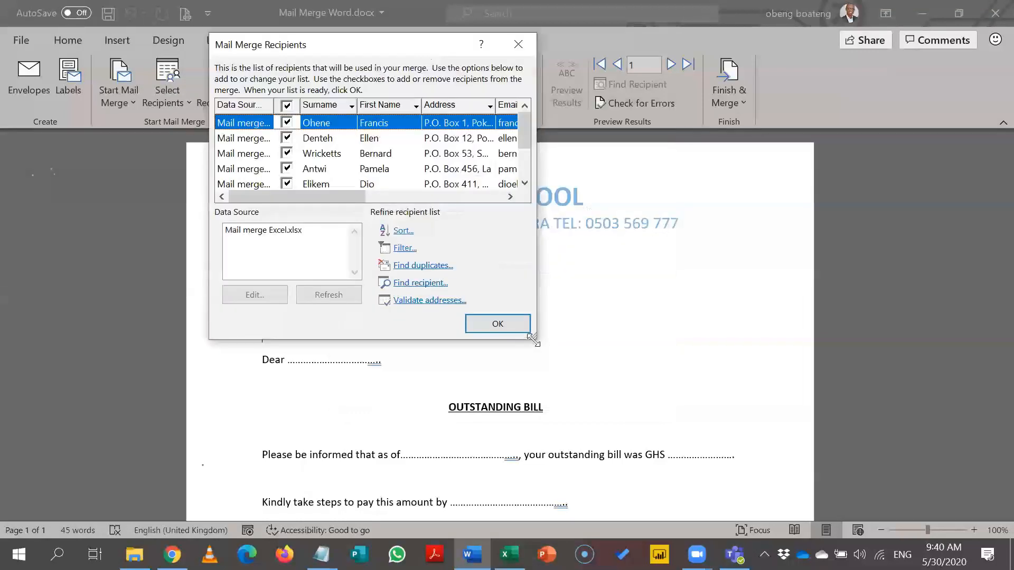
pyautogui.moveTo(532, 339); pyautogui.dragTo(852, 397)
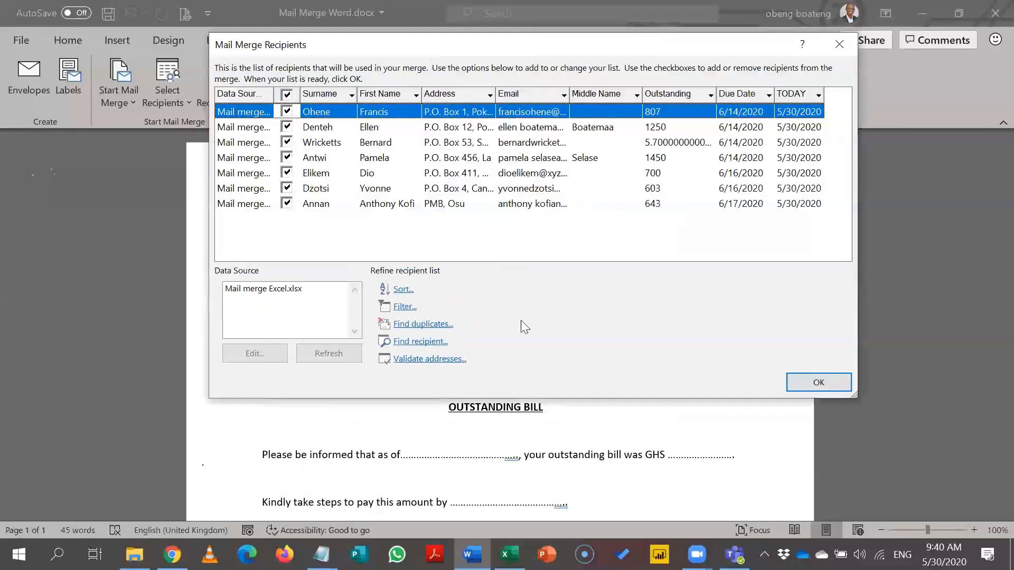
pyautogui.click(318, 300)
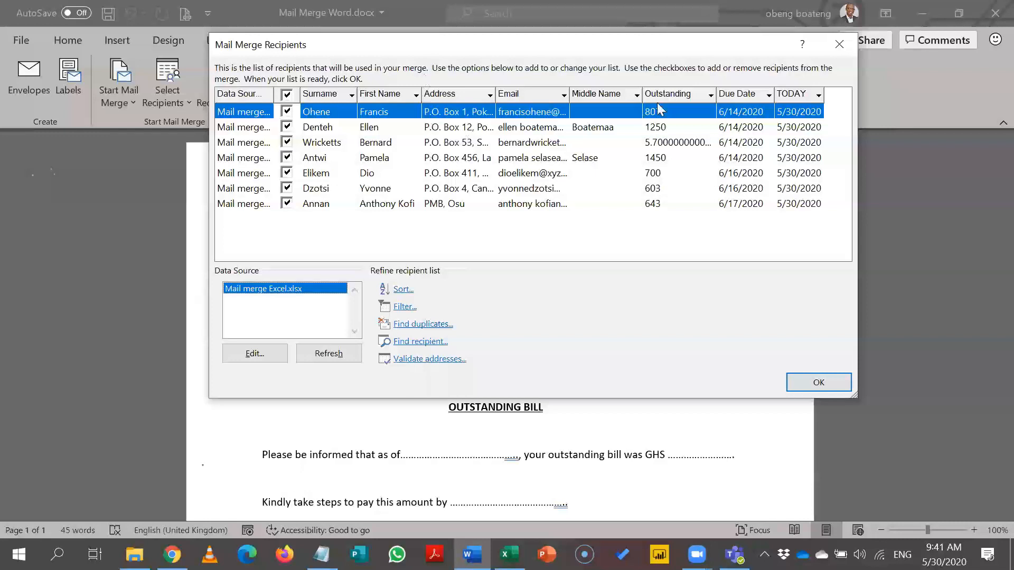
# Step: Sort the recipients by Outstanding, smallest first
pyautogui.click(678, 97)
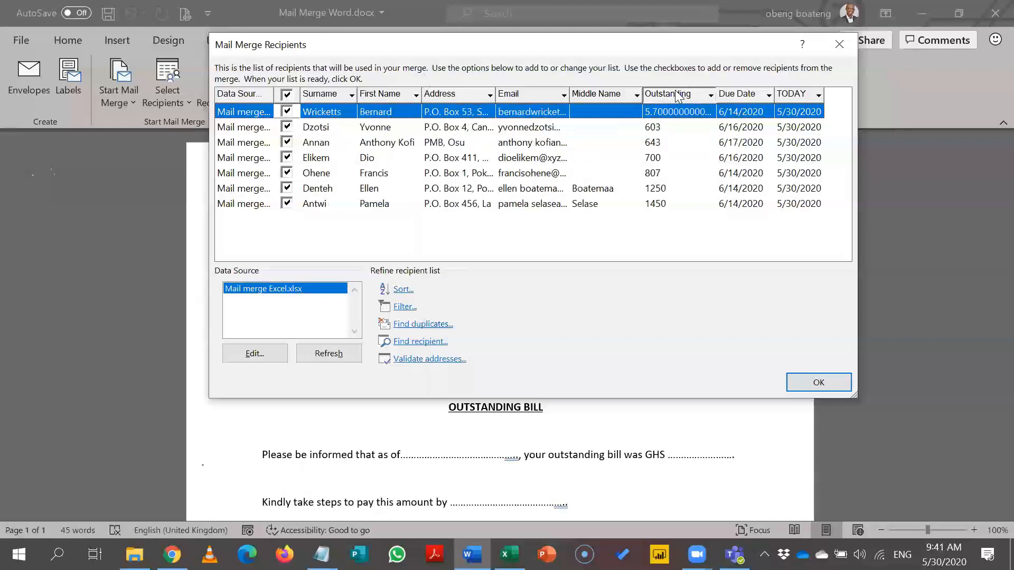
pyautogui.click(678, 97)
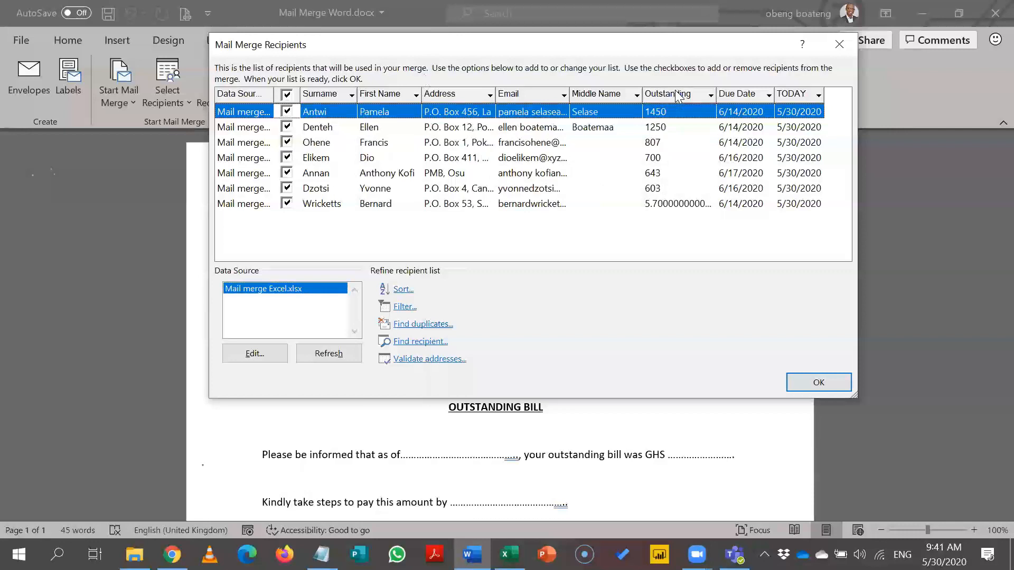
pyautogui.click(677, 96)
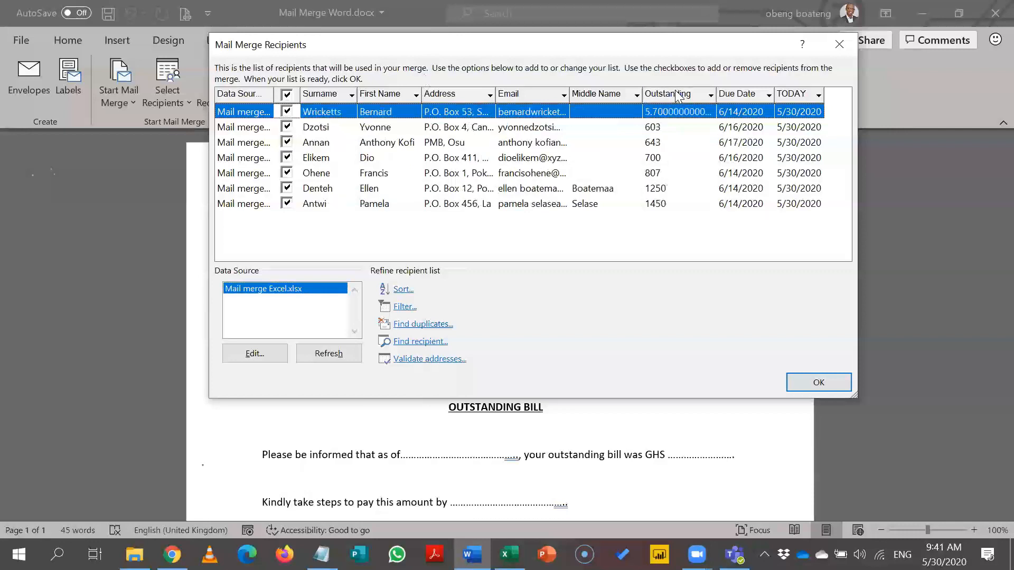
pyautogui.click(710, 96)
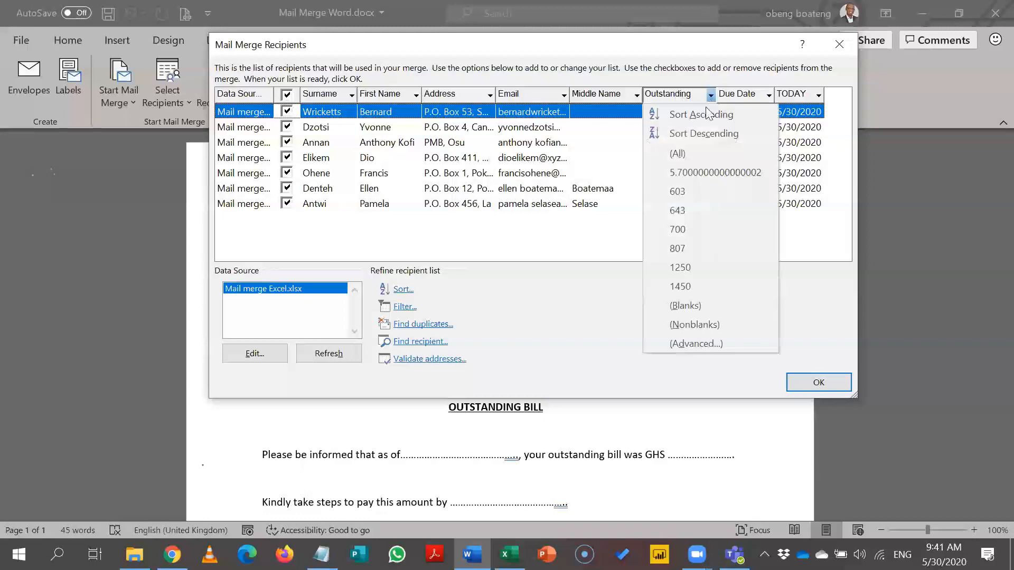
pyautogui.click(694, 344)
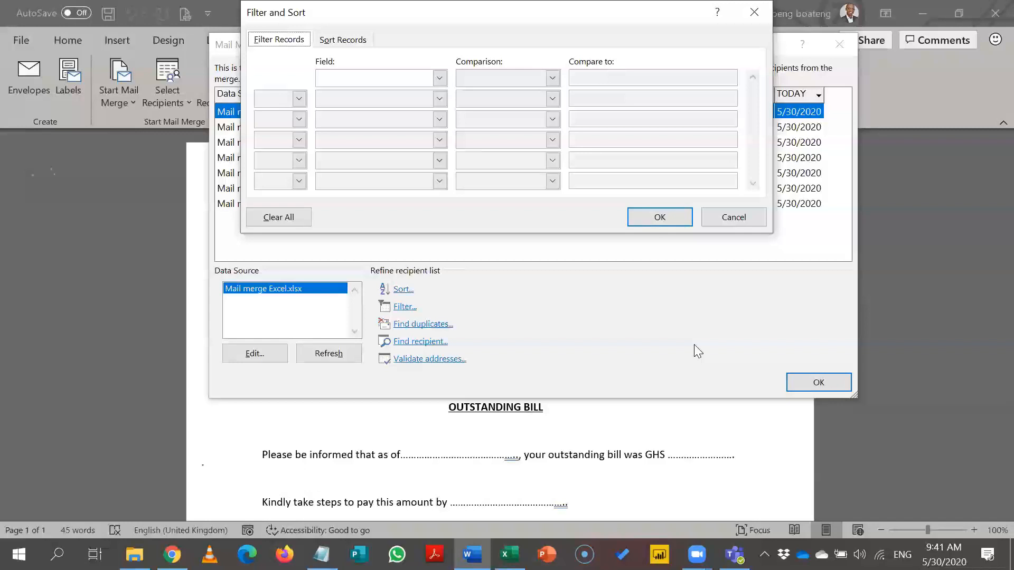
pyautogui.click(754, 14)
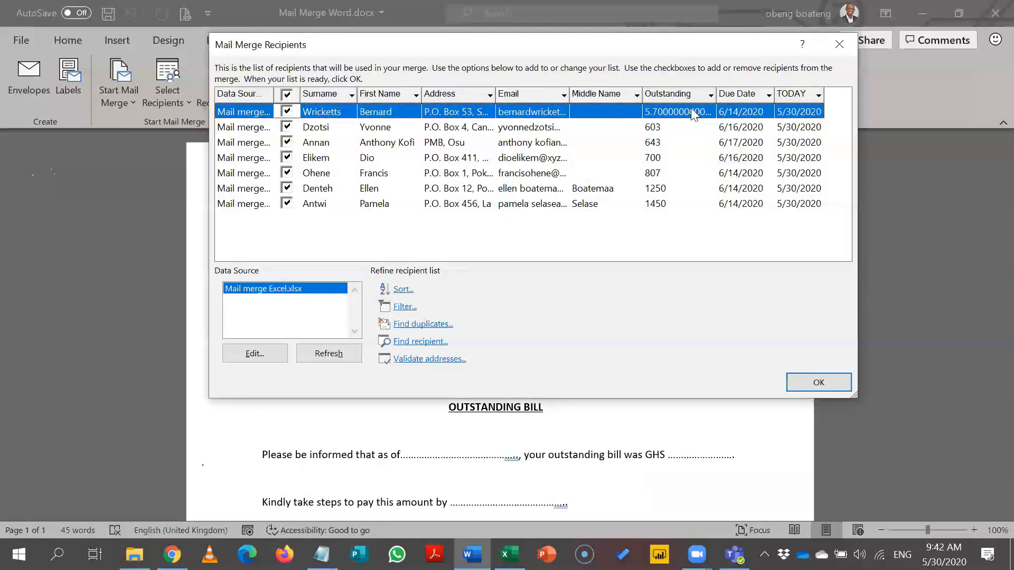
# Step: Filter recipients to those whose Outstanding is Greater than 10
pyautogui.click(711, 95)
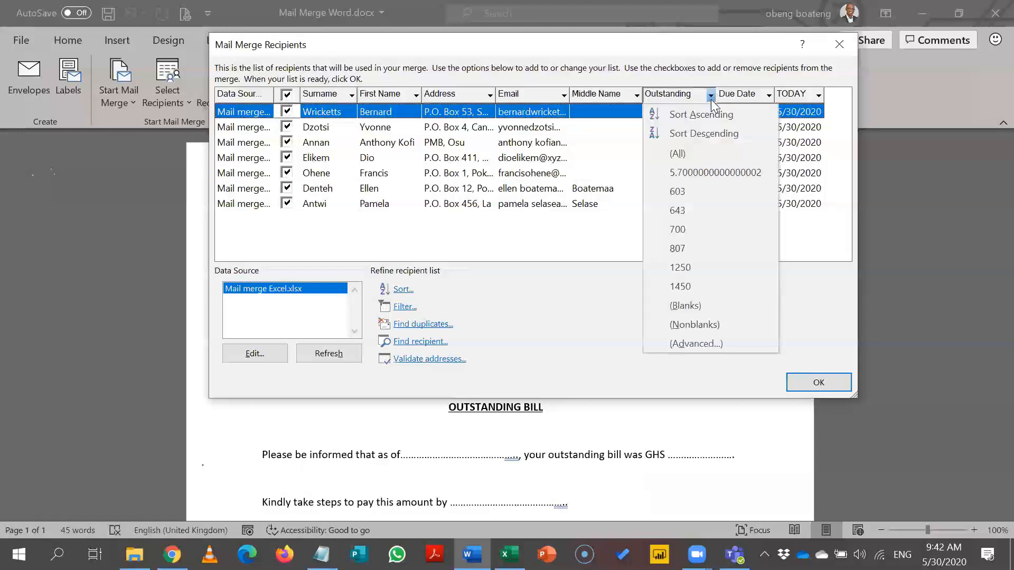
pyautogui.click(688, 343)
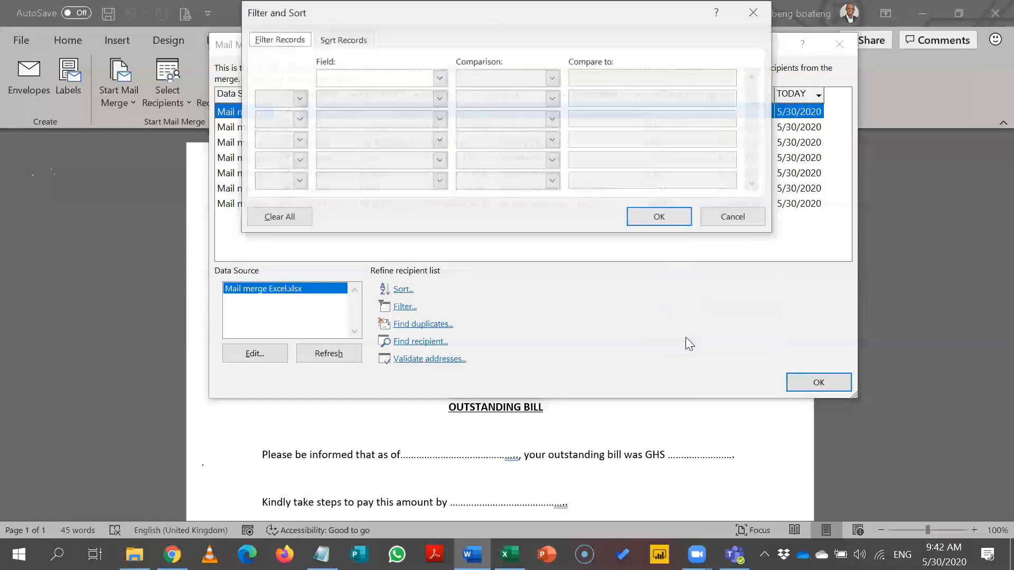
pyautogui.click(440, 79)
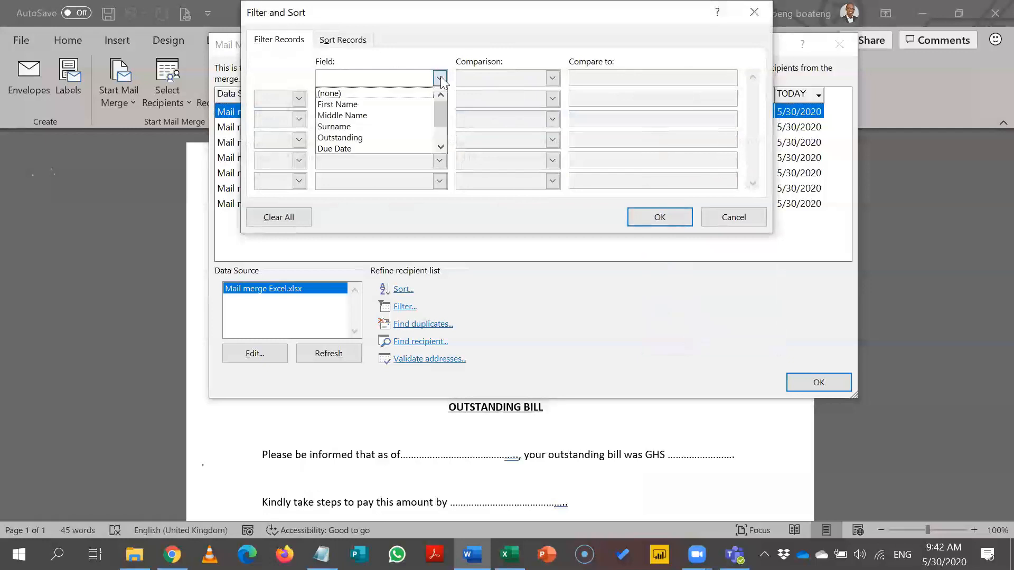
pyautogui.click(402, 139)
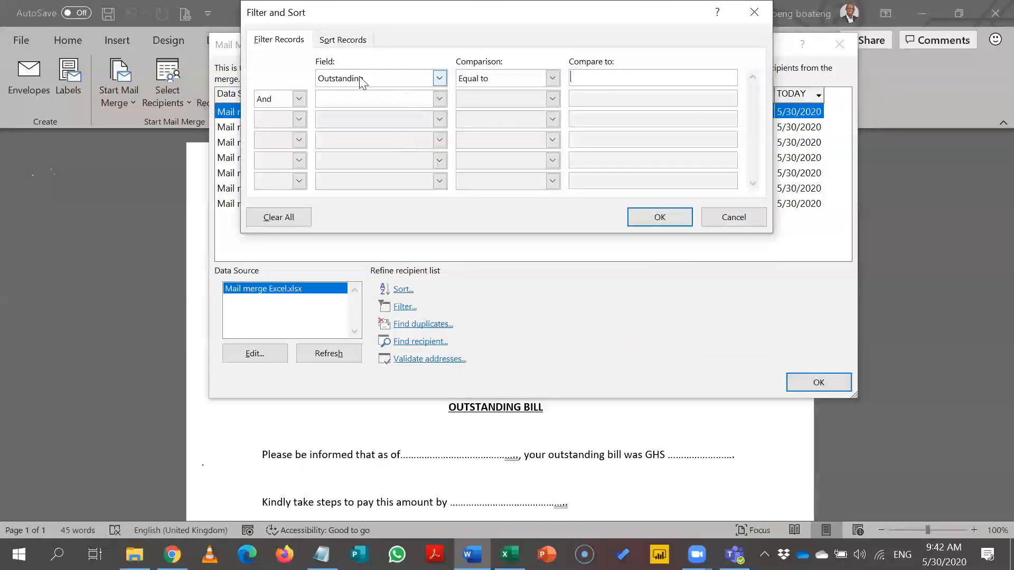
pyautogui.click(553, 80)
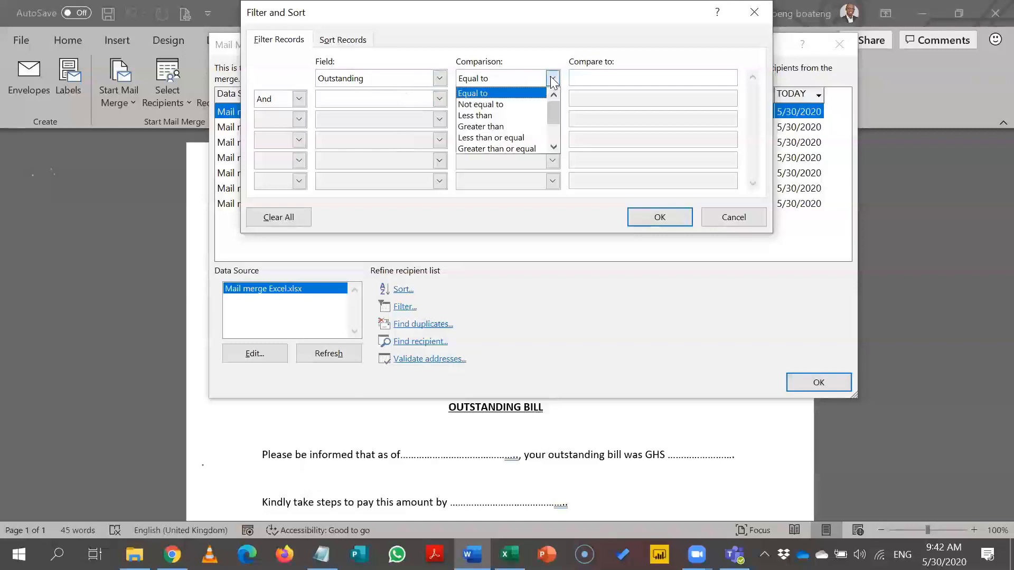
pyautogui.click(535, 128)
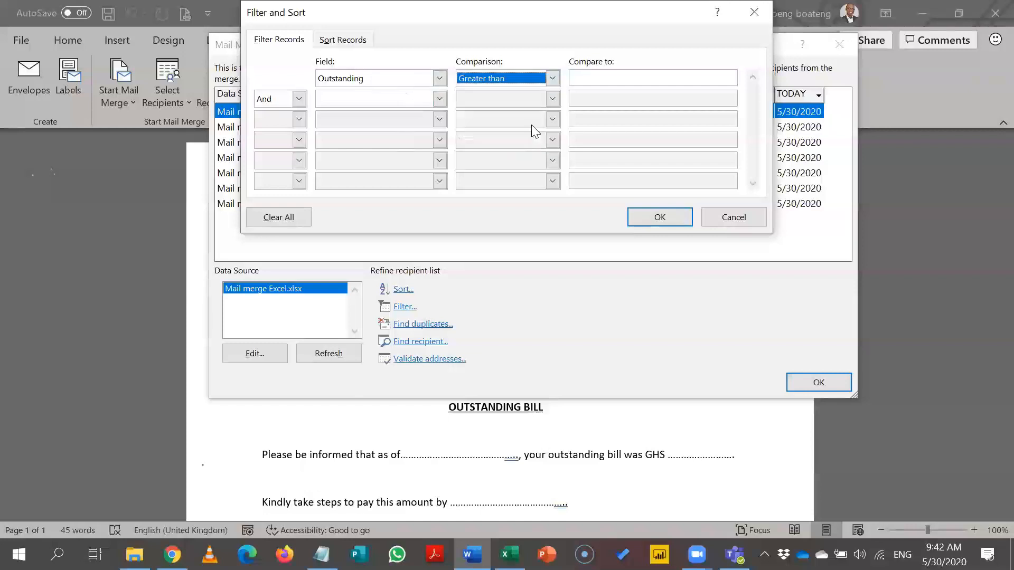
pyautogui.click(603, 82)
pyautogui.write('10')
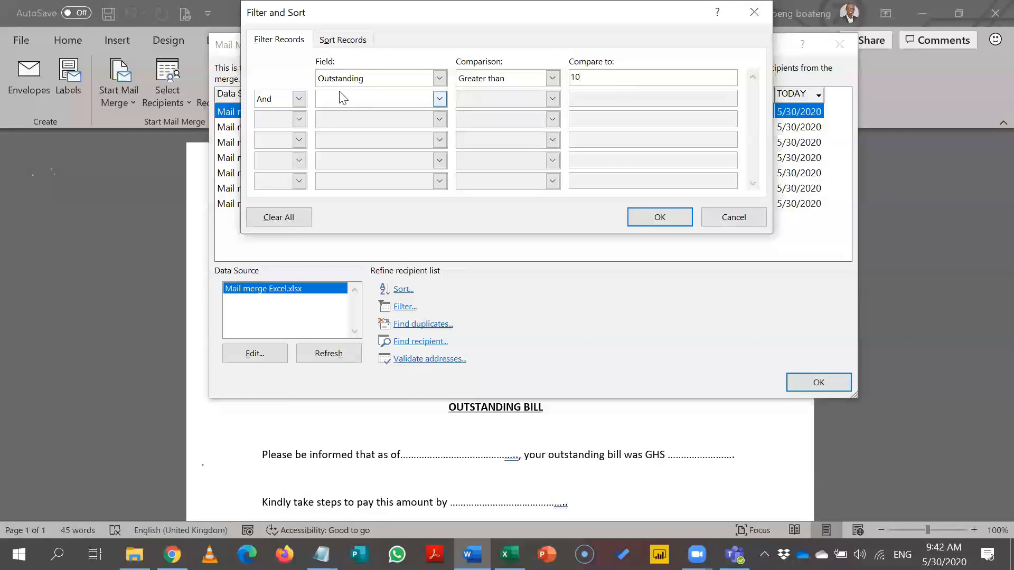
pyautogui.click(643, 219)
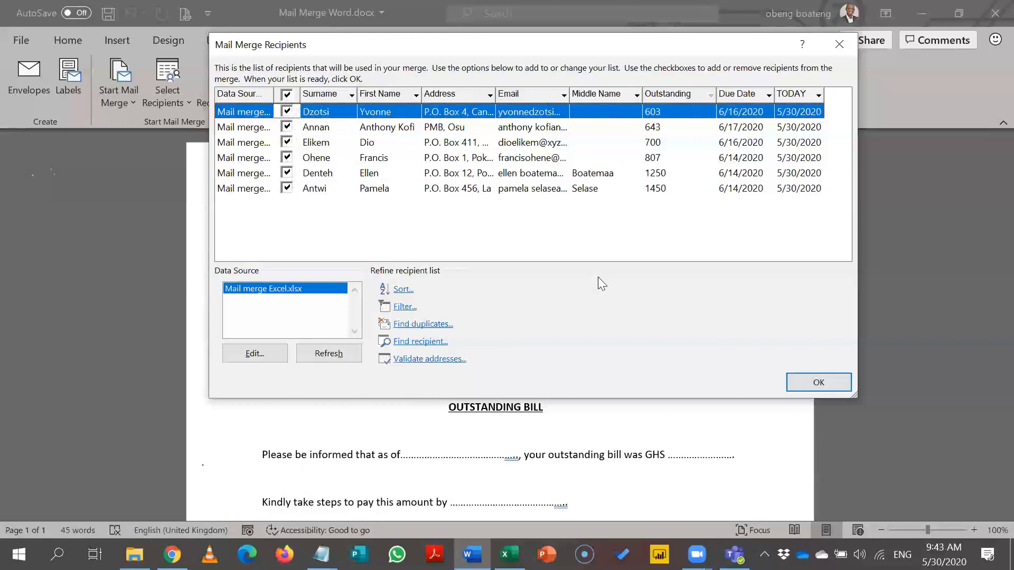
# Step: Accept the filtered recipient list with OK and return to the FINEX SCHOOL letter
pyautogui.click(804, 384)
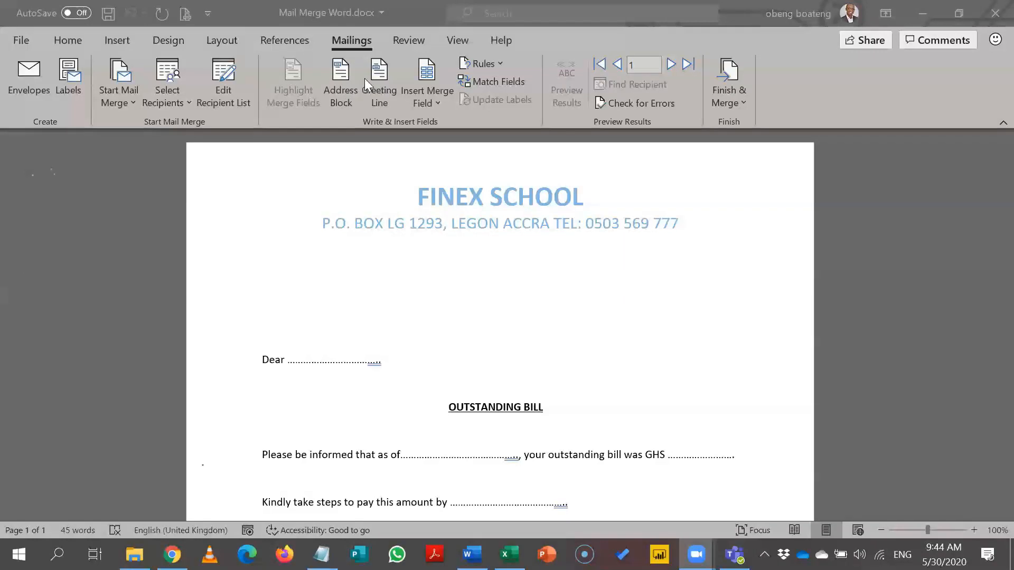
# Step: Review Match Fields (Last Name to Surname, Address 1 to Address, E-mail to Email) and accept
pyautogui.click(486, 81)
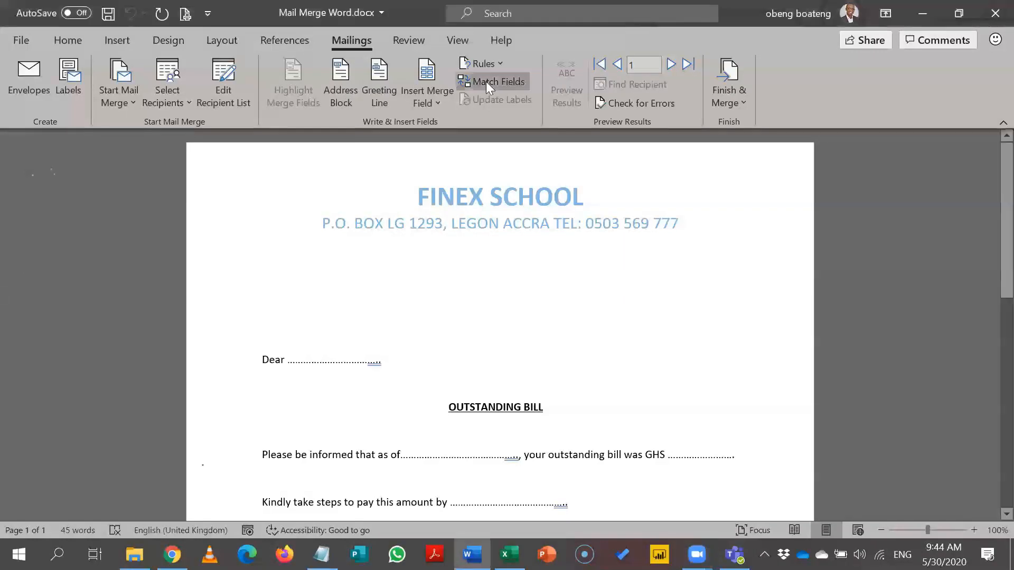
pyautogui.click(486, 81)
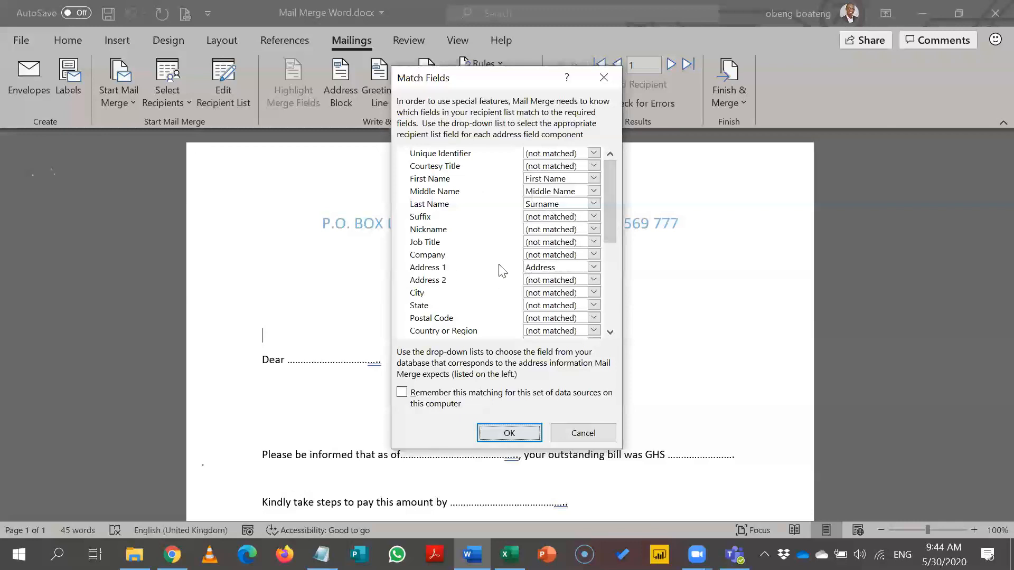
pyautogui.moveTo(610, 232); pyautogui.dragTo(608, 275)
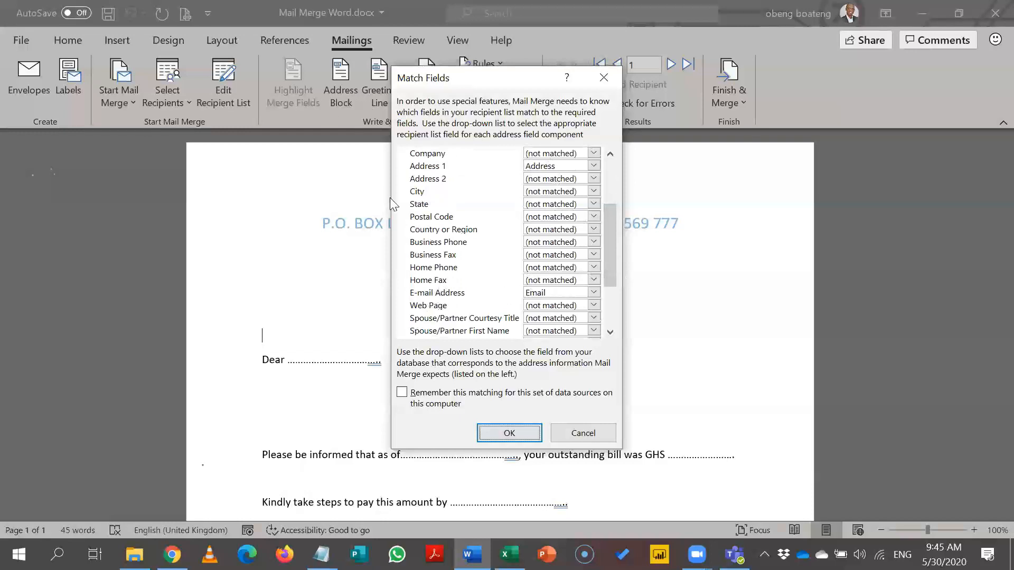
pyautogui.moveTo(615, 268); pyautogui.dragTo(613, 318)
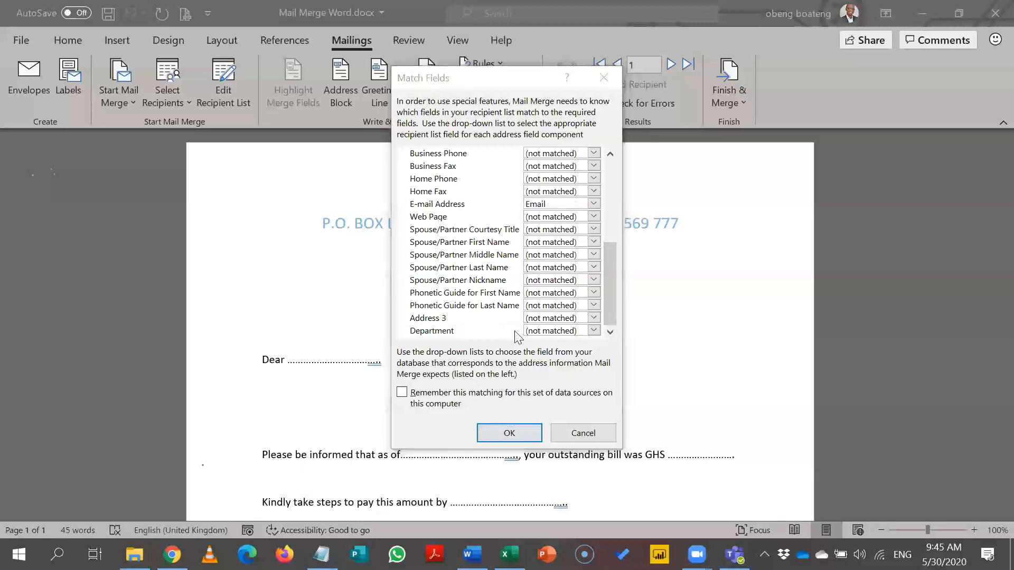
pyautogui.click(510, 433)
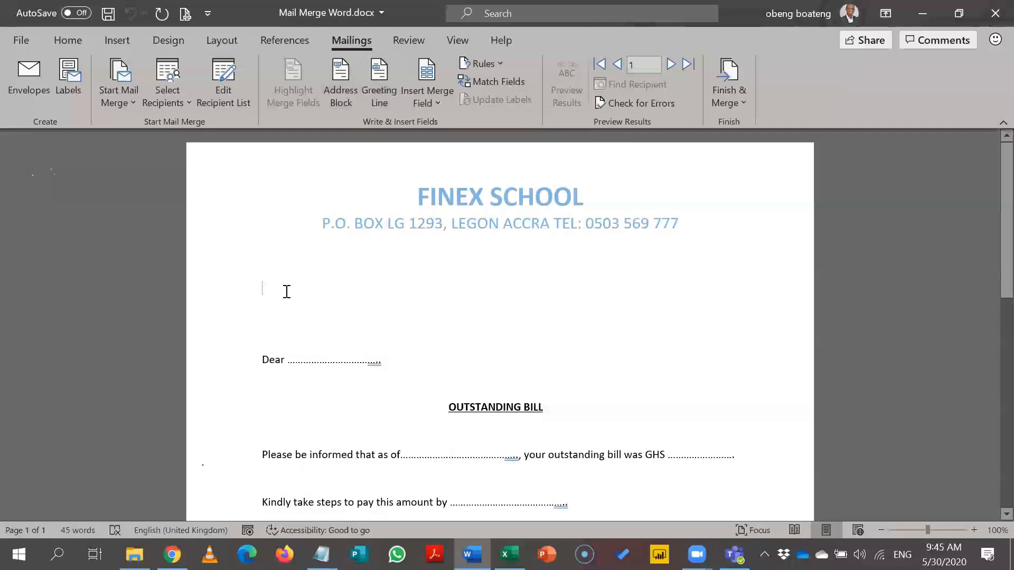
# Step: Insert the «AddressBlock» field using the first-name-only (Joshua) name format
pyautogui.click(334, 103)
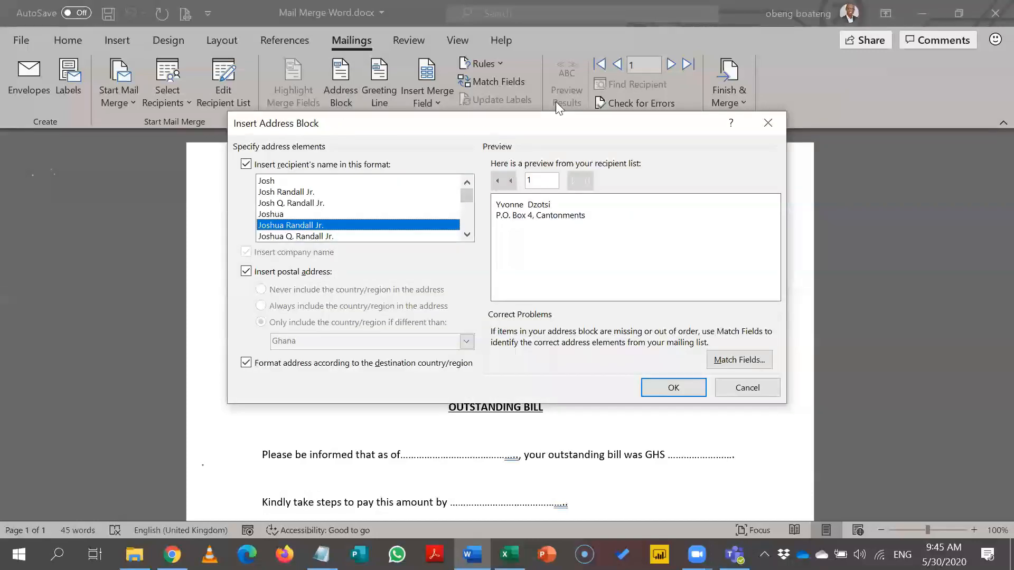
pyautogui.click(420, 135)
pyautogui.moveTo(420, 134); pyautogui.dragTo(391, 164)
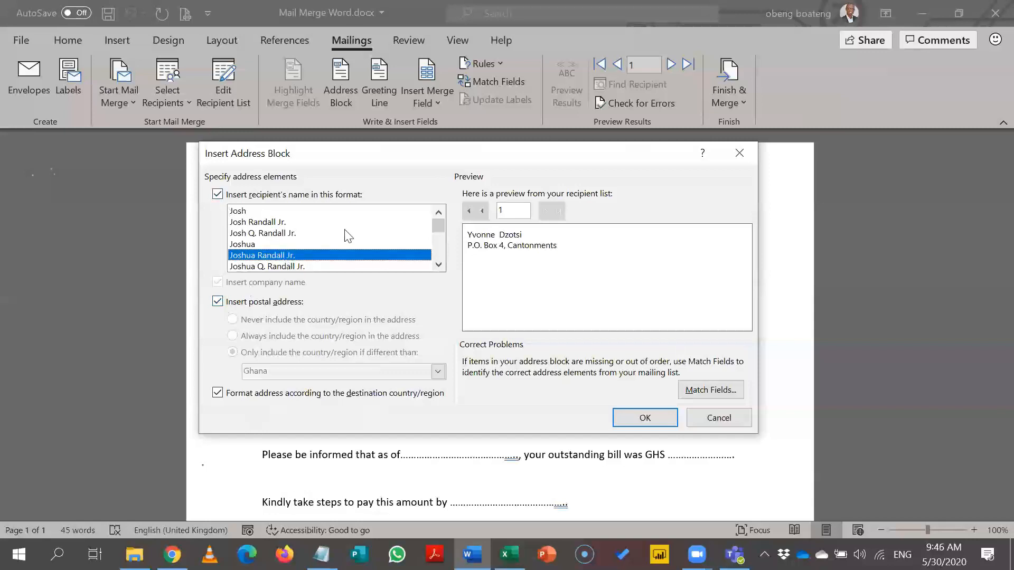
pyautogui.click(438, 265)
pyautogui.click(438, 265)
pyautogui.click(439, 265)
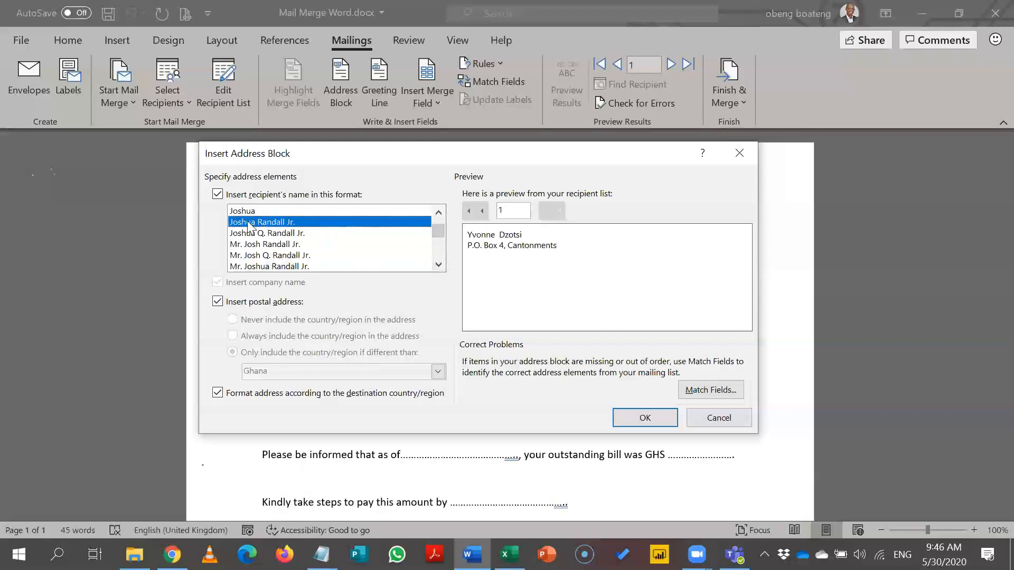
pyautogui.click(288, 247)
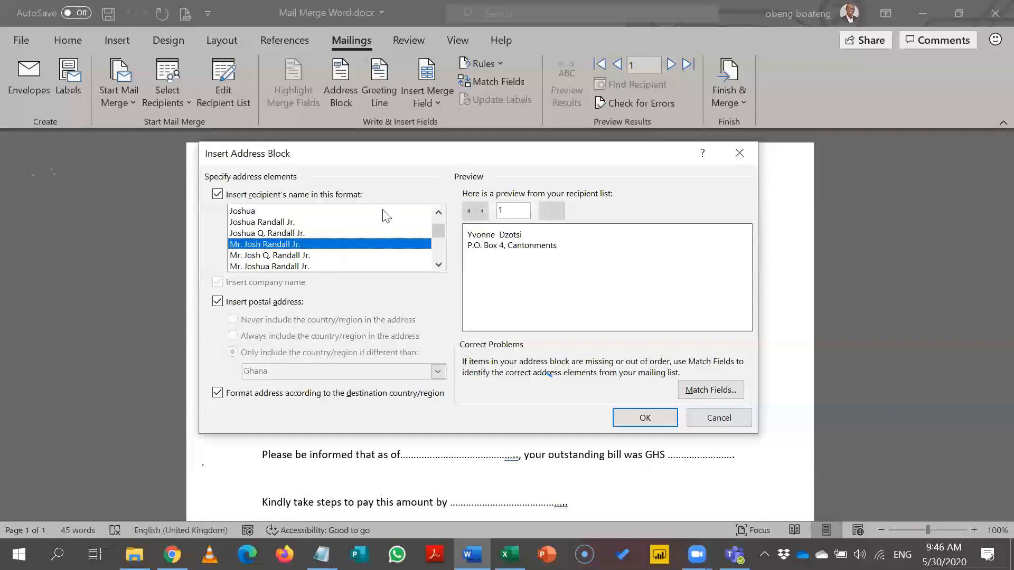
pyautogui.doubleClick(440, 214)
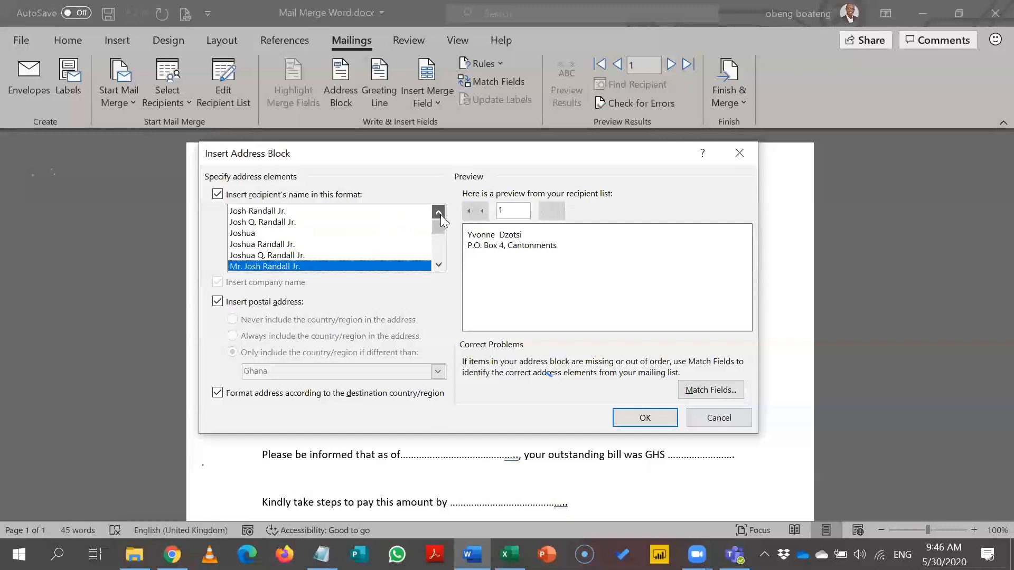
pyautogui.doubleClick(263, 233)
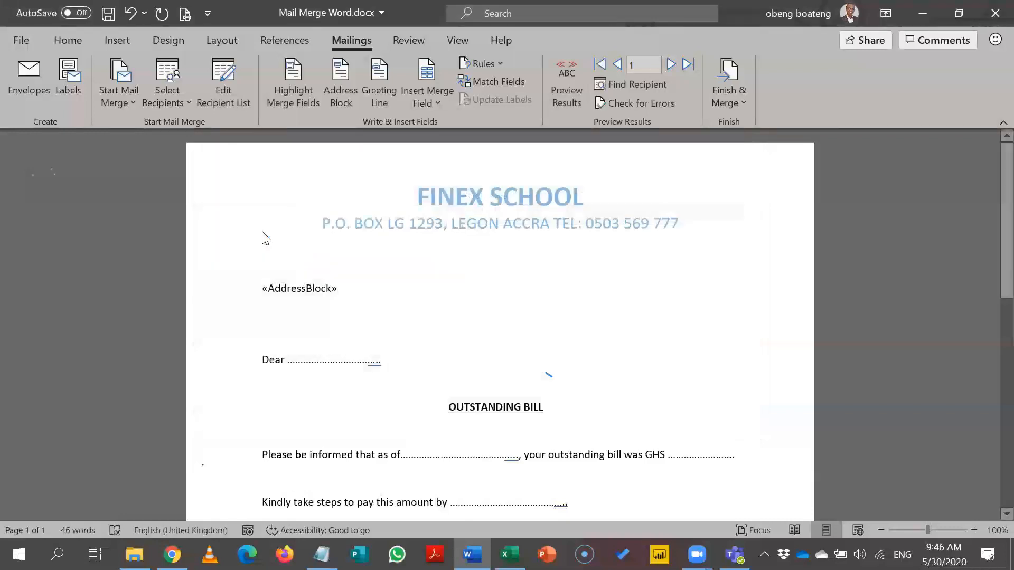
pyautogui.click(348, 103)
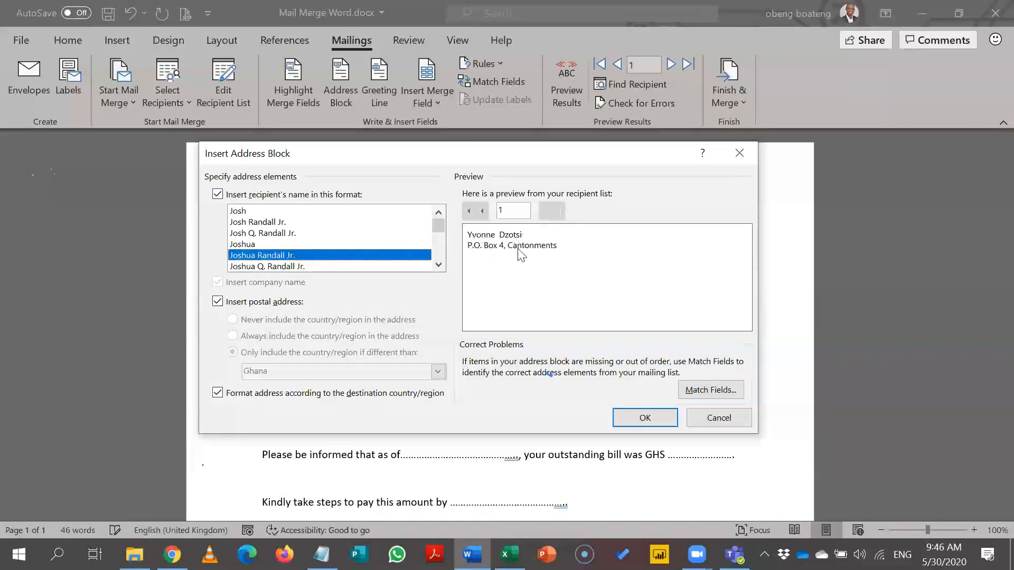
pyautogui.click(651, 418)
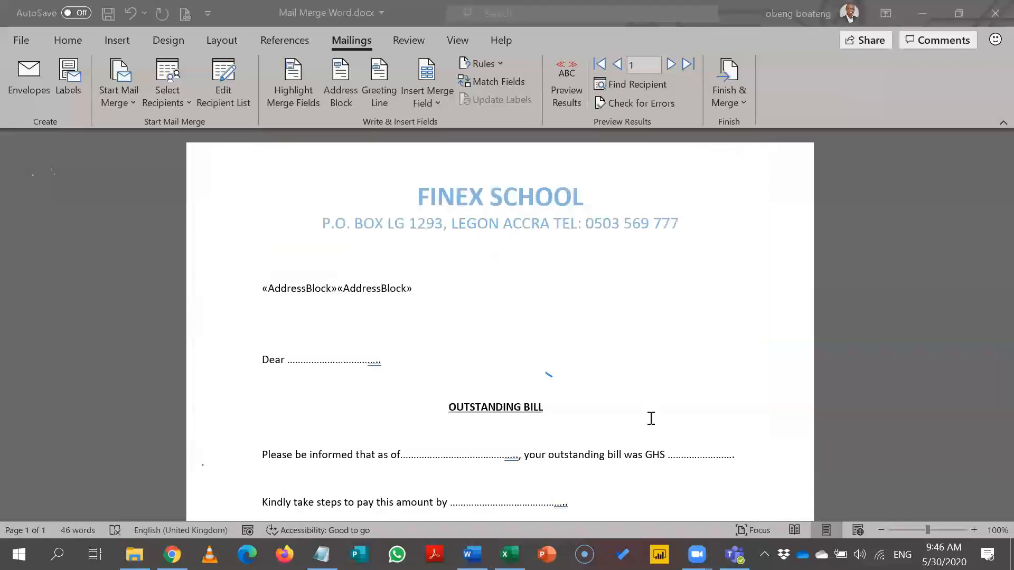
pyautogui.click(436, 292)
pyautogui.hotkey('ctrl', 'z')
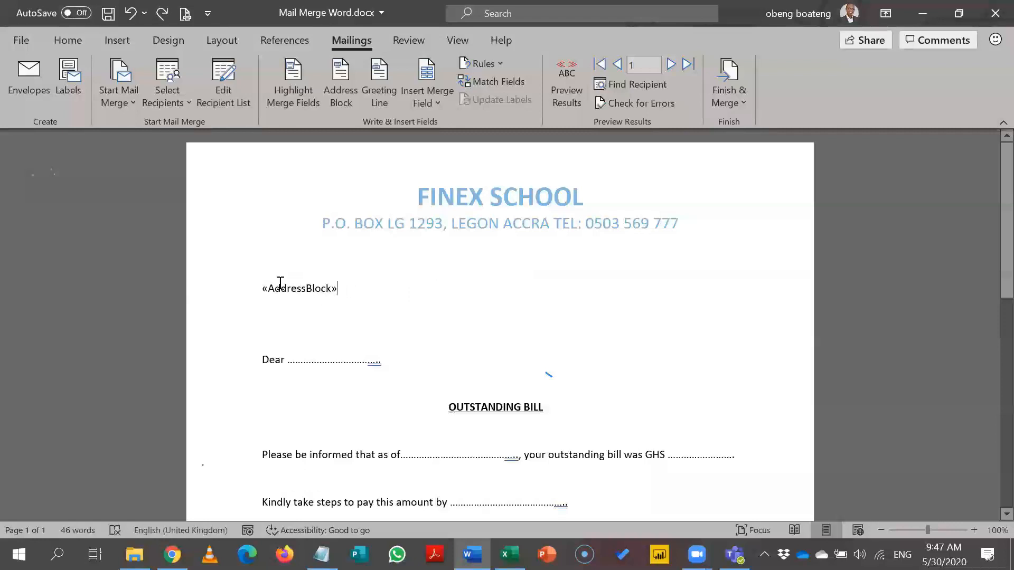
pyautogui.click(306, 289)
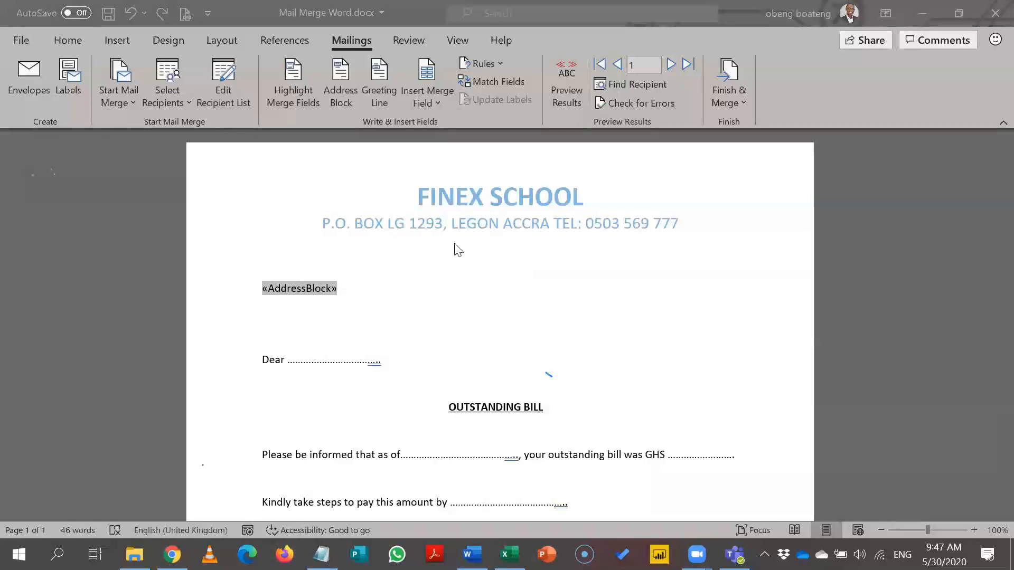
# Step: Toggle Preview Results to check the merged address, then show the AddressBlock field code with Alt+F9
pyautogui.click(562, 91)
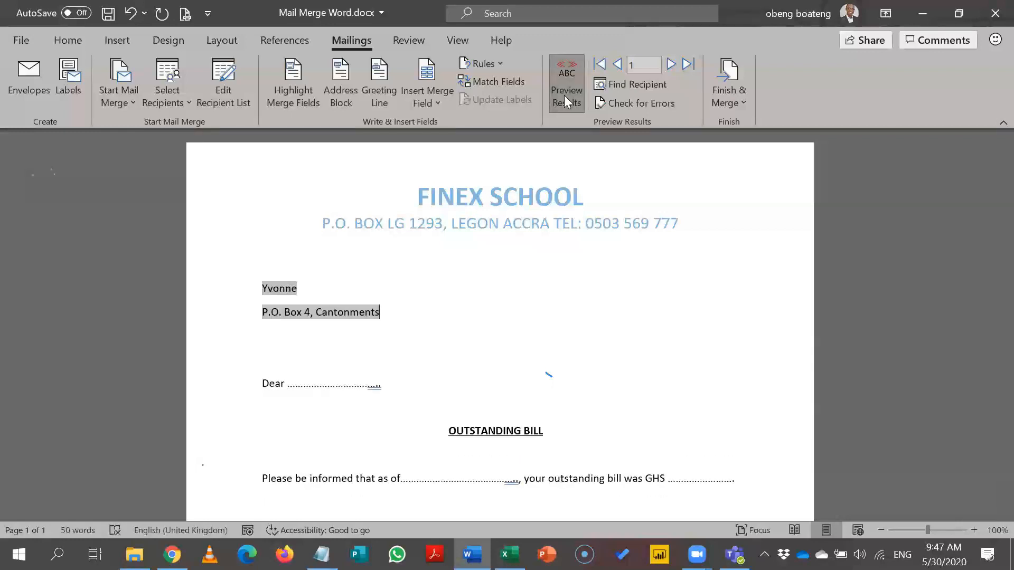
pyautogui.click(563, 95)
pyautogui.click(563, 78)
pyautogui.click(564, 73)
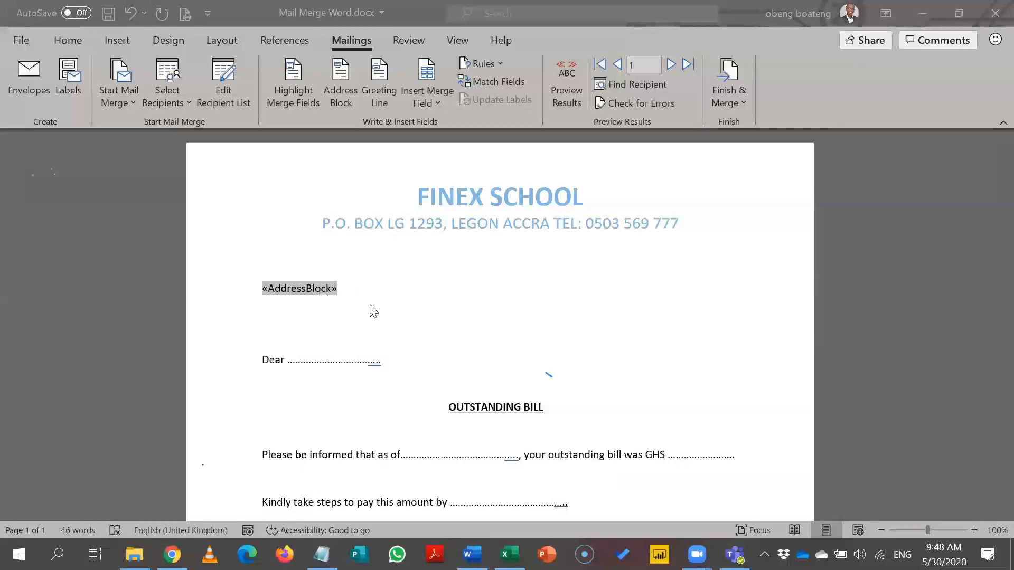
pyautogui.click(290, 292)
pyautogui.hotkey('alt', 'F9')
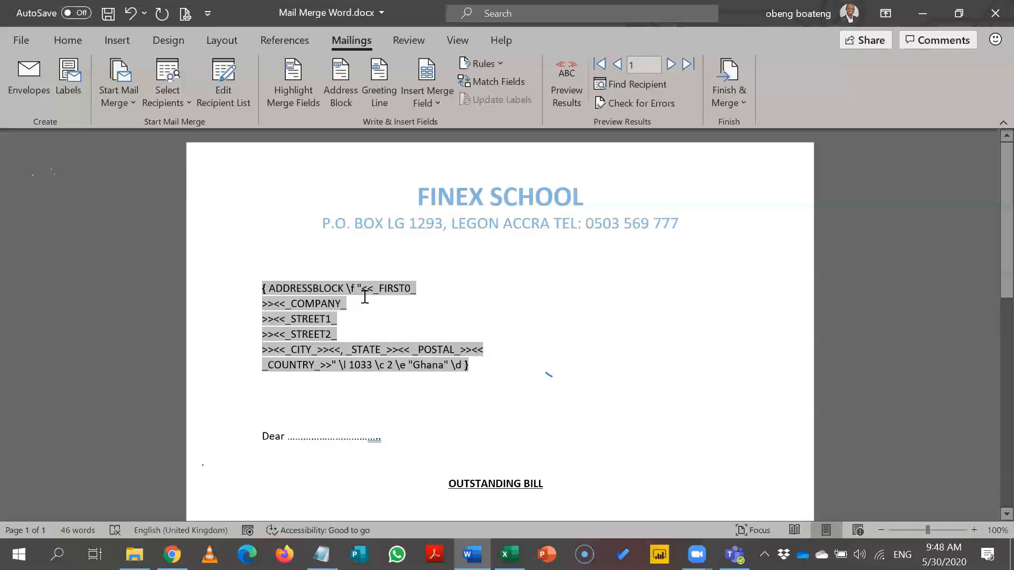
# Step: Toggle field codes off with Alt+F9 so the «AddressBlock» field shows again
pyautogui.hotkey('alt', 'F9')
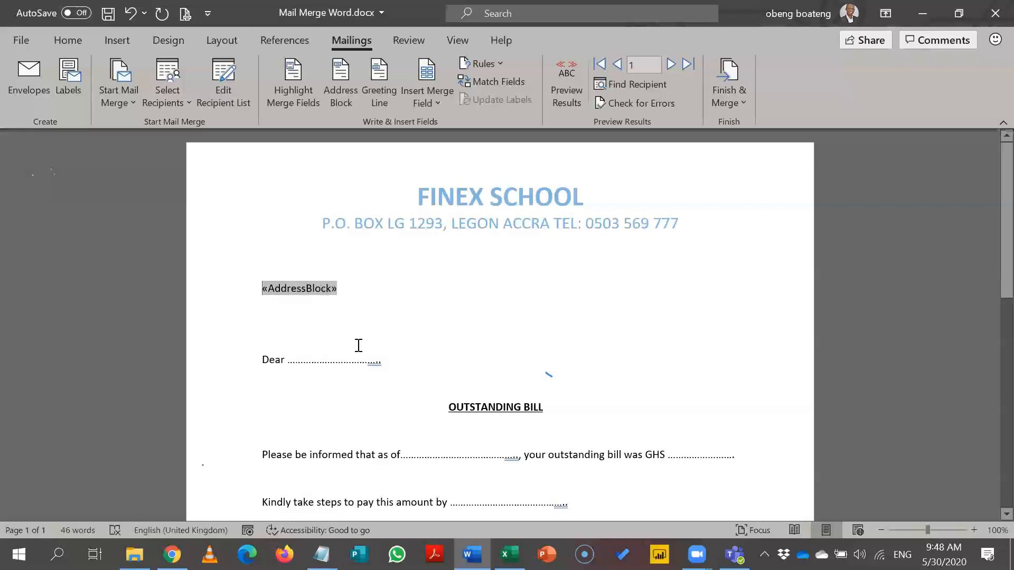
# Step: Swap the dotted line after 'Dear' for the First_Name field and preview the first recipient
pyautogui.moveTo(387, 361); pyautogui.dragTo(291, 363)
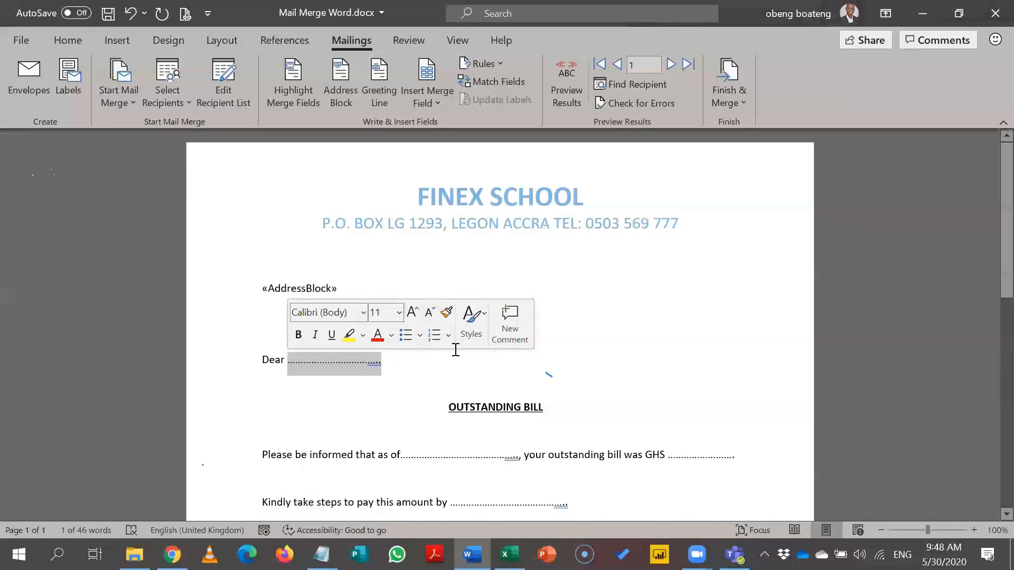
pyautogui.click(470, 253)
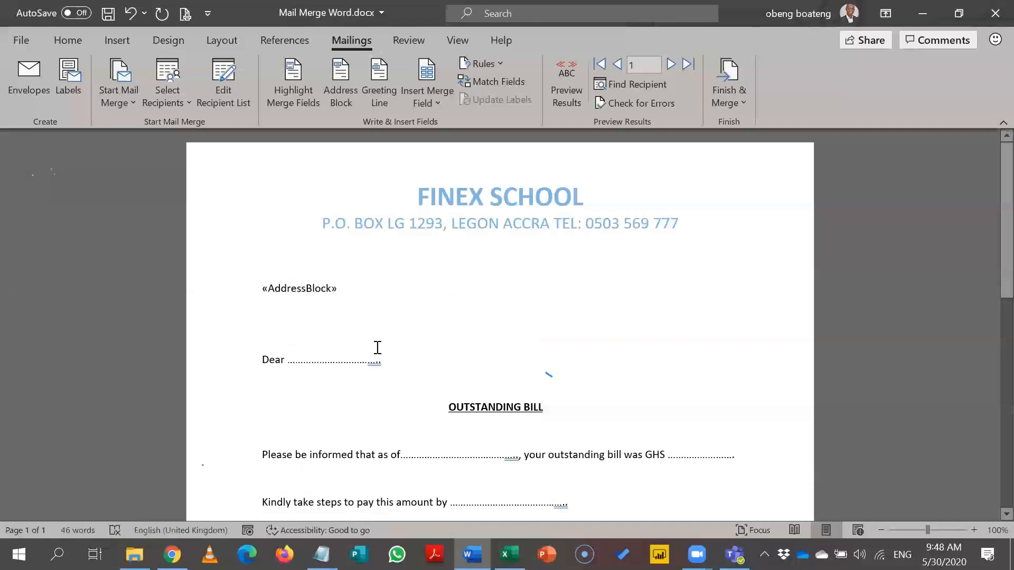
pyautogui.moveTo(394, 358); pyautogui.dragTo(263, 363)
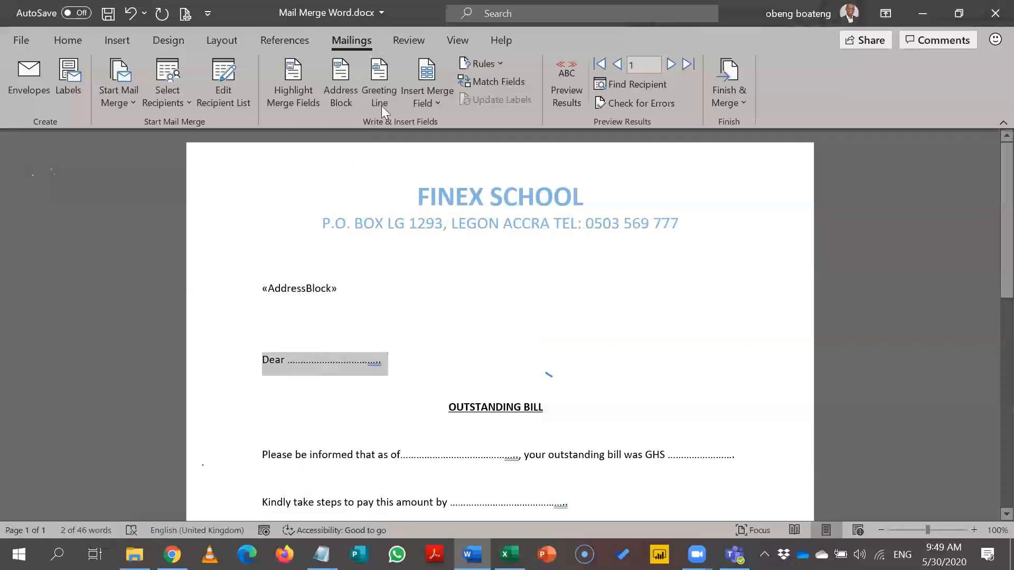
pyautogui.click(414, 338)
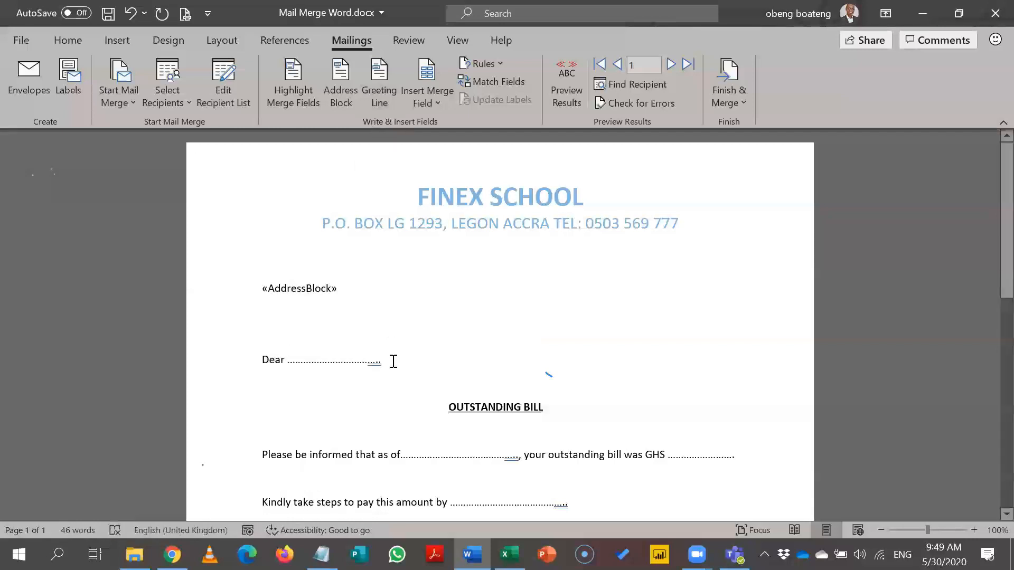
pyautogui.moveTo(393, 362); pyautogui.dragTo(288, 365)
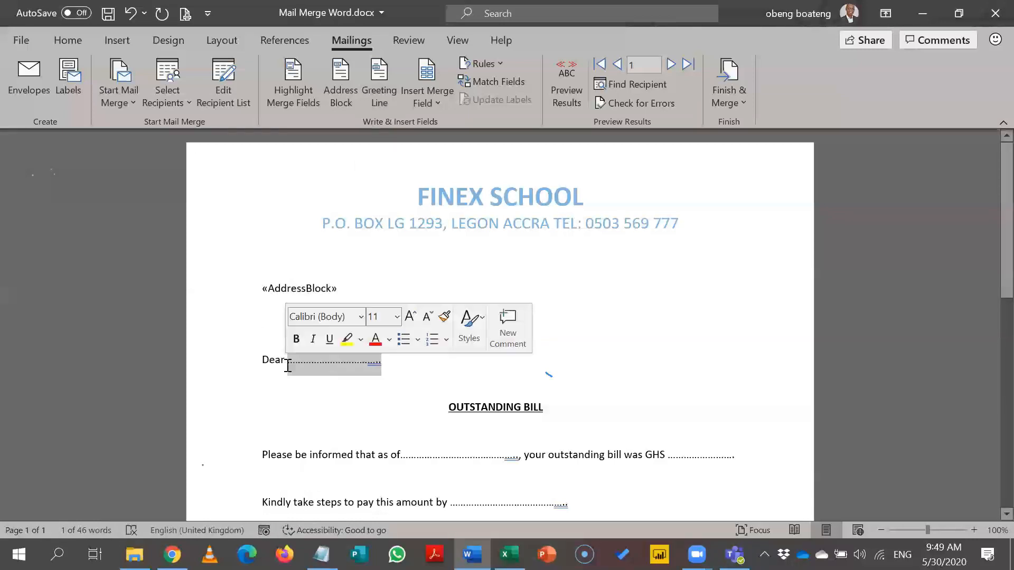
pyautogui.click(434, 104)
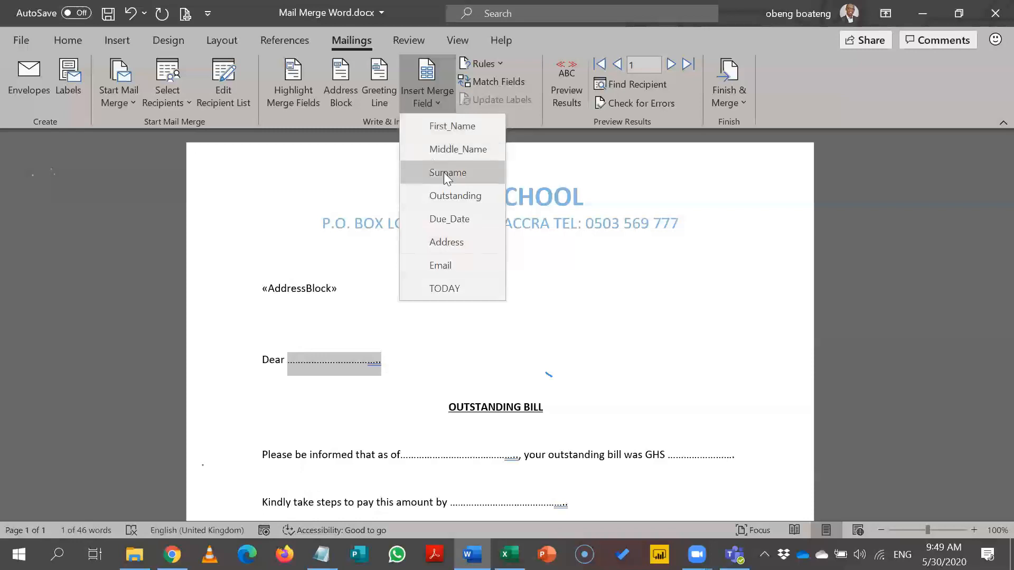
pyautogui.click(444, 127)
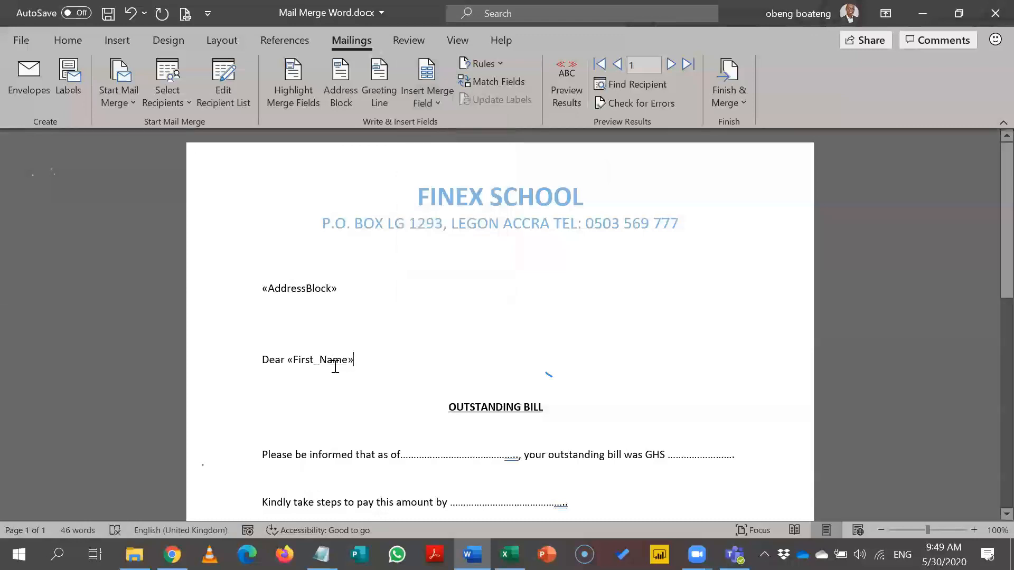
pyautogui.click(571, 78)
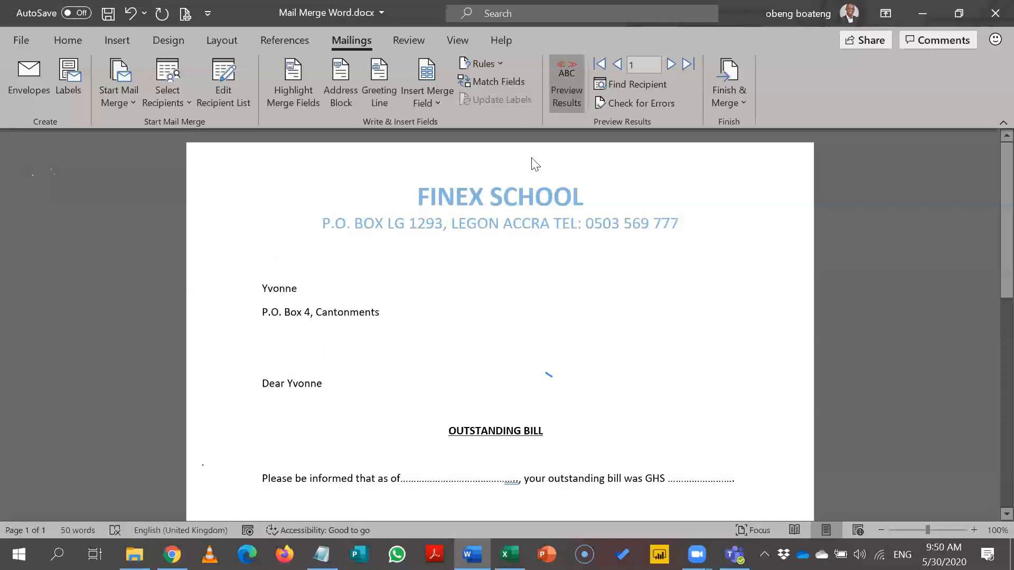
pyautogui.click(564, 104)
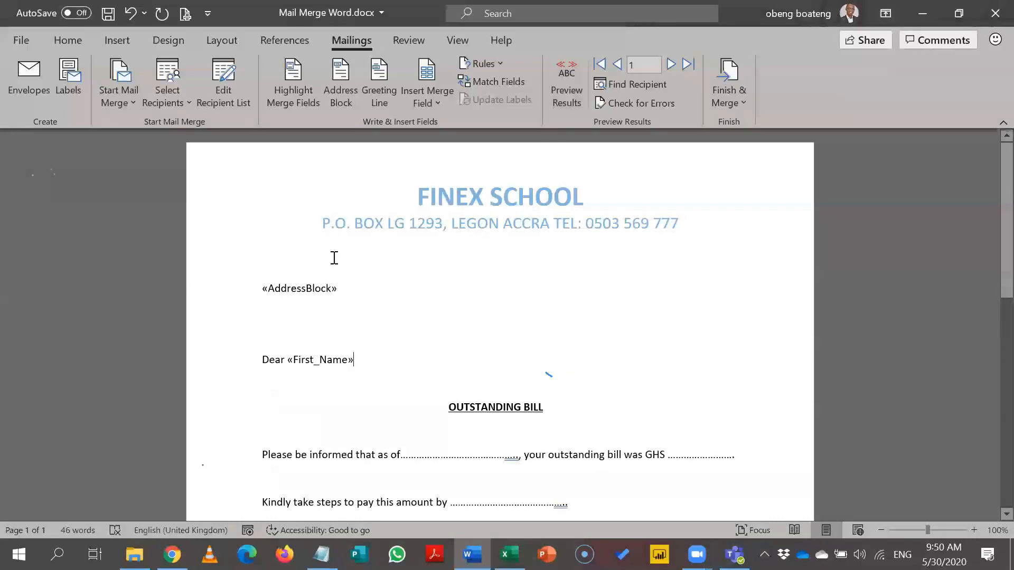
pyautogui.click(563, 103)
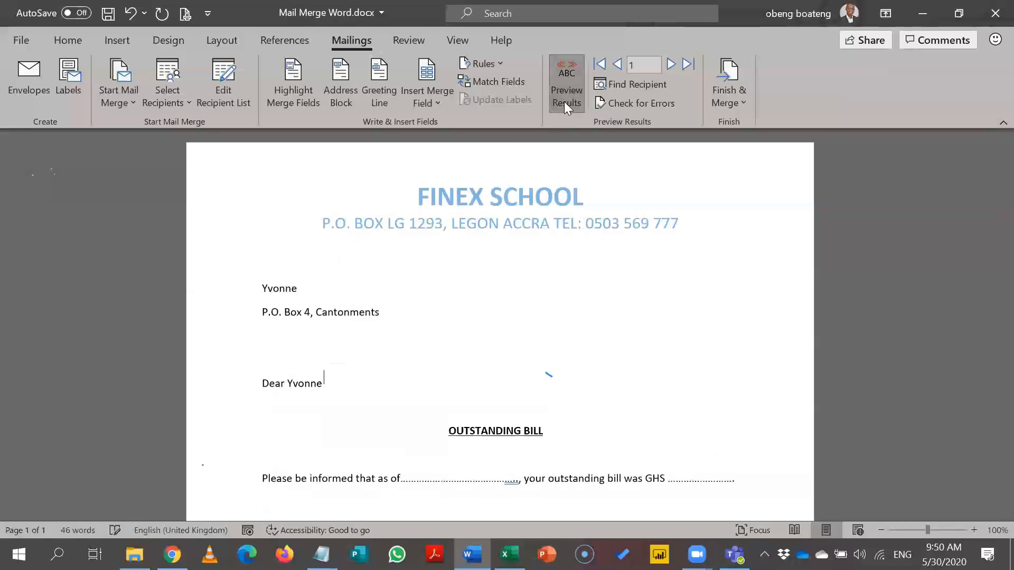
pyautogui.click(670, 65)
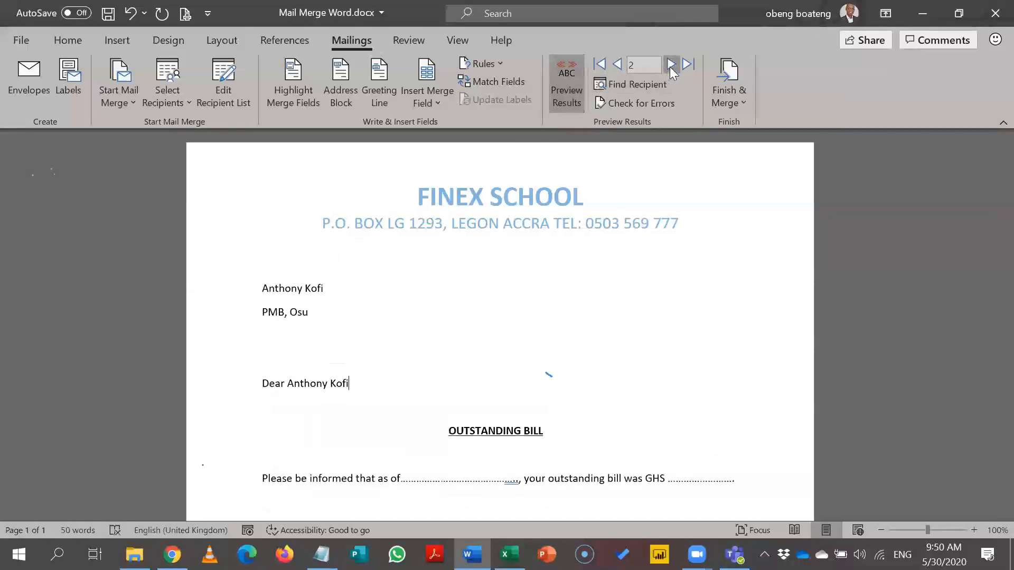
pyautogui.click(671, 64)
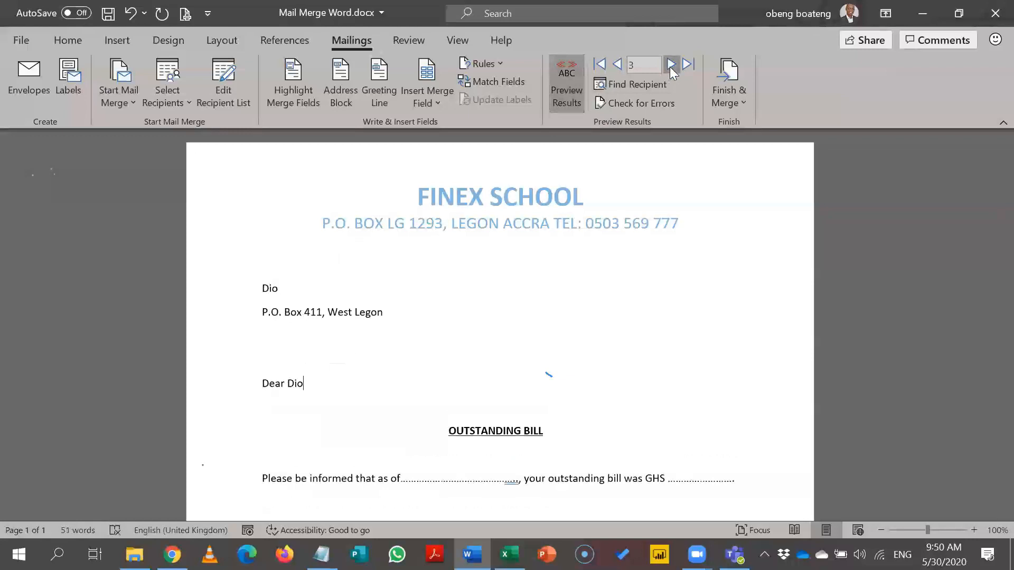
pyautogui.click(670, 64)
pyautogui.click(670, 66)
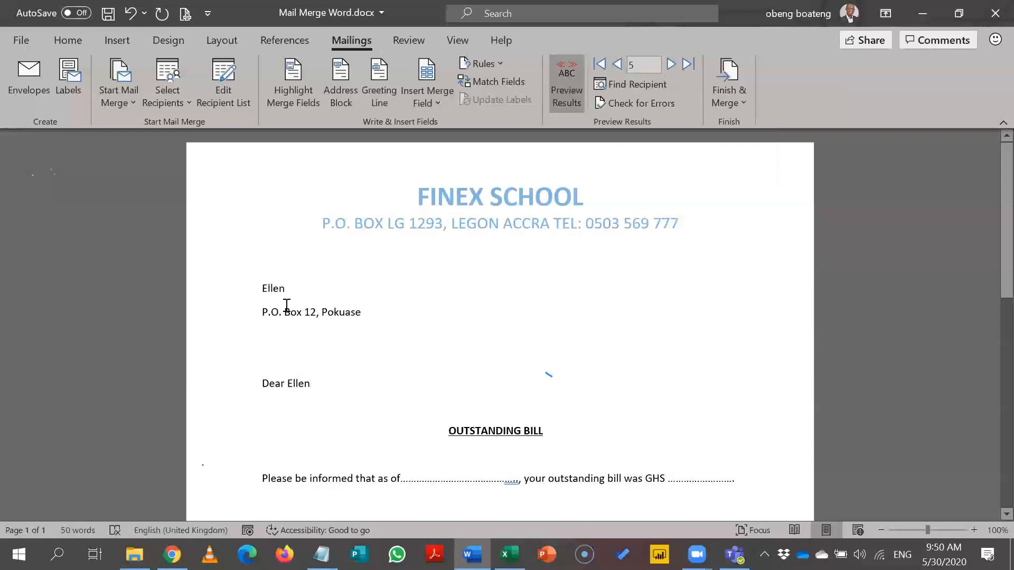
pyautogui.click(617, 67)
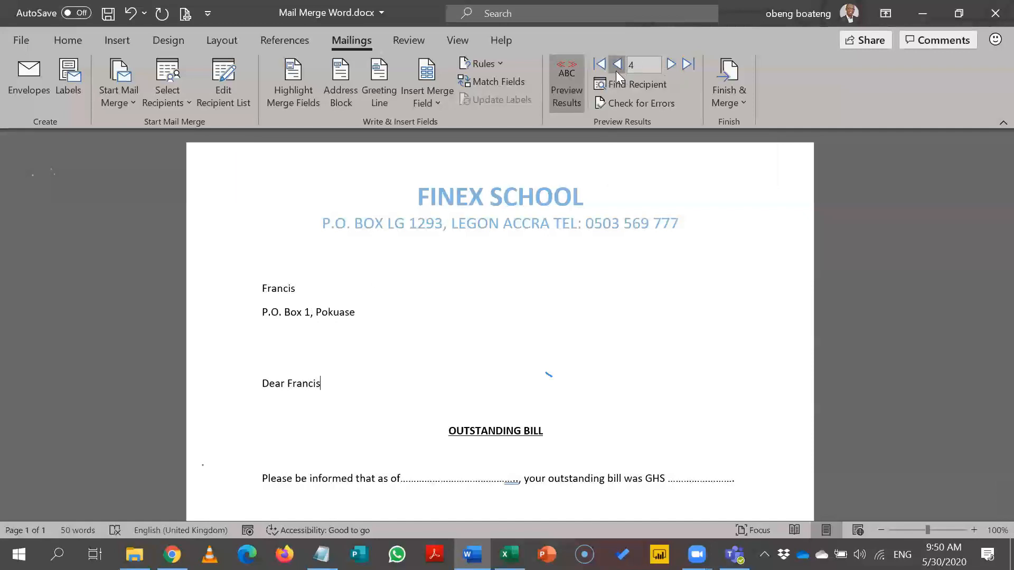
pyautogui.click(571, 88)
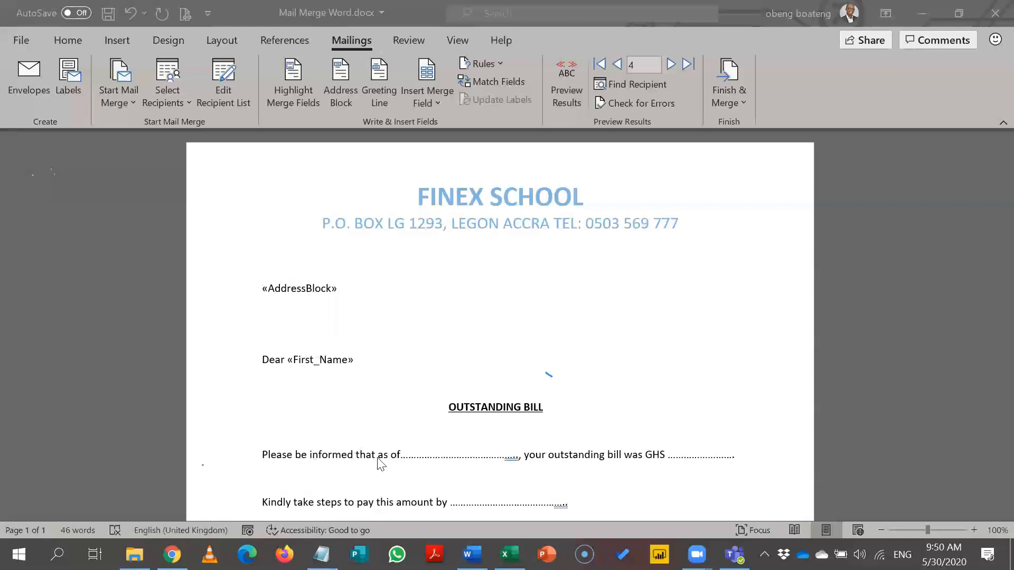
# Step: Delete the dotted date blank after 'as of' and insert the «TODAY» merge field there
pyautogui.click(517, 458)
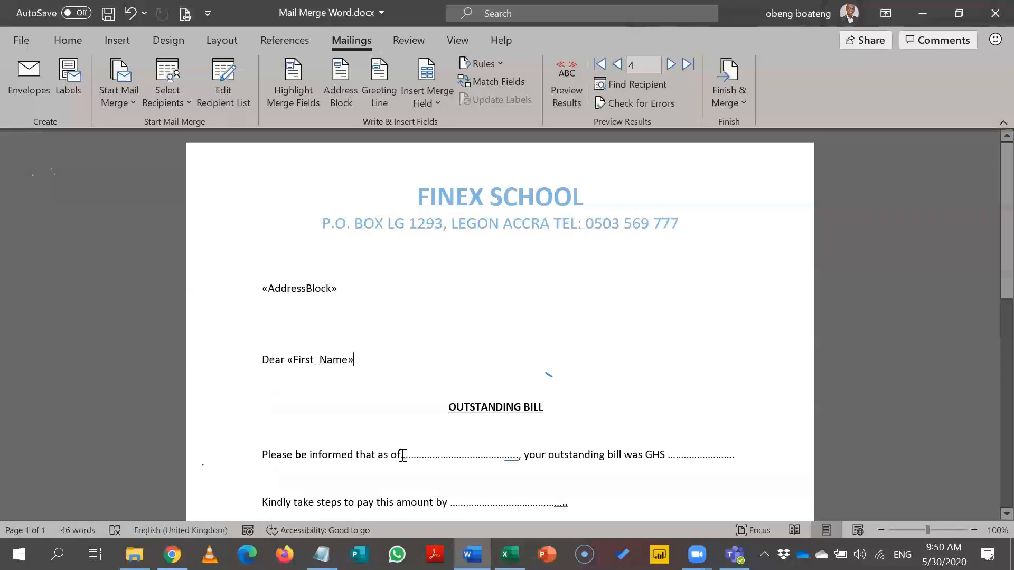
pyautogui.moveTo(403, 454); pyautogui.dragTo(518, 462)
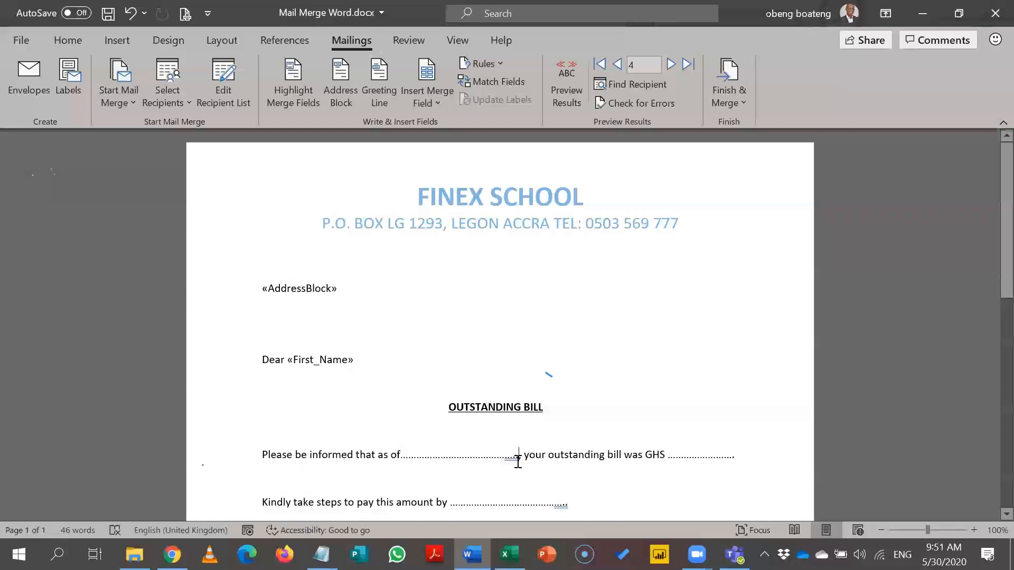
pyautogui.hotkey('ctrl', 'z')
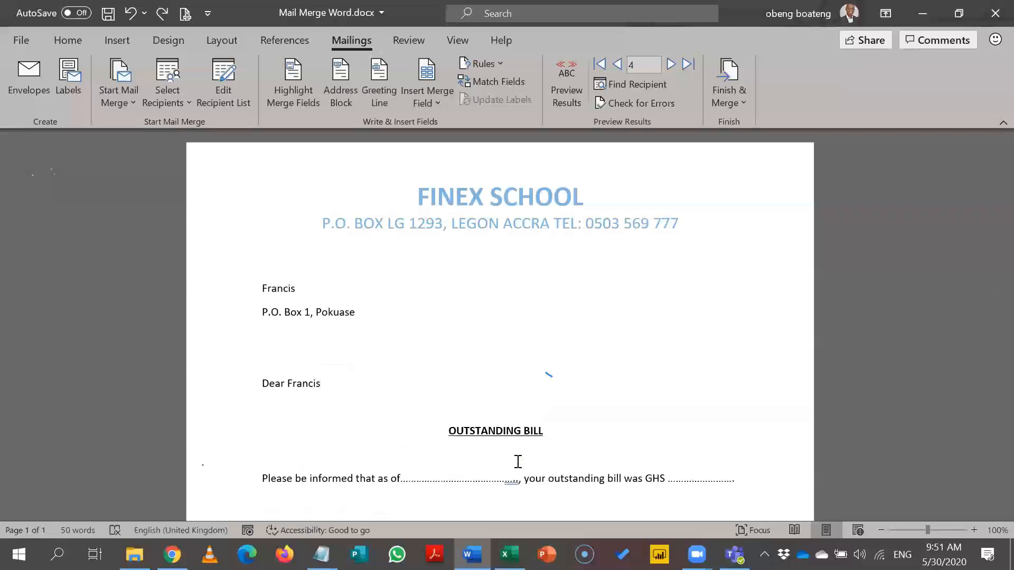
pyautogui.hotkey('ctrl', 'y')
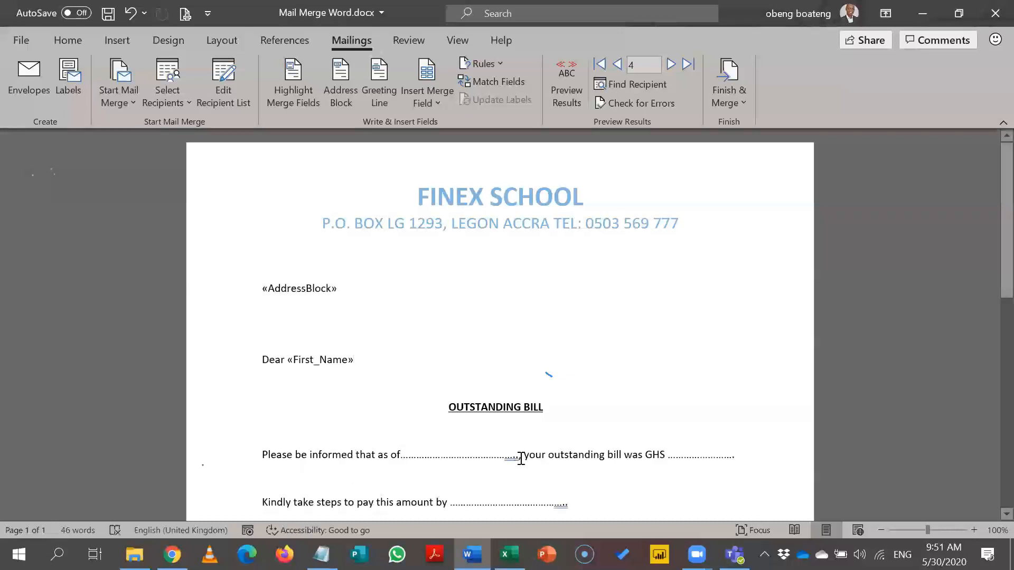
pyautogui.press('Left')
pyautogui.click(520, 457)
pyautogui.press('BackSpace')
pyautogui.press('BackSpace')
pyautogui.press('BackSpace')
pyautogui.press('BackSpace')
pyautogui.press('BackSpace')
pyautogui.press('BackSpace')
pyautogui.press('BackSpace')
pyautogui.press('BackSpace')
pyautogui.press('BackSpace')
pyautogui.press('BackSpace')
pyautogui.press('BackSpace')
pyautogui.press('BackSpace')
pyautogui.press('BackSpace')
pyautogui.press('BackSpace')
pyautogui.press('BackSpace')
pyautogui.press('BackSpace')
pyautogui.press('BackSpace')
pyautogui.press('BackSpace')
pyautogui.press('BackSpace')
pyautogui.press('BackSpace')
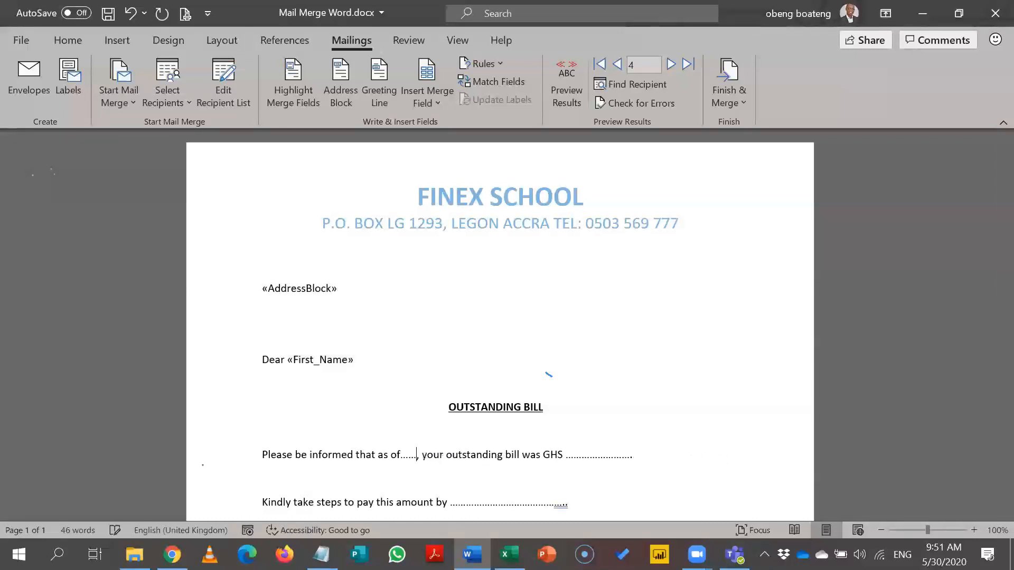
pyautogui.write('f')
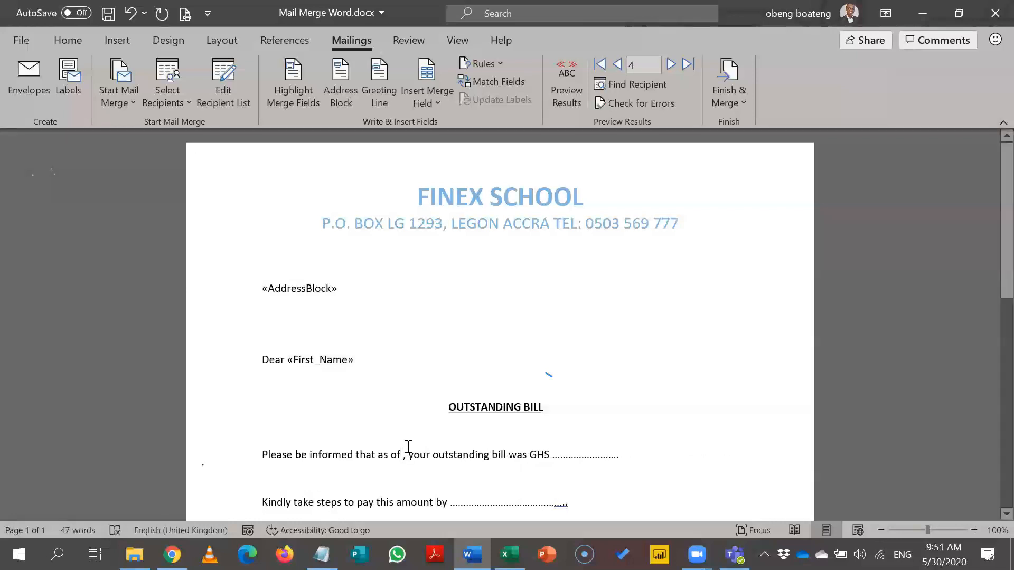
pyautogui.click(426, 104)
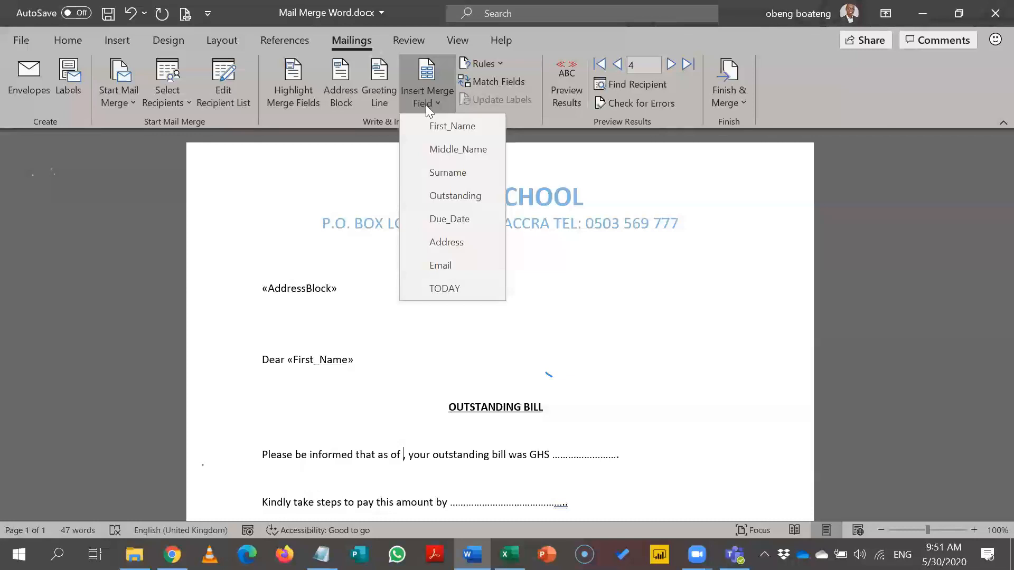
pyautogui.click(443, 289)
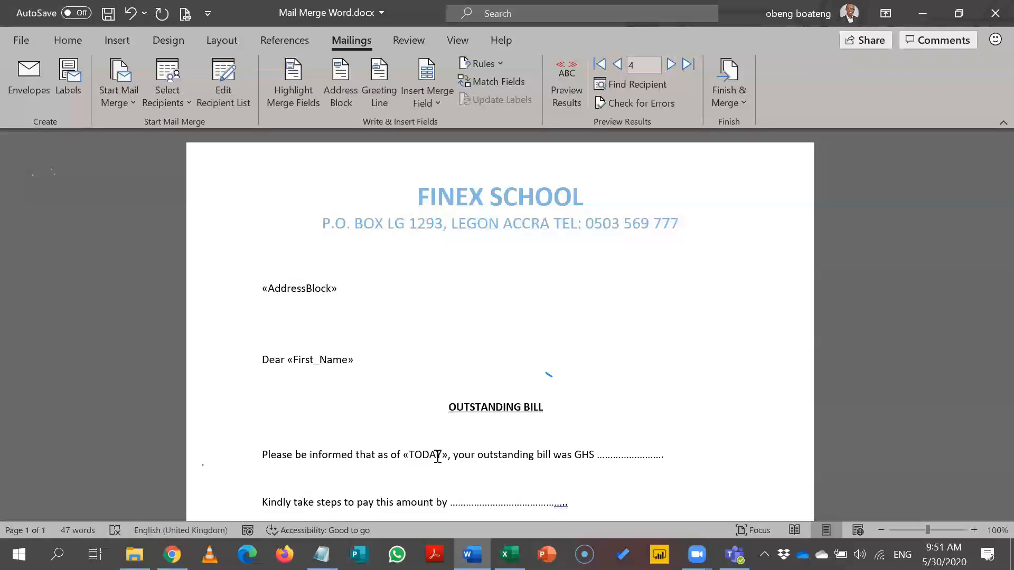
pyautogui.click(565, 103)
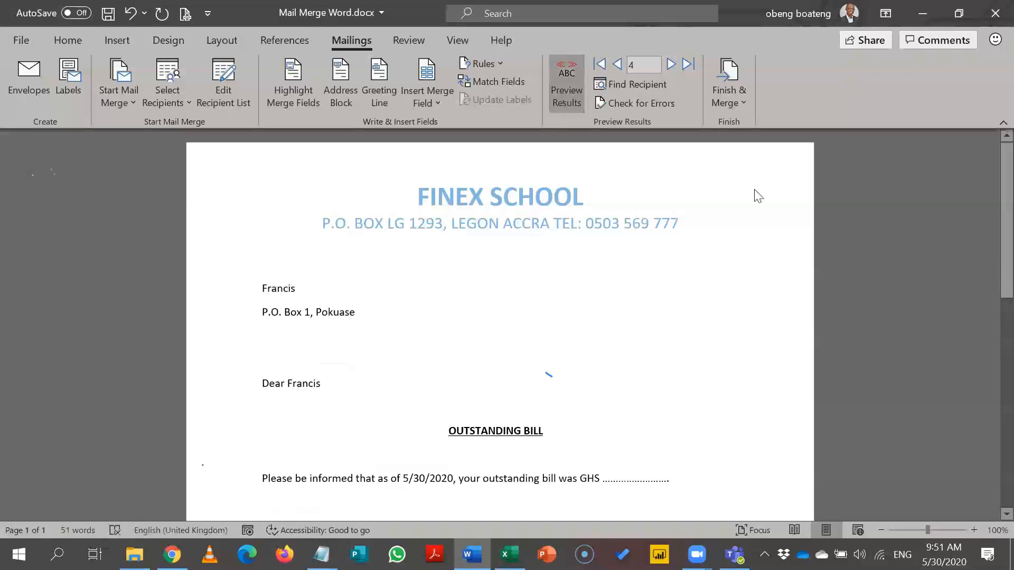
pyautogui.scroll(-3, 758, 196)
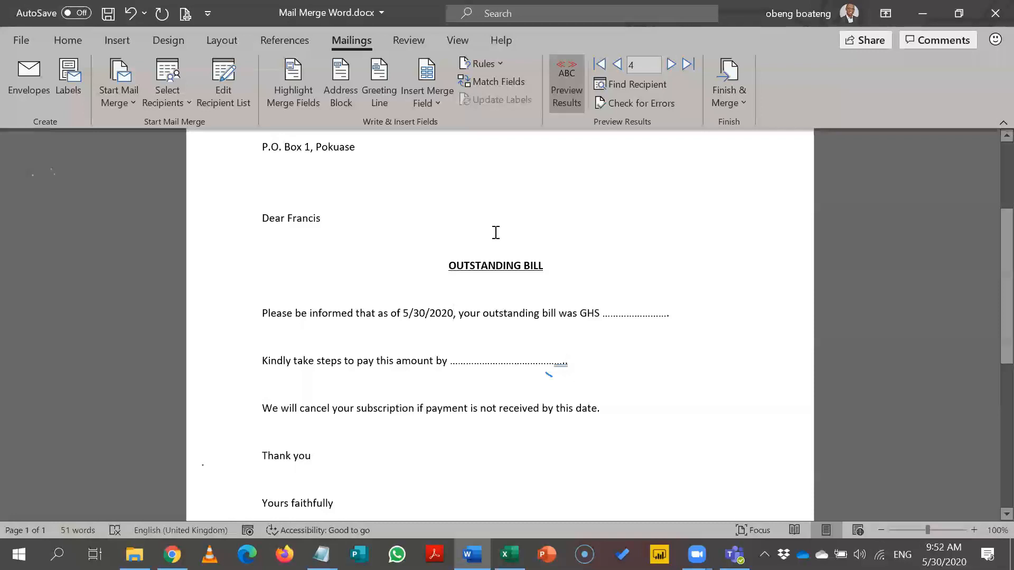
pyautogui.click(571, 103)
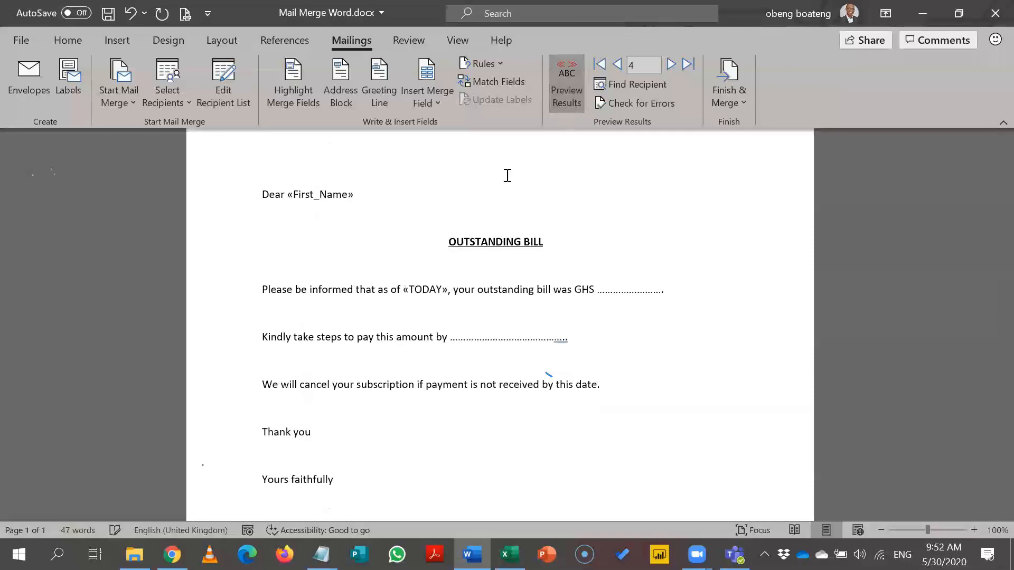
pyautogui.click(443, 291)
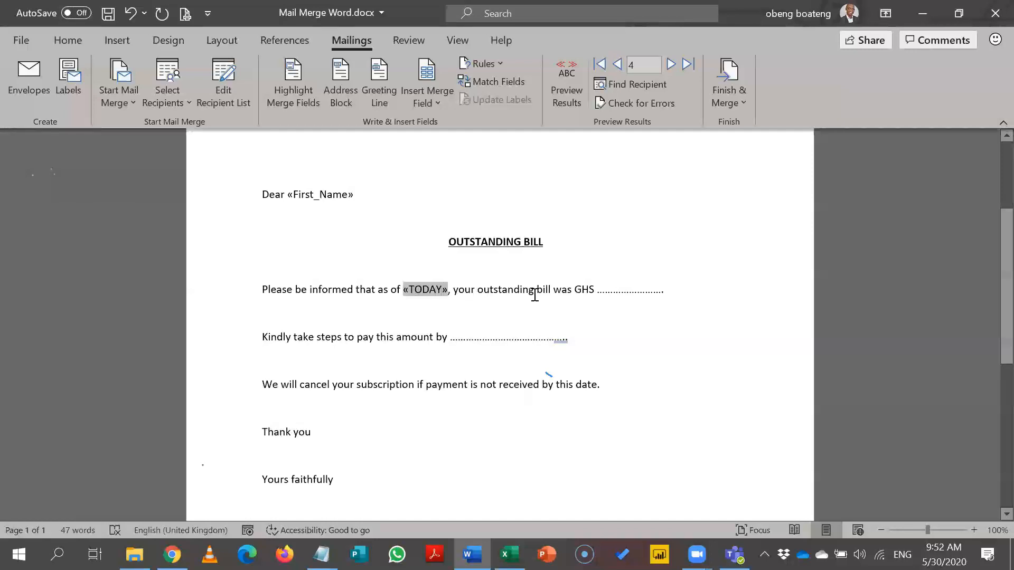
# Step: Turn on recipient preview and display field codes, showing { MERGEFIELD TODAY } and { MERGEFIELD First_Name }
pyautogui.hotkey('alt', 'F9')
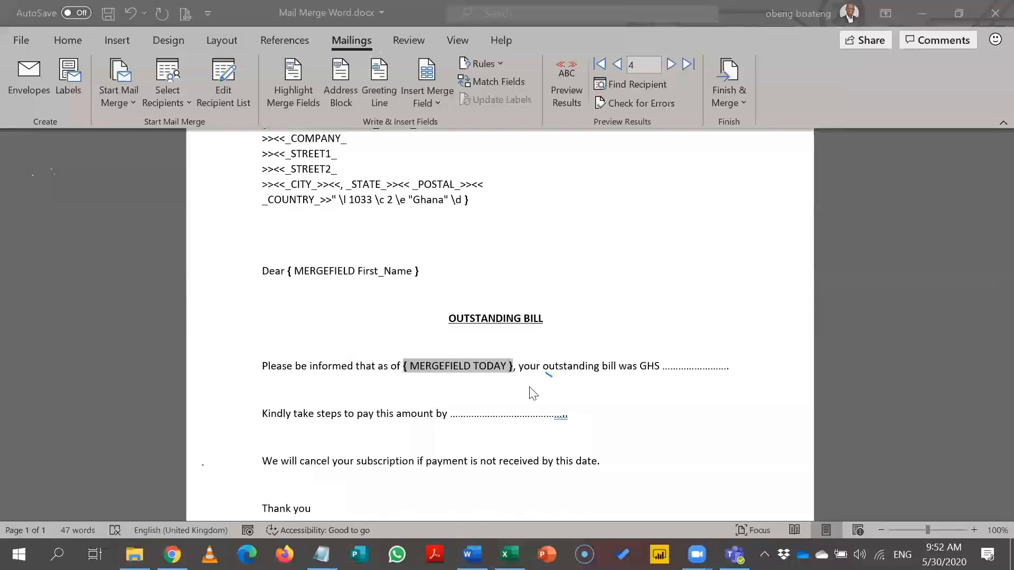
pyautogui.click(510, 372)
pyautogui.click(566, 96)
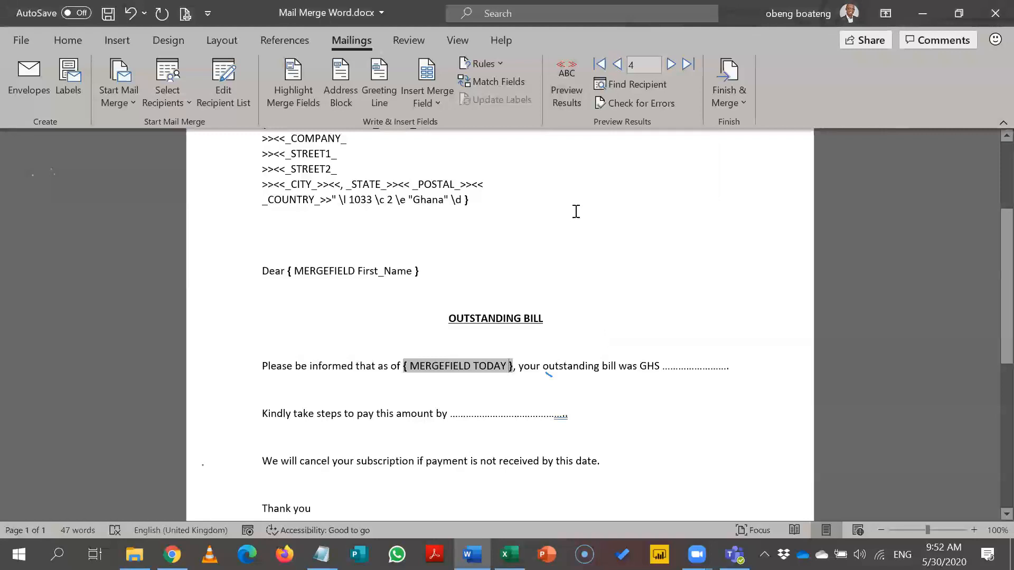
pyautogui.hotkey('alt', 'F9')
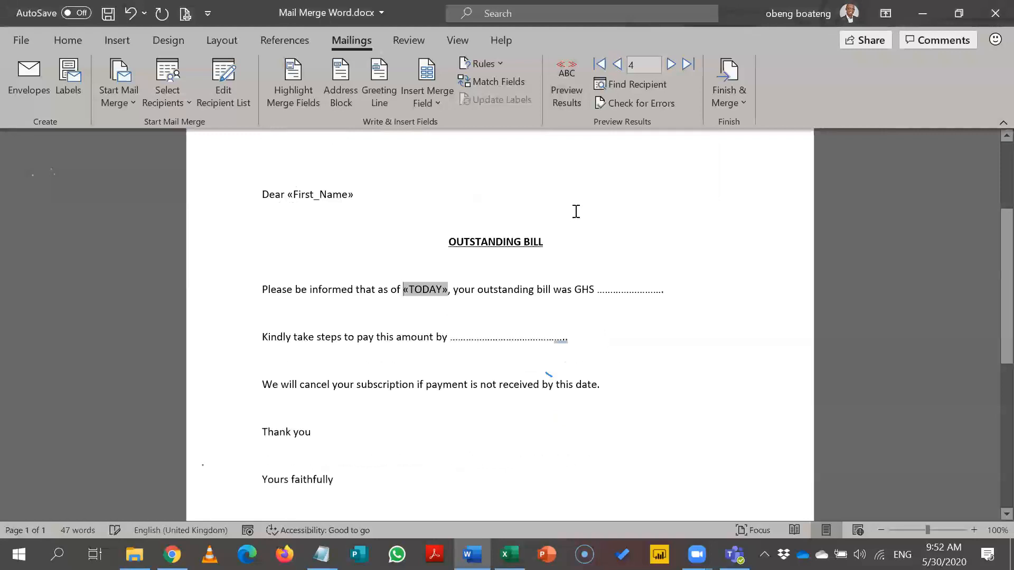
pyautogui.click(577, 84)
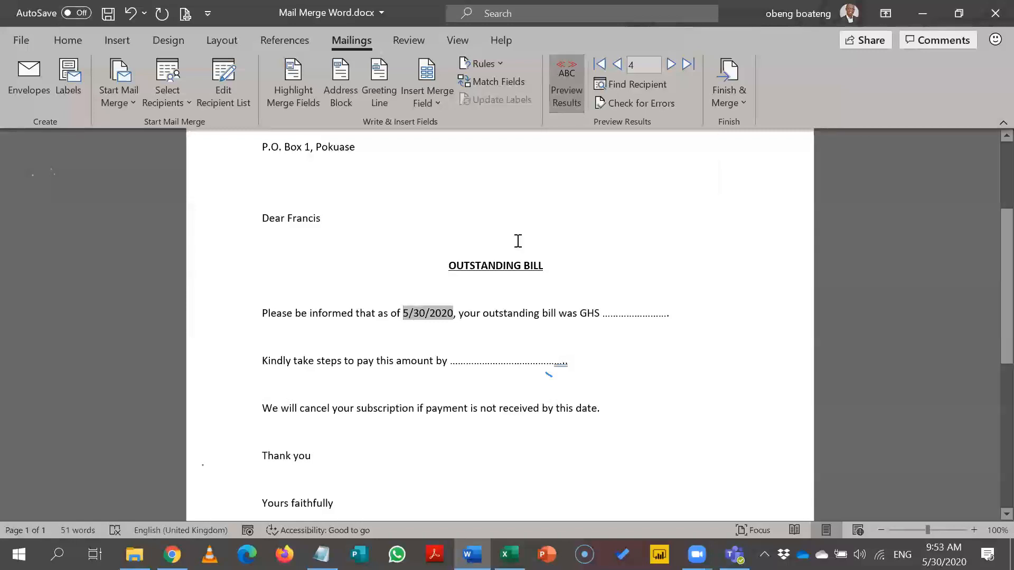
pyautogui.hotkey('alt', 'F9')
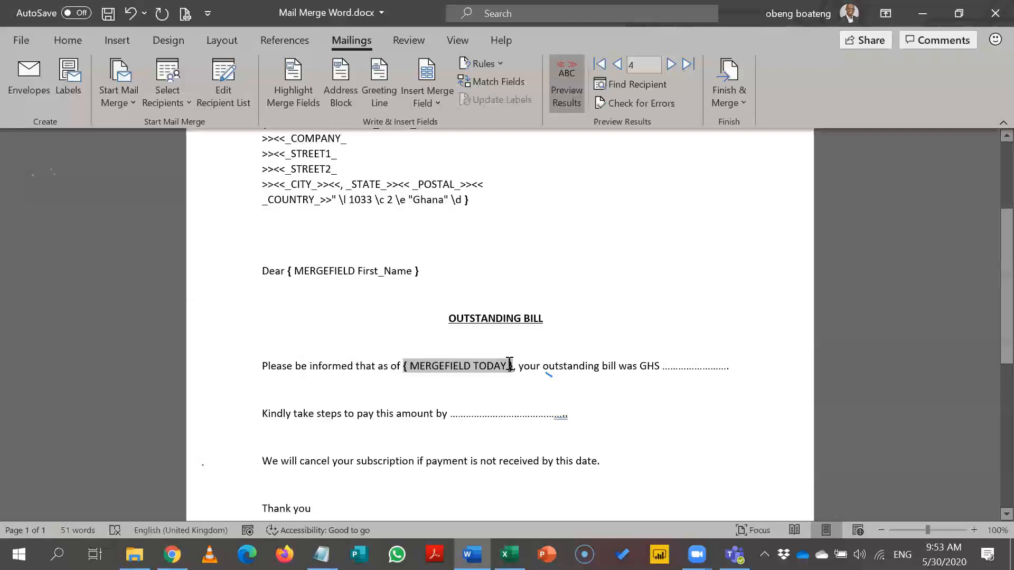
# Step: Add the \@ dd-MMMM-yyyy format switch to the TODAY field, then show field results
pyautogui.write('\\')
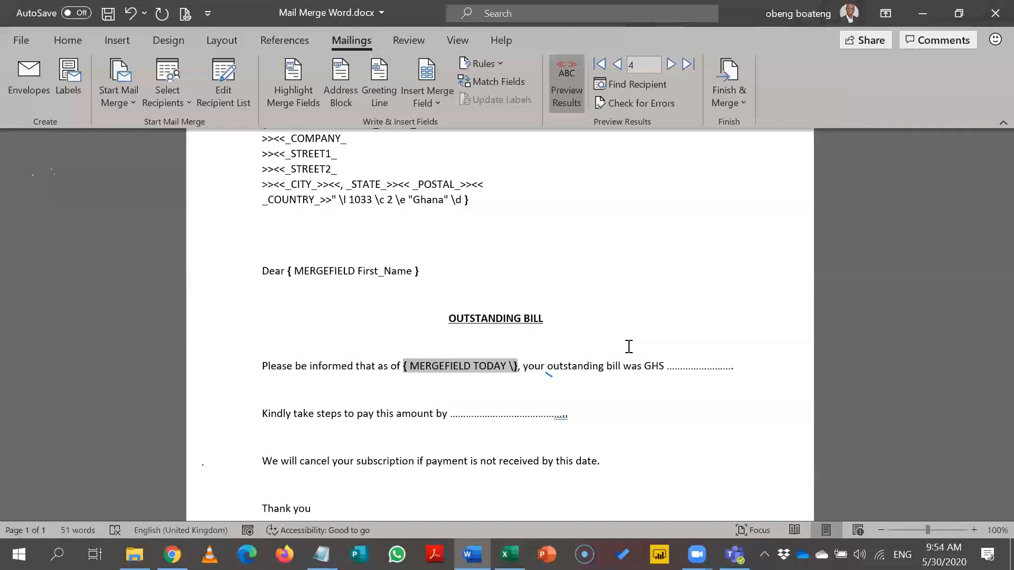
pyautogui.write('@')
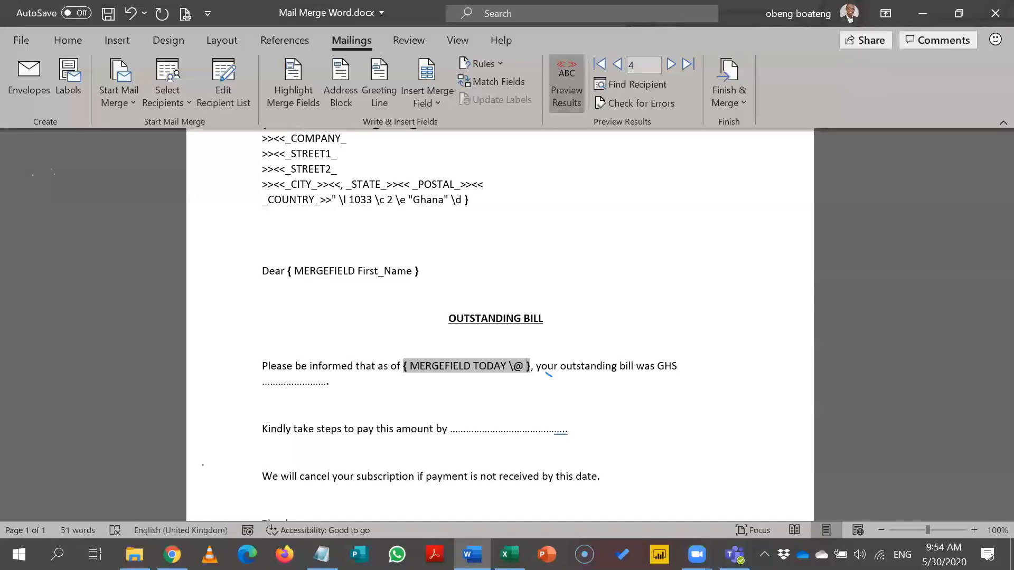
pyautogui.write('dd')
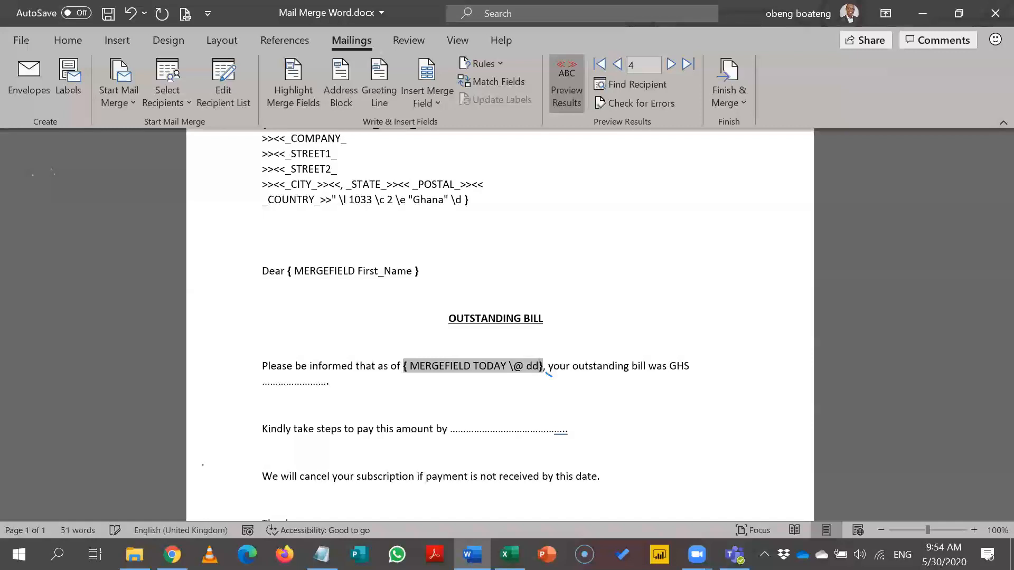
pyautogui.write('-MM')
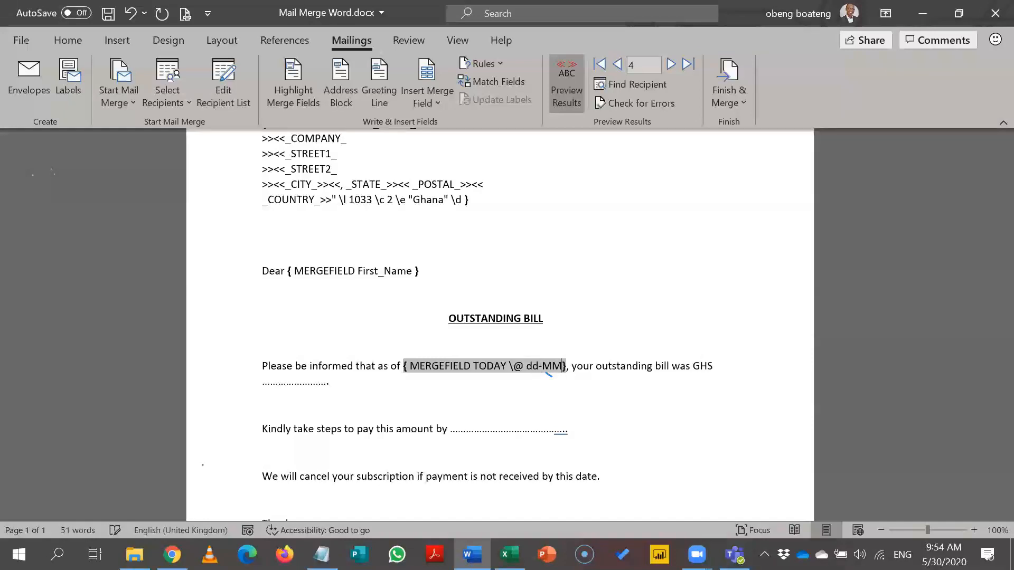
pyautogui.write('MM-YY')
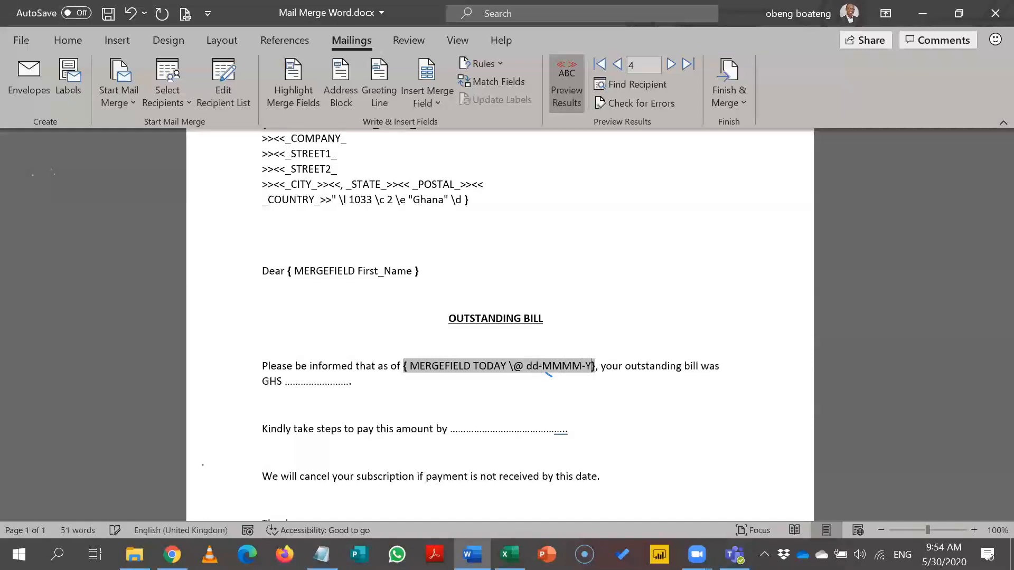
pyautogui.press('BackSpace')
pyautogui.press('BackSpace')
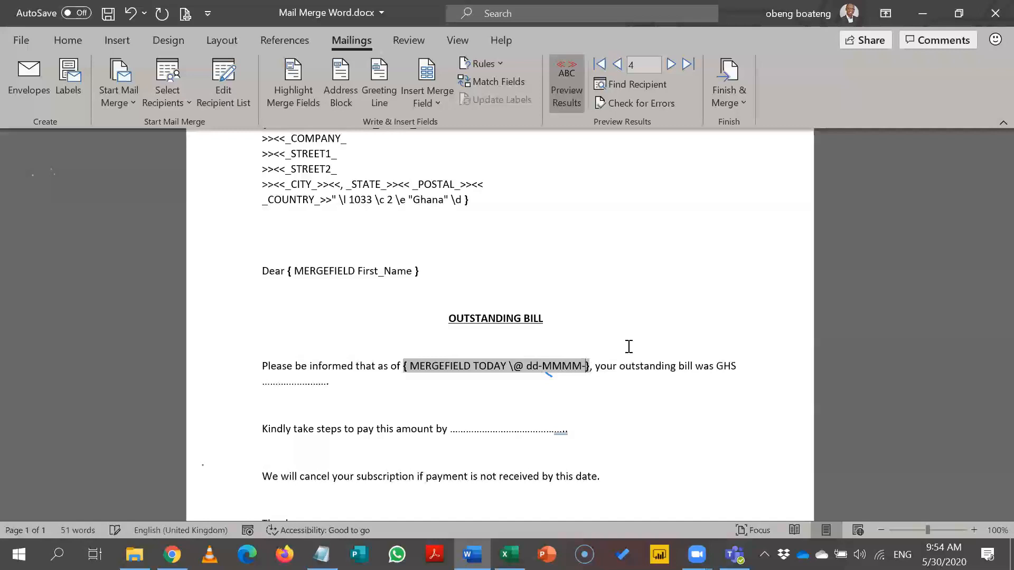
pyautogui.write('yyyy')
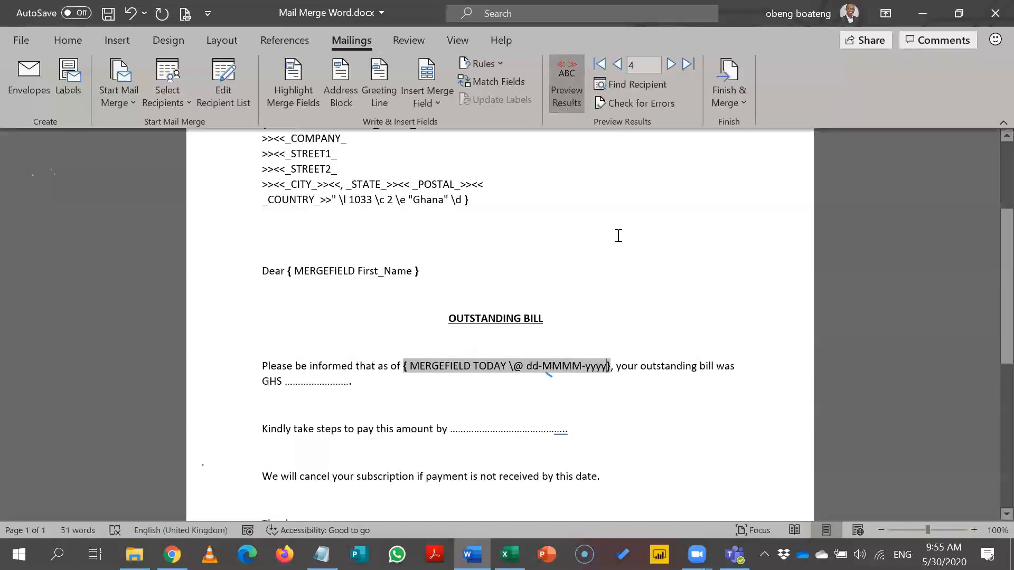
pyautogui.hotkey('alt', 'F9')
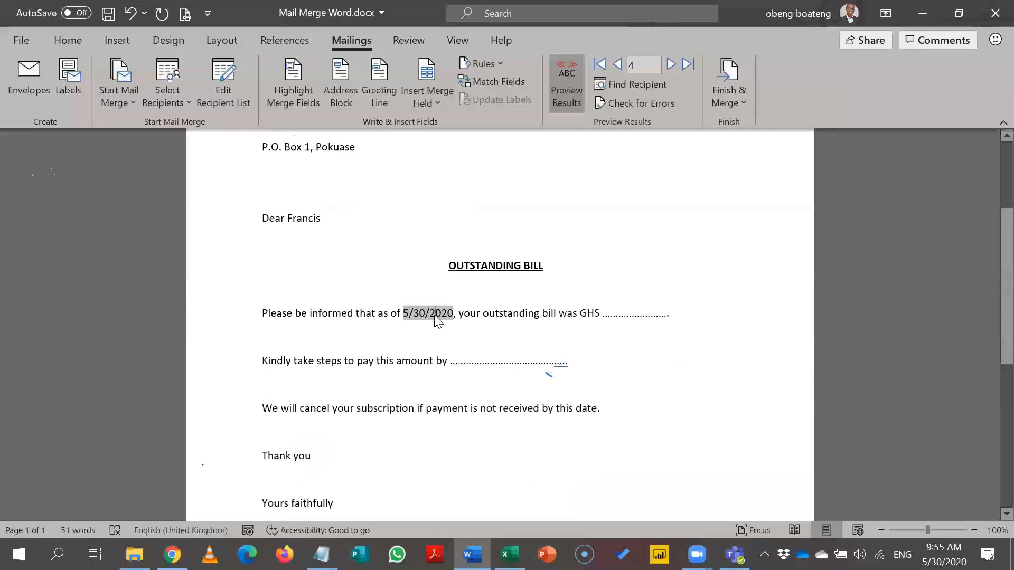
# Step: Update the TODAY date field so its new format is applied
pyautogui.rightClick(435, 316)
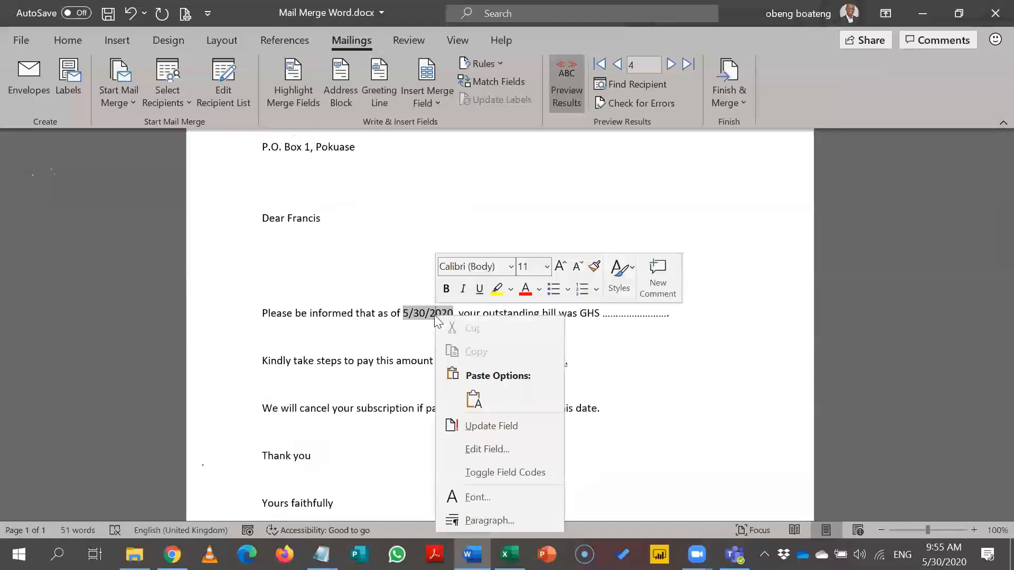
pyautogui.click(479, 427)
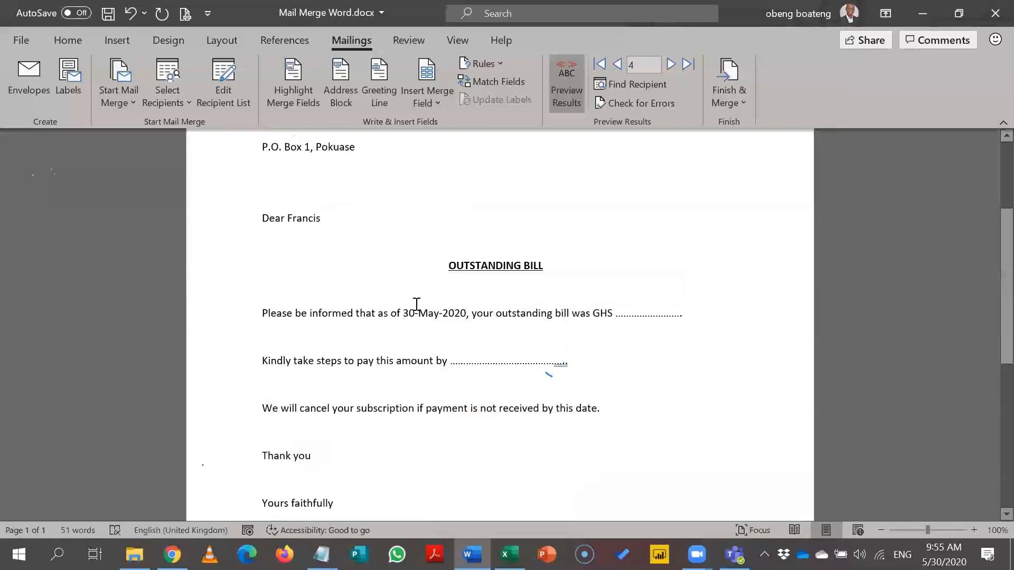
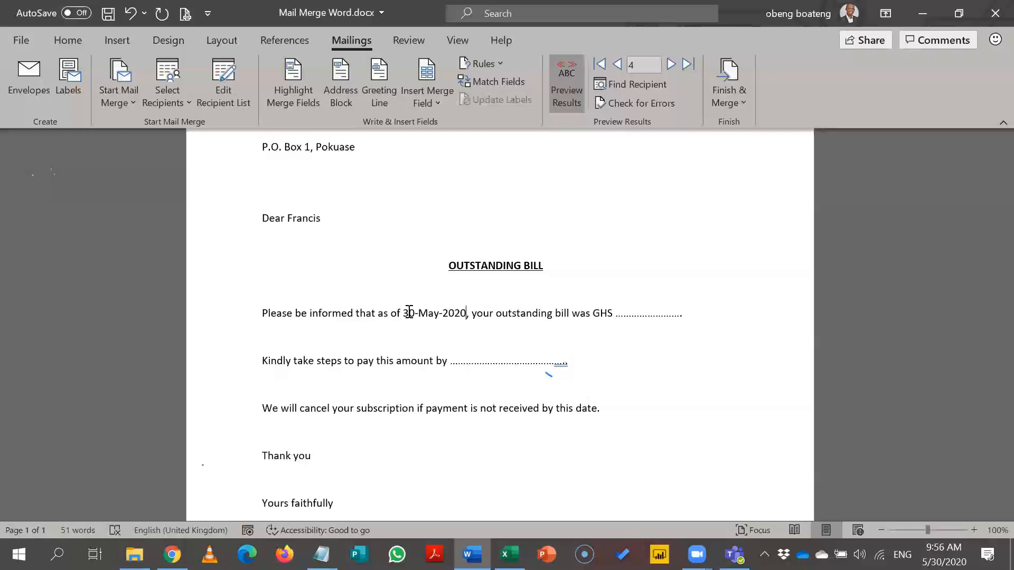
# Step: Select the dotted placeholder after 'GHS' in the bill sentence
pyautogui.moveTo(617, 316); pyautogui.dragTo(684, 315)
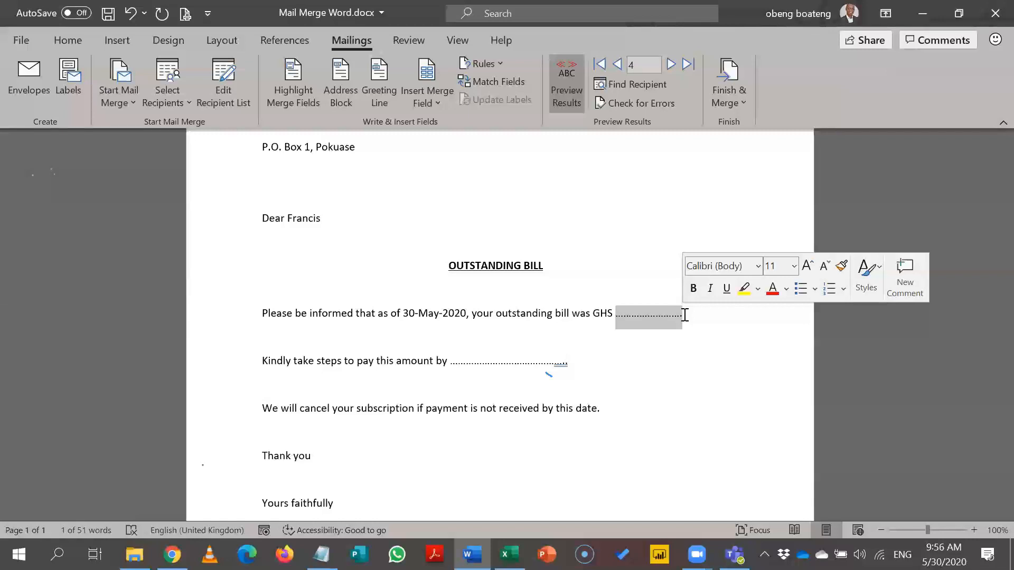
# Step: Replace the selected dots with the Outstanding merge field, which shows 807
pyautogui.click(430, 103)
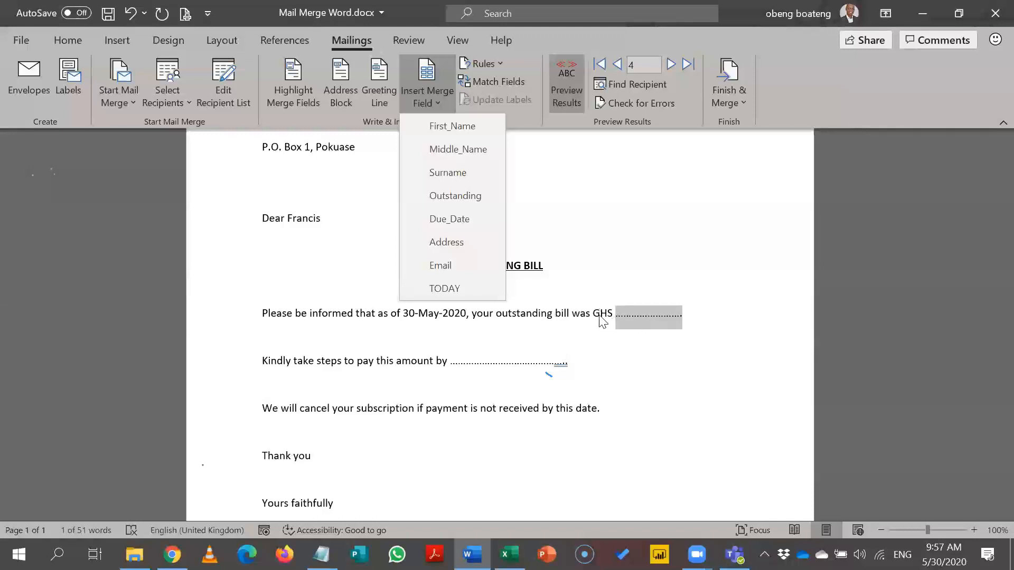
pyautogui.click(483, 199)
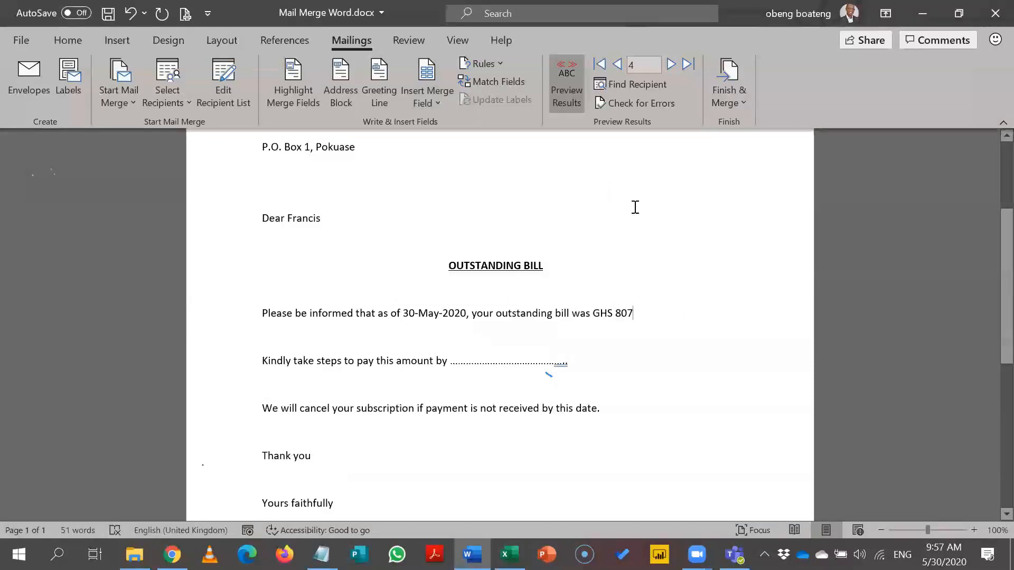
# Step: Browse the previews back to the first recipient, then forward to record 5 showing GHS 1250
pyautogui.click(618, 64)
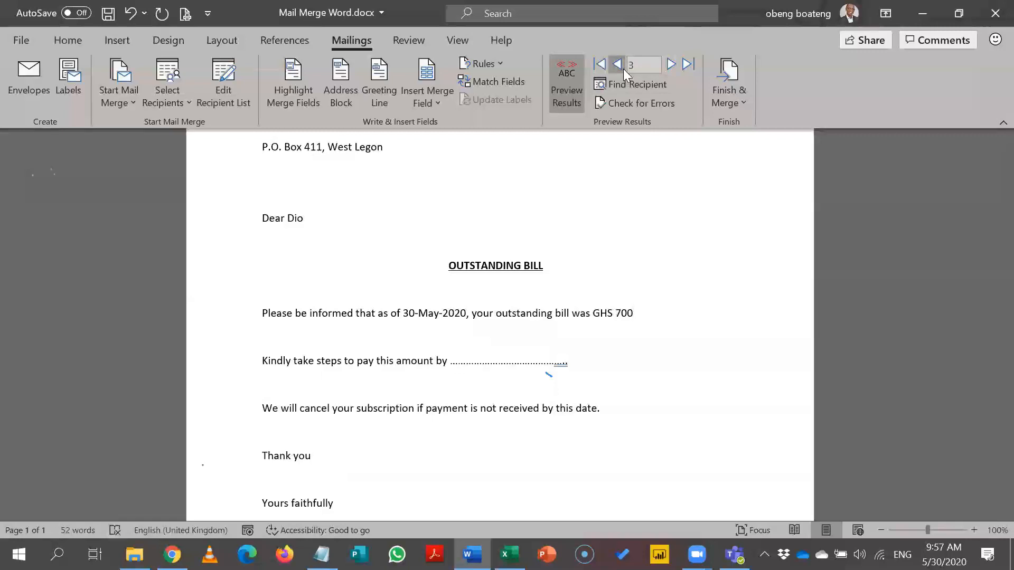
pyautogui.doubleClick(617, 65)
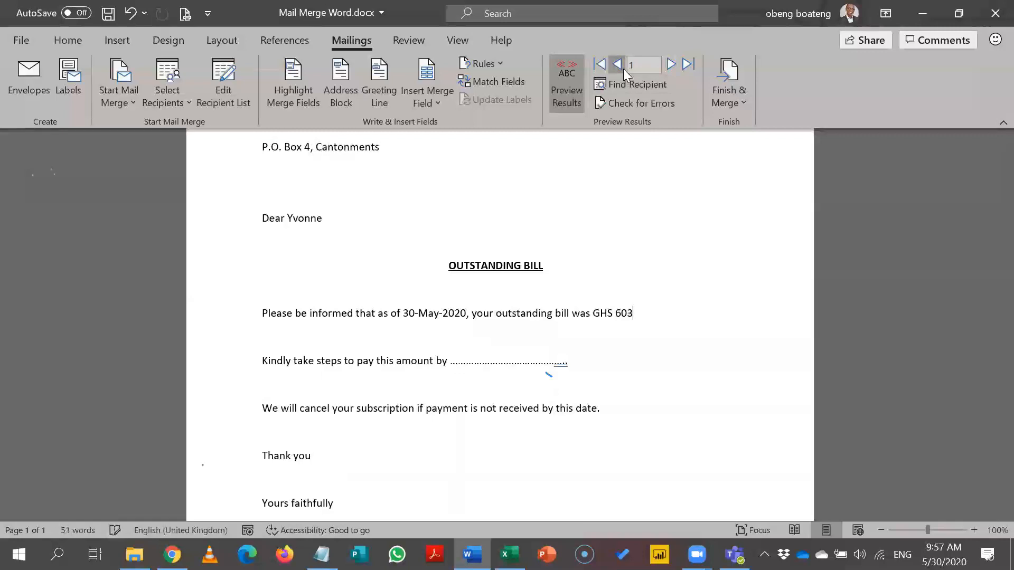
pyautogui.click(673, 65)
pyautogui.doubleClick(673, 64)
pyautogui.click(674, 64)
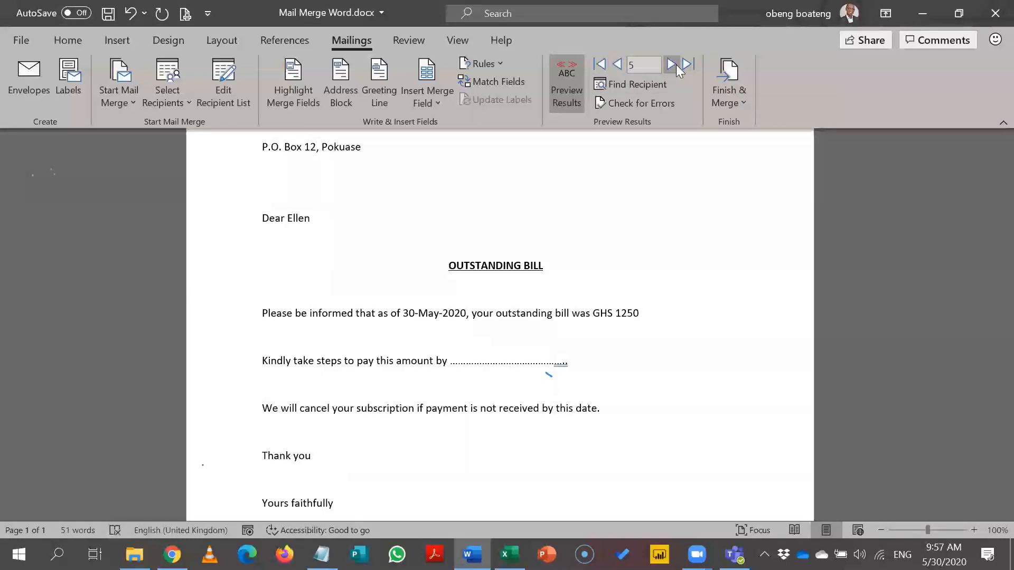
pyautogui.click(624, 317)
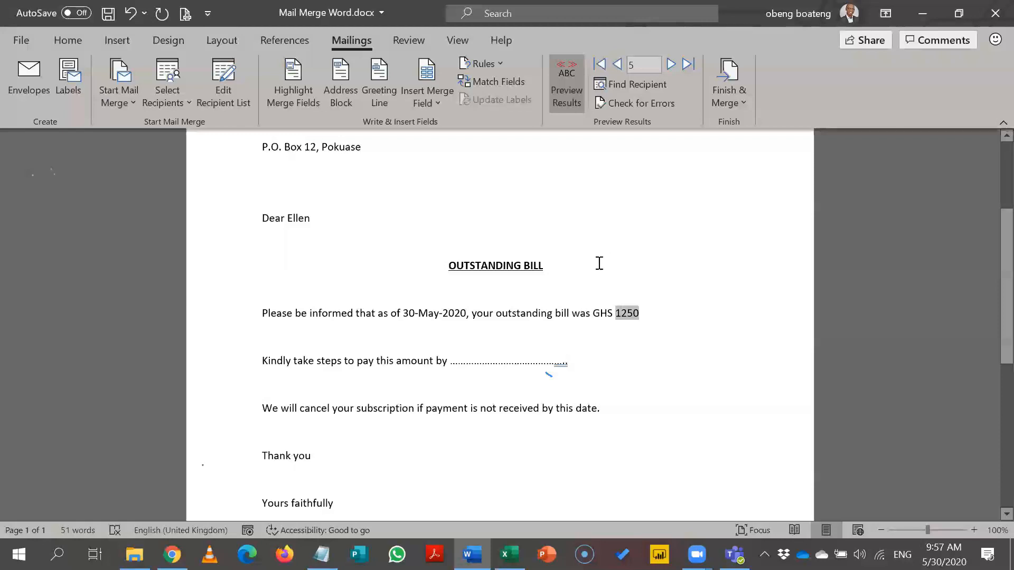
# Step: Reveal the field codes from the 1250 amount field, showing the dd-MMMM-yyyy date and Outstanding fields
pyautogui.click(621, 314)
pyautogui.click(640, 346)
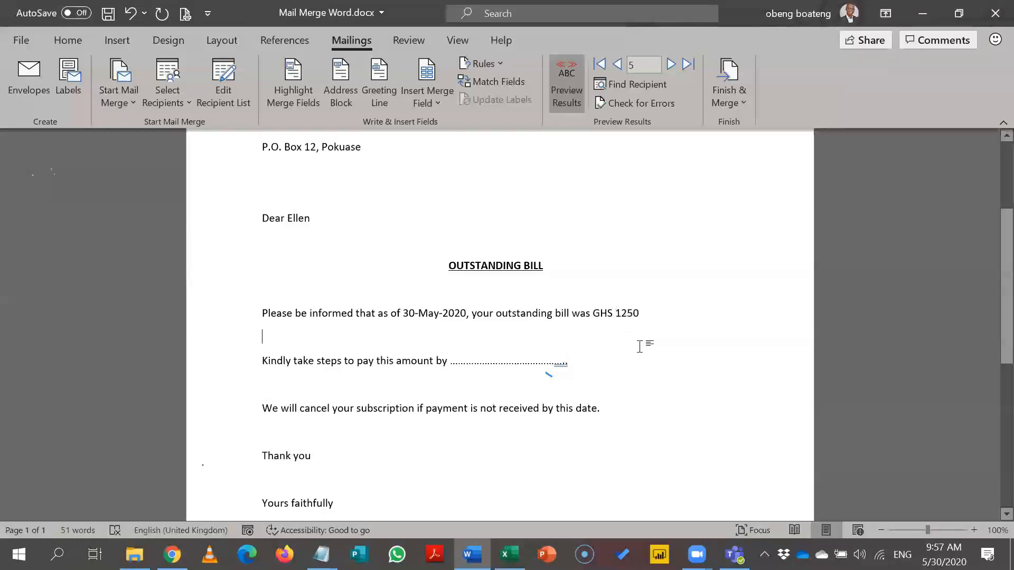
pyautogui.click(632, 315)
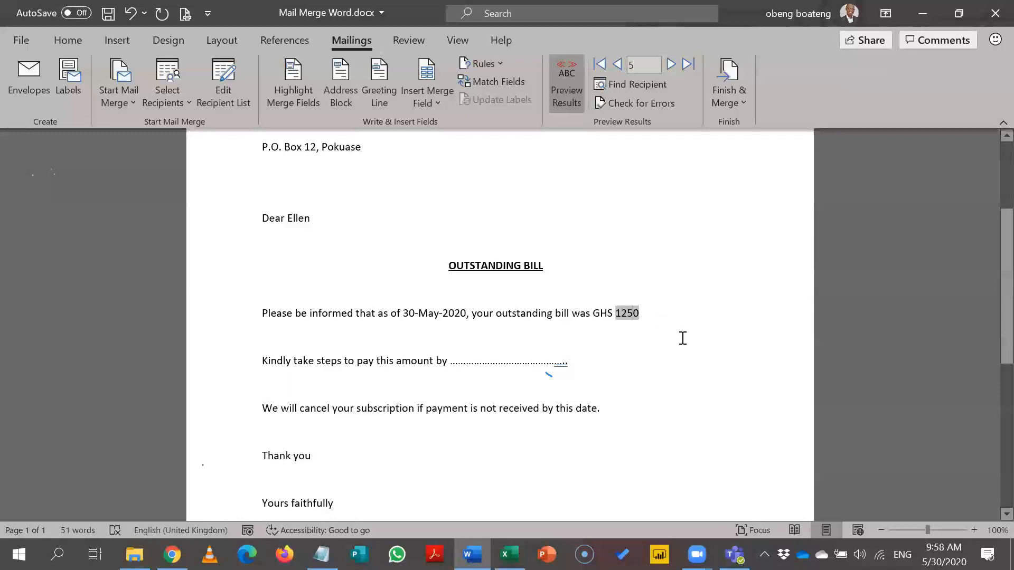
pyautogui.hotkey('alt', 'F9')
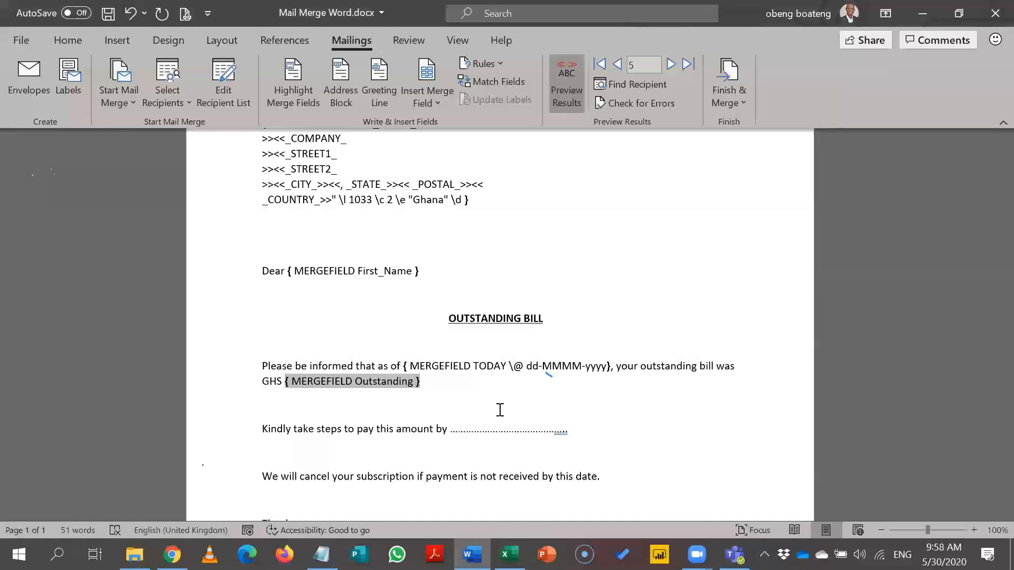
# Step: Add the \# 0,0.0 number format switch to the Outstanding field code
pyautogui.write('\\')
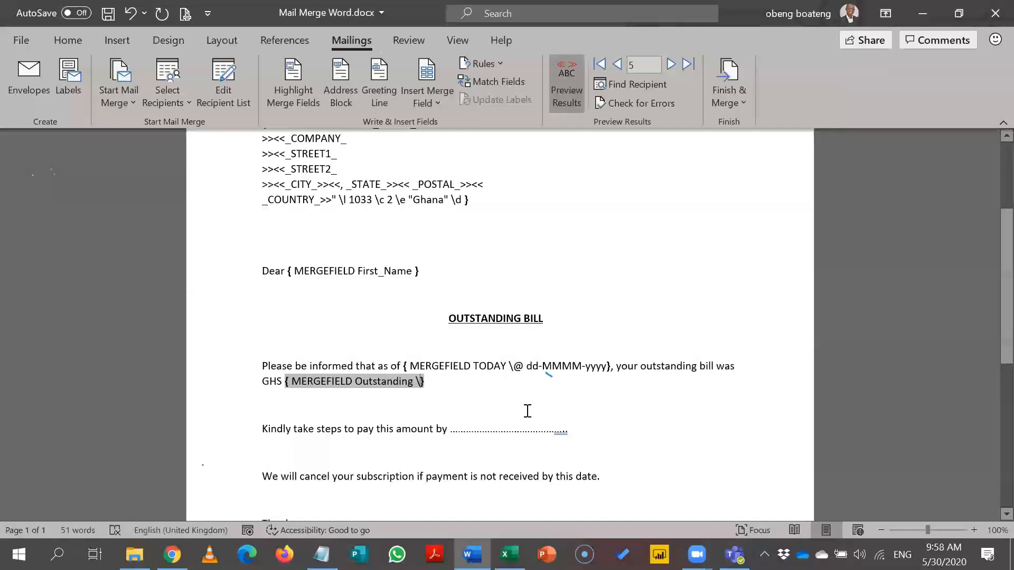
pyautogui.write('#')
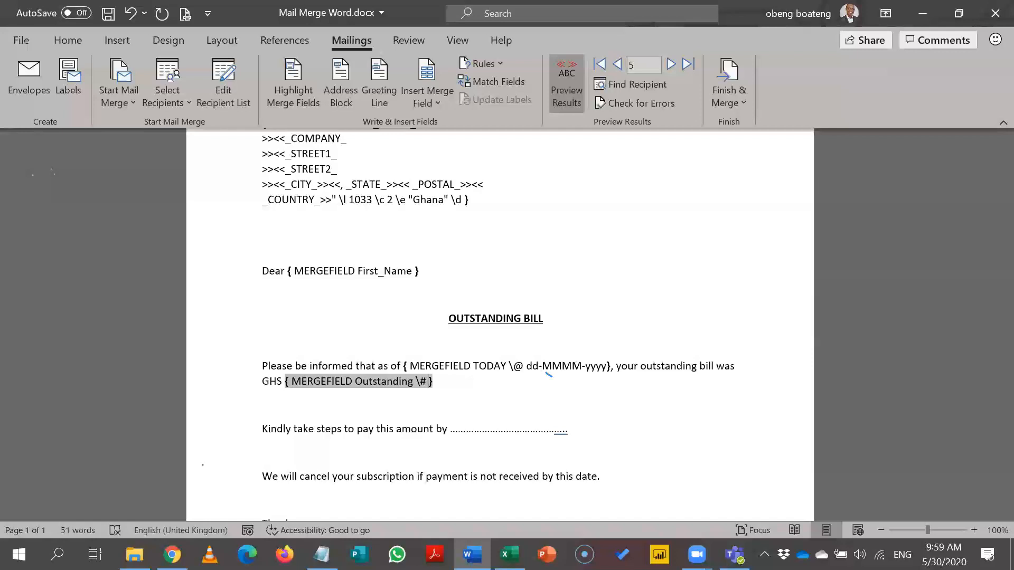
pyautogui.write('0')
pyautogui.write(',0')
pyautogui.write('.00')
pyautogui.press('BackSpace')
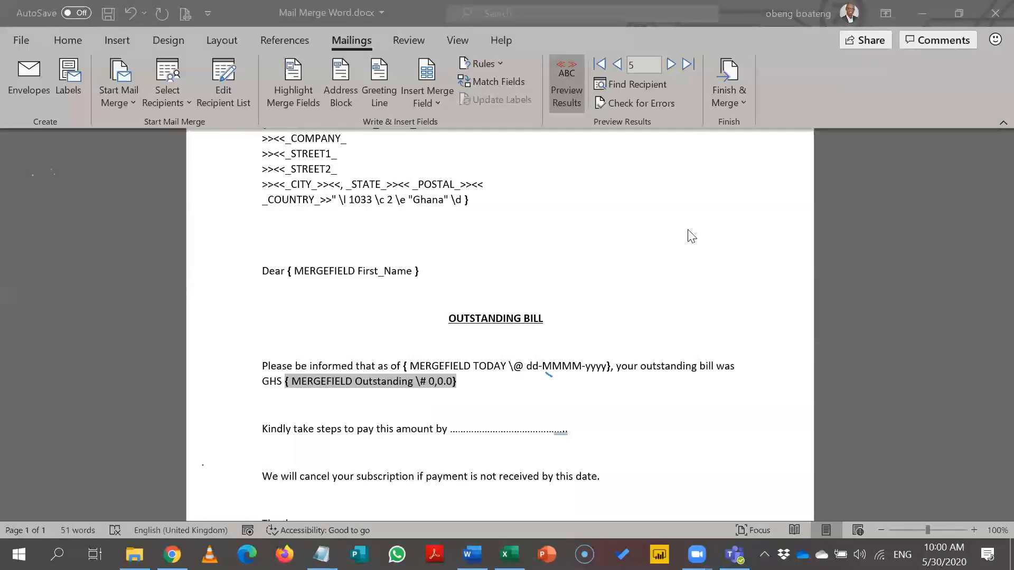
# Step: Switch back to merged values and update the amount field so it reads GHS 1,250.0
pyautogui.hotkey('alt', 'F9')
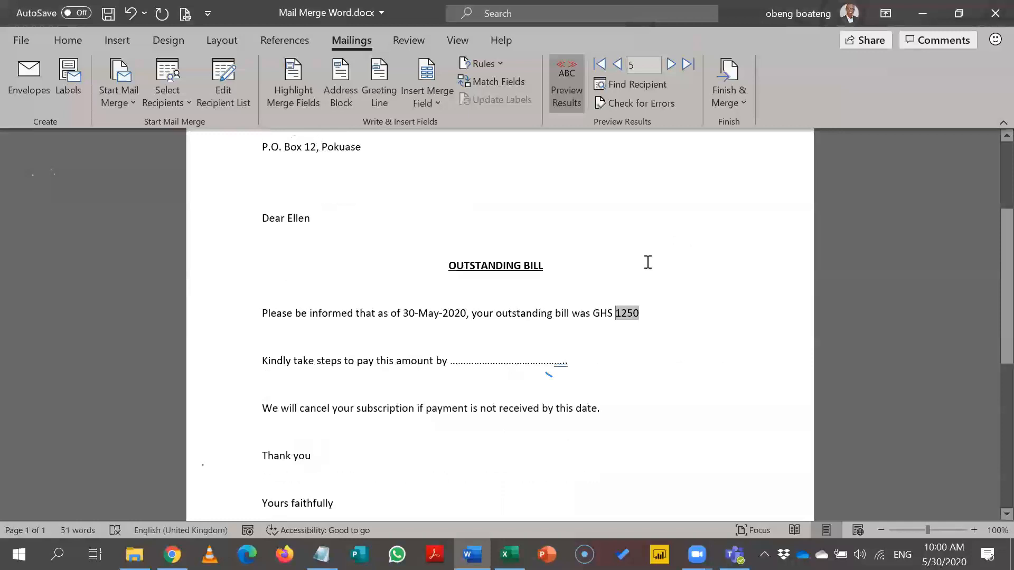
pyautogui.rightClick(629, 313)
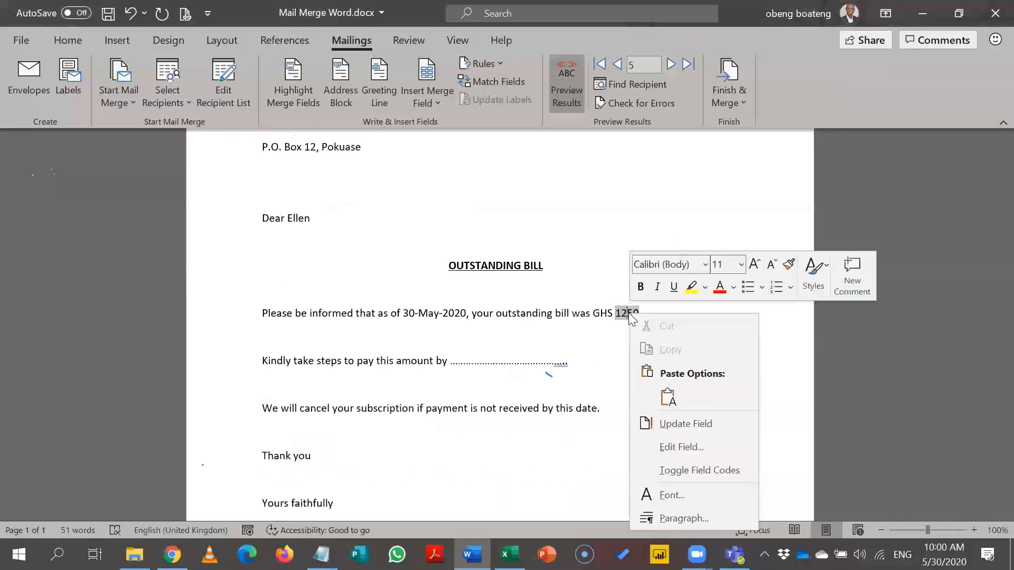
pyautogui.click(676, 423)
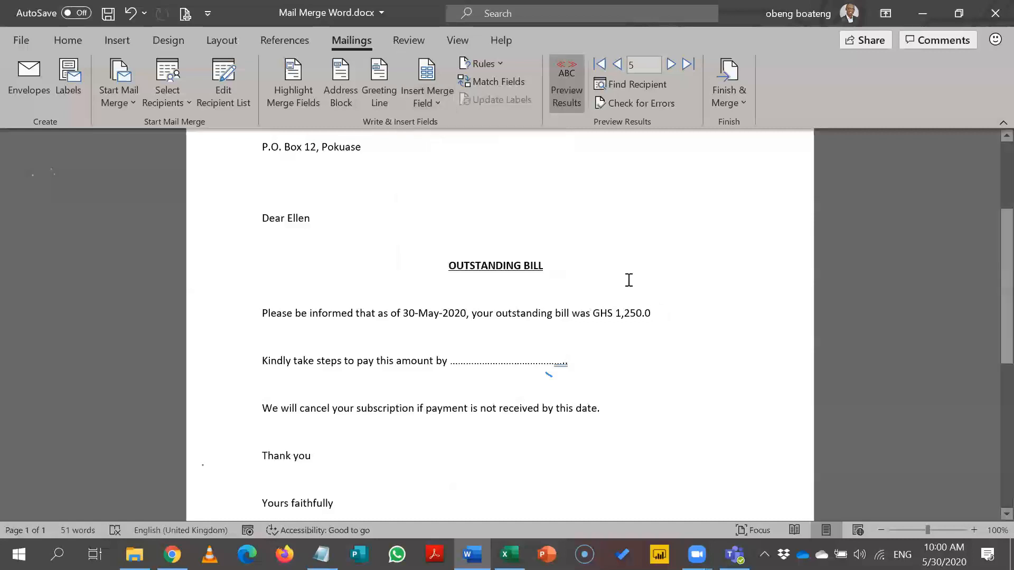
# Step: Make 'GHS 1,250.0' bold in the bill sentence
pyautogui.moveTo(650, 332); pyautogui.dragTo(600, 318)
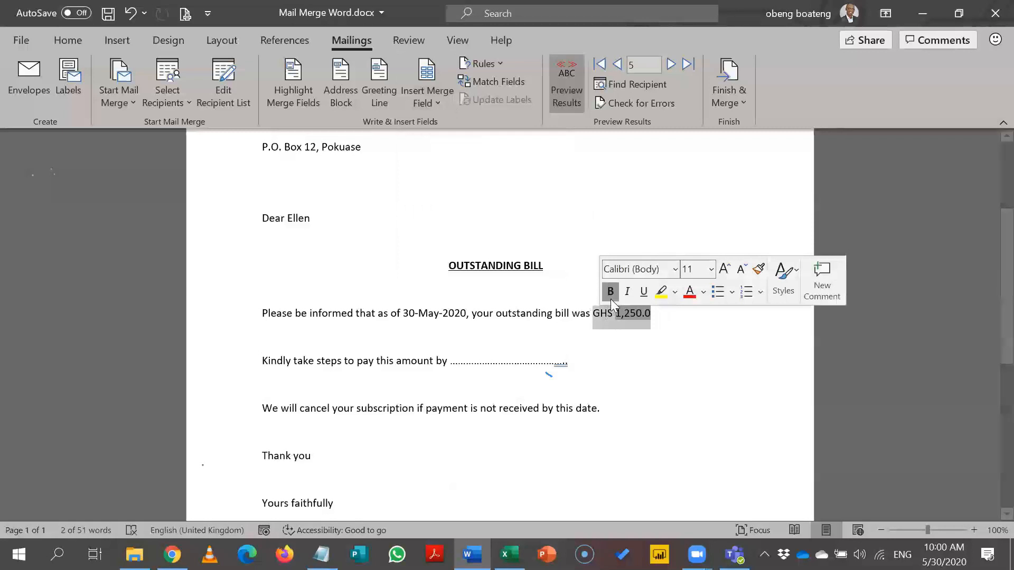
pyautogui.click(610, 295)
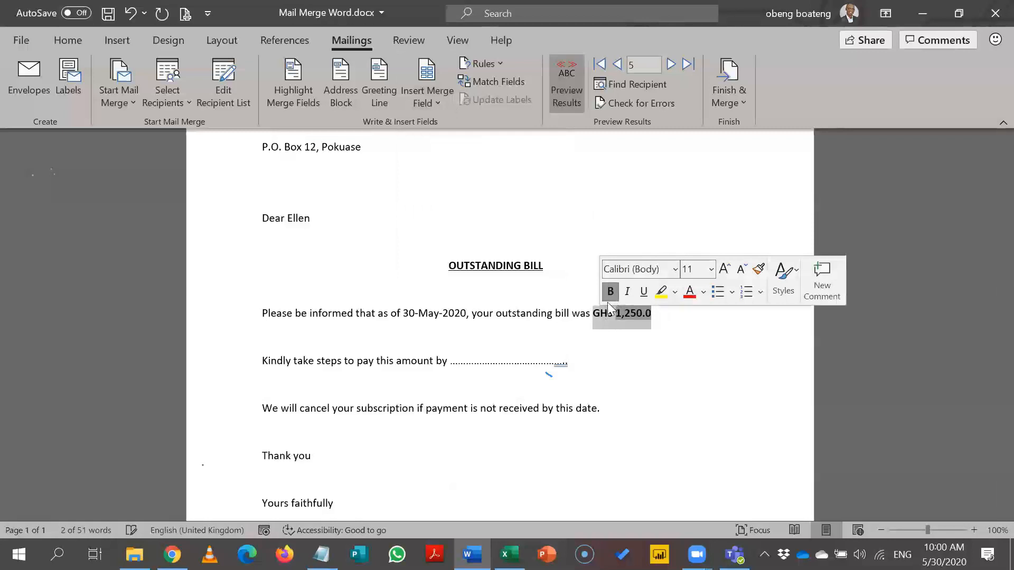
pyautogui.click(464, 313)
pyautogui.moveTo(470, 314); pyautogui.dragTo(442, 337)
pyautogui.click(433, 332)
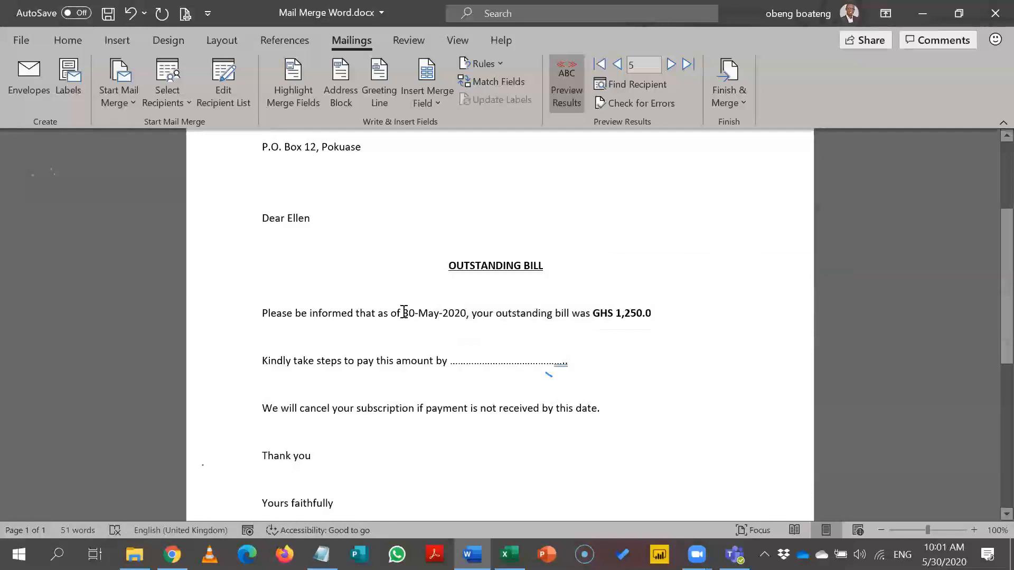
# Step: Make the date '30-May-2020,' bold
pyautogui.doubleClick(402, 313)
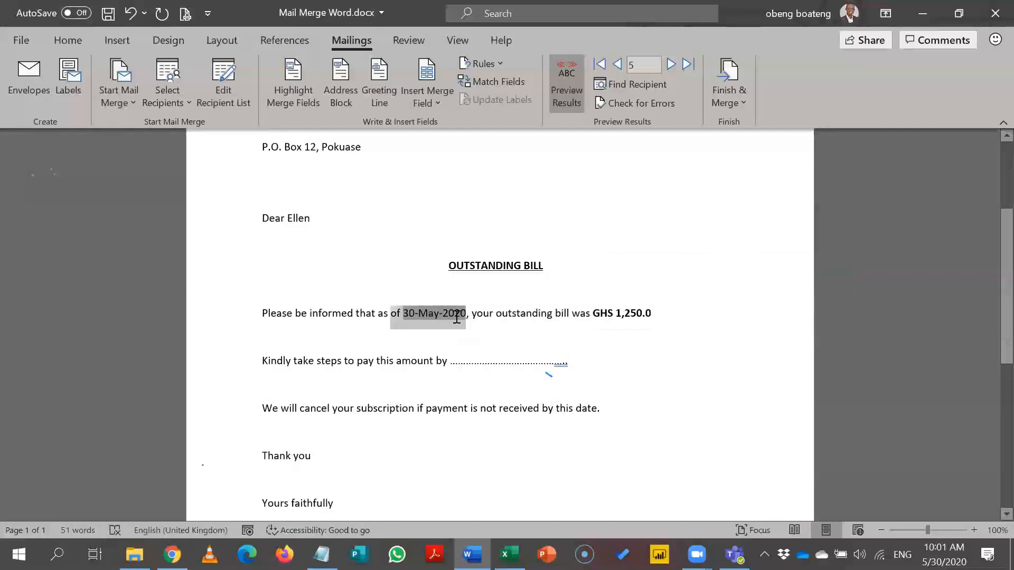
pyautogui.click(480, 326)
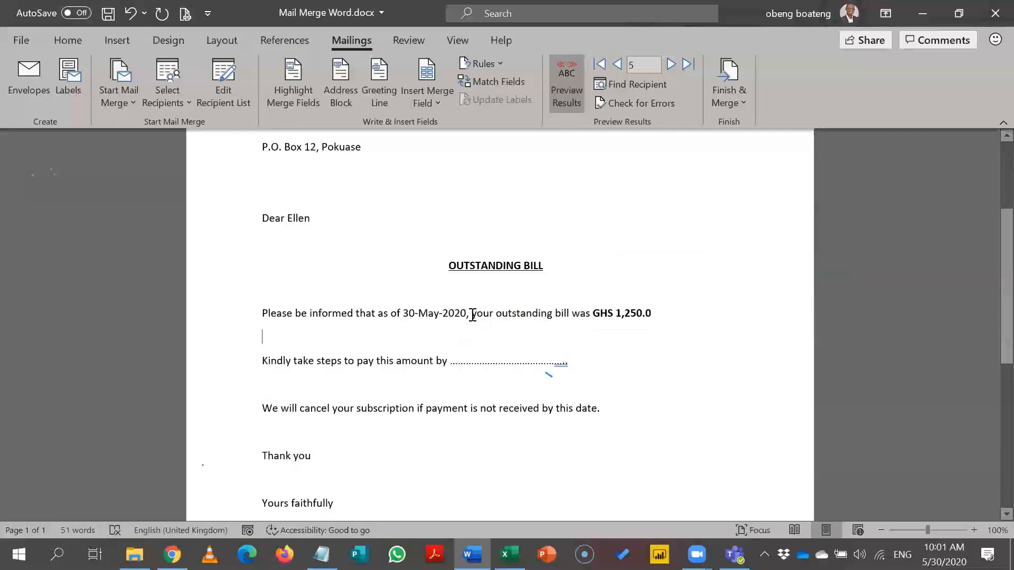
pyautogui.moveTo(468, 313); pyautogui.dragTo(454, 317)
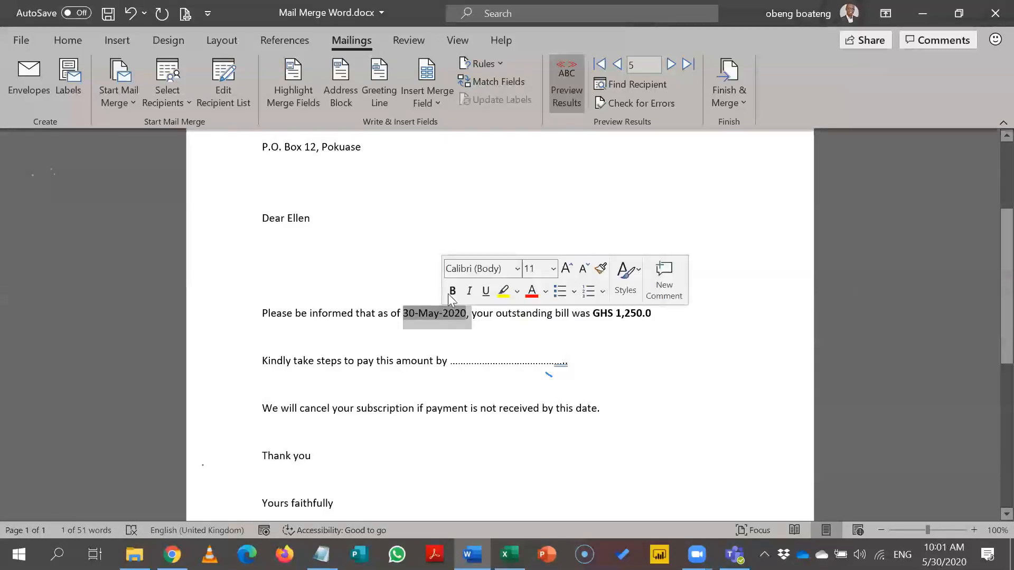
pyautogui.click(452, 291)
pyautogui.click(399, 264)
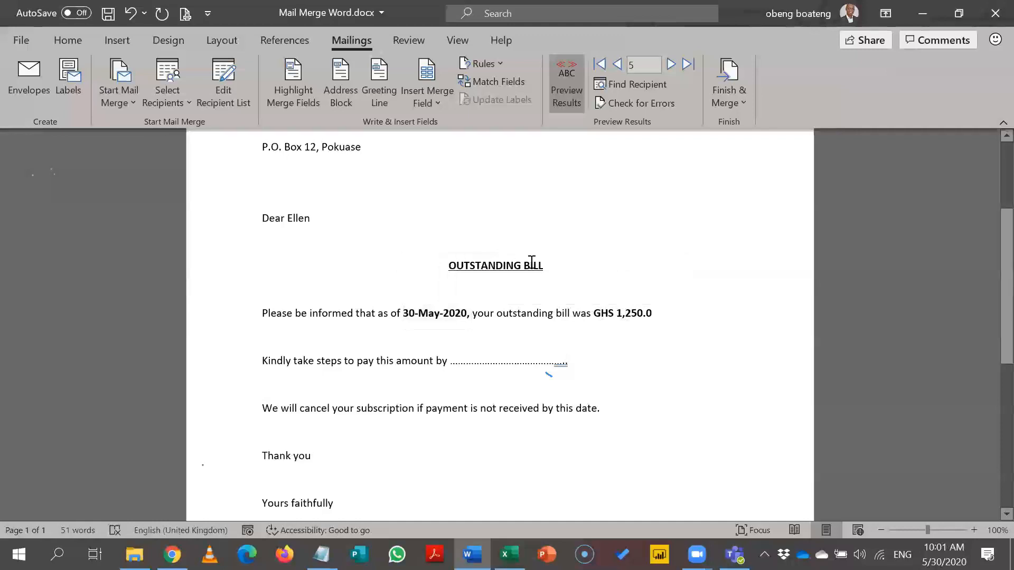
# Step: Check that the amount, date and recipient name are all merge fields
pyautogui.click(620, 313)
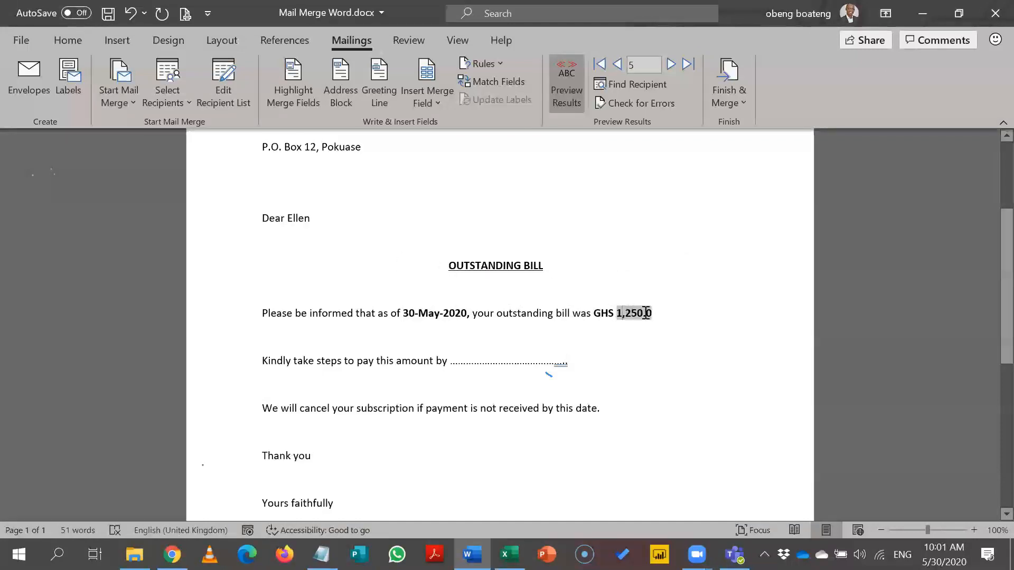
pyautogui.click(459, 312)
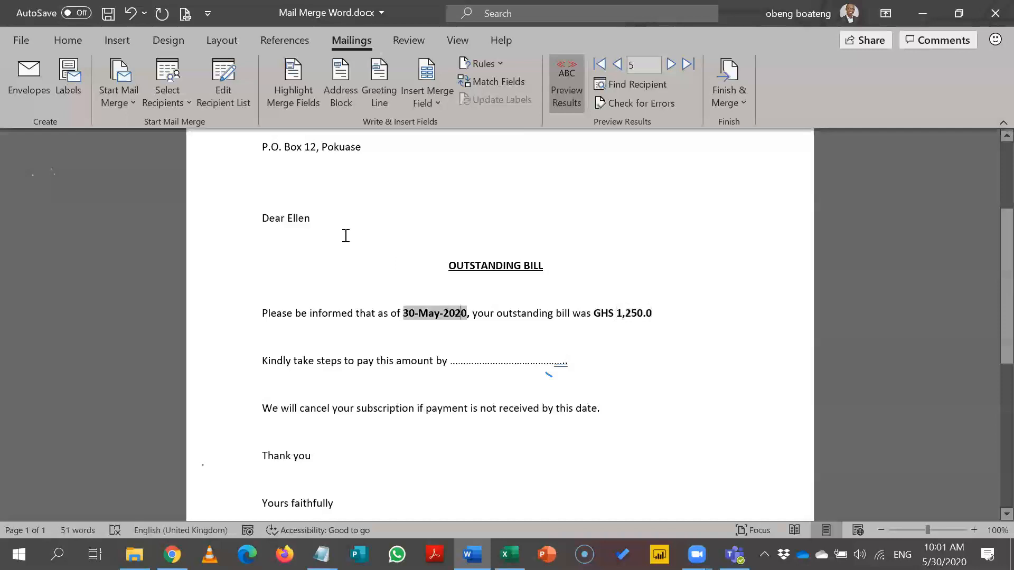
pyautogui.click(305, 217)
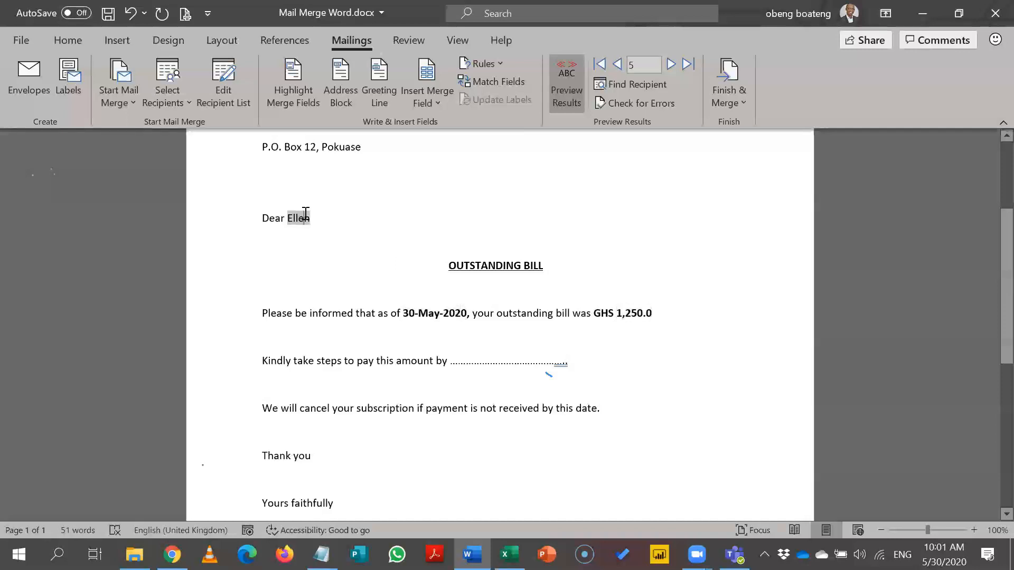
pyautogui.click(436, 210)
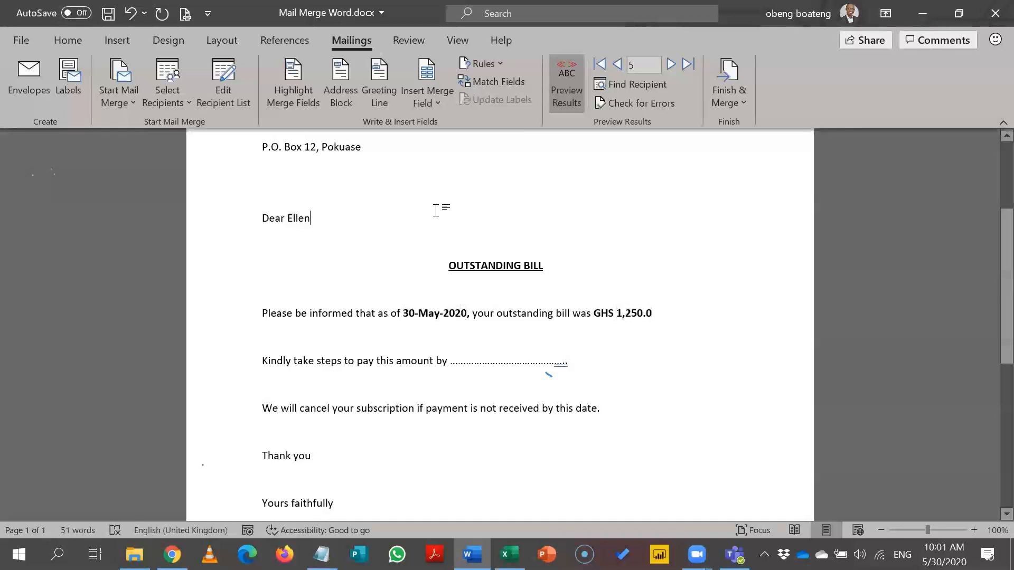
# Step: Toggle Highlight Merge Fields off so the name, date and amount appear unshaded
pyautogui.click(287, 90)
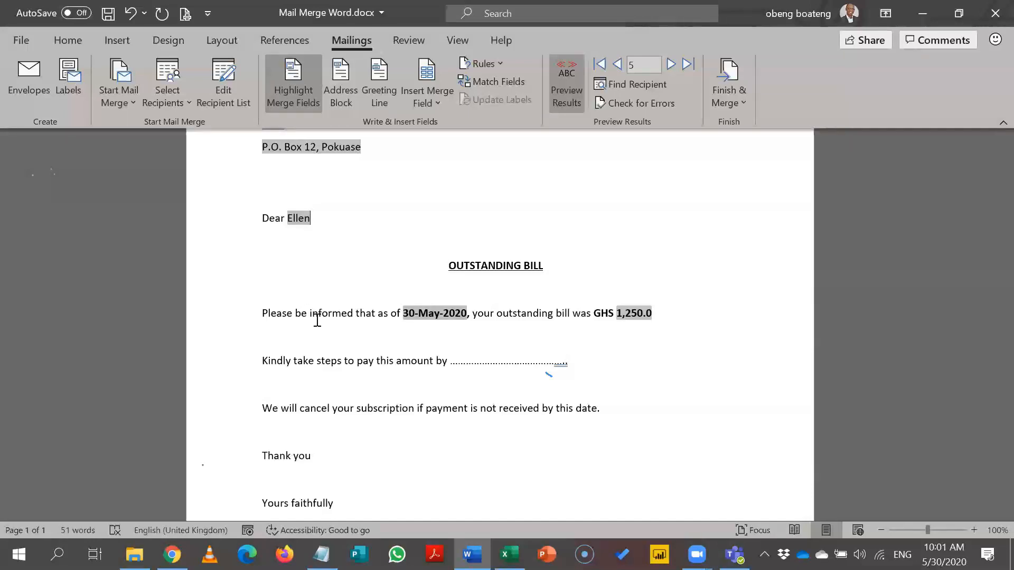
pyautogui.hotkey('alt', 'Tab')
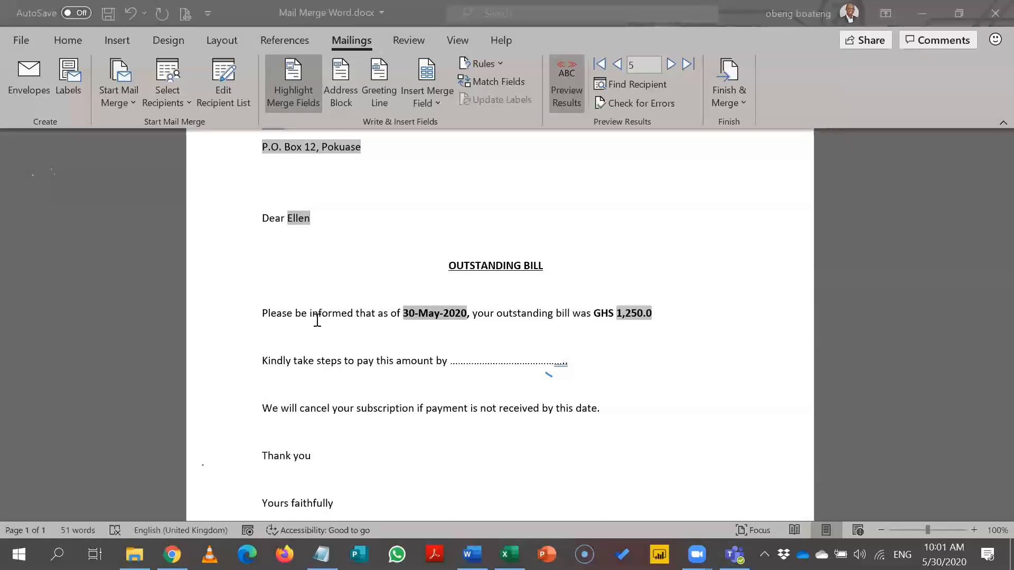
pyautogui.hotkey('alt', 'Tab')
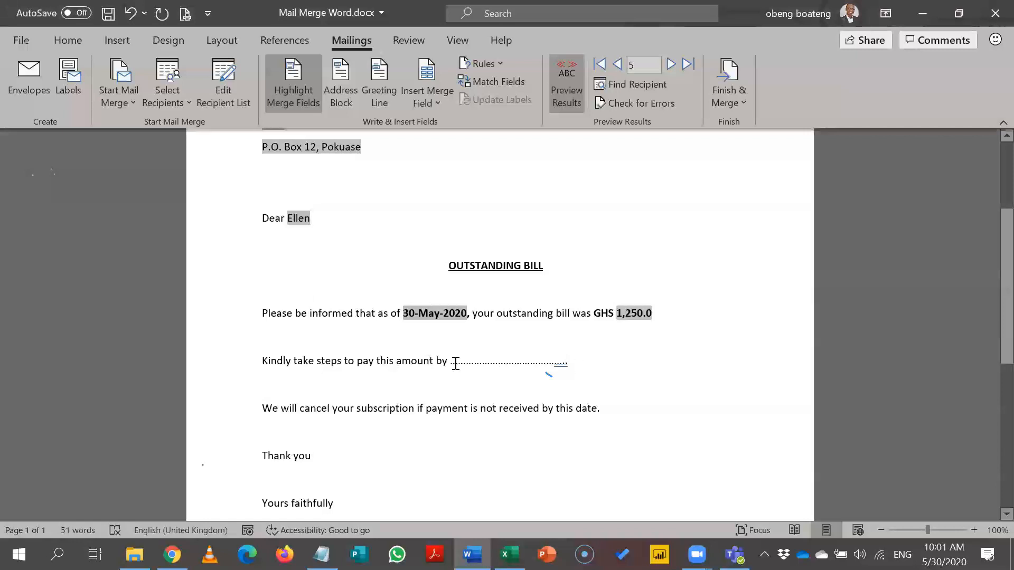
pyautogui.click(308, 96)
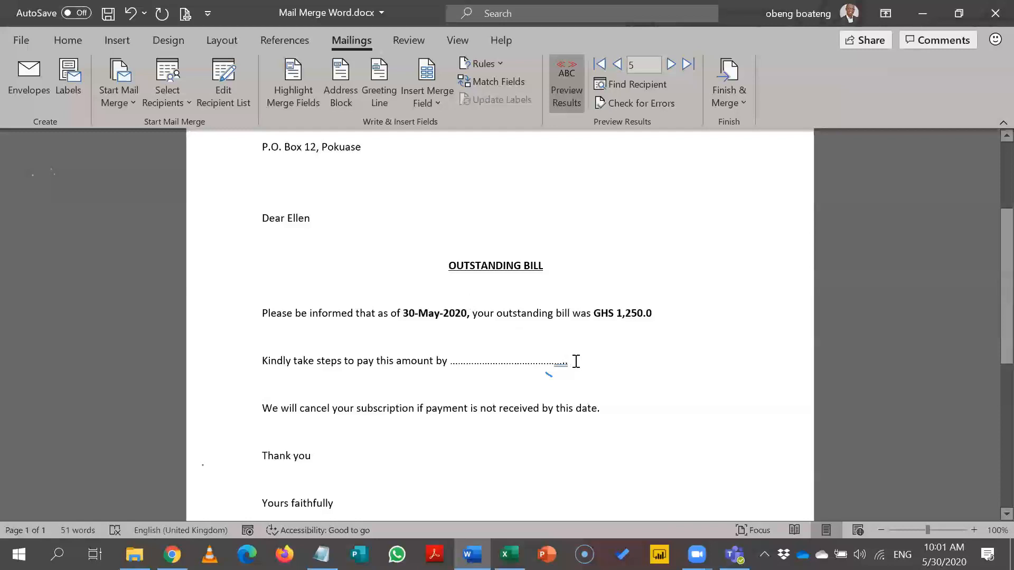
# Step: Delete the dotted blank after 'amount by' and bring up the Insert Merge Field list
pyautogui.press('BackSpace')
pyautogui.press('BackSpace')
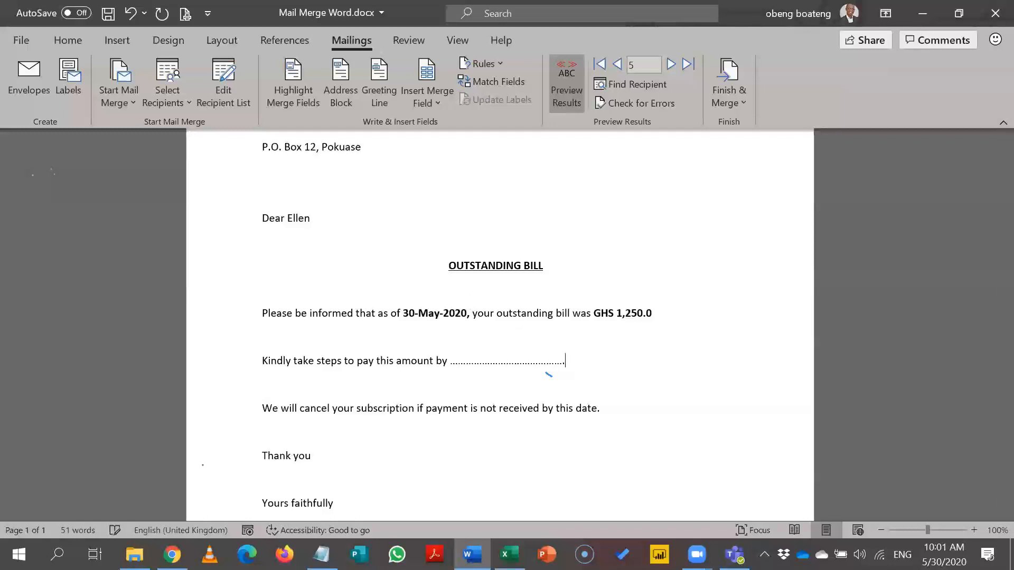
pyautogui.hotkey('ctrl', 'BackSpace')
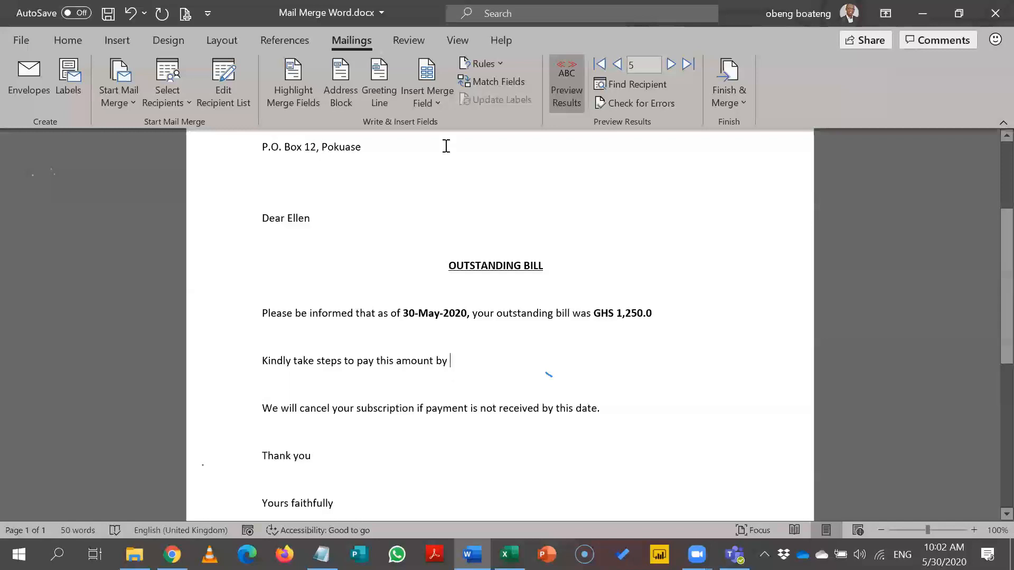
pyautogui.click(438, 104)
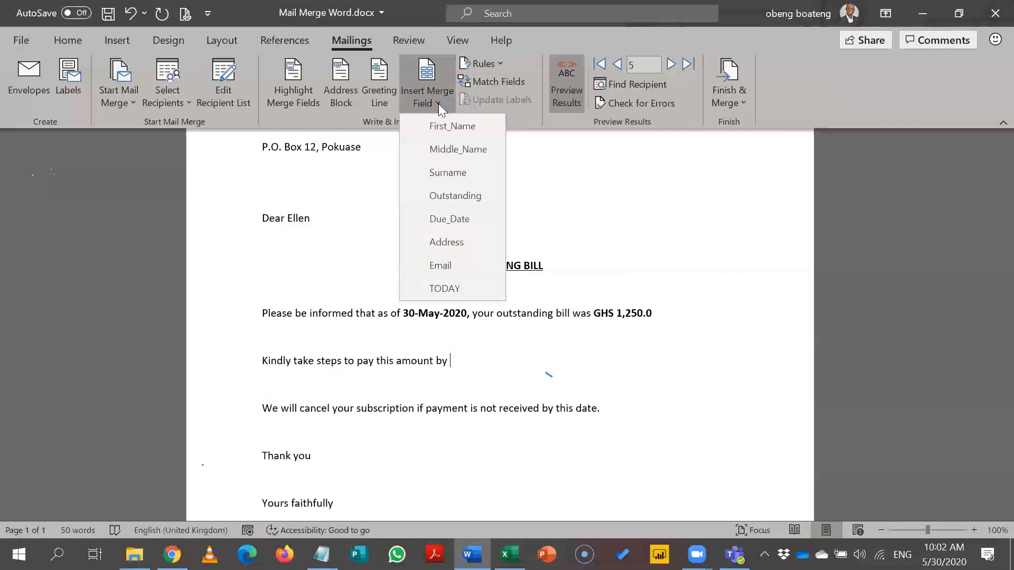
# Step: Insert the Due_Date field after 'amount by', showing 6/14/2020
pyautogui.click(454, 225)
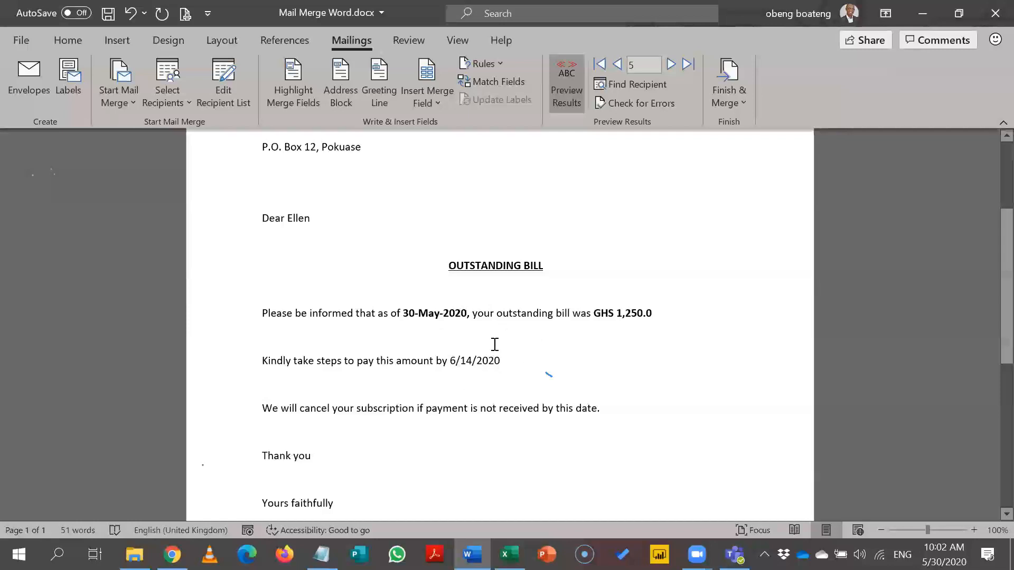
pyautogui.click(483, 354)
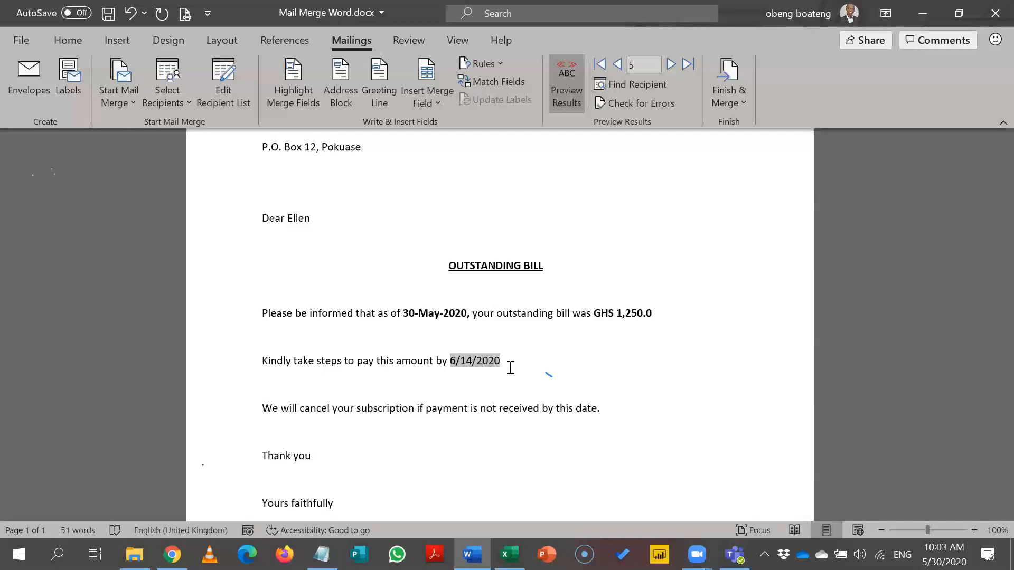
# Step: Show field codes and add the \@ dd-MMMM-yyyy date switch inside the Due_Date field
pyautogui.hotkey('alt', 'F9')
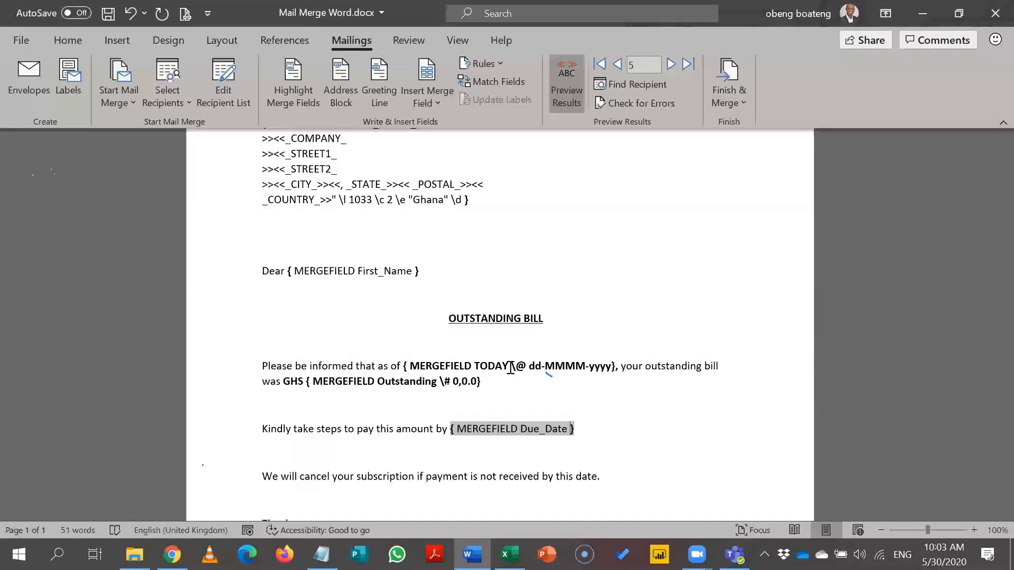
pyautogui.write('\\@')
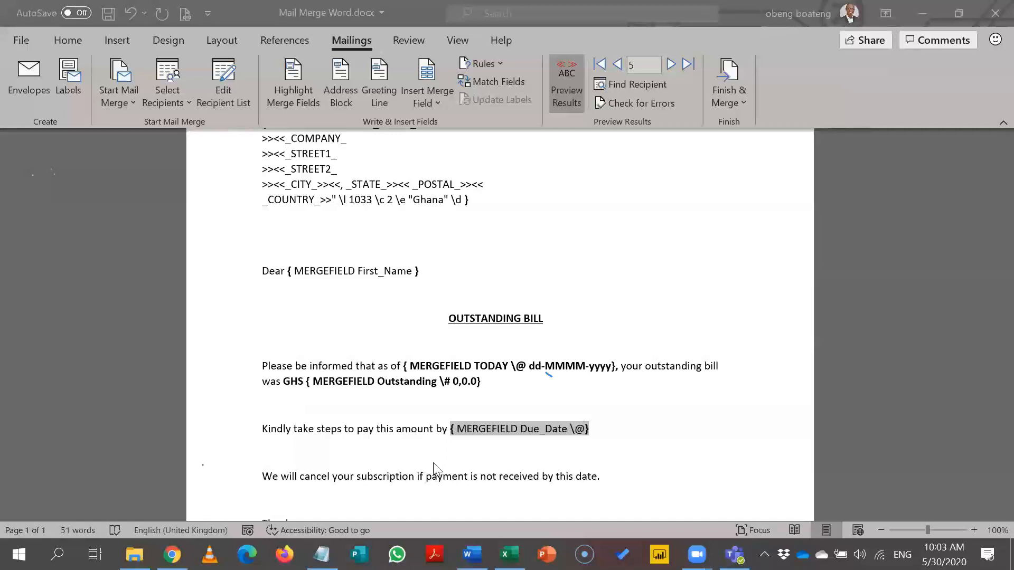
pyautogui.click(586, 433)
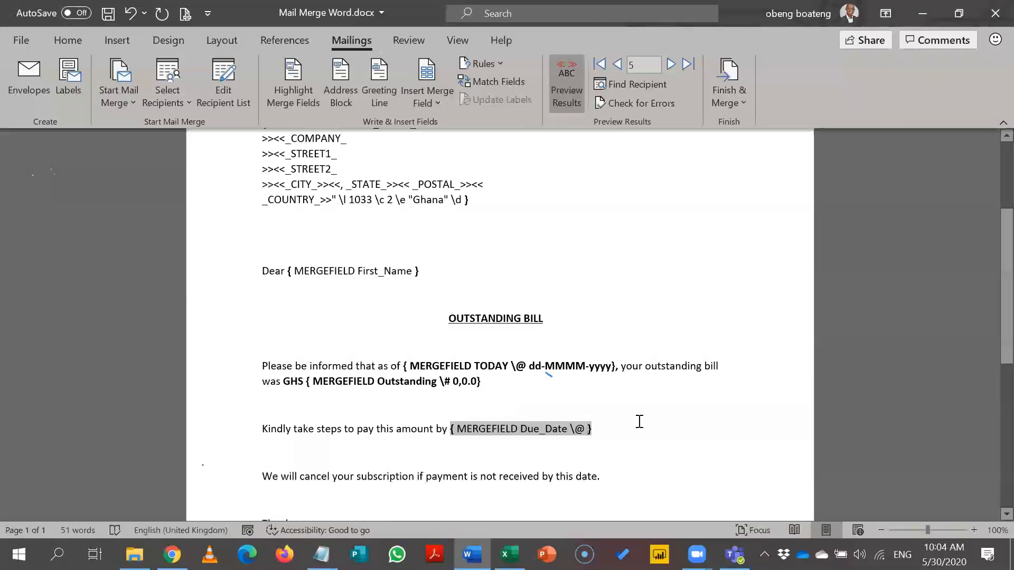
pyautogui.write('dd-')
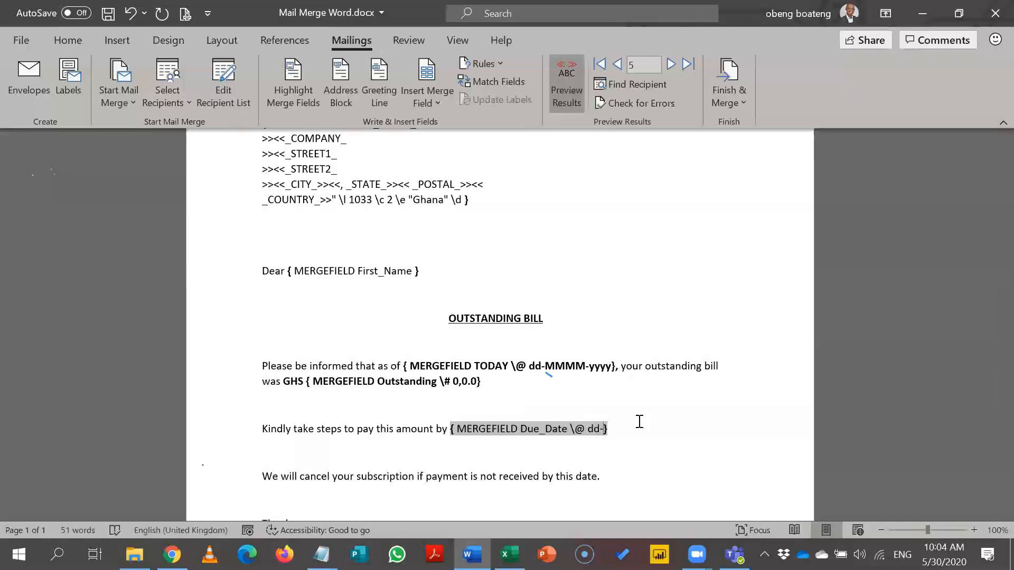
pyautogui.write('MMMM-yyyy')
# Step: Hide field codes and update the due date field so it reads 14-June-2020
pyautogui.hotkey('alt', 'F9')
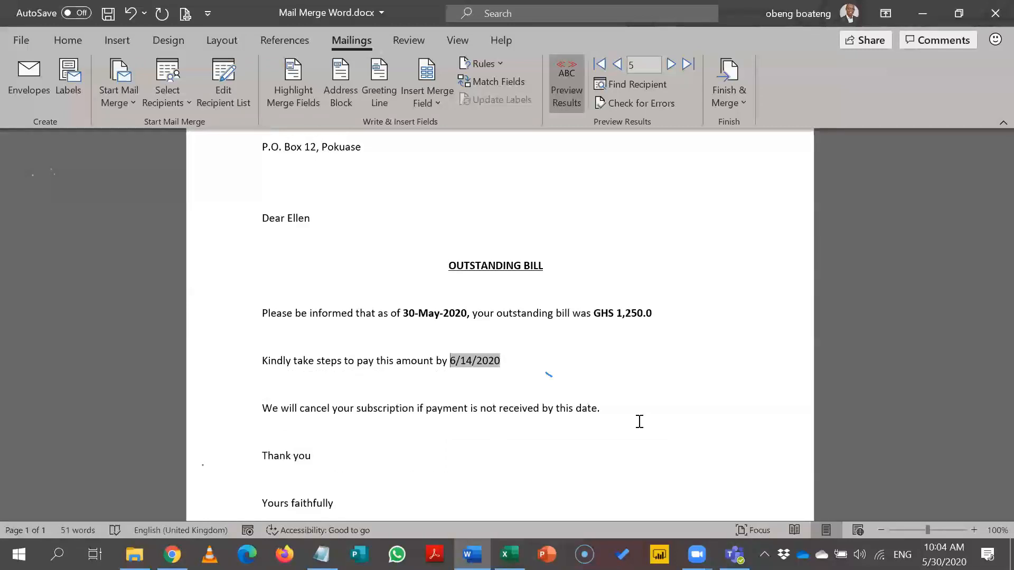
pyautogui.rightClick(483, 361)
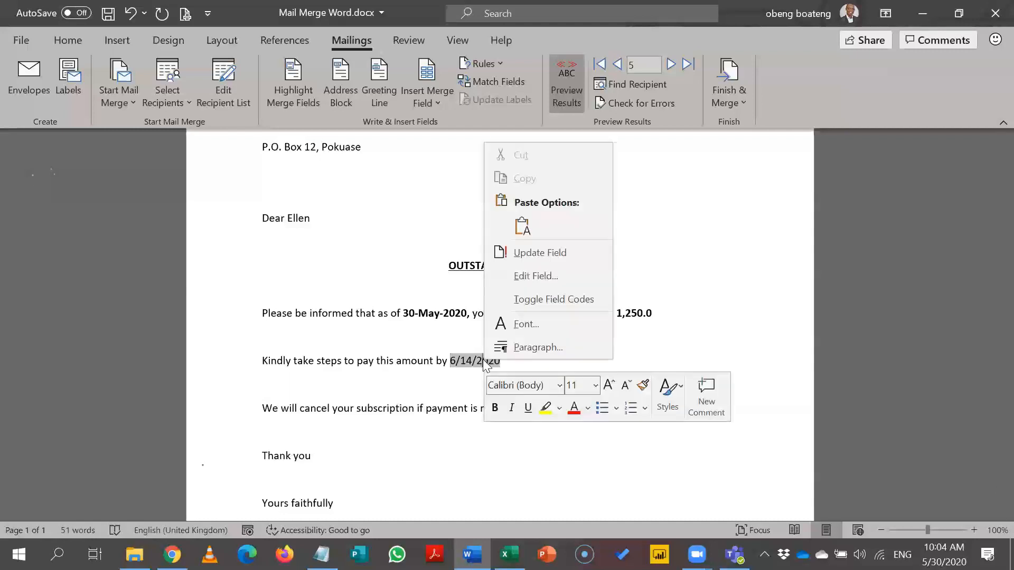
pyautogui.click(554, 257)
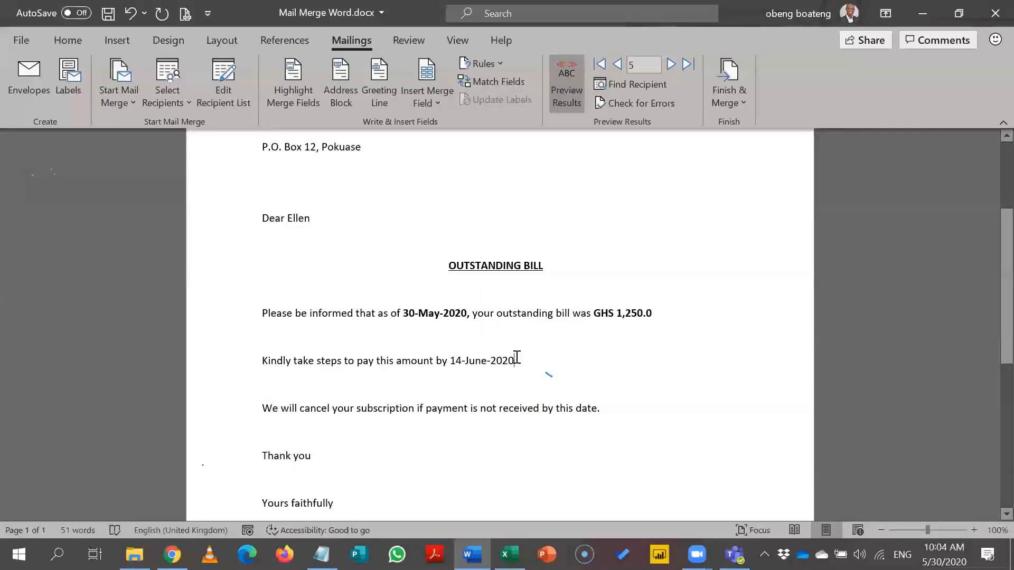
# Step: Make the whole 14-June-2020 due date bold
pyautogui.moveTo(517, 358); pyautogui.dragTo(468, 362)
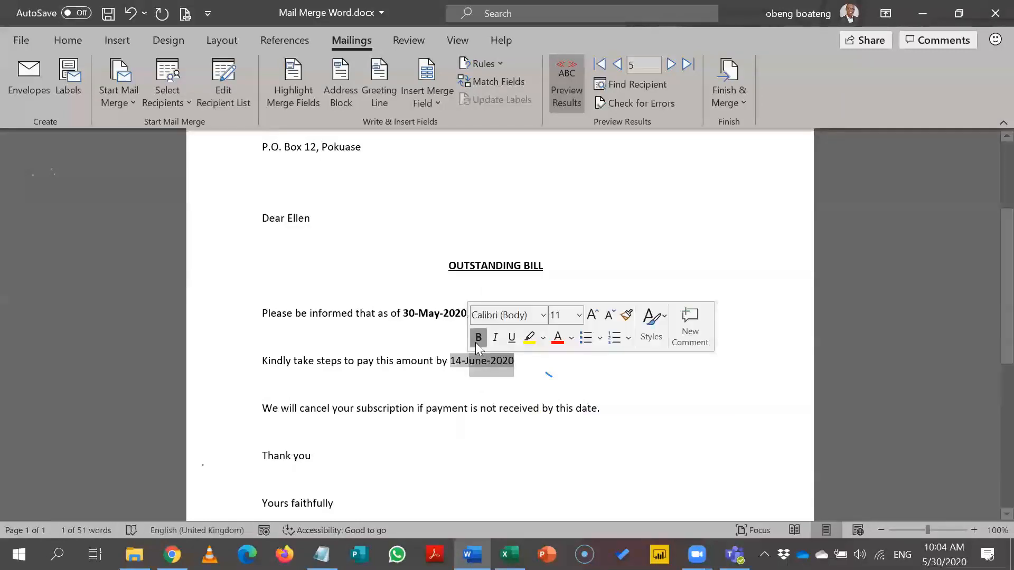
pyautogui.click(475, 343)
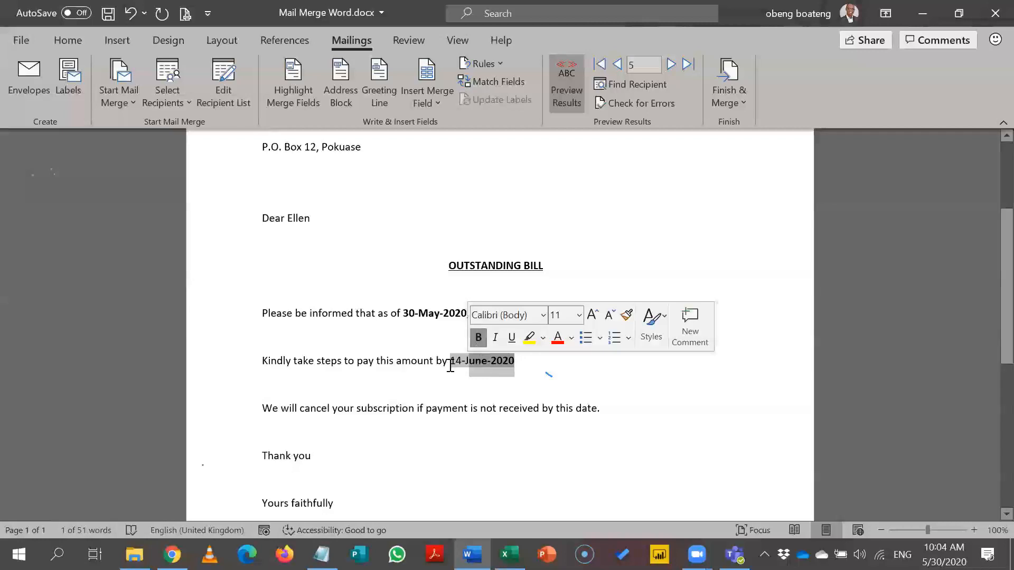
pyautogui.moveTo(450, 364); pyautogui.dragTo(481, 370)
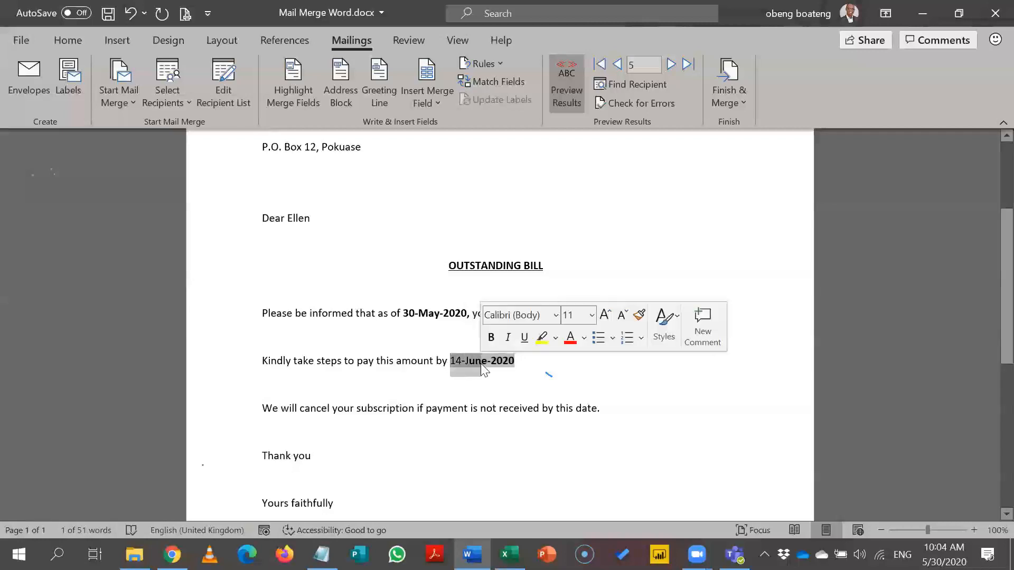
pyautogui.click(495, 337)
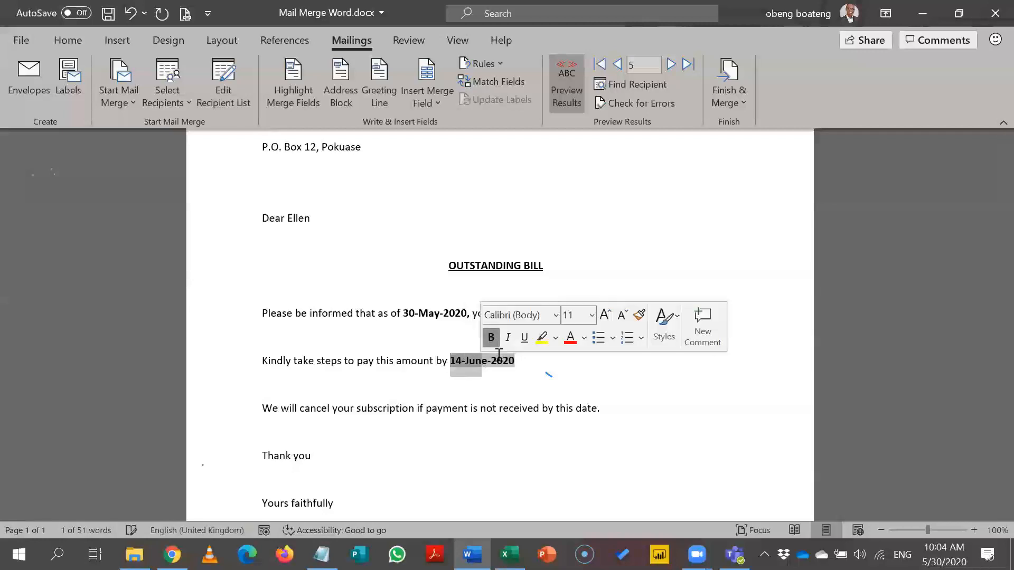
pyautogui.click(505, 387)
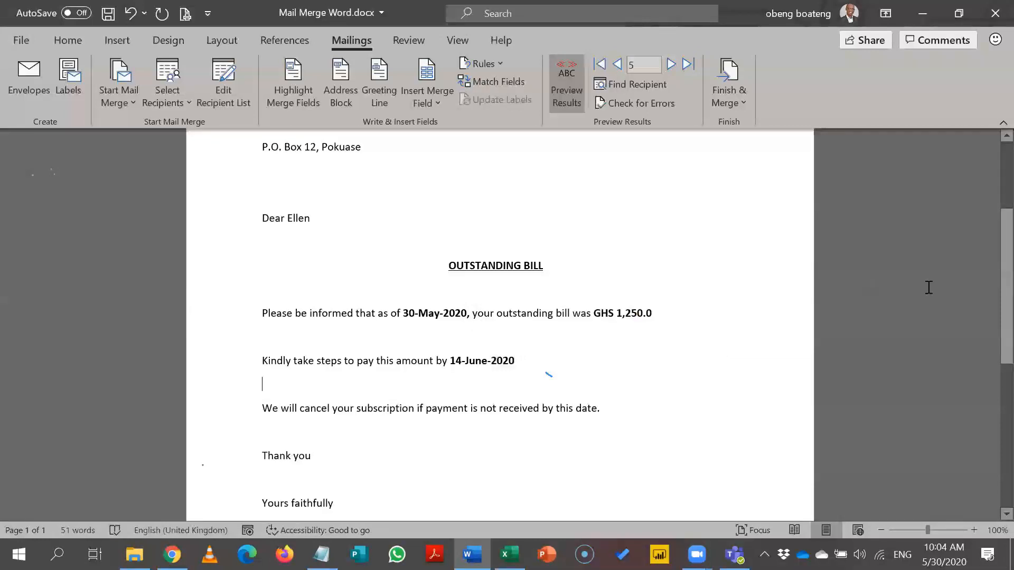
# Step: Browse back two recipients and forward to record 5, then advance the preview to record 6
pyautogui.scroll(3, 988, 264)
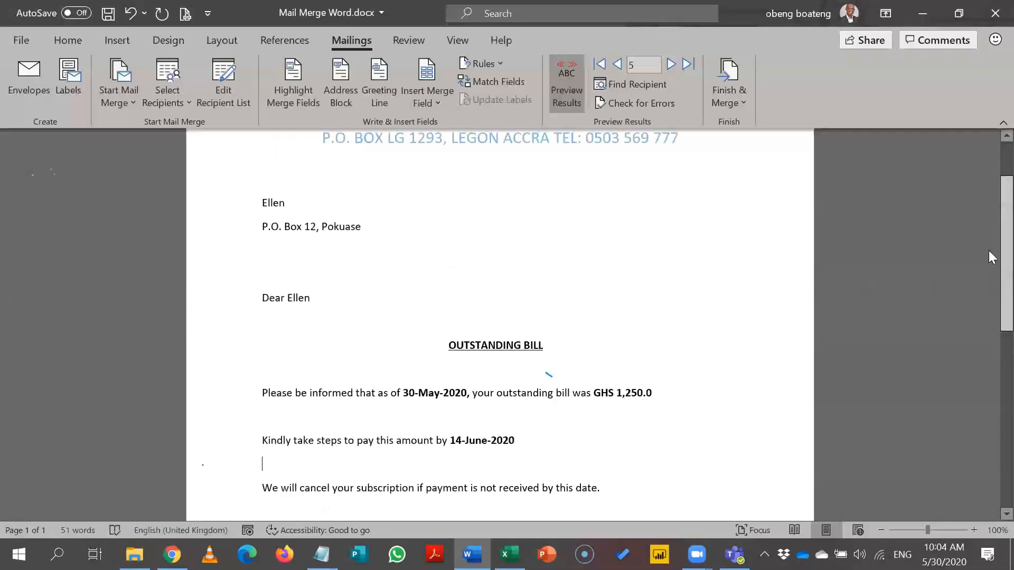
pyautogui.click(622, 67)
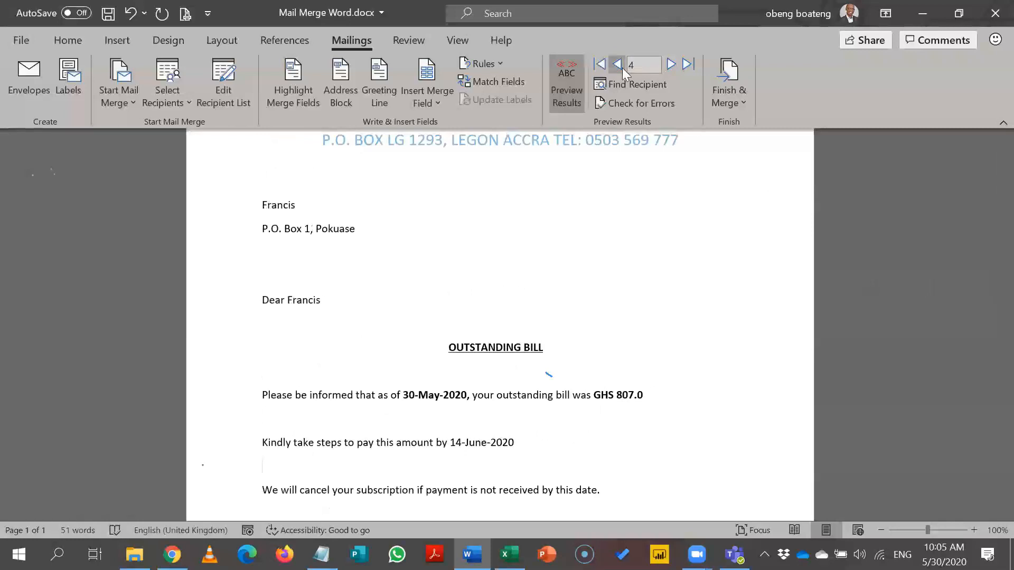
pyautogui.click(622, 67)
pyautogui.click(670, 70)
pyautogui.click(669, 71)
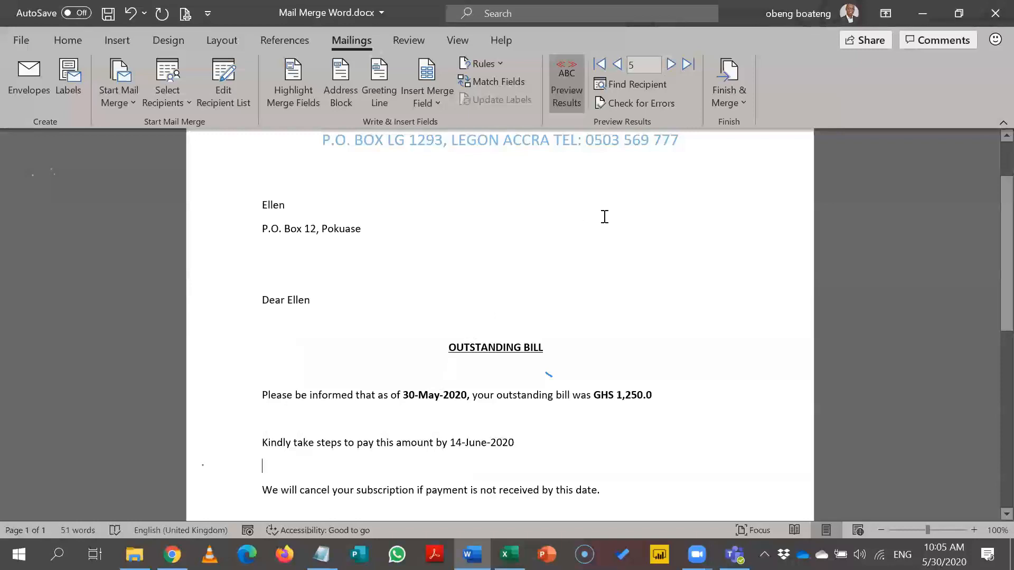
pyautogui.scroll(2, 989, 253)
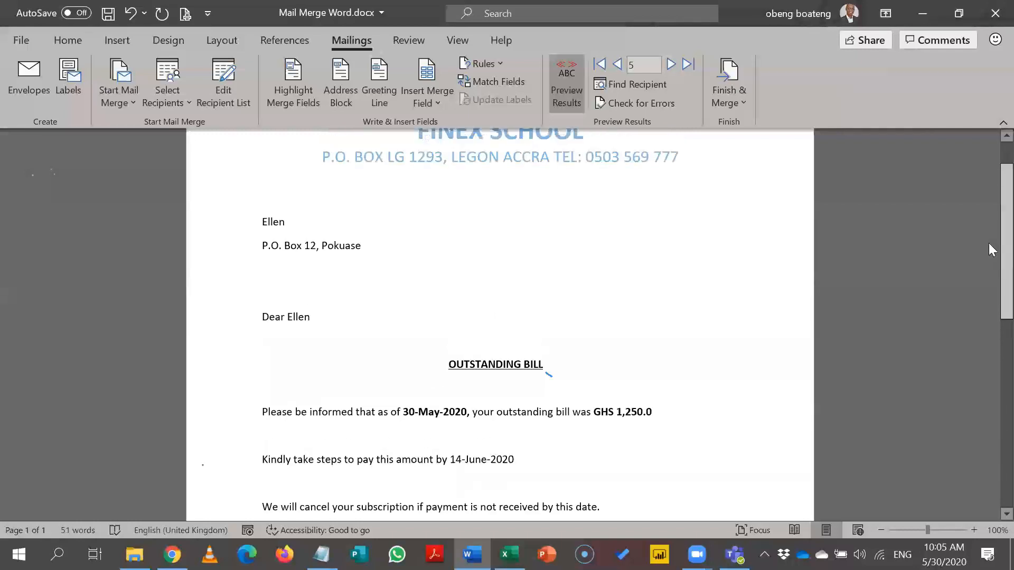
pyautogui.scroll(-9, 989, 242)
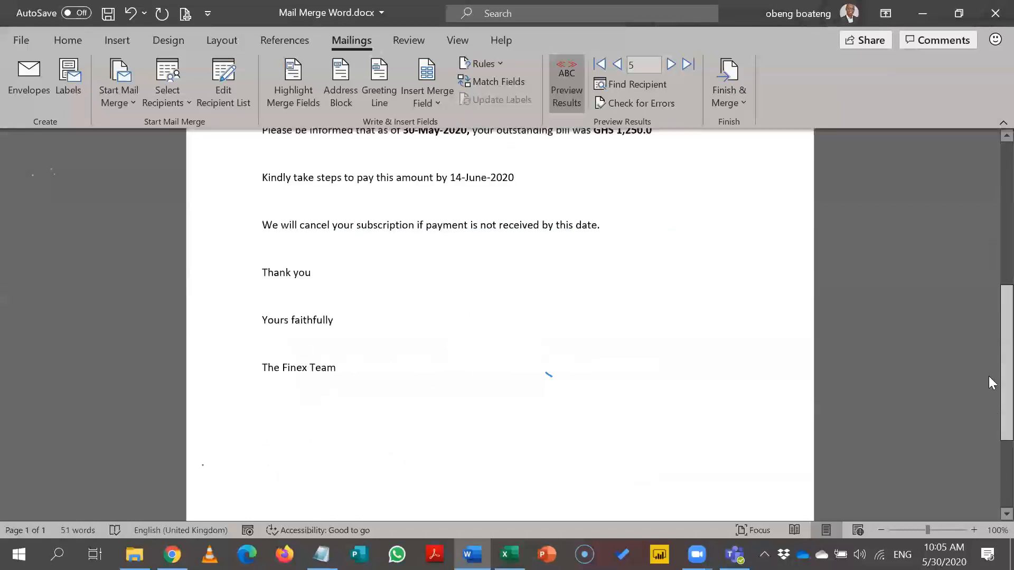
pyautogui.scroll(4, 989, 393)
pyautogui.scroll(3, 988, 304)
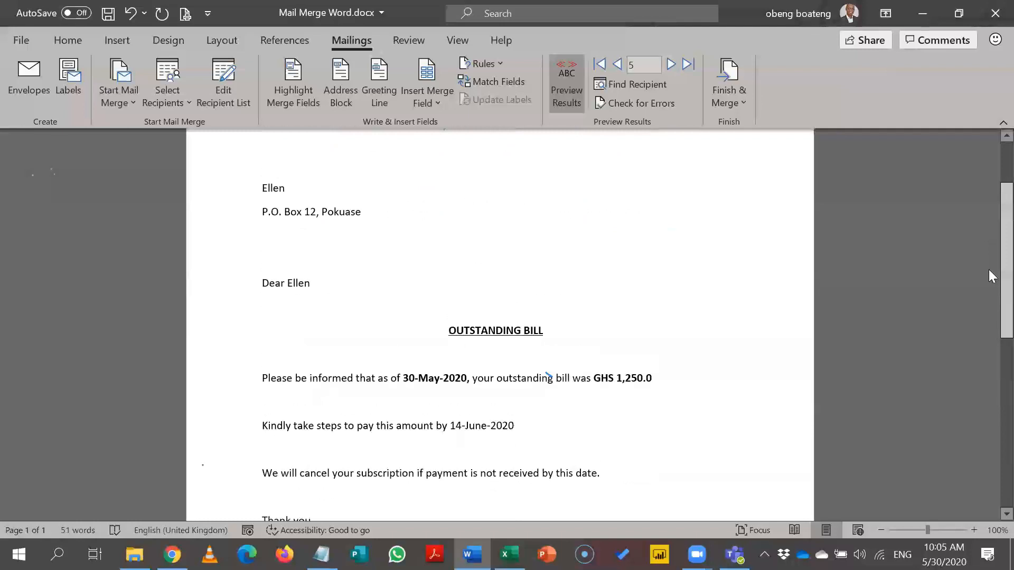
pyautogui.click(671, 66)
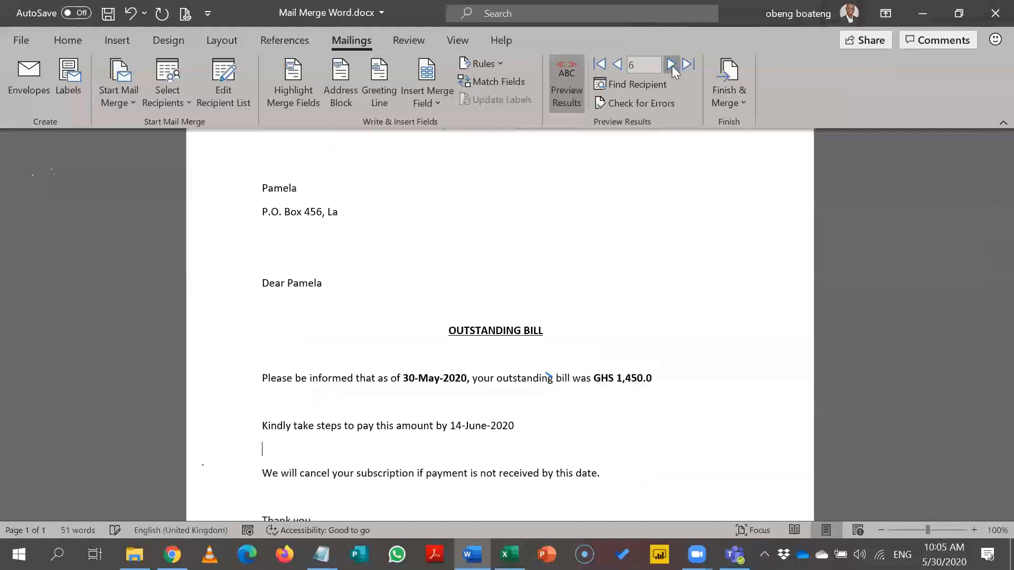
# Step: Find the recipient by first name in the First Name field, showing GHS 603.0 due 16-June-2020
pyautogui.click(645, 85)
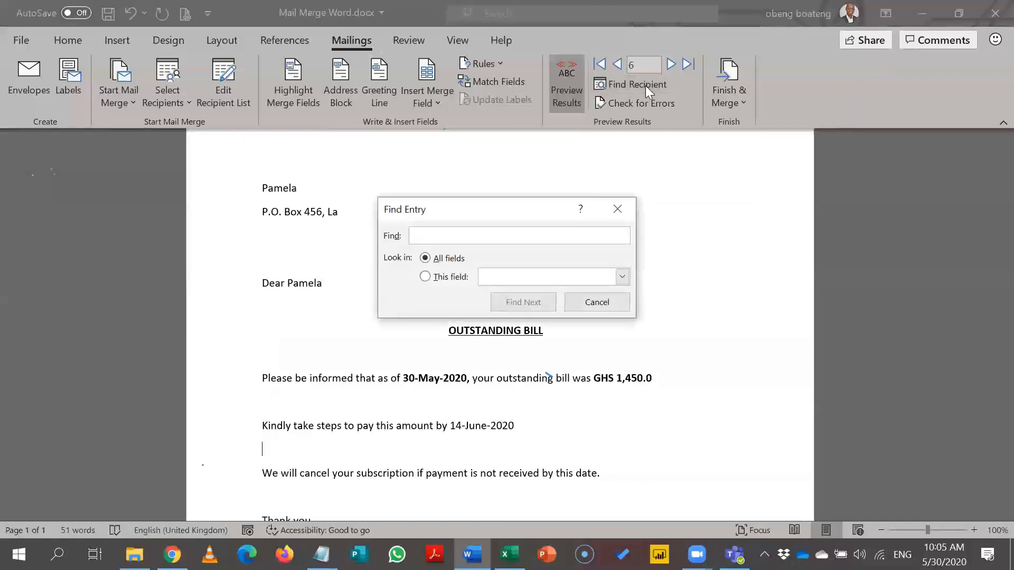
pyautogui.write('Y')
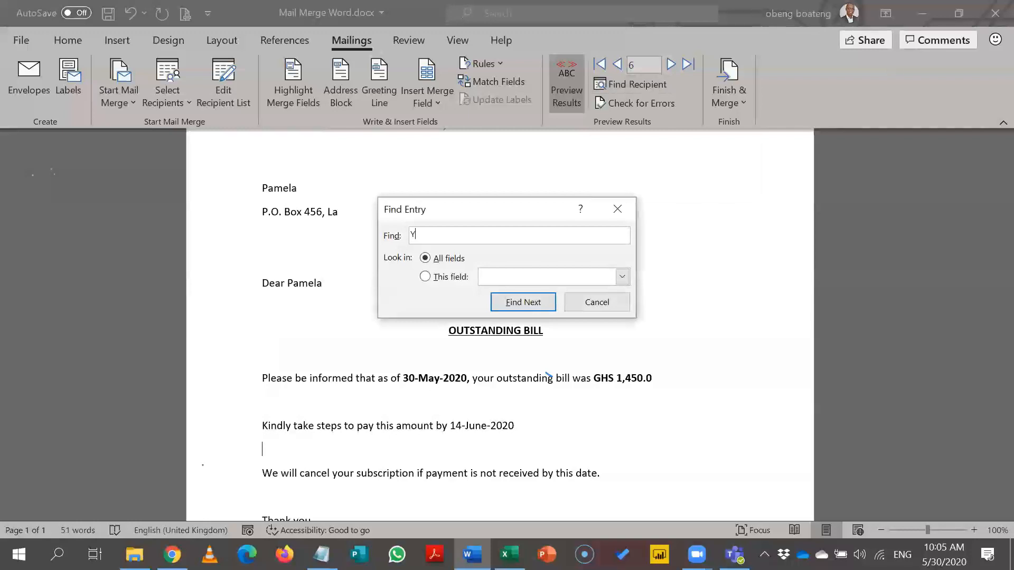
pyautogui.write('vinn')
pyautogui.press('BackSpace')
pyautogui.press('BackSpace')
pyautogui.write('onne')
pyautogui.click(432, 278)
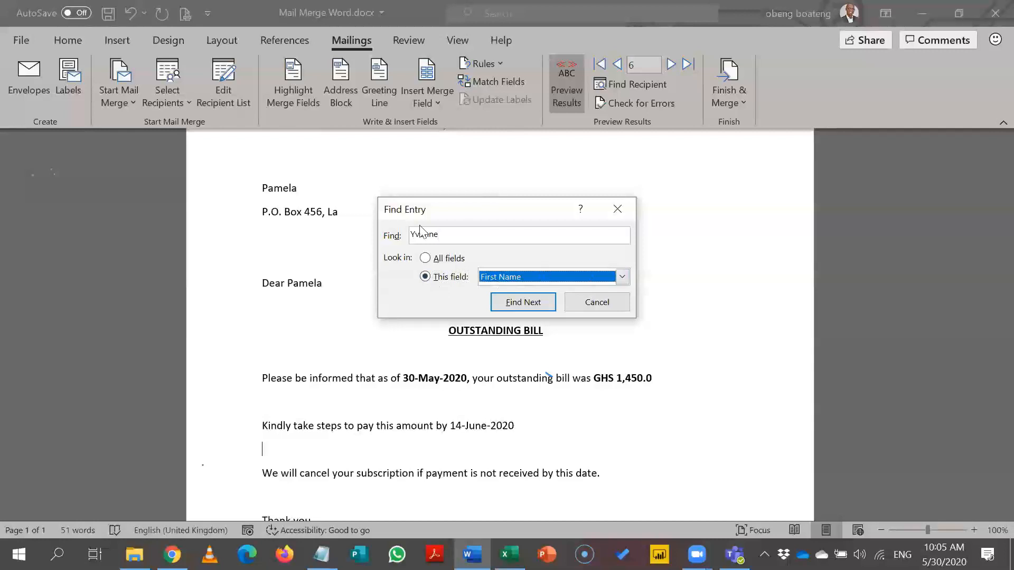
pyautogui.click(511, 302)
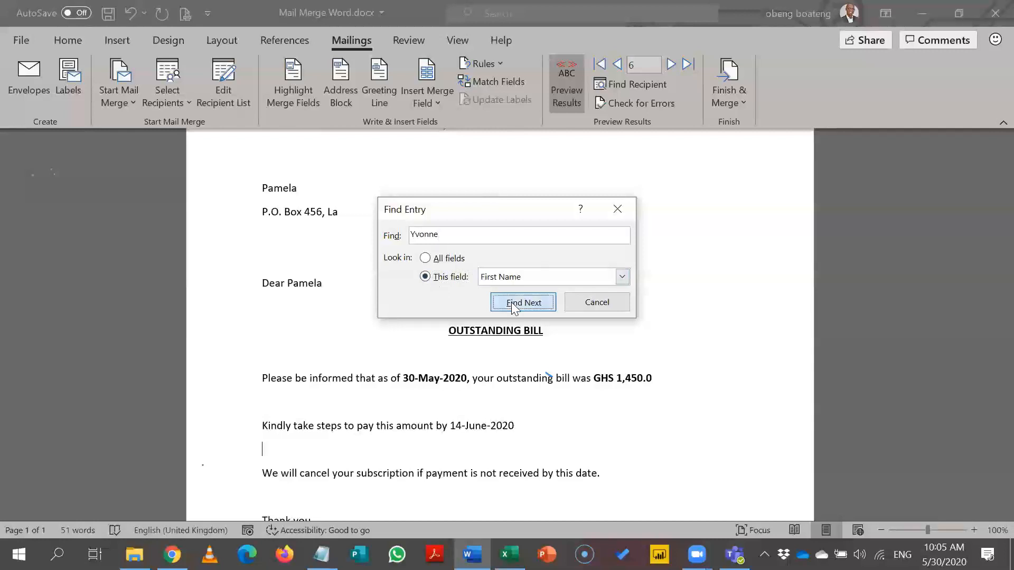
pyautogui.click(617, 214)
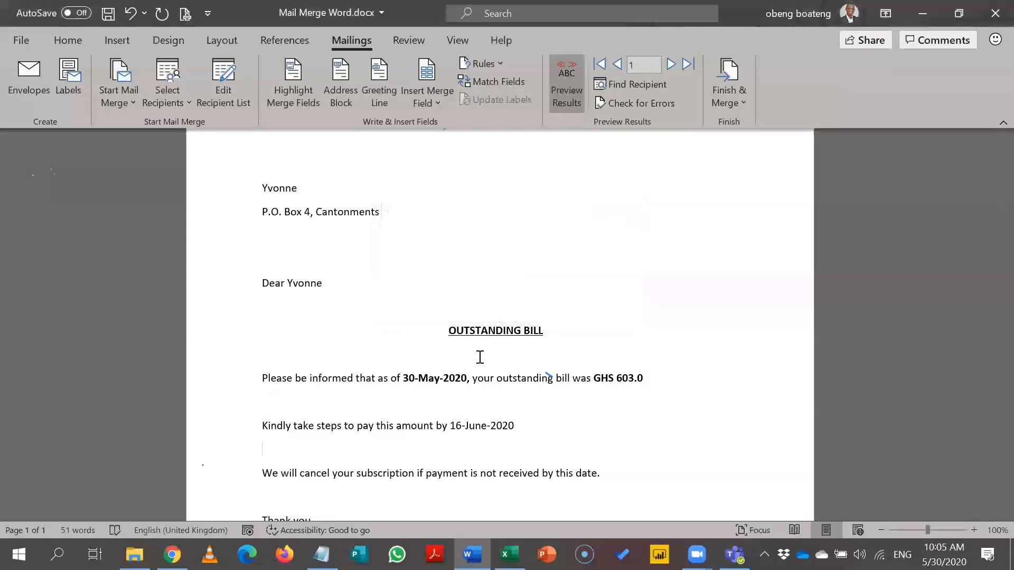
# Step: Undo and redo the jump to the found record, then advance the preview to the next recipient
pyautogui.hotkey('alt', 'Tab')
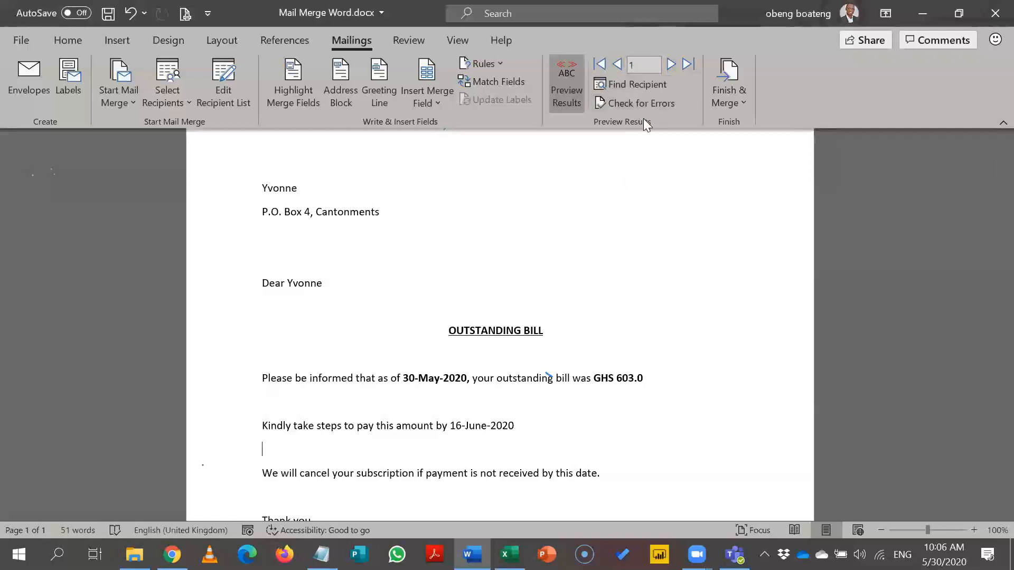
pyautogui.hotkey('ctrl', 'z')
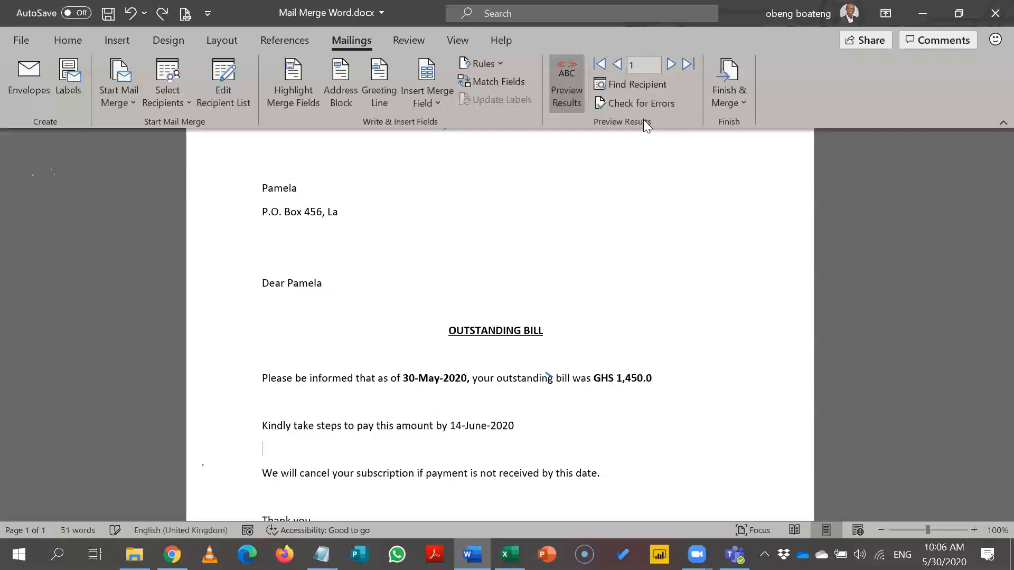
pyautogui.hotkey('ctrl', 'y')
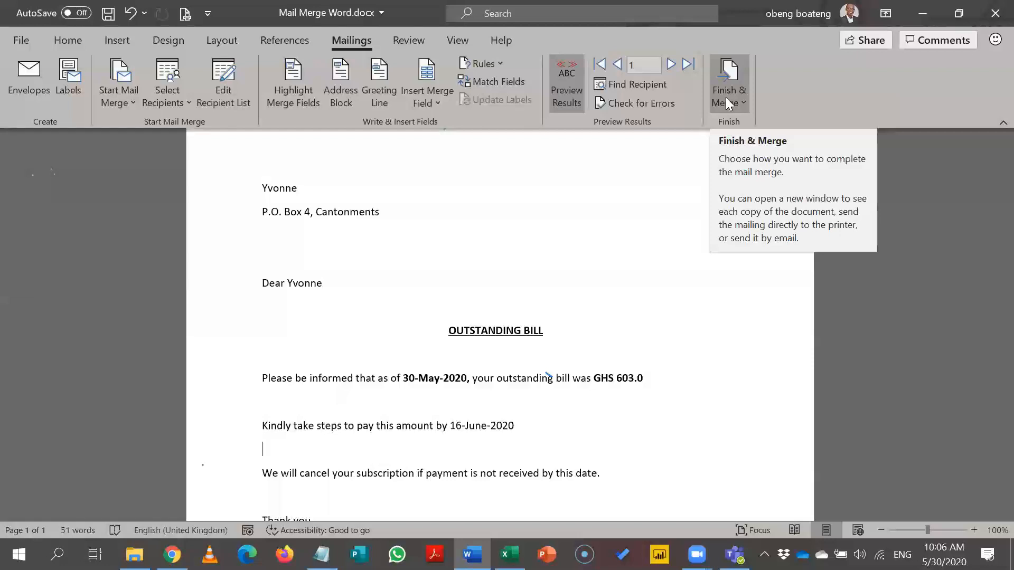
pyautogui.click(670, 64)
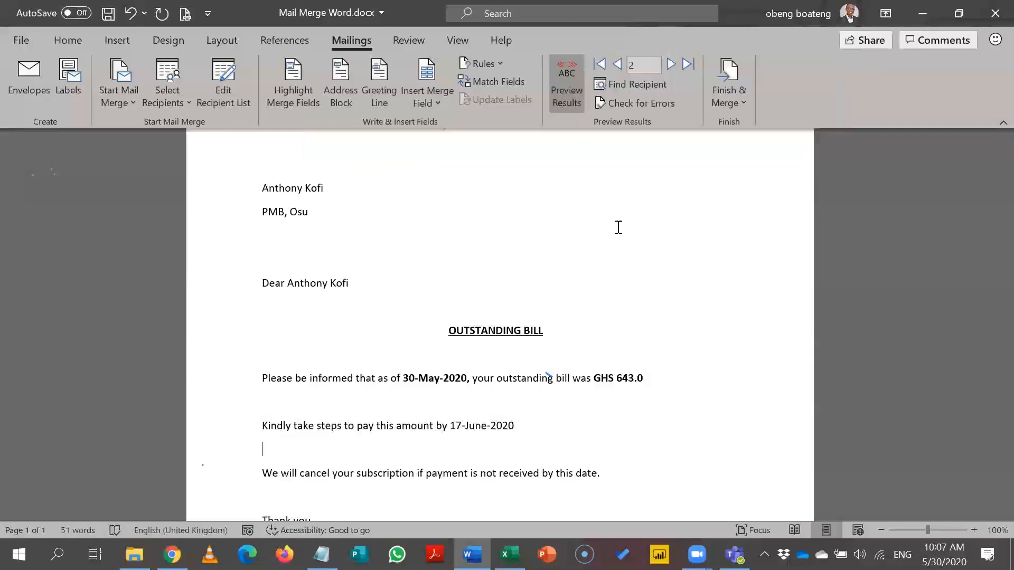
pyautogui.click(620, 384)
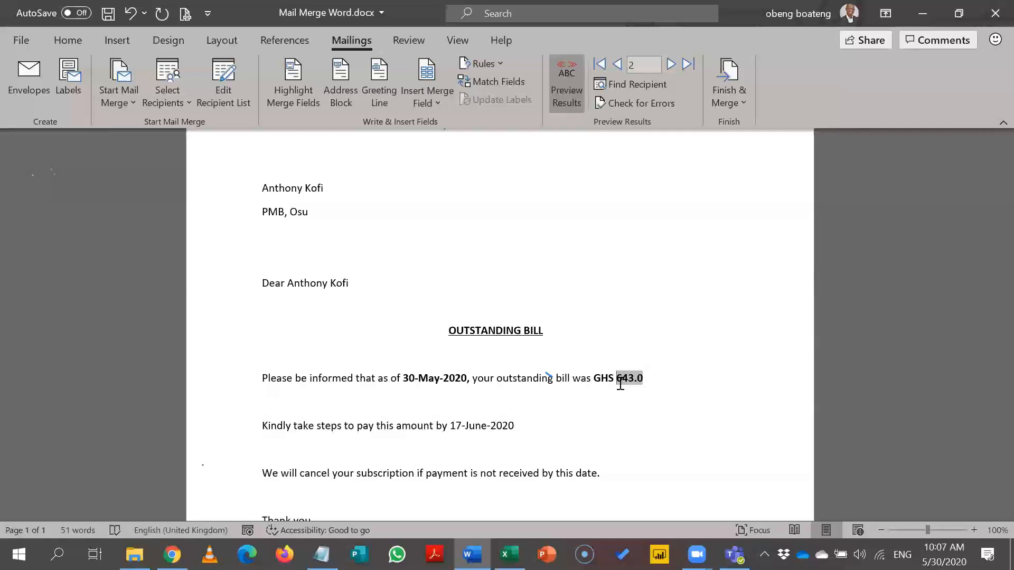
pyautogui.click(454, 378)
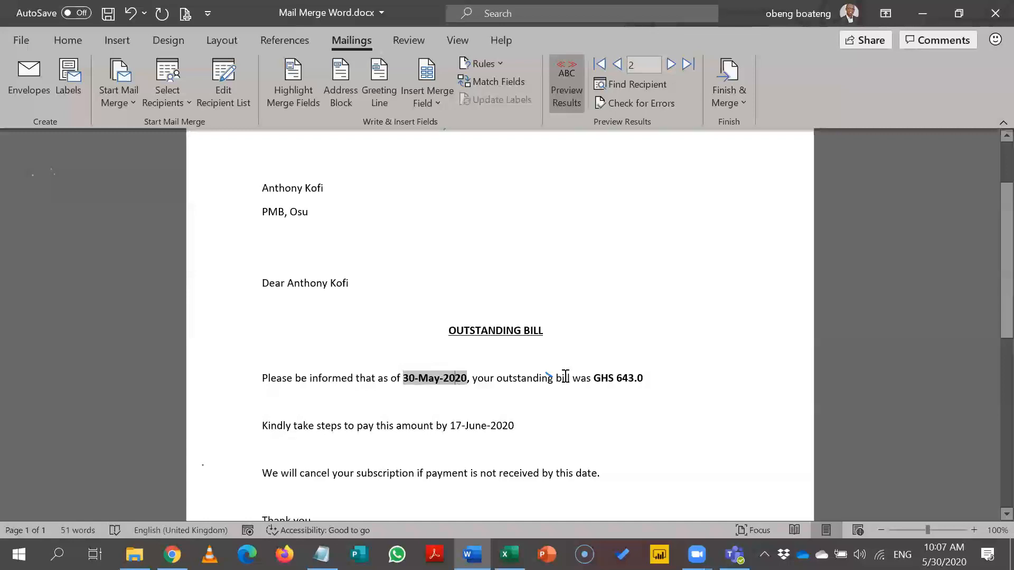
pyautogui.click(618, 376)
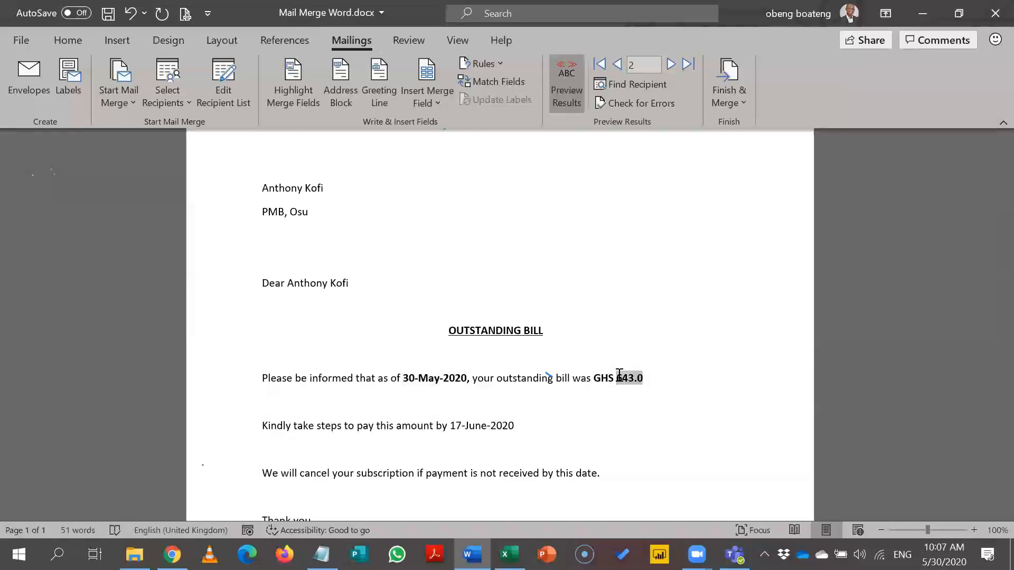
pyautogui.hotkey('alt', 'F9')
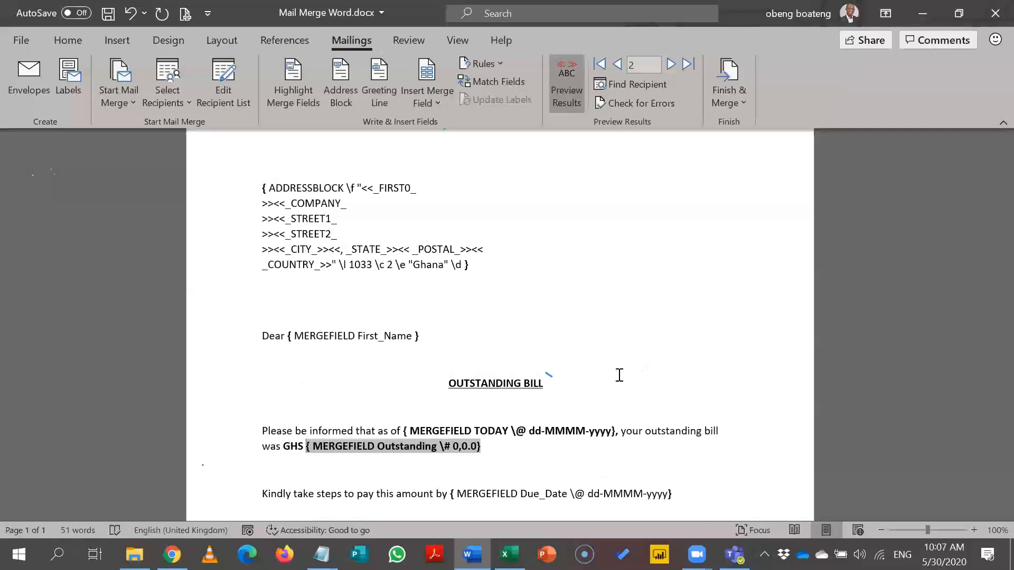
pyautogui.hotkey('alt', 'F9')
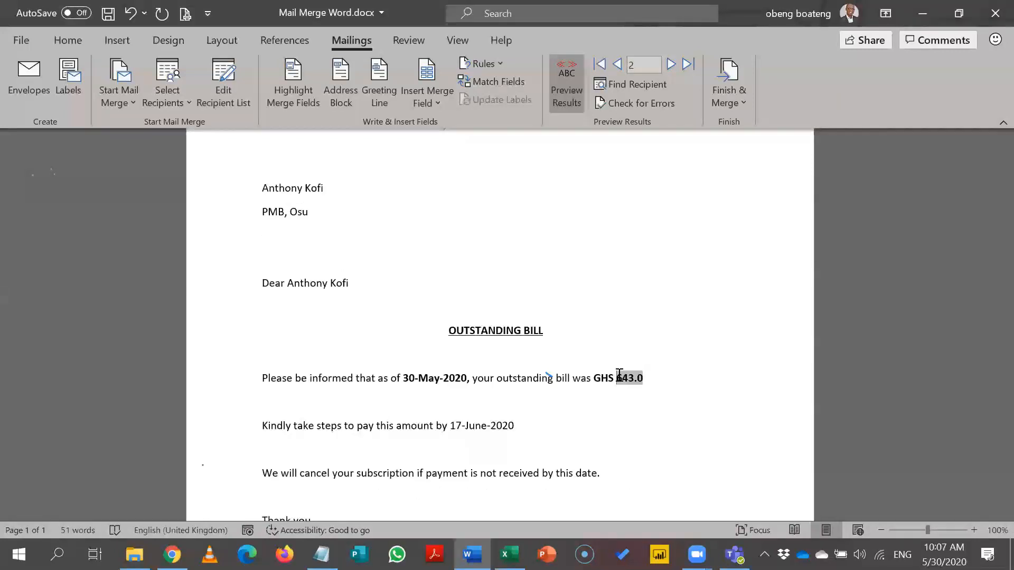
pyautogui.rightClick(618, 376)
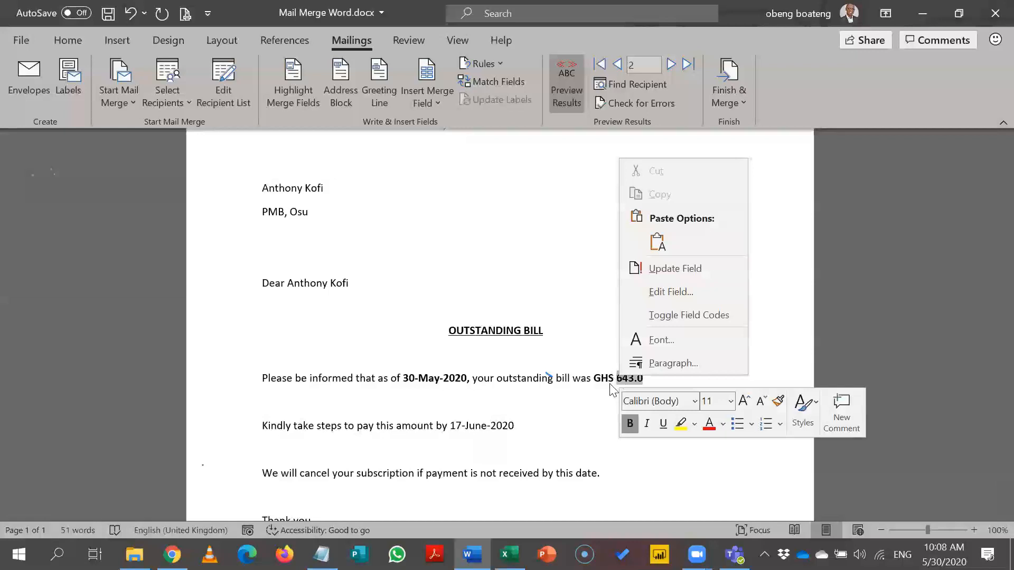
pyautogui.click(615, 384)
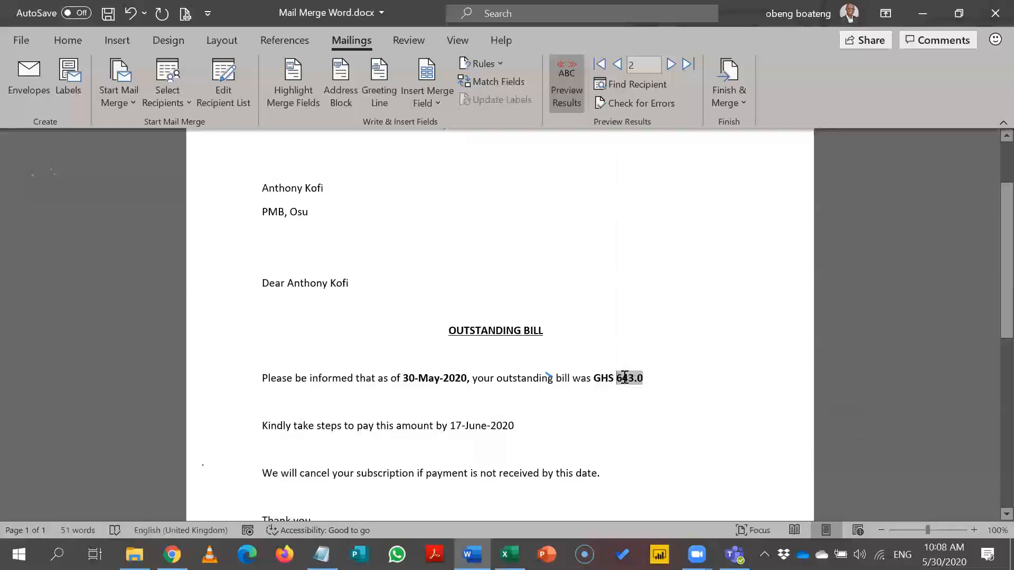
pyautogui.click(621, 389)
pyautogui.click(630, 377)
pyautogui.rightClick(630, 377)
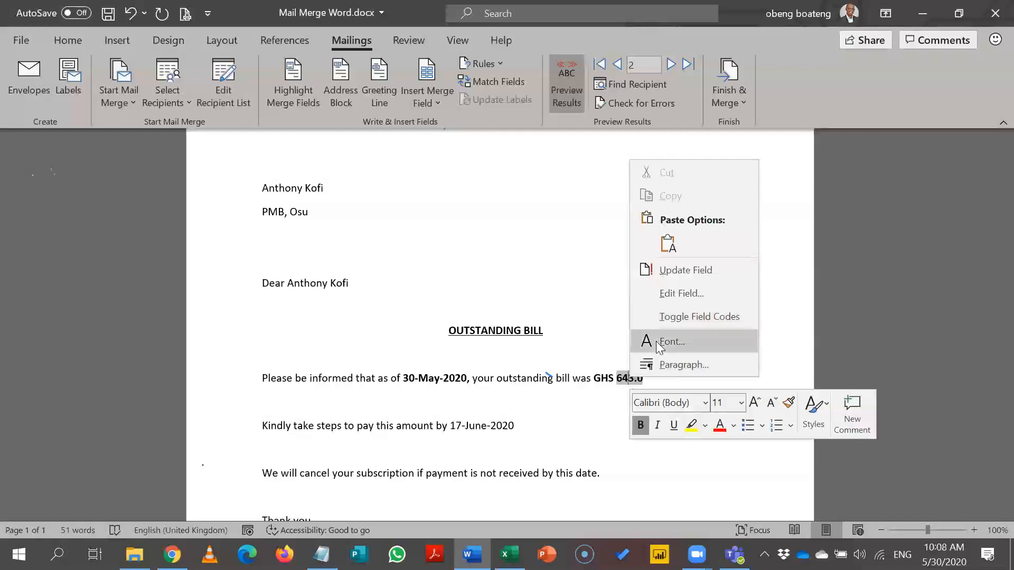
pyautogui.click(602, 342)
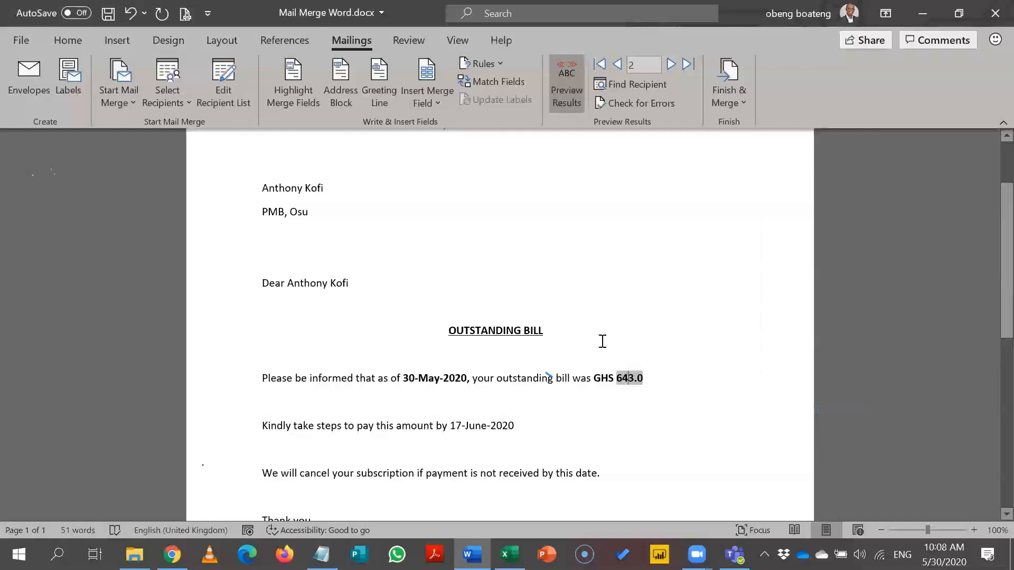
pyautogui.rightClick(625, 377)
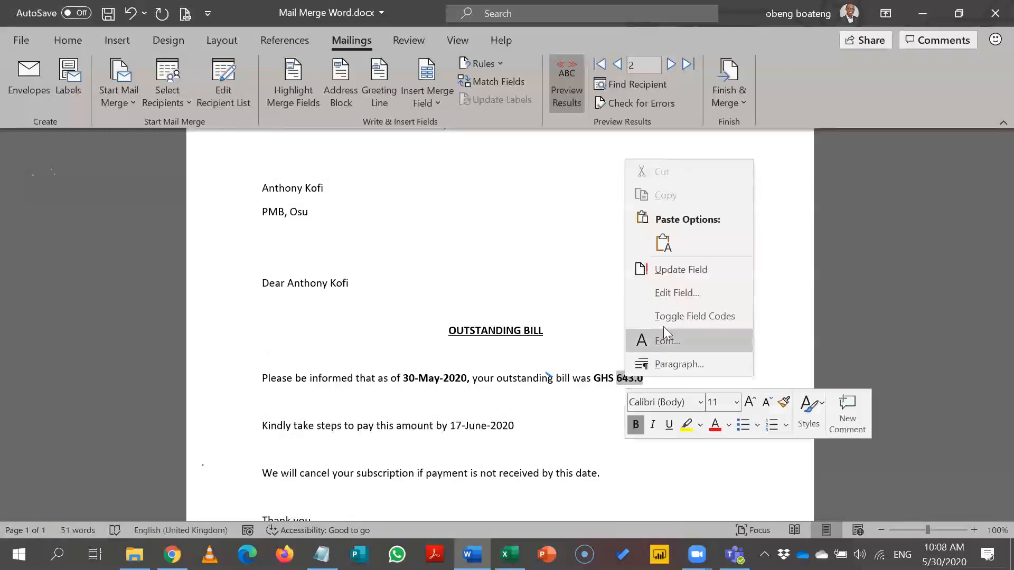
pyautogui.click(693, 269)
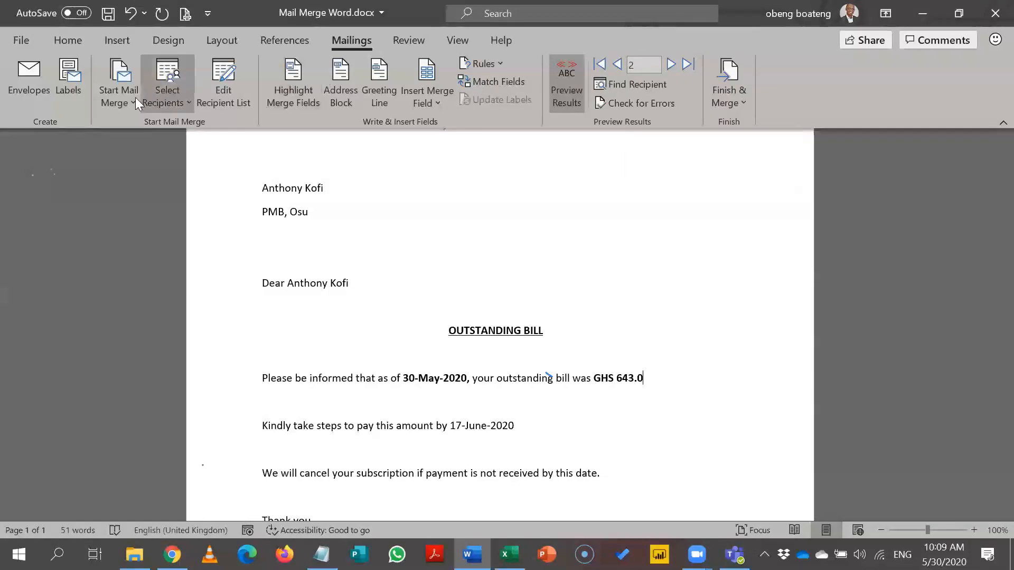
pyautogui.click(161, 103)
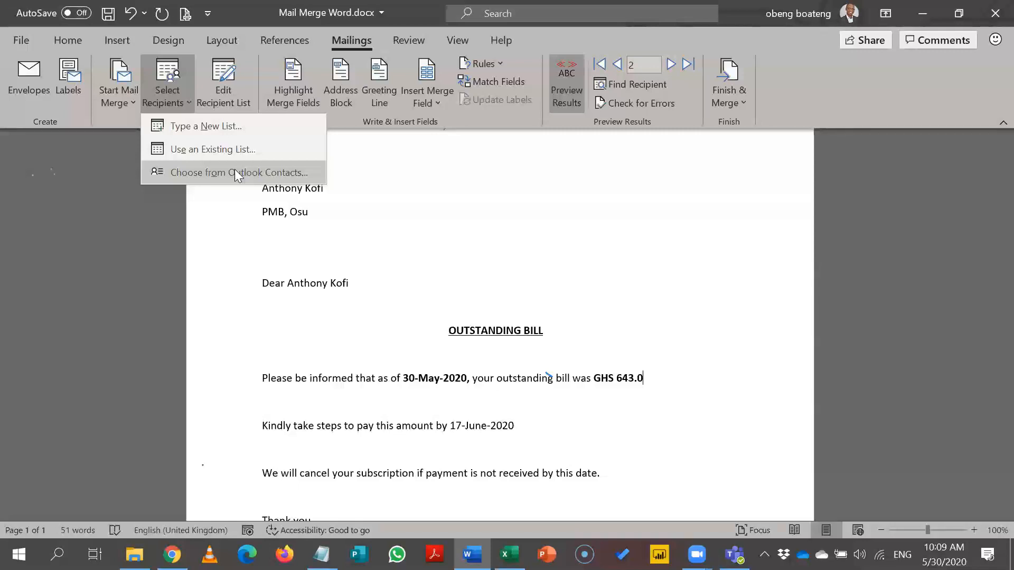
pyautogui.click(409, 202)
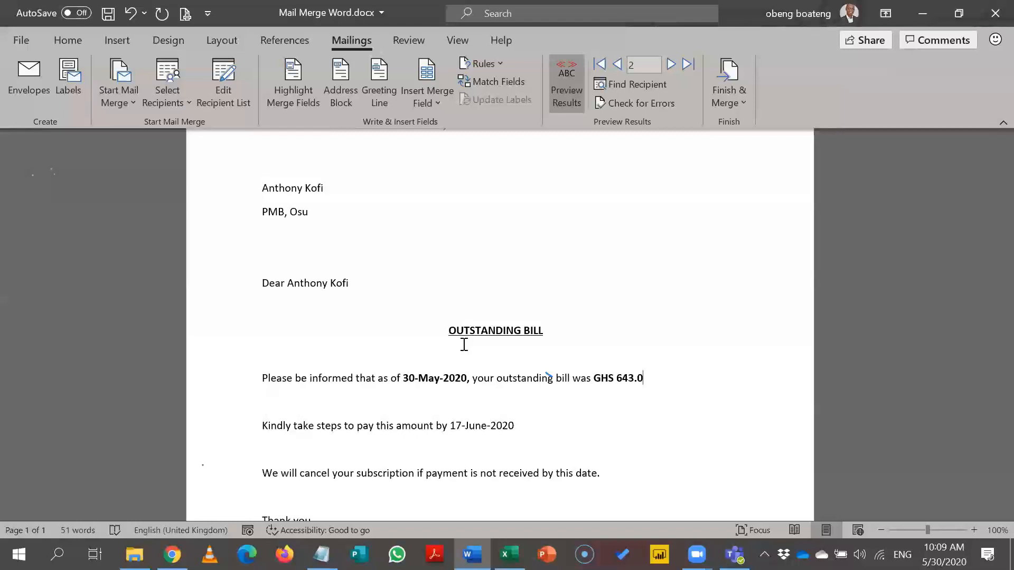
pyautogui.click(714, 223)
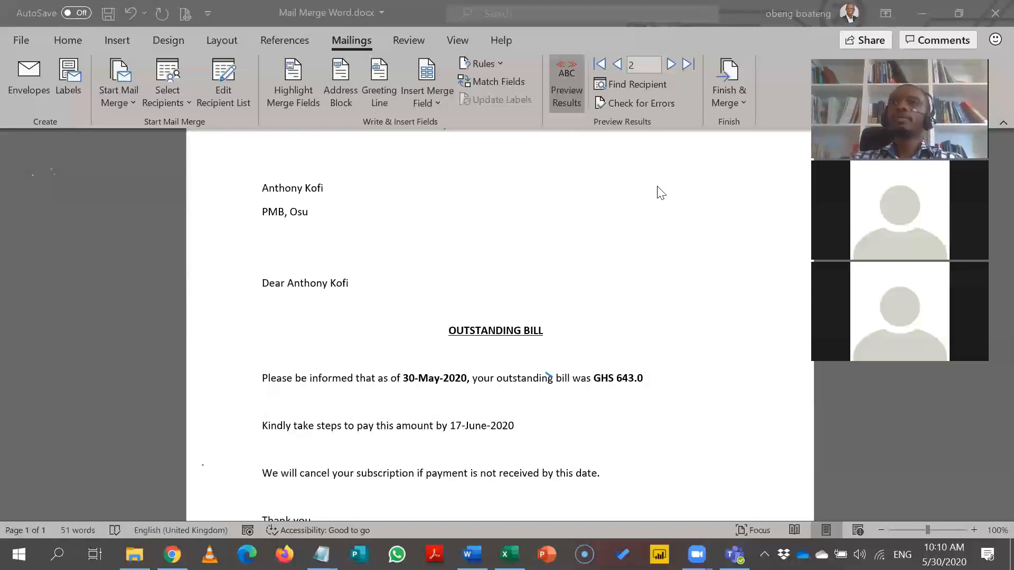
pyautogui.click(442, 103)
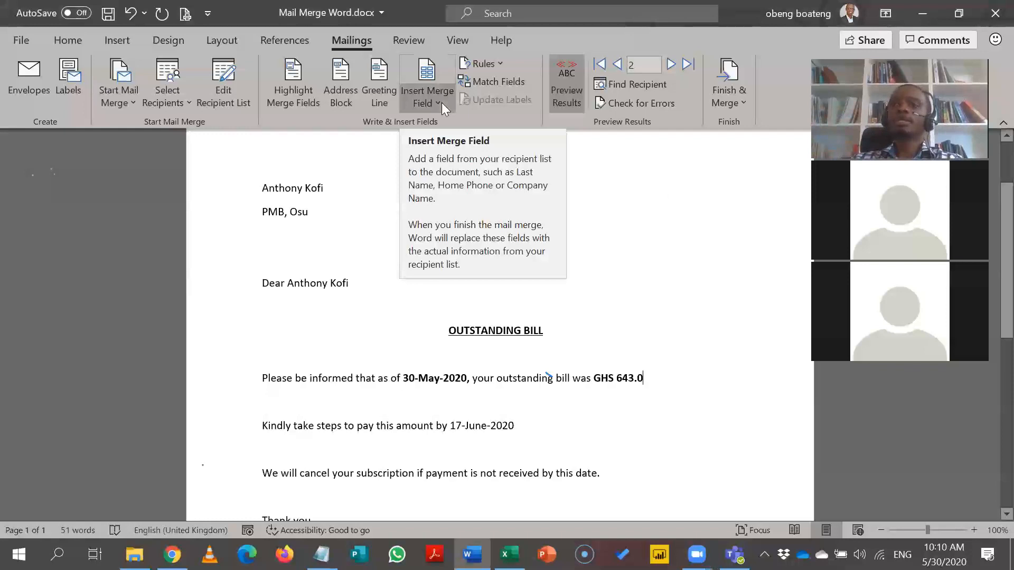
pyautogui.click(503, 83)
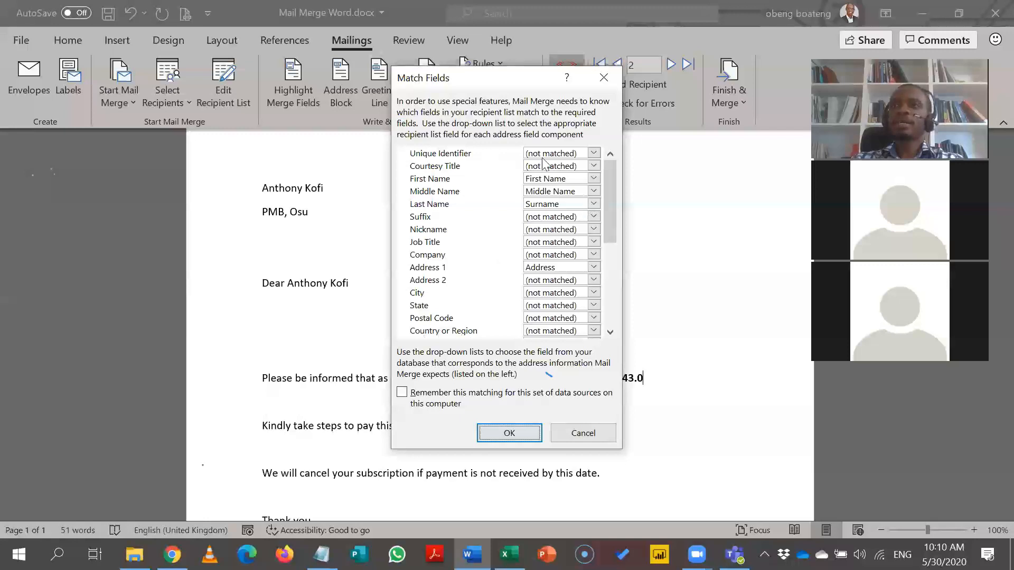
pyautogui.moveTo(609, 189); pyautogui.dragTo(597, 275)
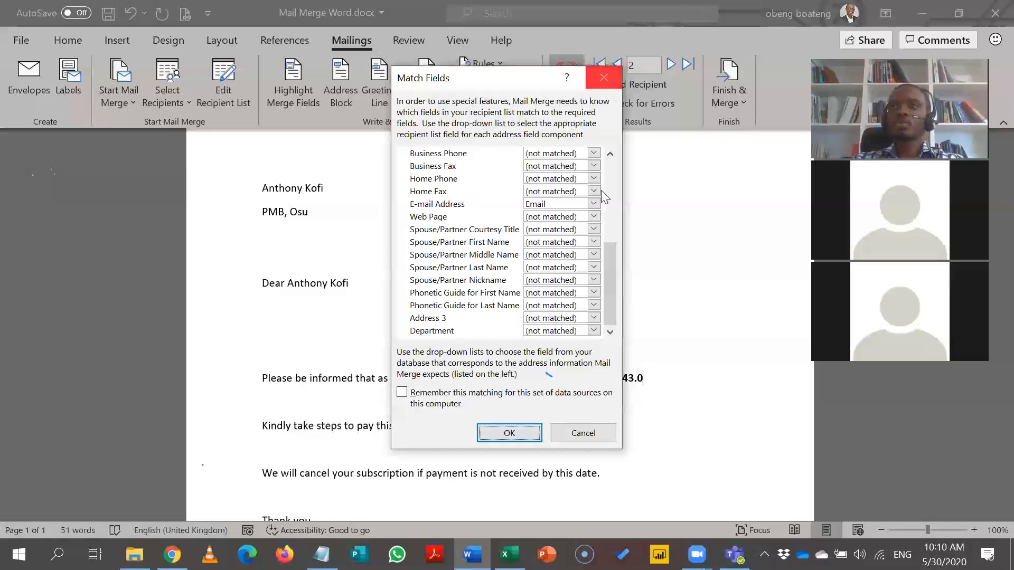
pyautogui.moveTo(610, 259); pyautogui.dragTo(614, 175)
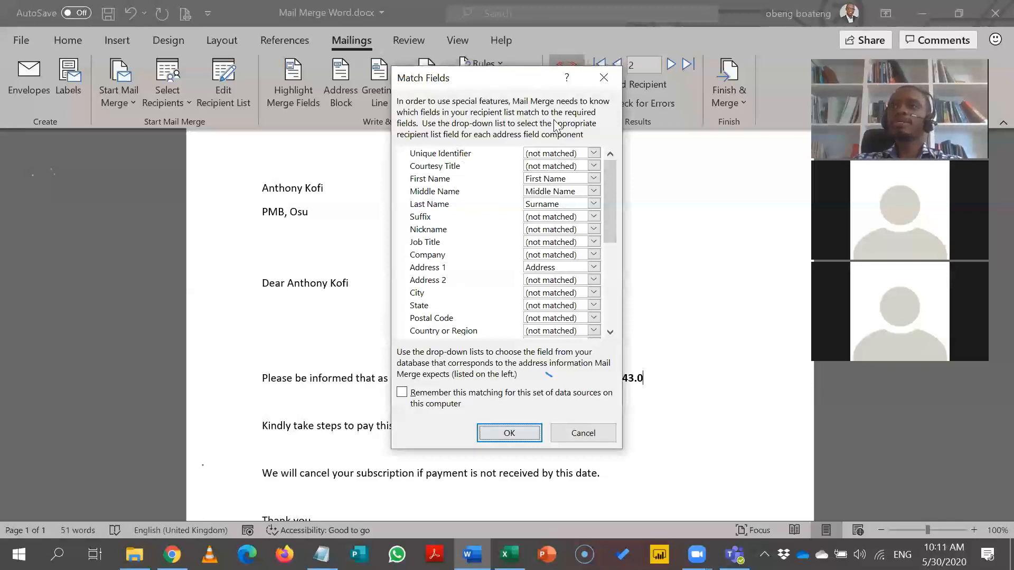
pyautogui.click(604, 77)
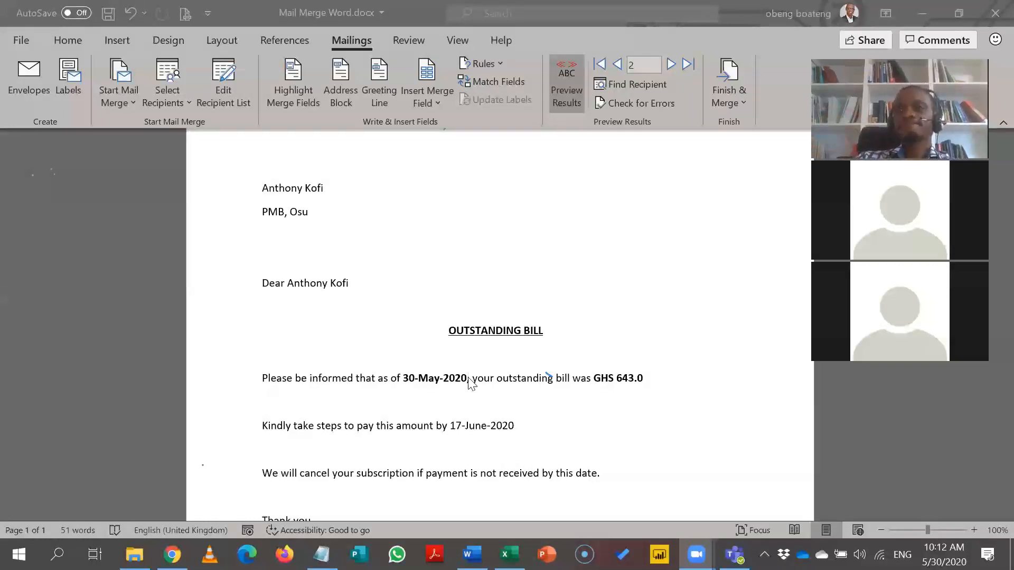
# Step: Check the bold 30-May-2020 date's formatting on the Home tab in record 2's letter
pyautogui.hotkey('alt', 'Tab')
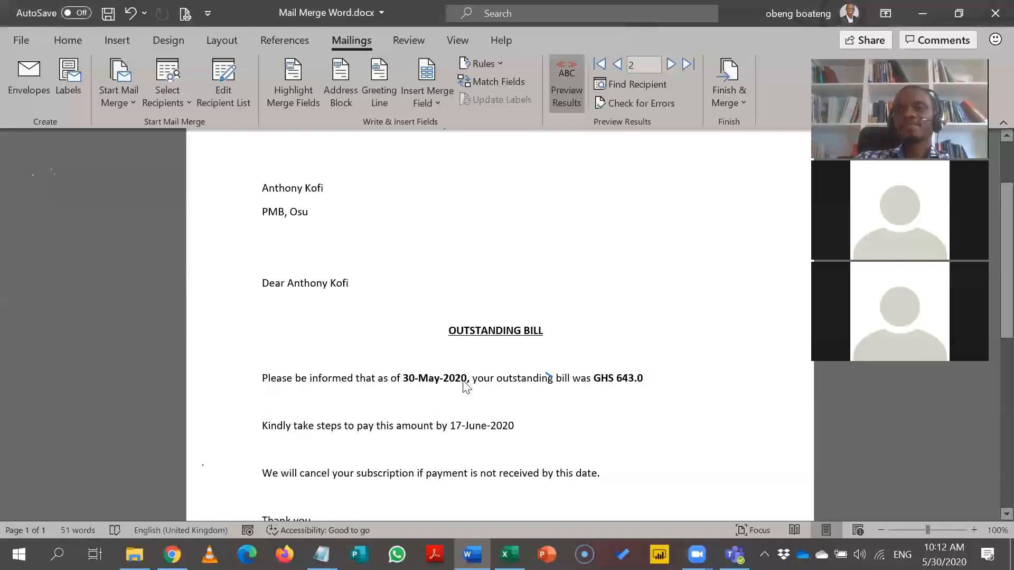
pyautogui.click(463, 380)
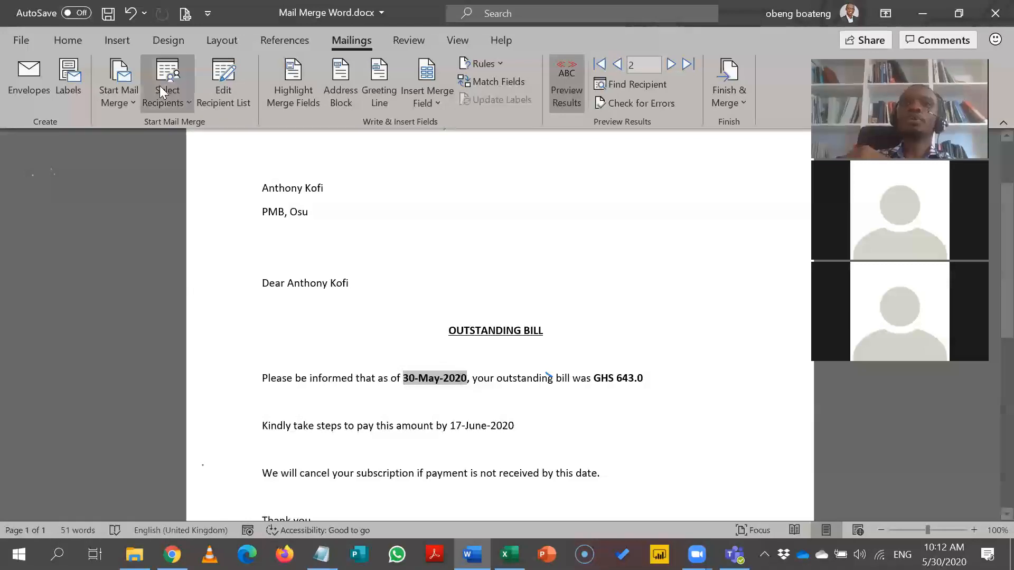
pyautogui.click(81, 41)
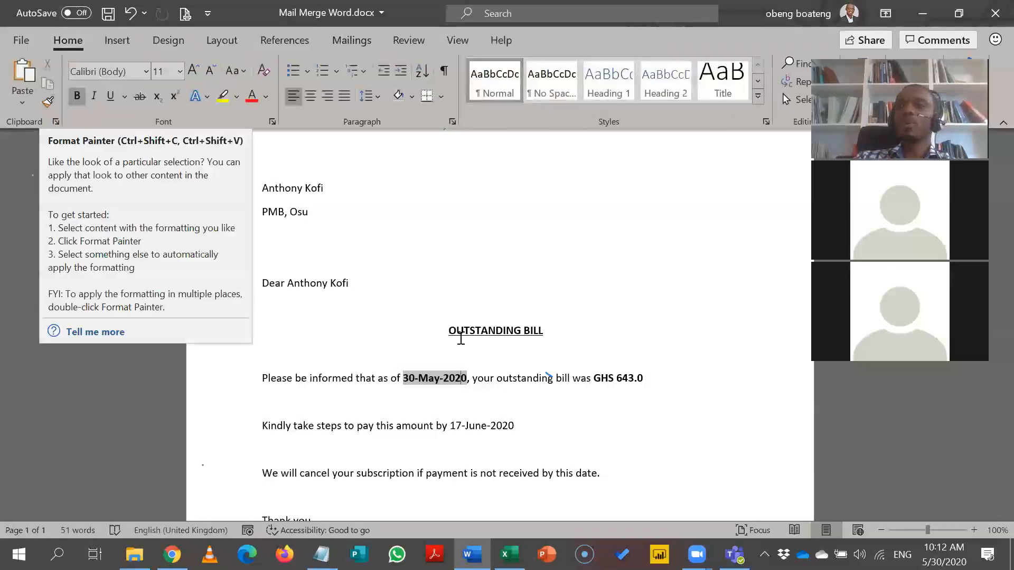
pyautogui.click(496, 403)
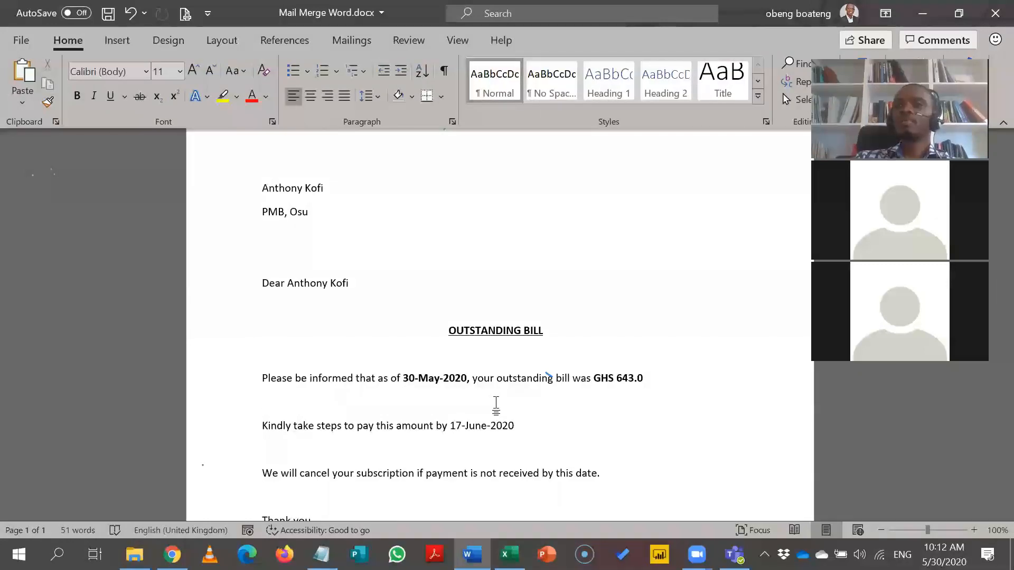
# Step: Place the cursor after 17-June-2020 and bring up the Insert Merge Field list
pyautogui.click(536, 423)
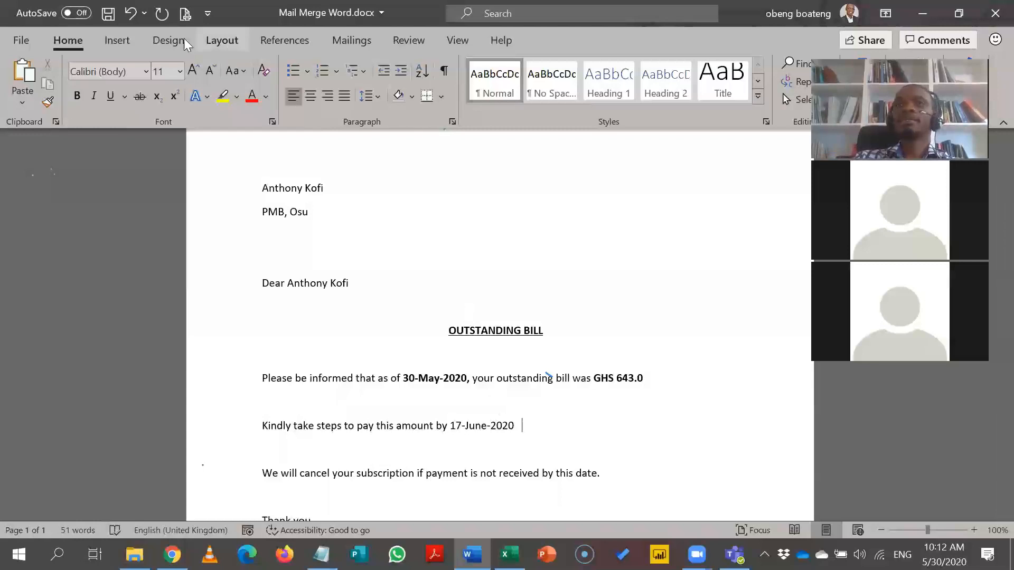
pyautogui.click(266, 42)
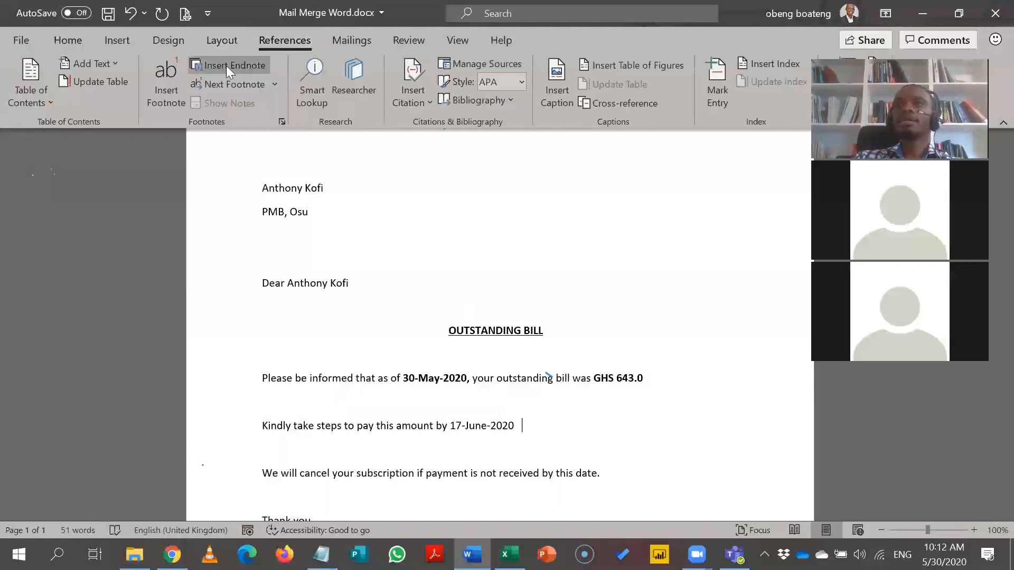
pyautogui.click(331, 42)
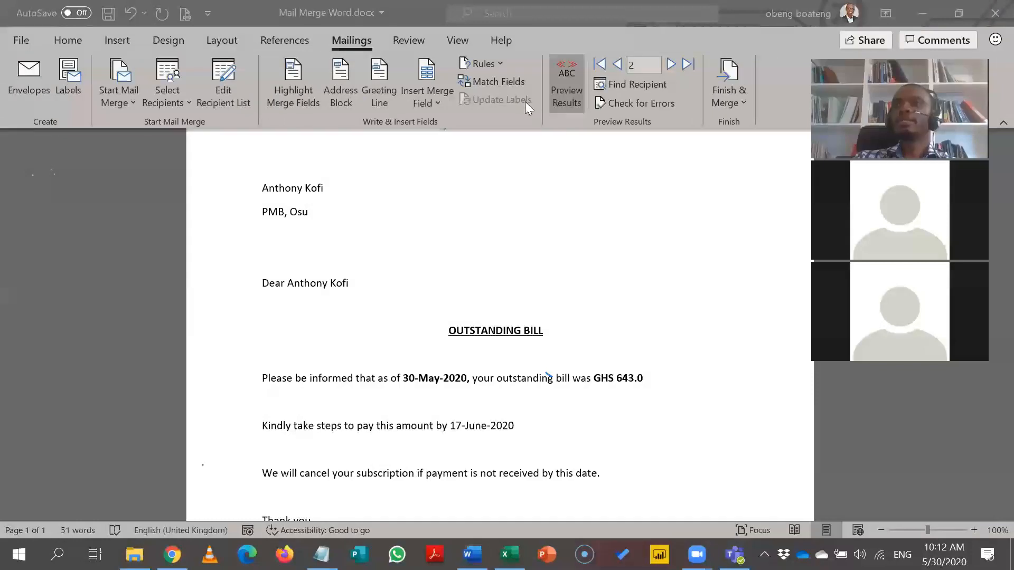
pyautogui.click(440, 95)
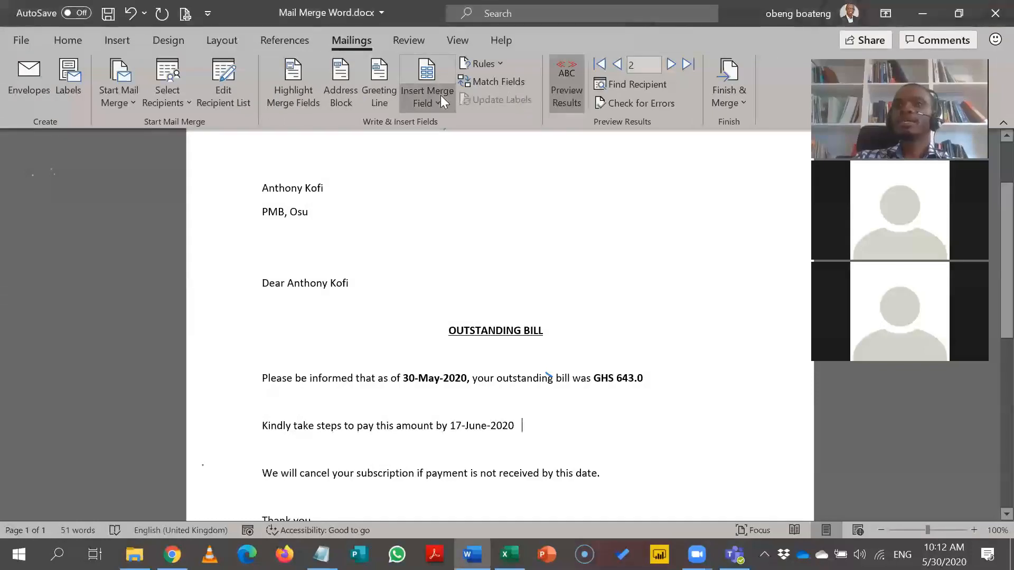
# Step: Insert a Due_Date merge field after 17-June-2020, check its code, and preview it as 6/17/2020
pyautogui.click(453, 210)
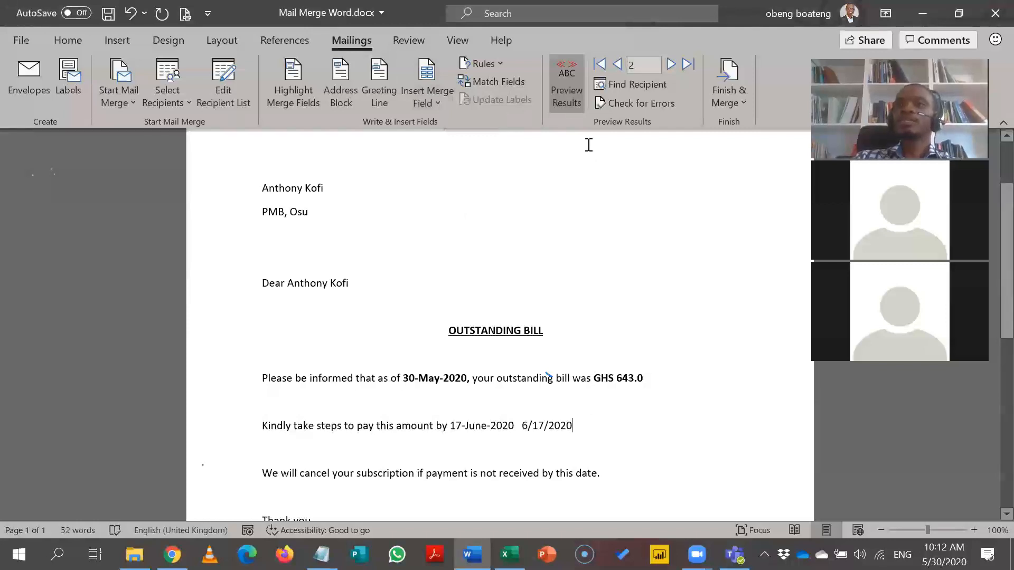
pyautogui.click(576, 100)
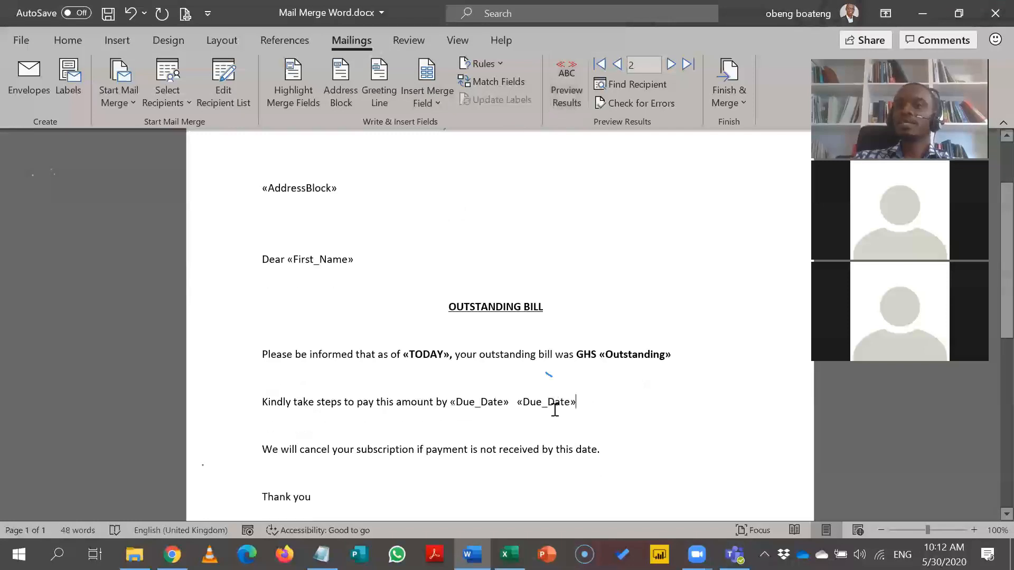
pyautogui.click(554, 404)
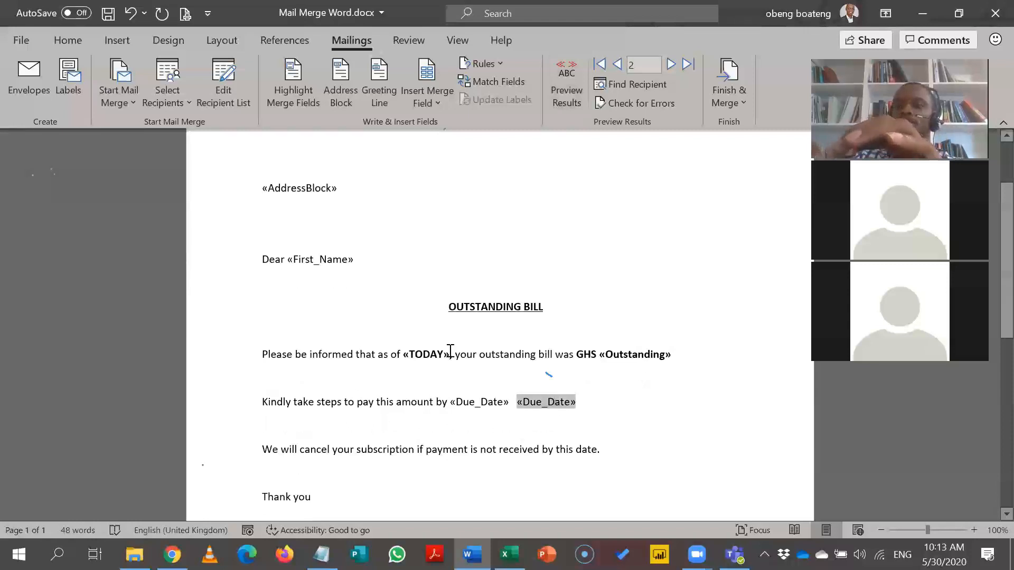
pyautogui.hotkey('alt', 'F9')
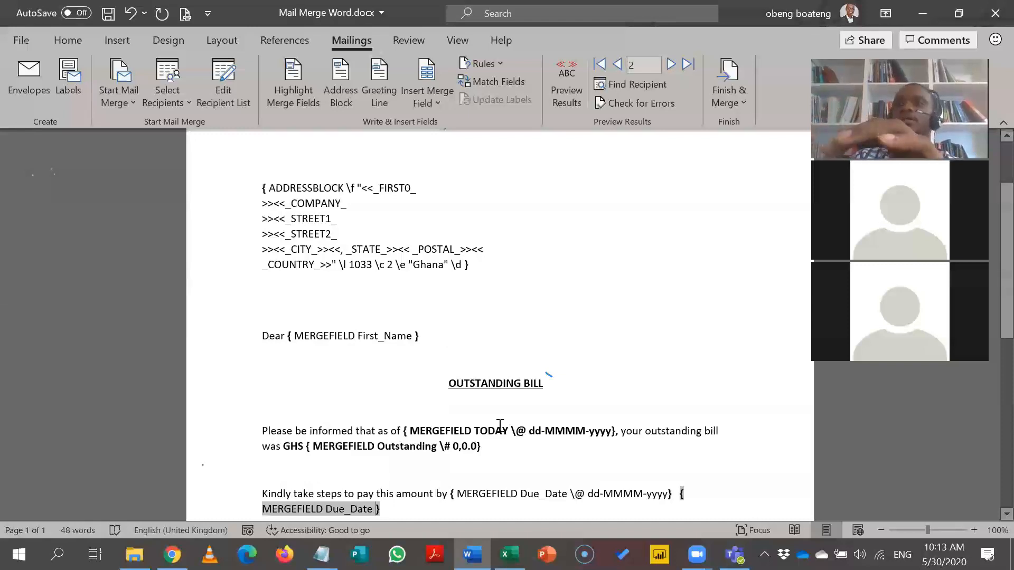
pyautogui.hotkey('alt', 'F9')
pyautogui.click(566, 100)
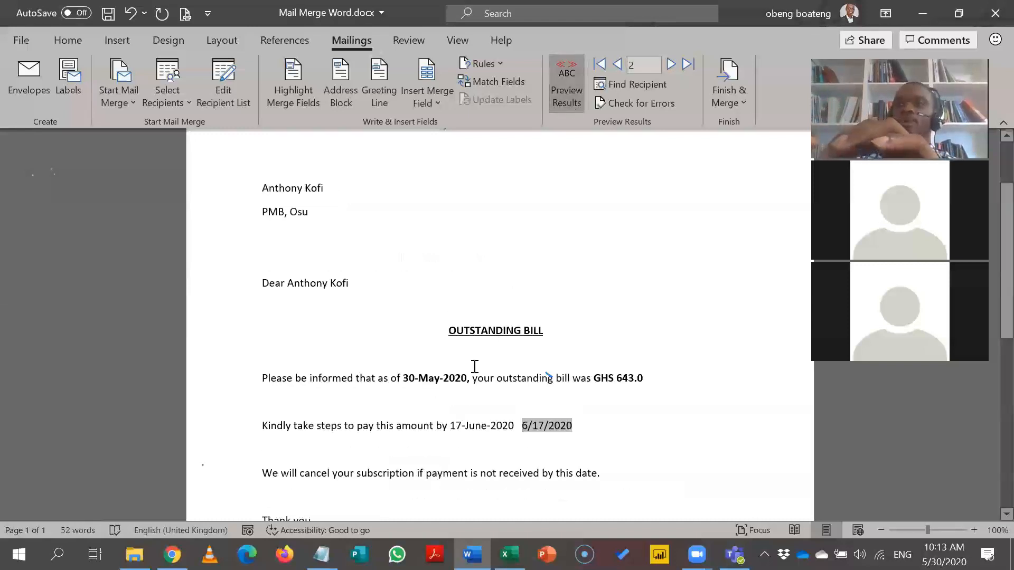
# Step: Copy 30-May-2020's bold formatting onto 6/17/2020 with Format Painter, then display field codes
pyautogui.click(463, 380)
pyautogui.doubleClick(463, 380)
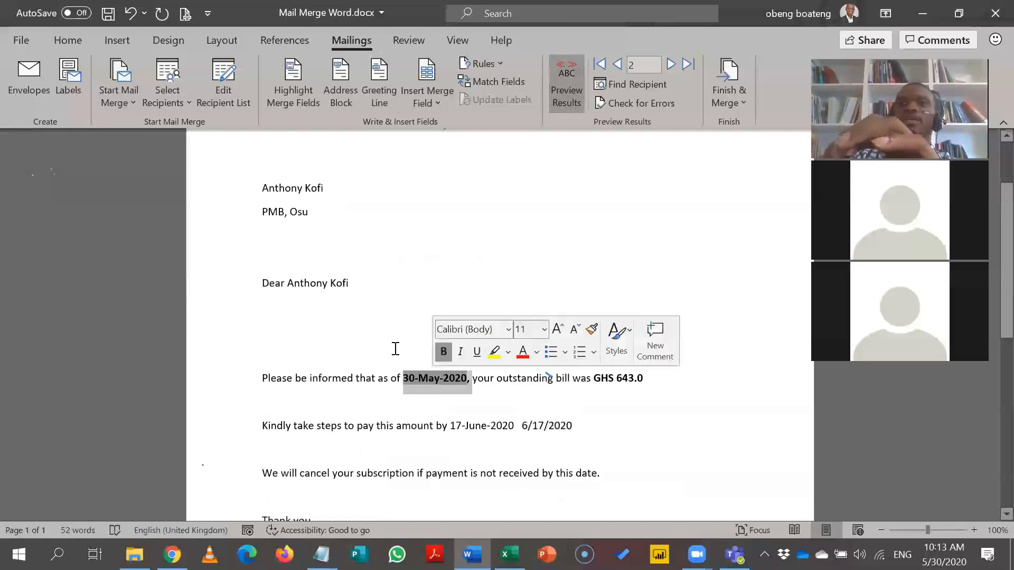
pyautogui.click(77, 35)
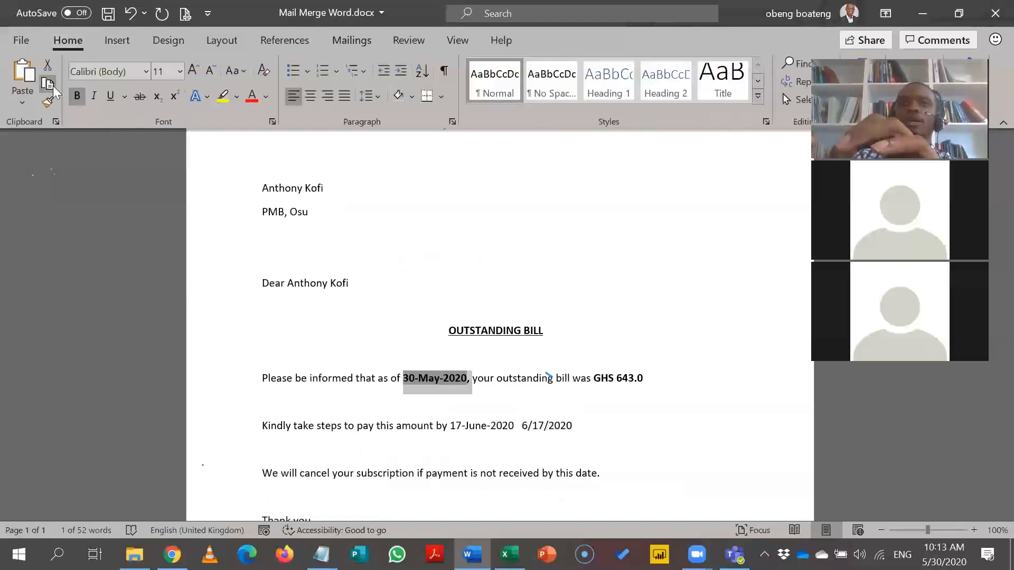
pyautogui.click(50, 102)
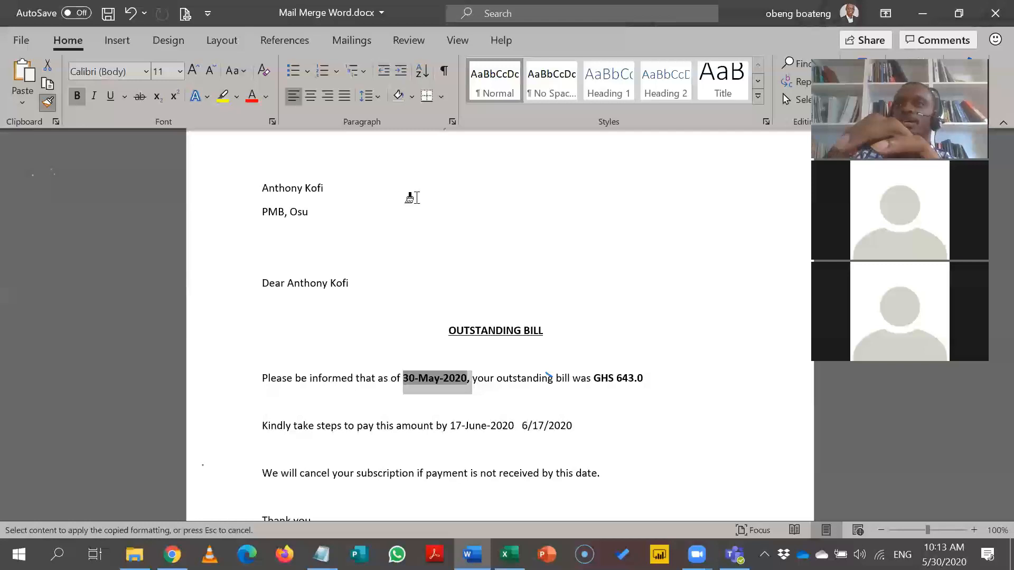
pyautogui.moveTo(569, 425); pyautogui.dragTo(522, 425)
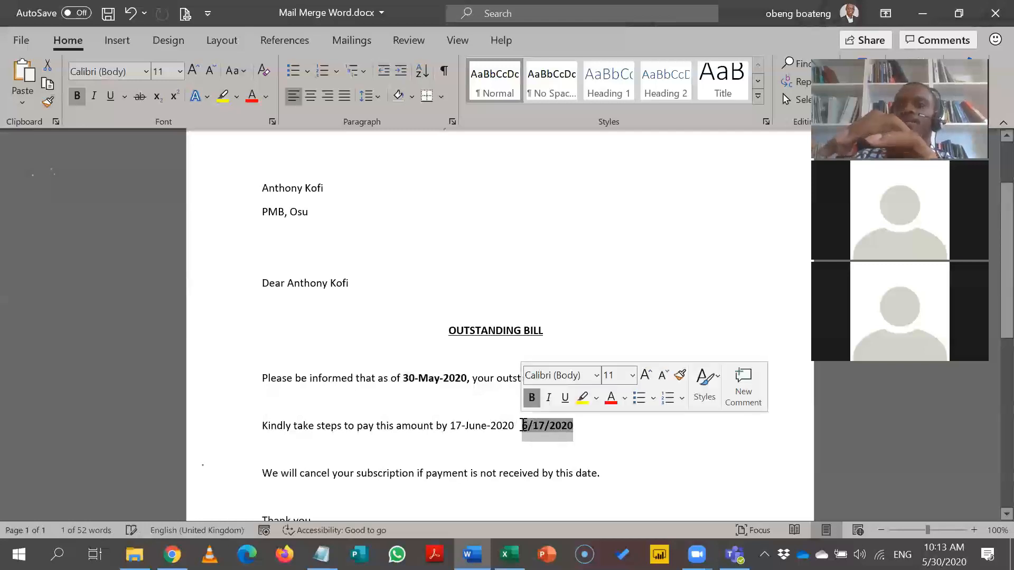
pyautogui.click(562, 424)
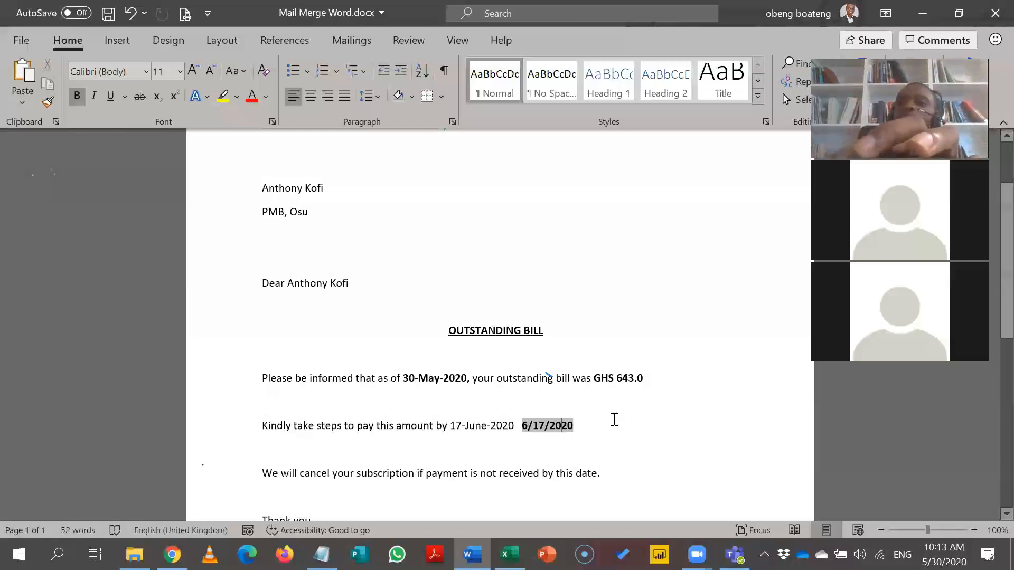
pyautogui.hotkey('alt', 'F9')
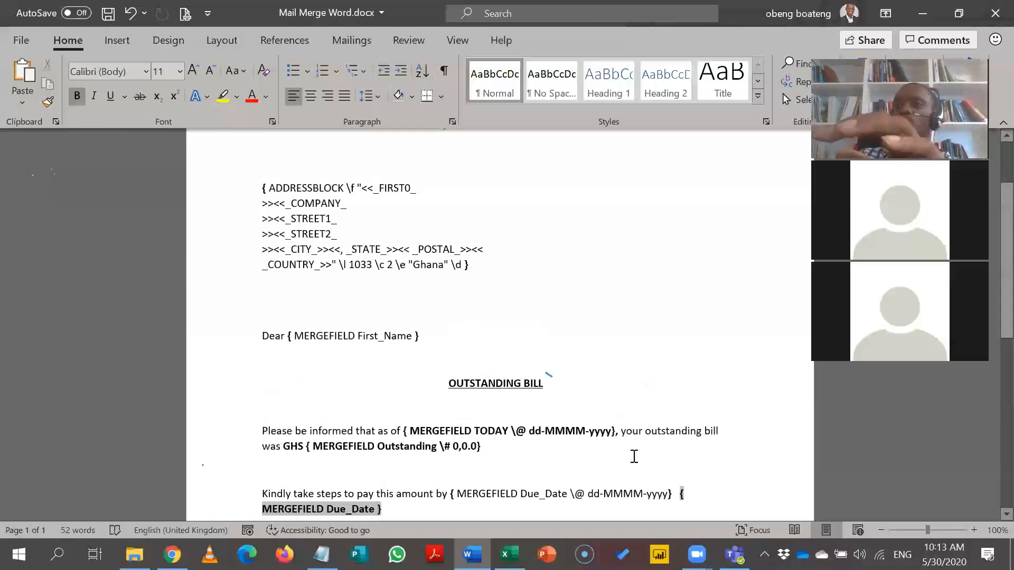
# Step: Scroll the field codes down to the payment sentence's two Due_Date fields and return to Mailings
pyautogui.scroll(-2, 991, 514)
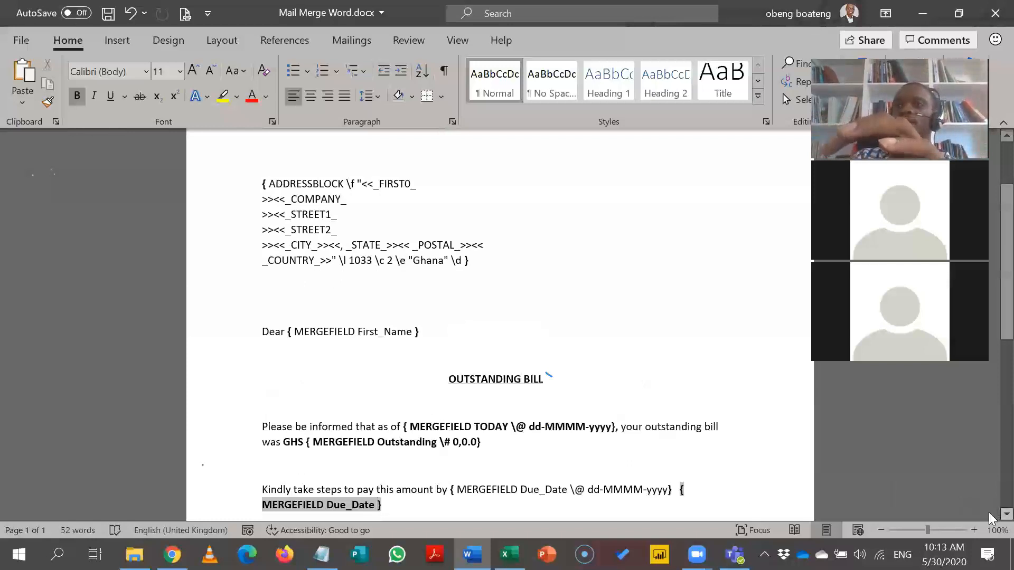
pyautogui.scroll(-1, 990, 517)
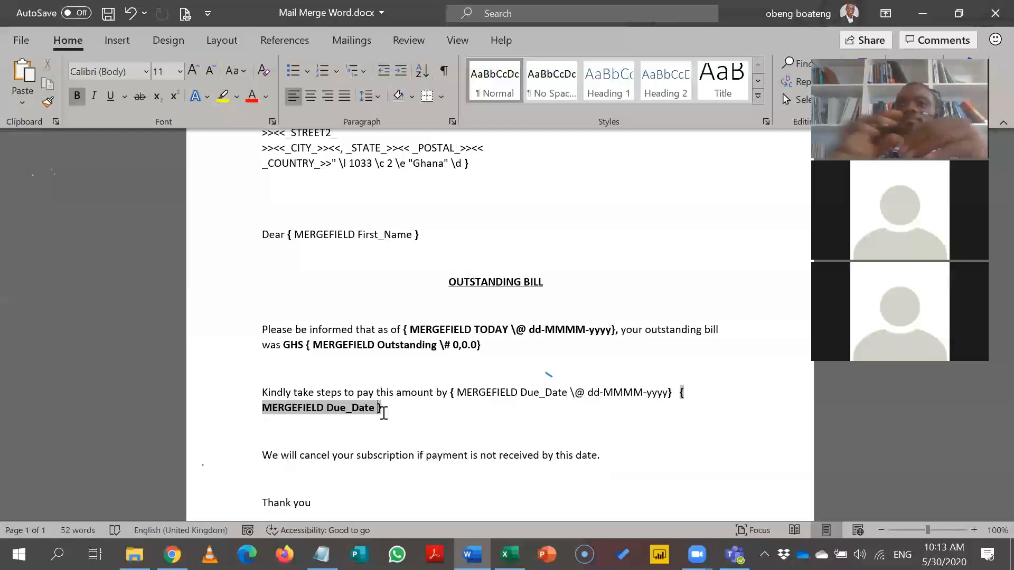
pyautogui.click(356, 42)
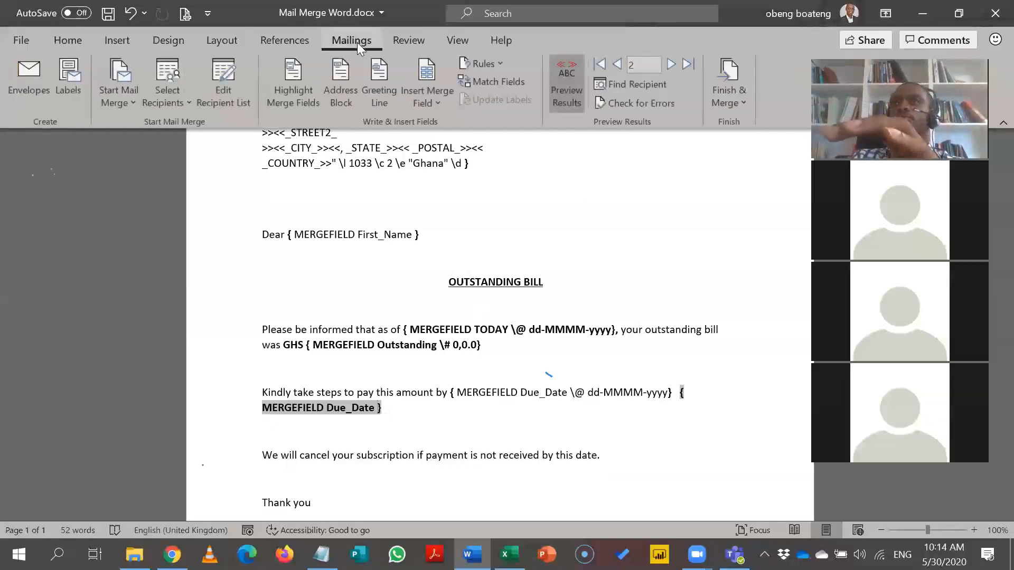
# Step: Select the added 6/17/2020 Due_Date field and delete it, leaving one «Due_Date»
pyautogui.click(570, 100)
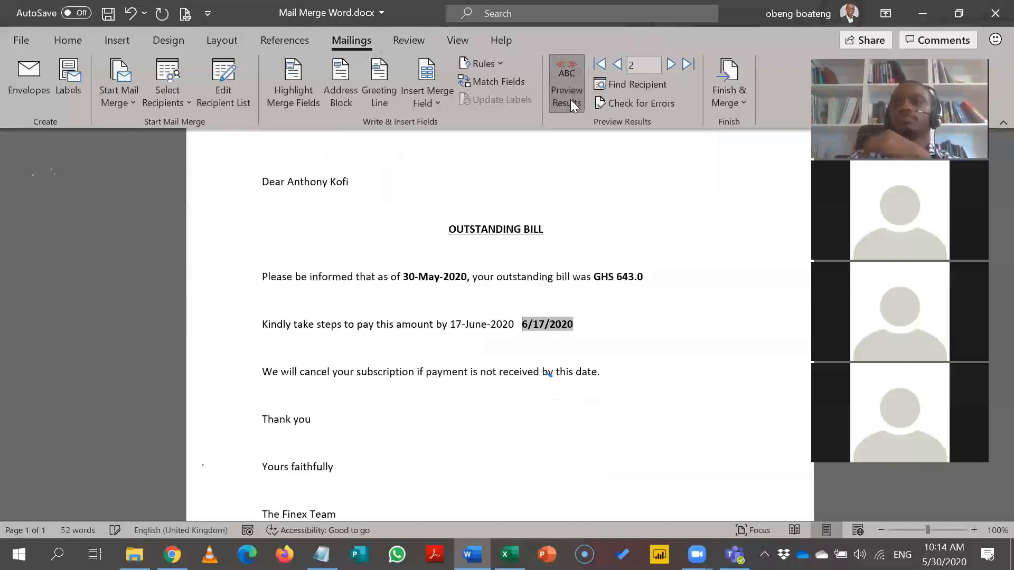
pyautogui.click(617, 331)
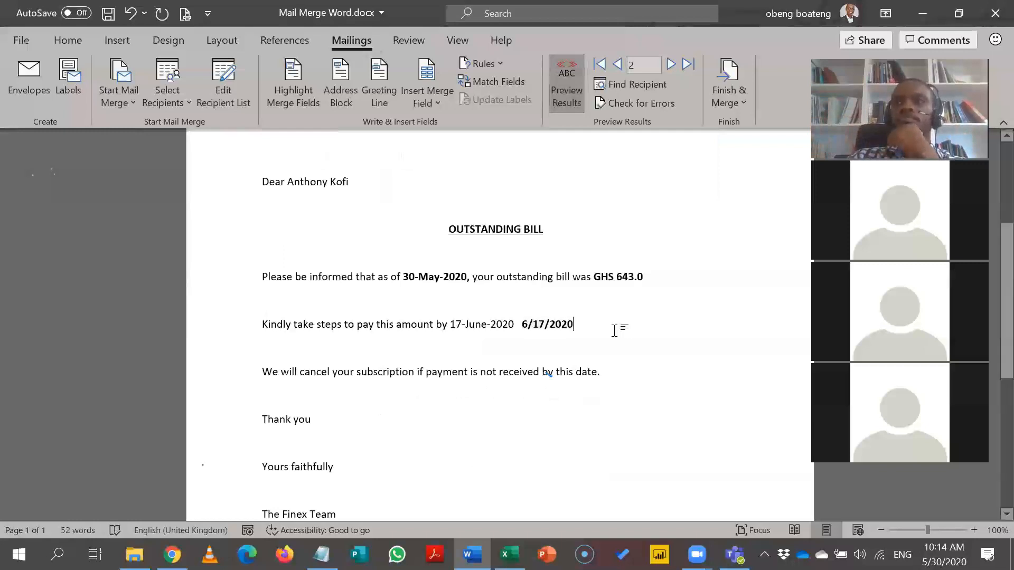
pyautogui.doubleClick(591, 322)
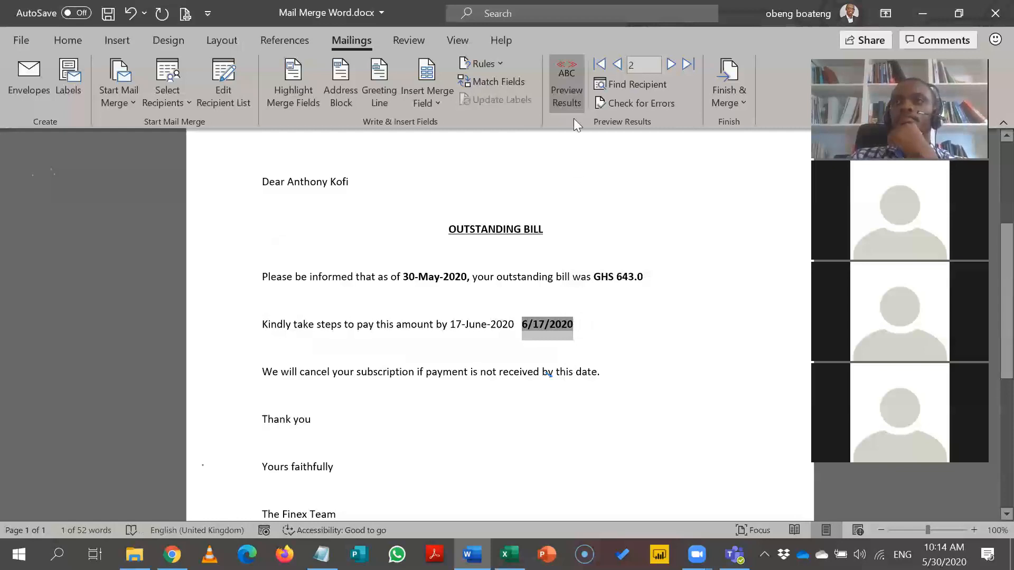
pyautogui.click(570, 94)
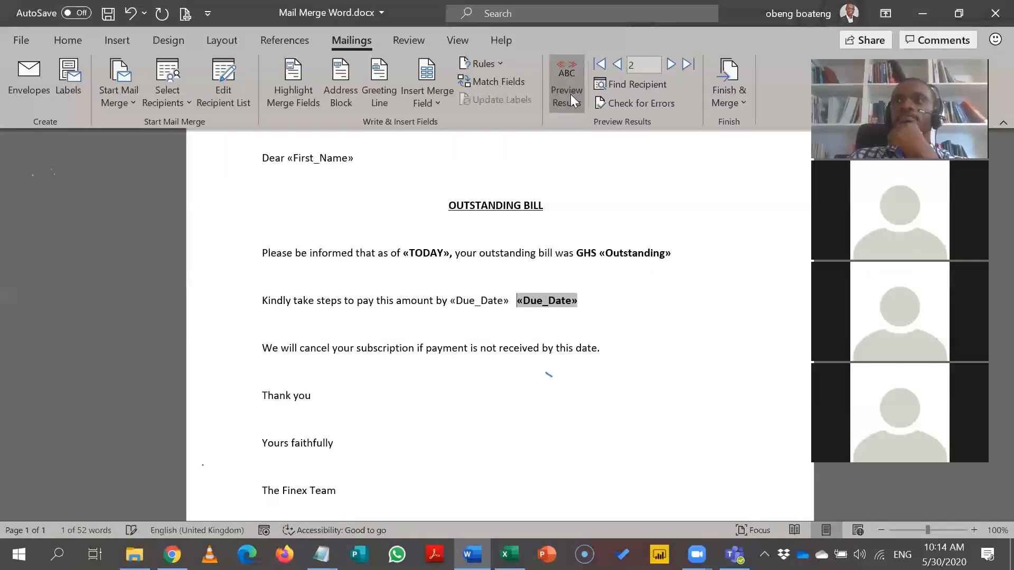
pyautogui.press('Delete')
pyautogui.press('Delete')
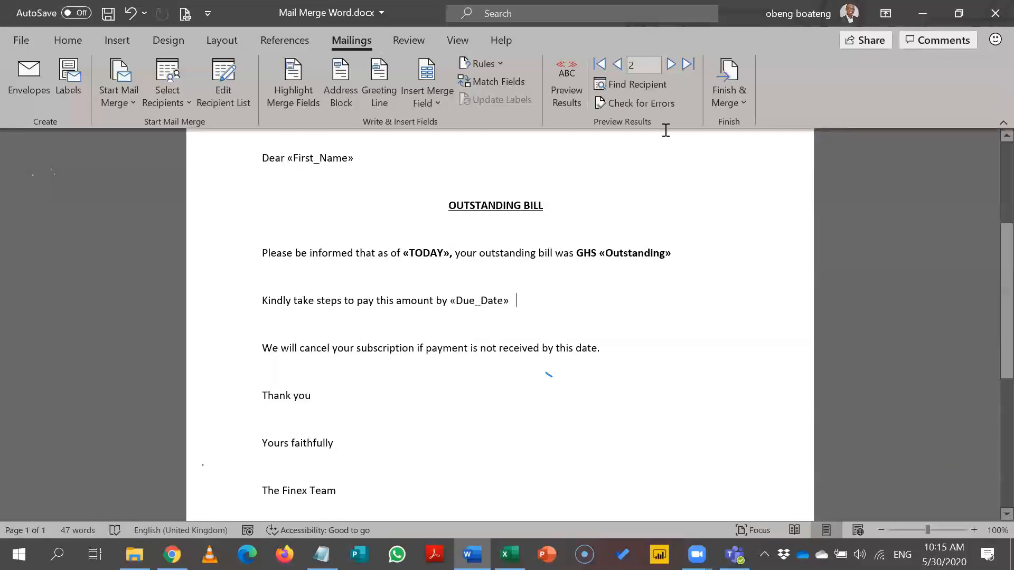
# Step: Open the Finish & Merge dropdown on the Mailings tab
pyautogui.click(731, 103)
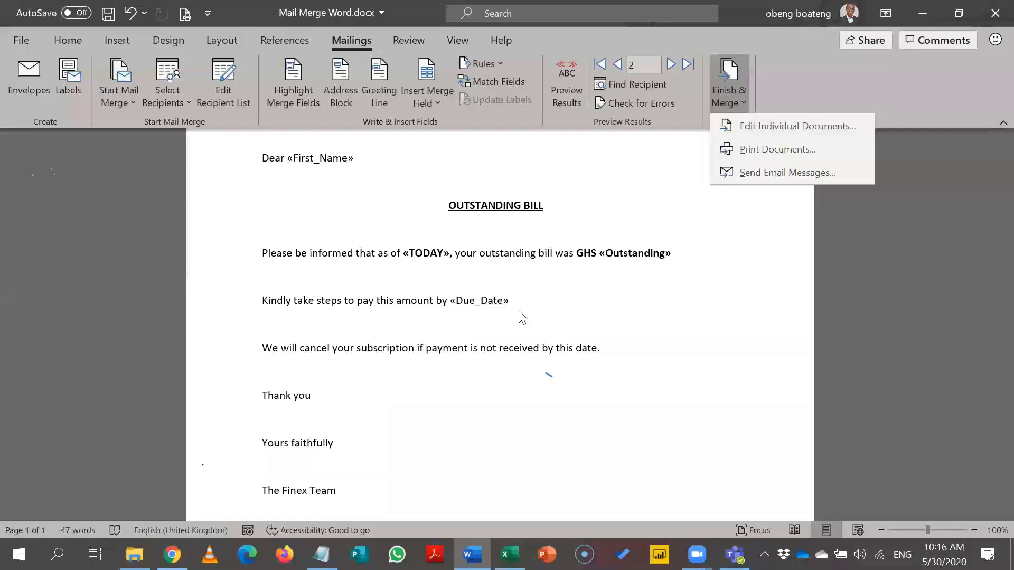
# Step: Preview results and advance to record 3's letter, GHS 700.0 due 16-June-2020
pyautogui.click(571, 93)
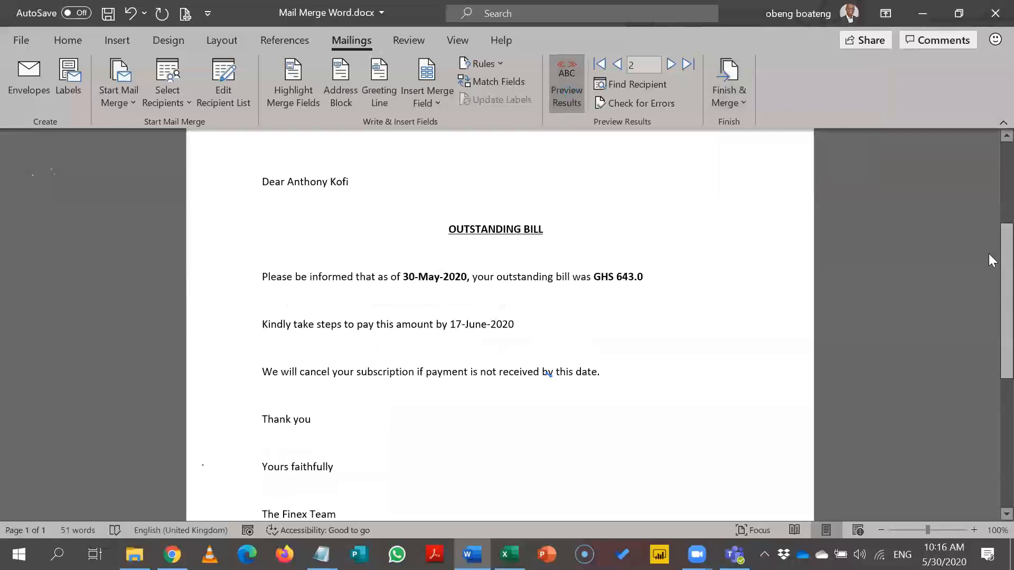
pyautogui.scroll(3, 988, 211)
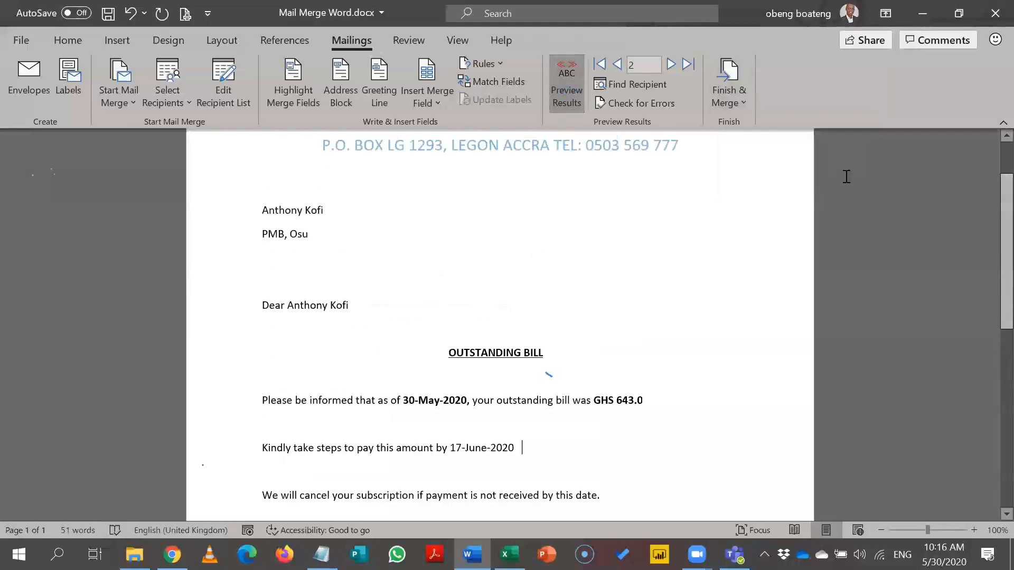
pyautogui.click(671, 64)
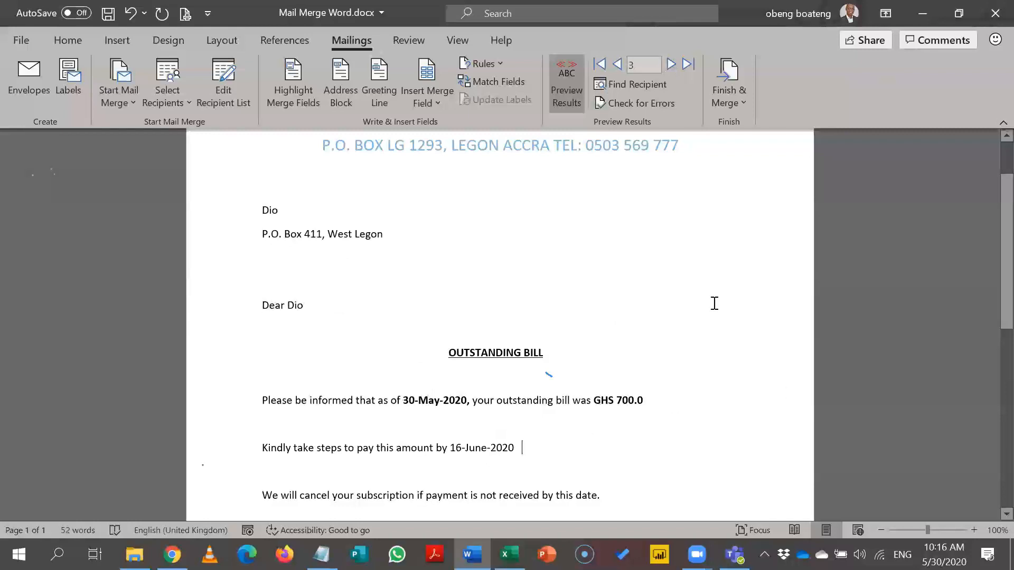
pyautogui.click(730, 96)
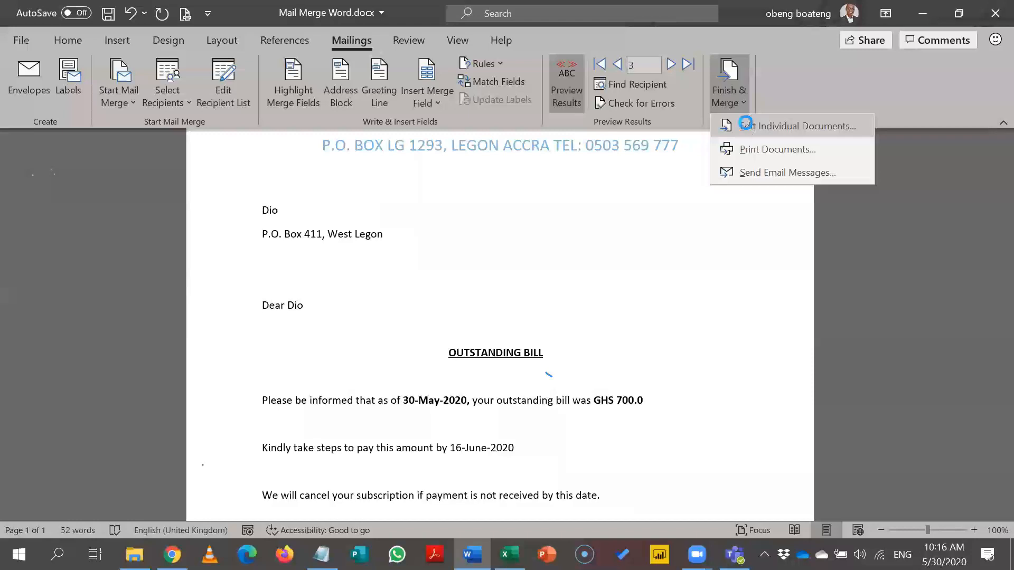
# Step: Merge all records into a new document with Edit Individual Documents
pyautogui.click(748, 127)
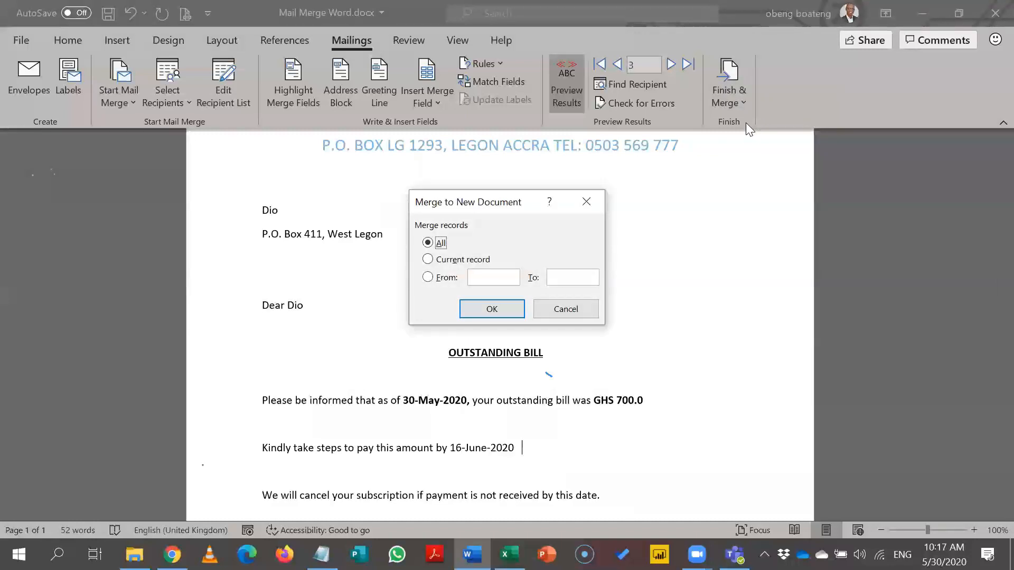
pyautogui.click(468, 260)
pyautogui.click(441, 244)
pyautogui.click(478, 311)
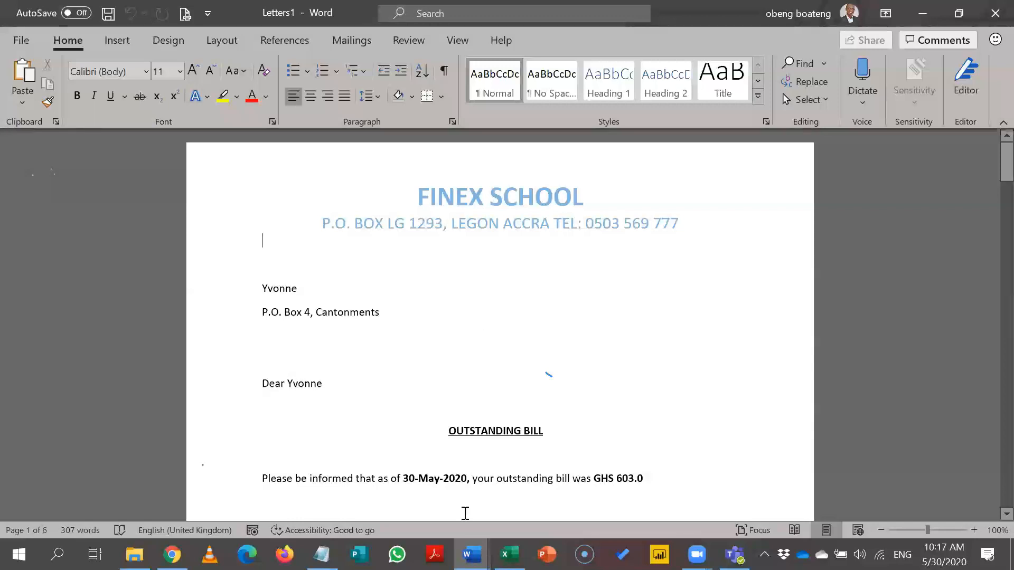
# Step: Switch to the new Letters1 document and scroll through its six pages
pyautogui.moveTo(471, 554)
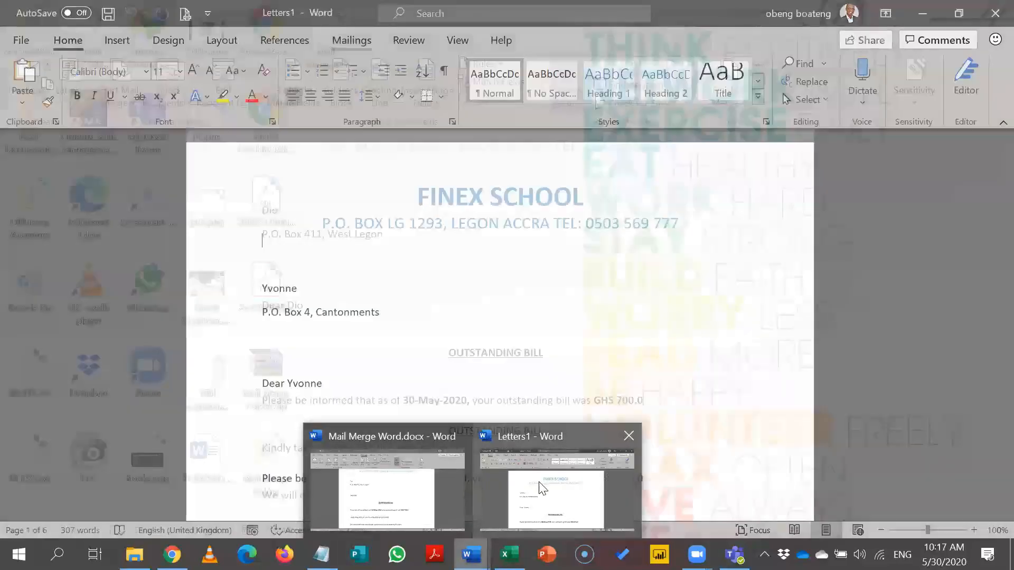
pyautogui.click(541, 485)
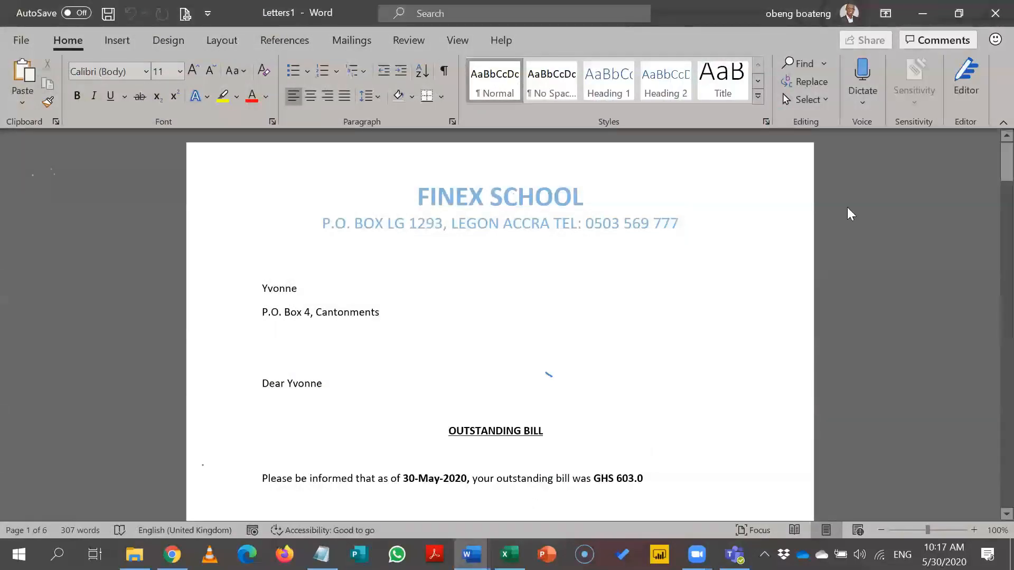
pyautogui.moveTo(990, 172); pyautogui.dragTo(989, 405)
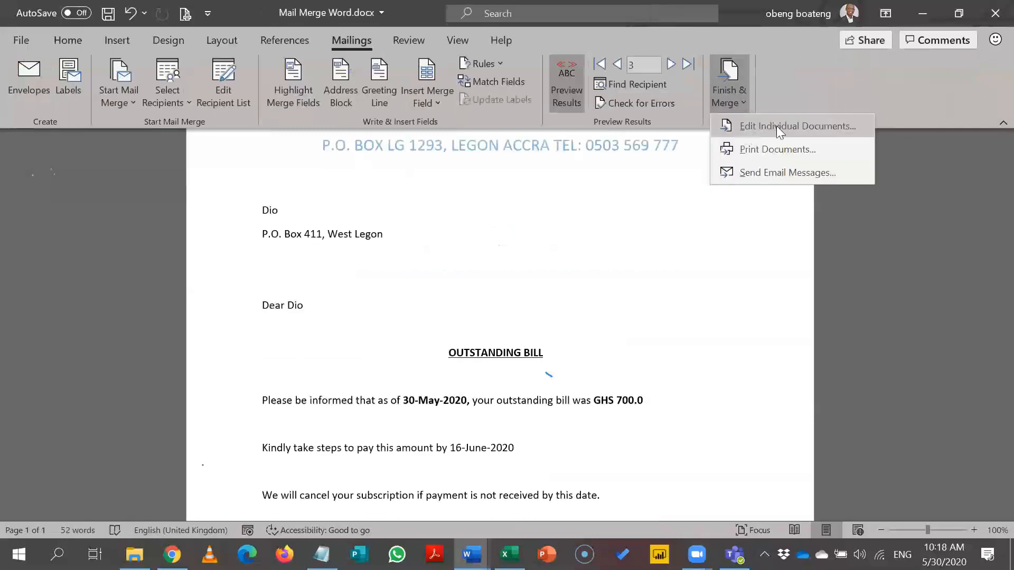
# Step: Merge records 2 to 4 into a new individual document, Letters2
pyautogui.click(776, 125)
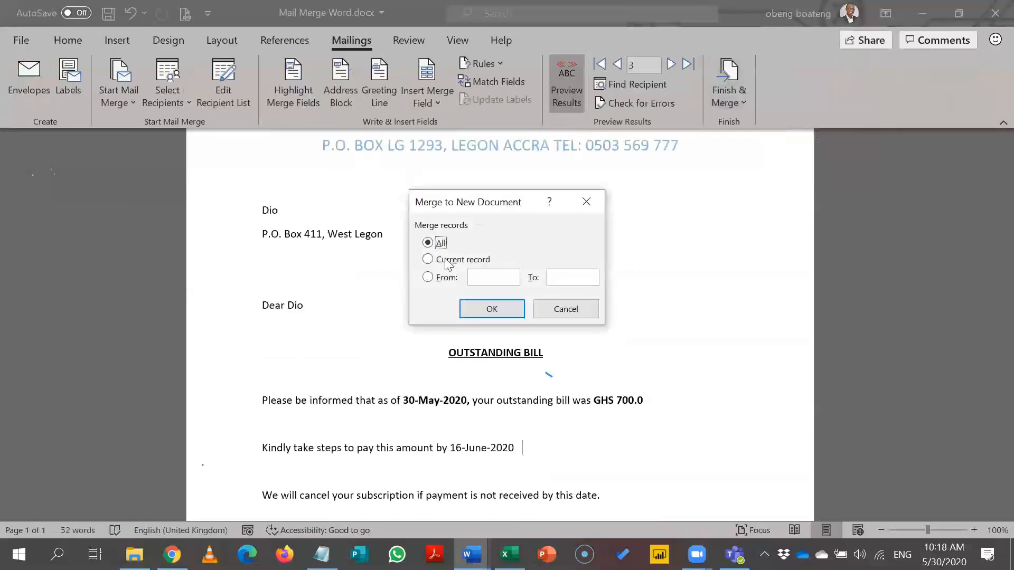
pyautogui.click(443, 277)
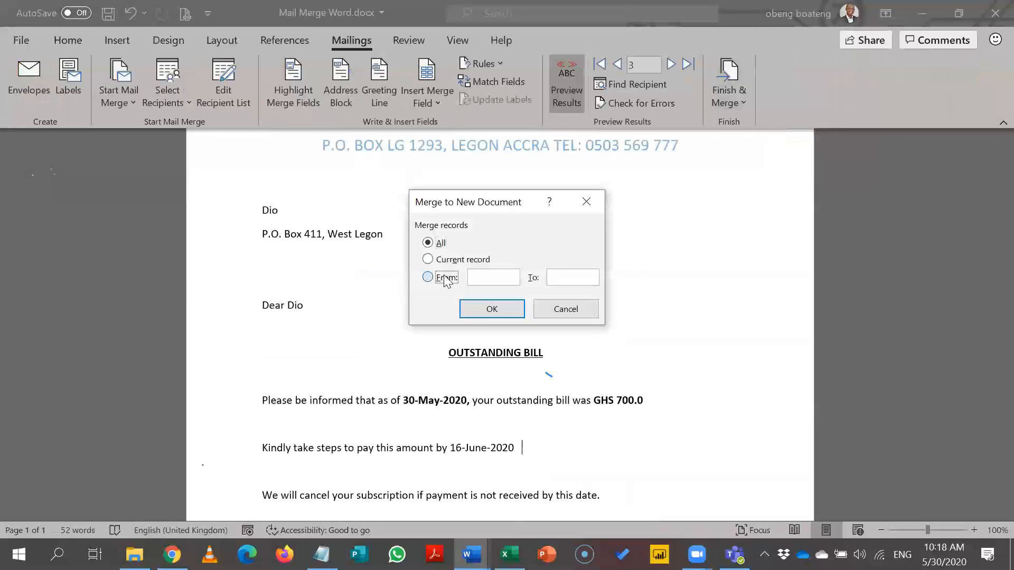
pyautogui.click(486, 278)
pyautogui.write('2')
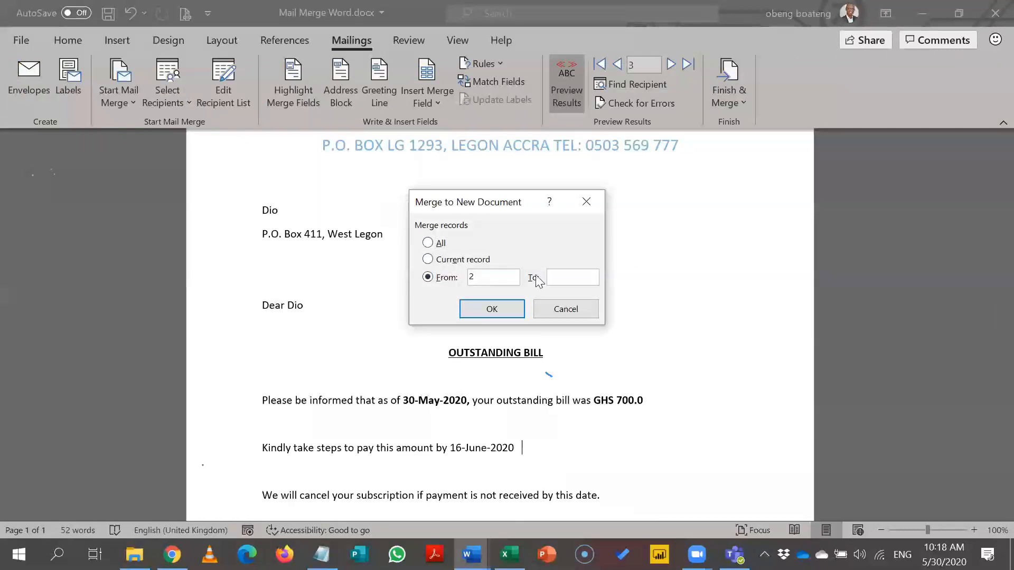
pyautogui.click(558, 273)
pyautogui.write('4')
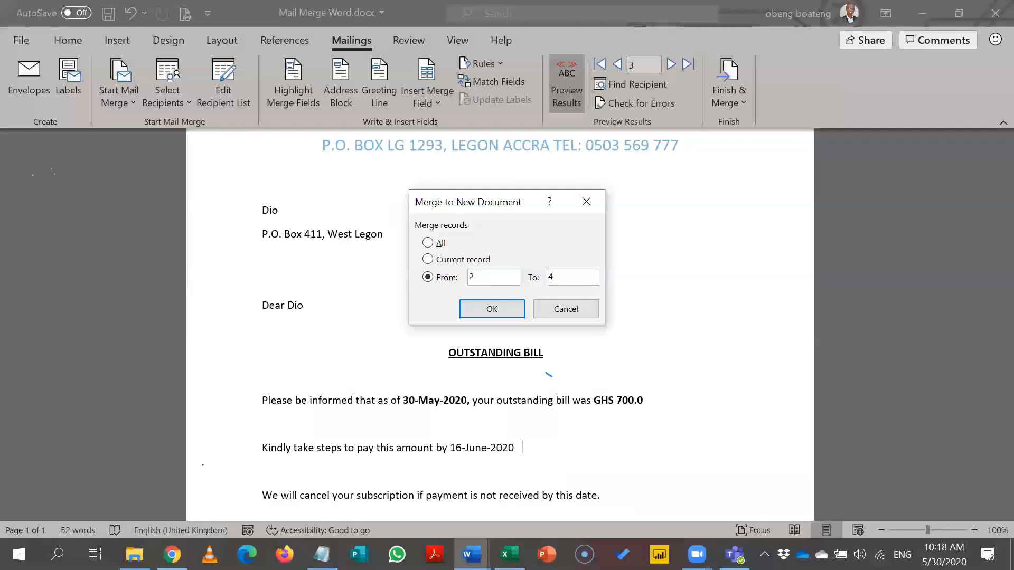
pyautogui.click(516, 308)
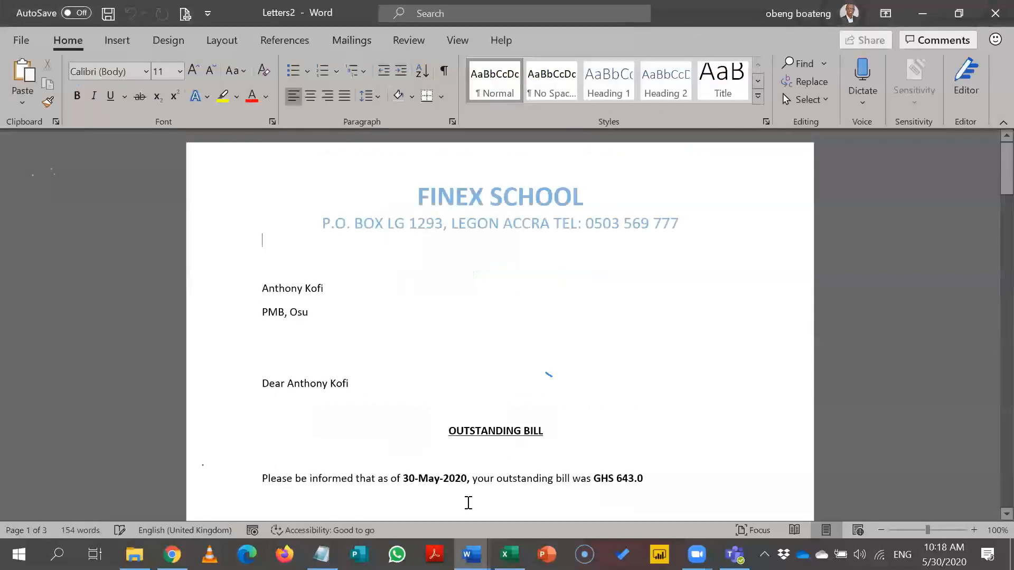
# Step: Review Letters2, then switch back to Mail Merge Word.docx
pyautogui.click(471, 554)
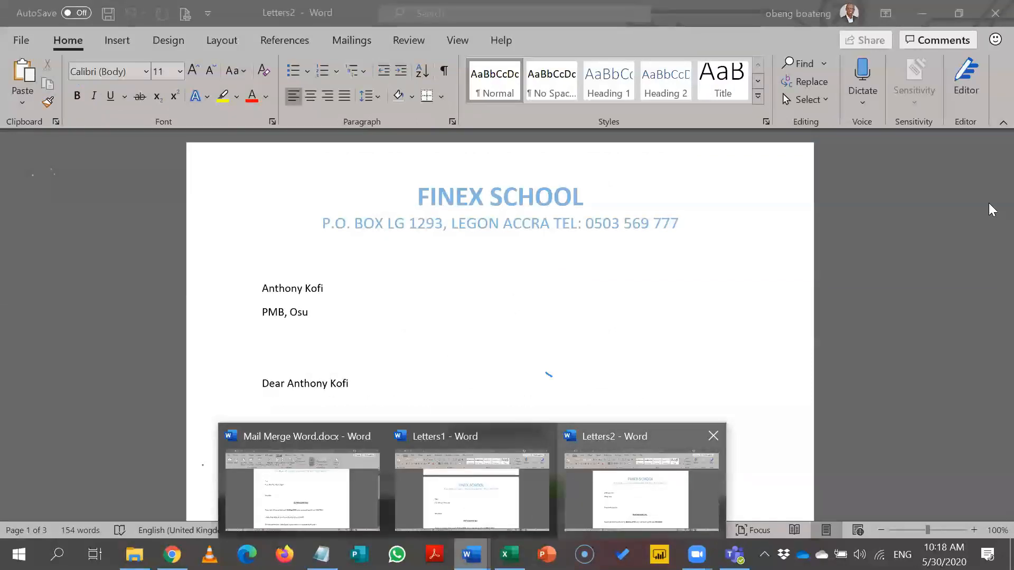
pyautogui.moveTo(991, 216)
pyautogui.mouseDown()
pyautogui.moveTo(991, 483)
pyautogui.moveTo(991, 222)
pyautogui.mouseUp()
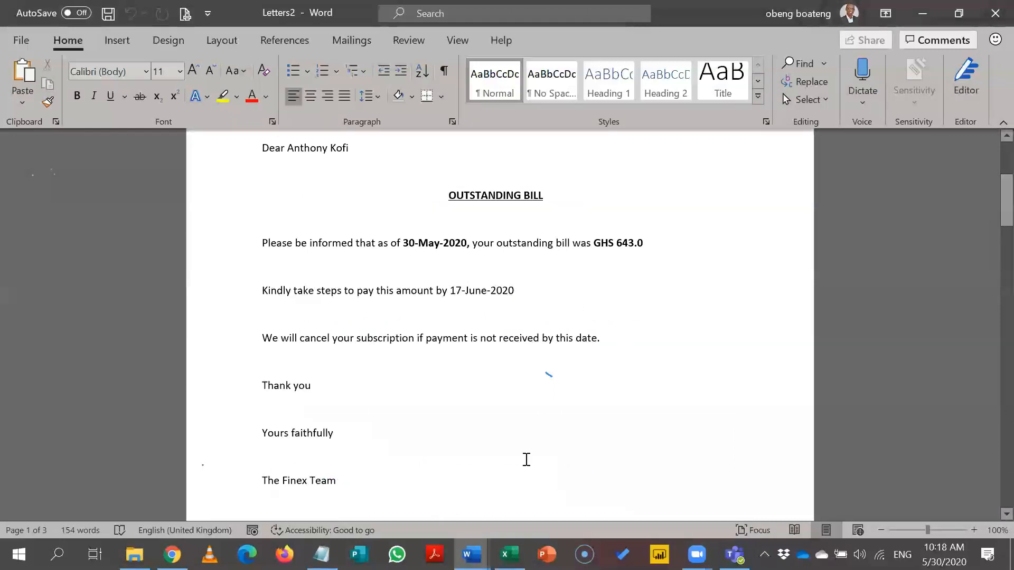
pyautogui.moveTo(472, 555)
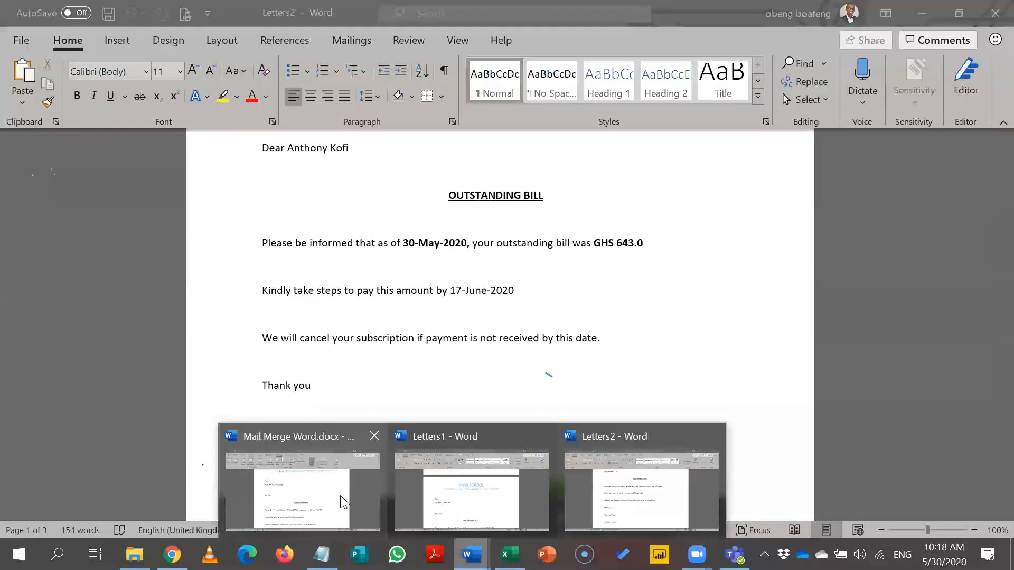
pyautogui.click(341, 497)
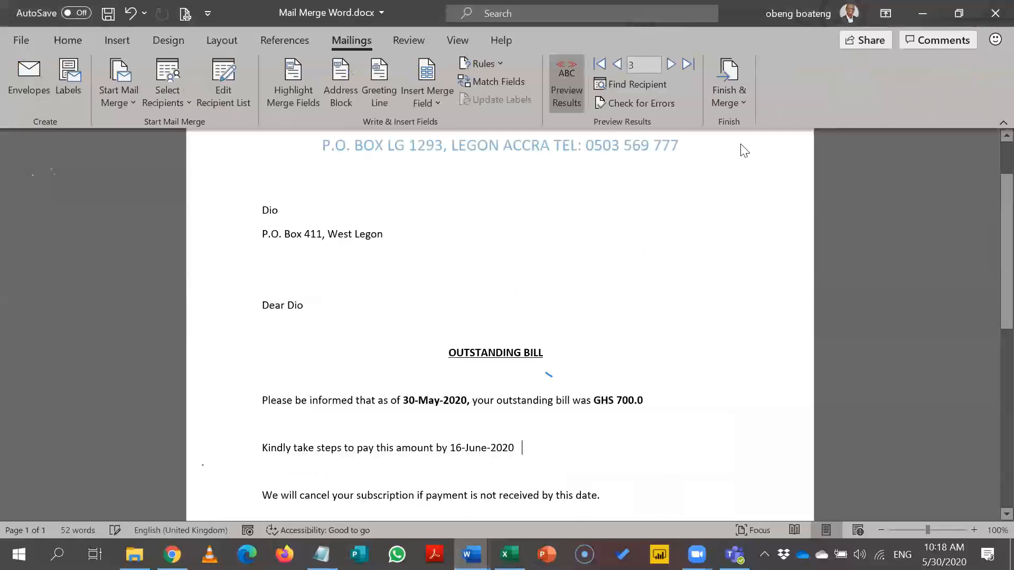
# Step: Choose Finish & Merge > Print Documents for all records
pyautogui.click(728, 90)
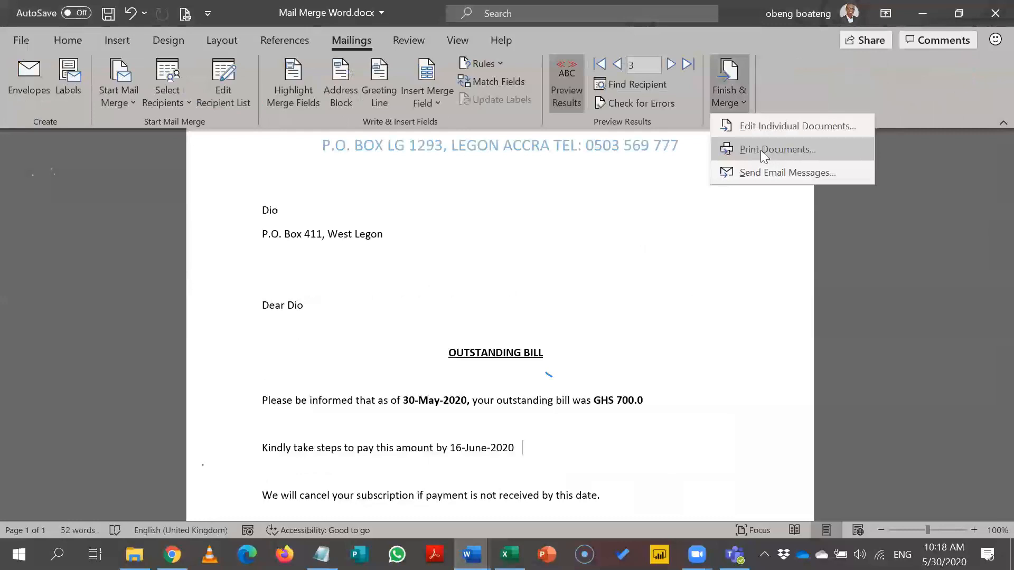
pyautogui.click(760, 150)
pyautogui.click(436, 246)
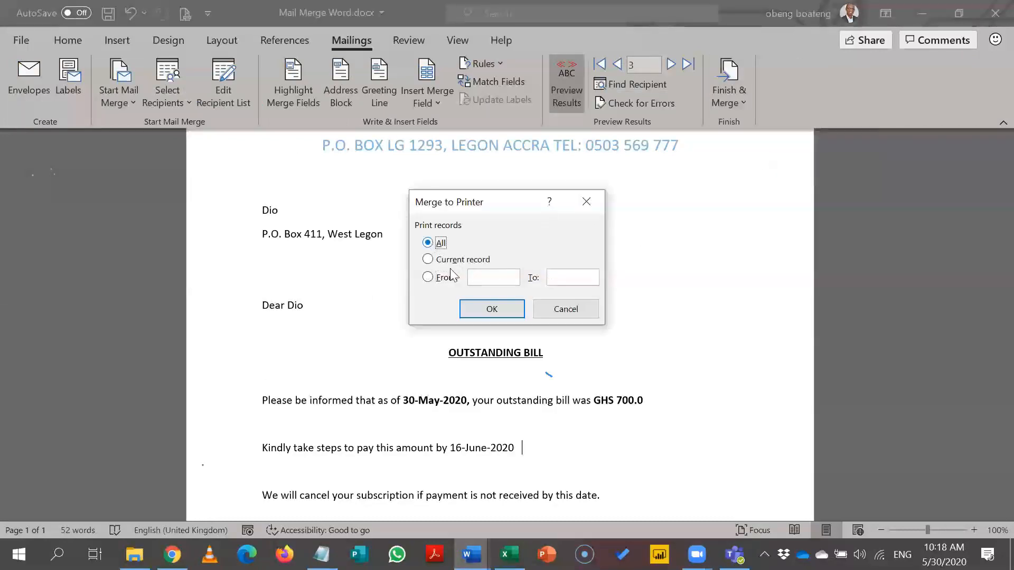
pyautogui.click(492, 309)
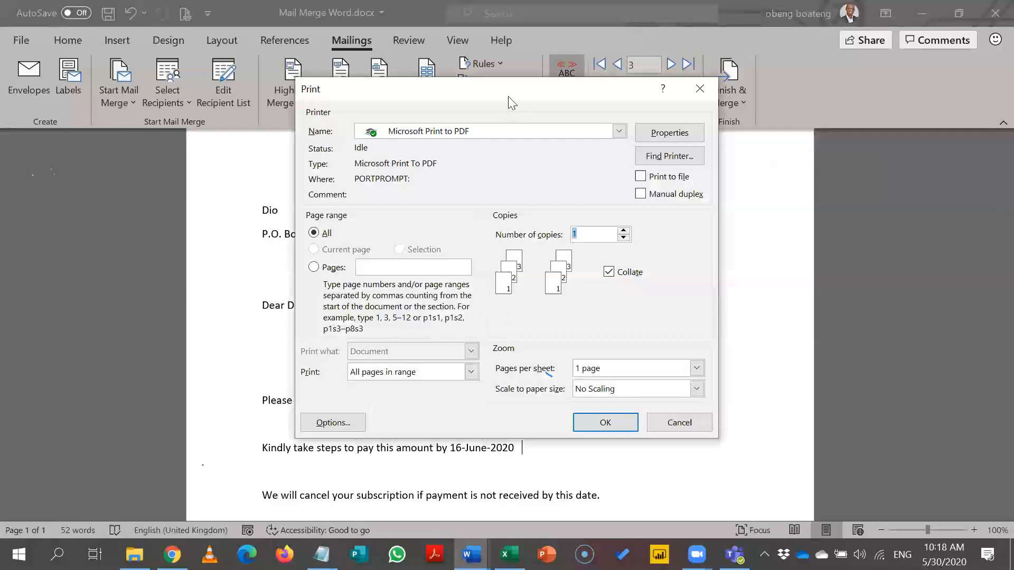
# Step: Select Microsoft Print to PDF as the printer and print the letters
pyautogui.moveTo(506, 100); pyautogui.dragTo(495, 65)
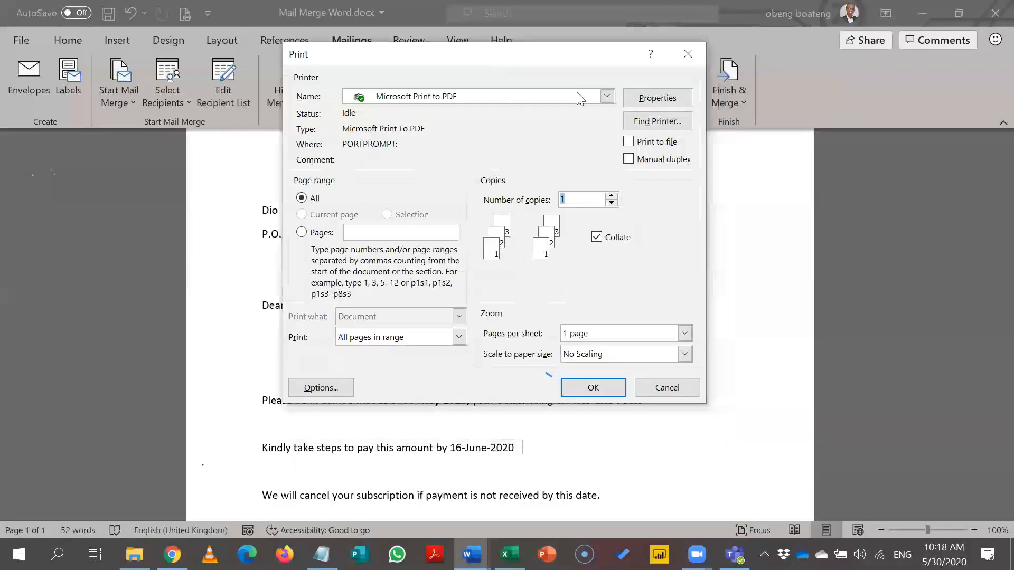
pyautogui.click(606, 98)
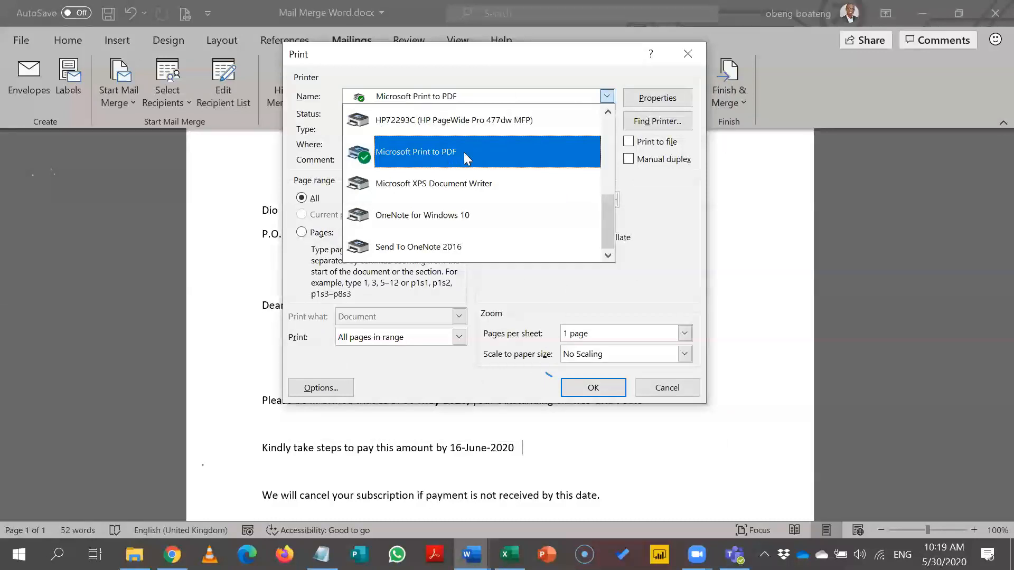
pyautogui.moveTo(610, 212); pyautogui.dragTo(613, 127)
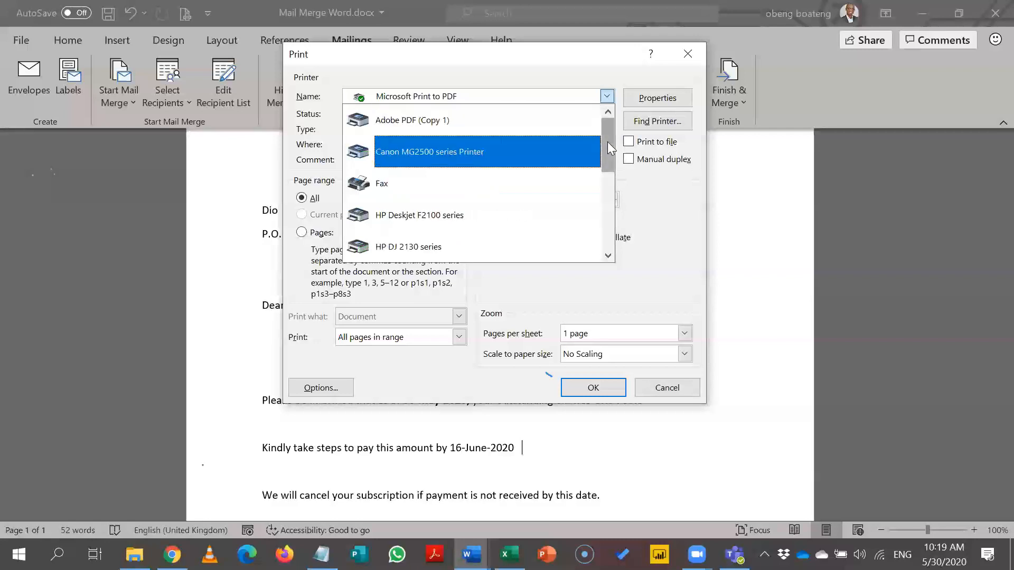
pyautogui.moveTo(607, 163); pyautogui.dragTo(493, 189)
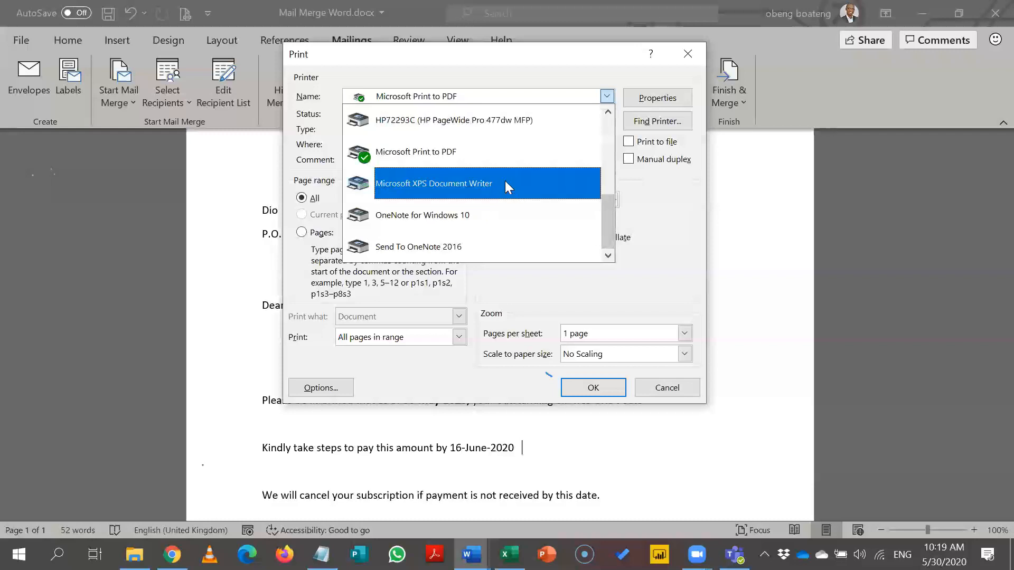
pyautogui.click(461, 158)
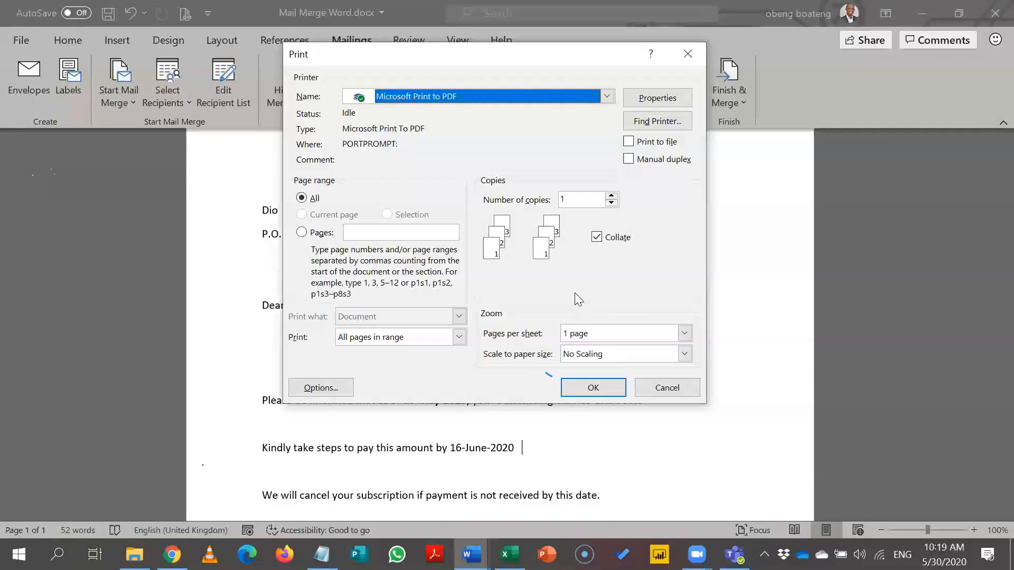
pyautogui.click(592, 387)
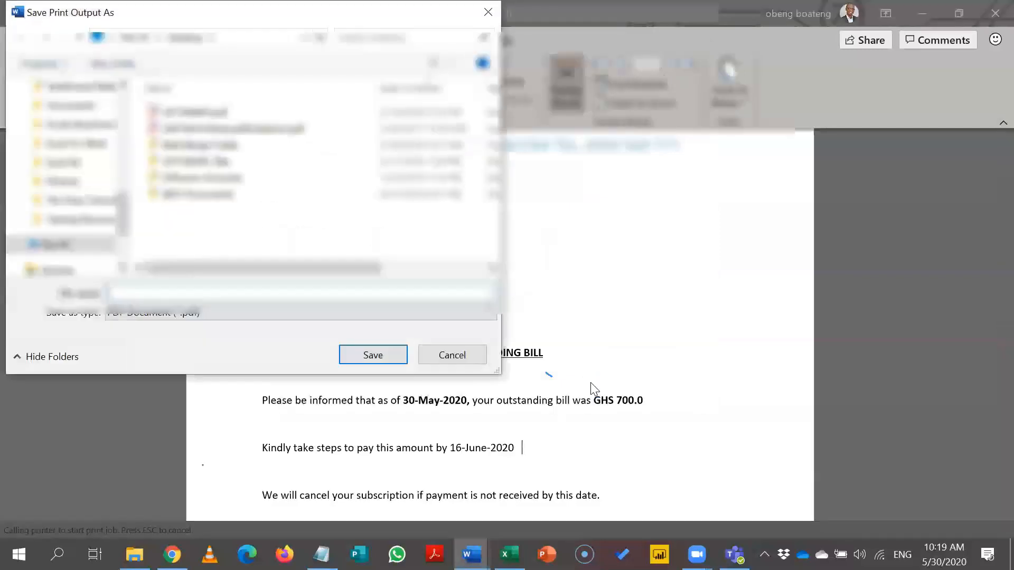
# Step: Save the print output as Letters 1st.pdf
pyautogui.write('F')
pyautogui.press('BackSpace')
pyautogui.write('Bi')
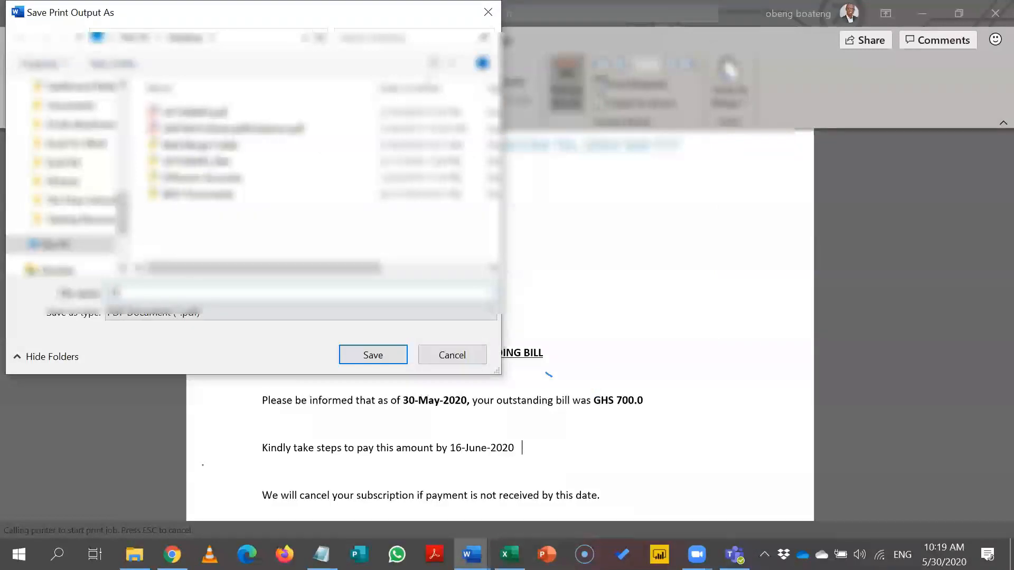
pyautogui.write('lling Le')
pyautogui.press('BackSpace')
pyautogui.press('BackSpace')
pyautogui.press('BackSpace')
pyautogui.press('BackSpace')
pyautogui.press('BackSpace')
pyautogui.press('BackSpace')
pyautogui.press('BackSpace')
pyautogui.press('BackSpace')
pyautogui.press('BackSpace')
pyautogui.press('BackSpace')
pyautogui.write('Letters 1st.pdf')
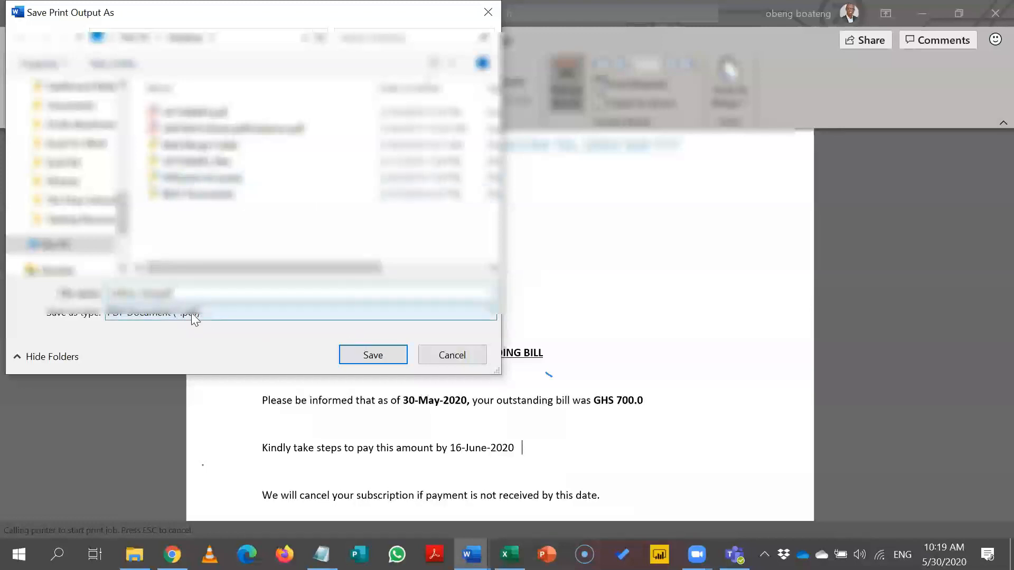
pyautogui.click(355, 353)
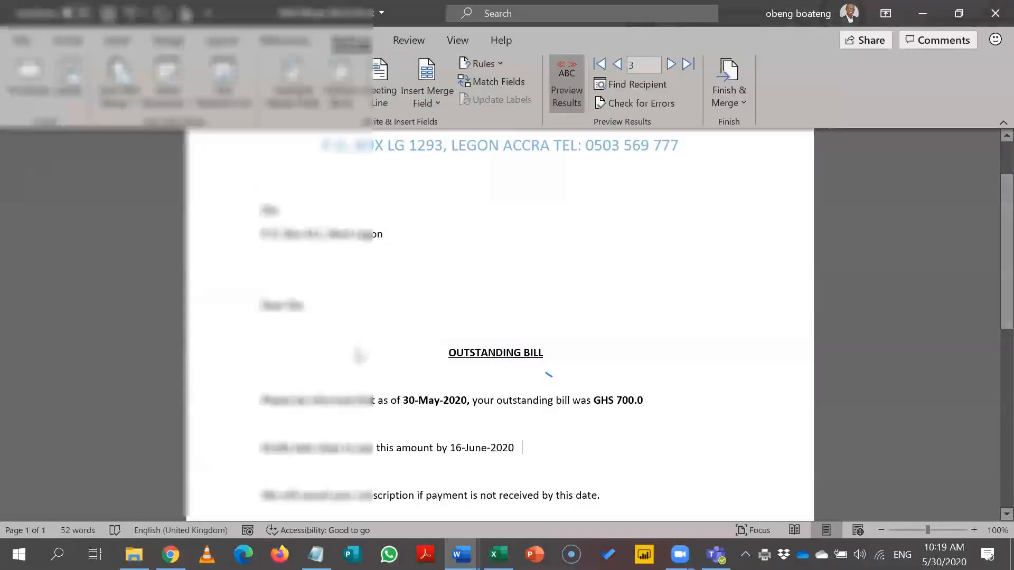
# Step: Show the Mail merge Excel.xlsx Data sheet, then bring up Word's open windows
pyautogui.press('super+d')
pyautogui.click(327, 132)
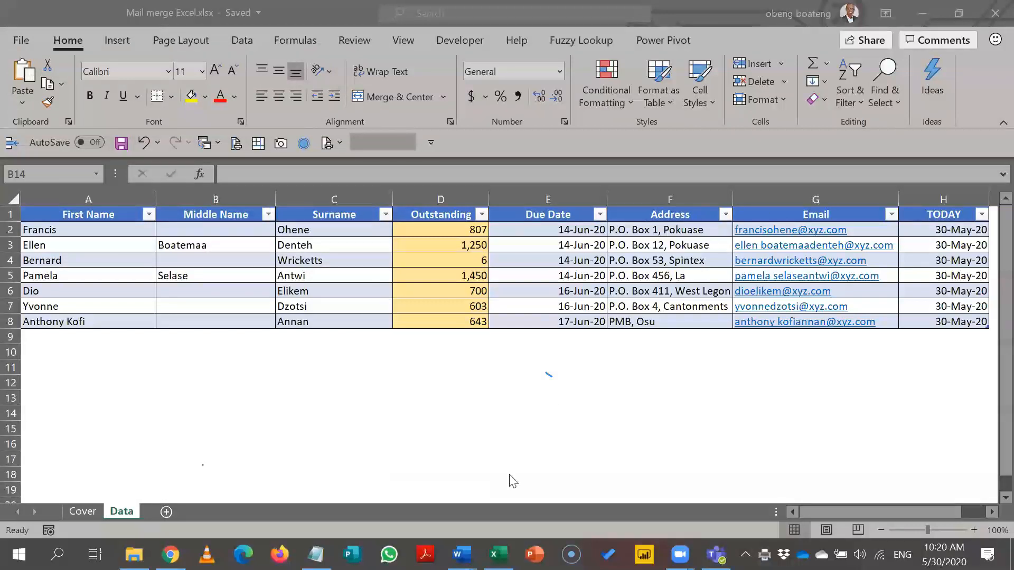
pyautogui.moveTo(460, 555)
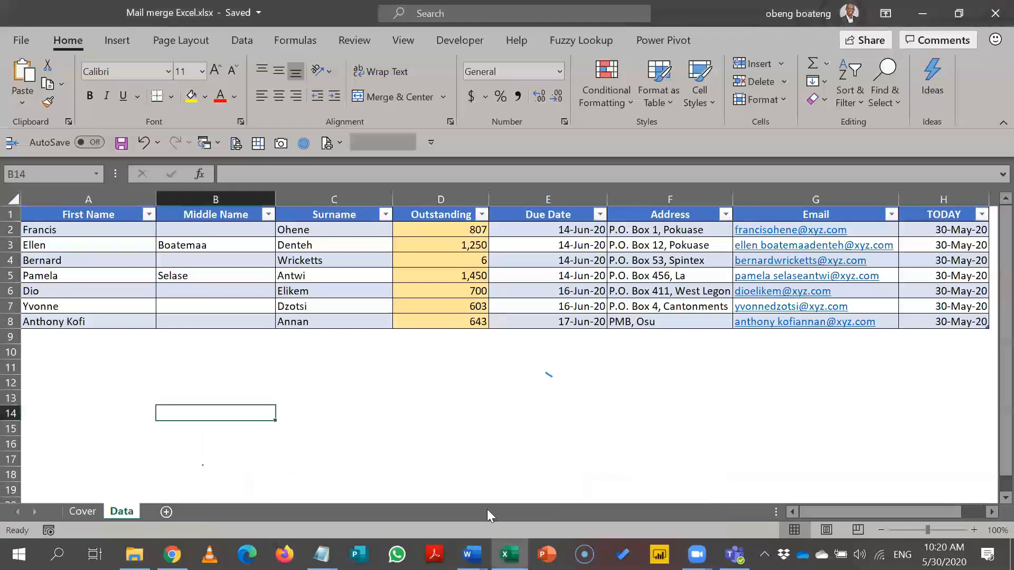
pyautogui.click(471, 555)
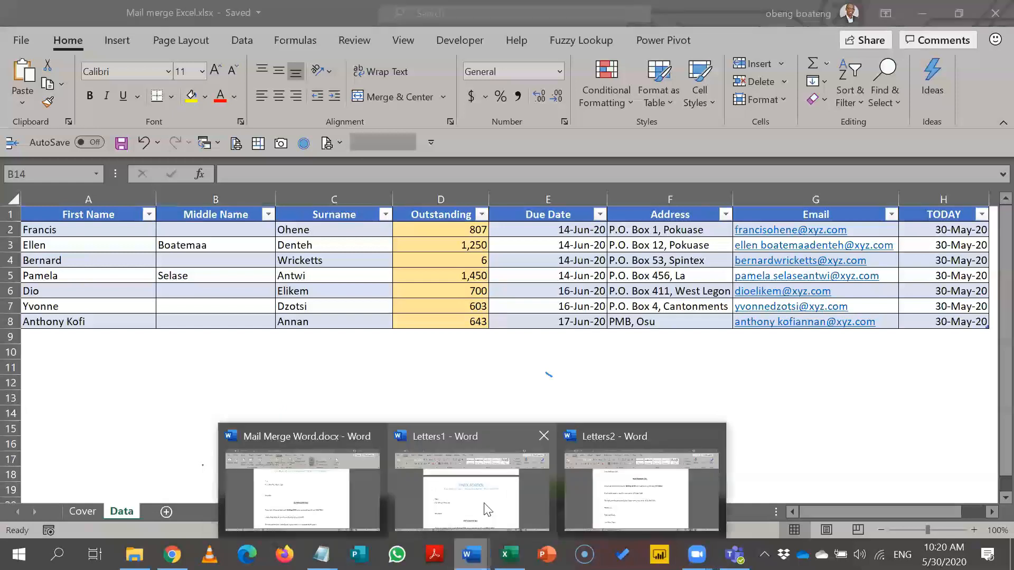
# Step: Glance at Letters1, return to Mail Merge Word.docx, and open the Rules list
pyautogui.click(365, 43)
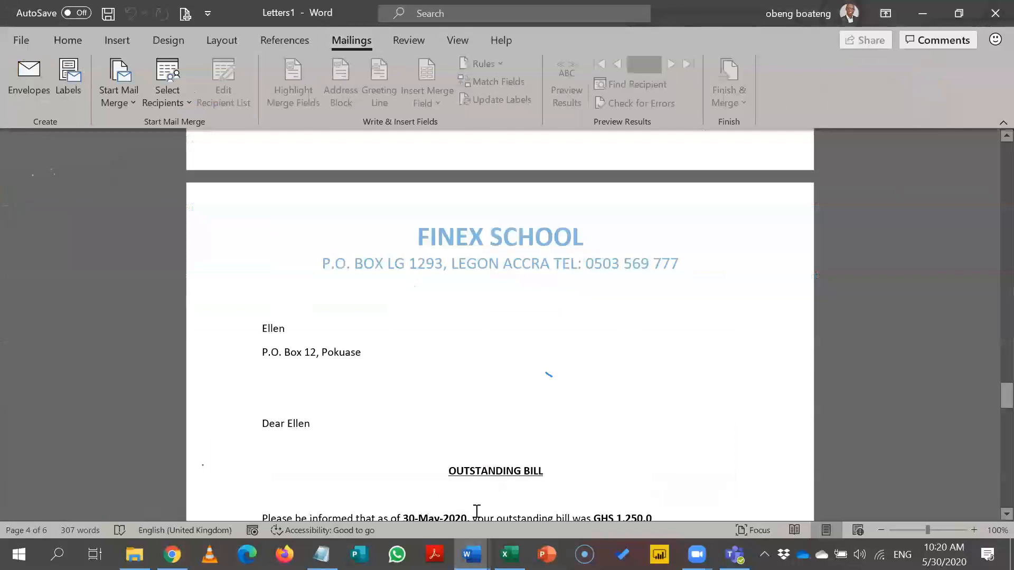
pyautogui.moveTo(471, 555)
pyautogui.click(299, 493)
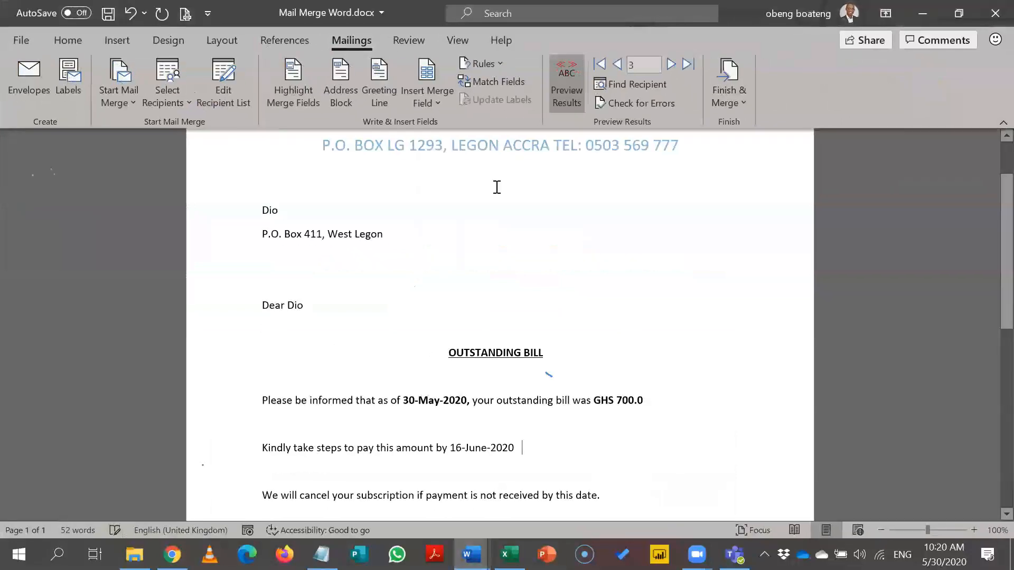
pyautogui.click(495, 63)
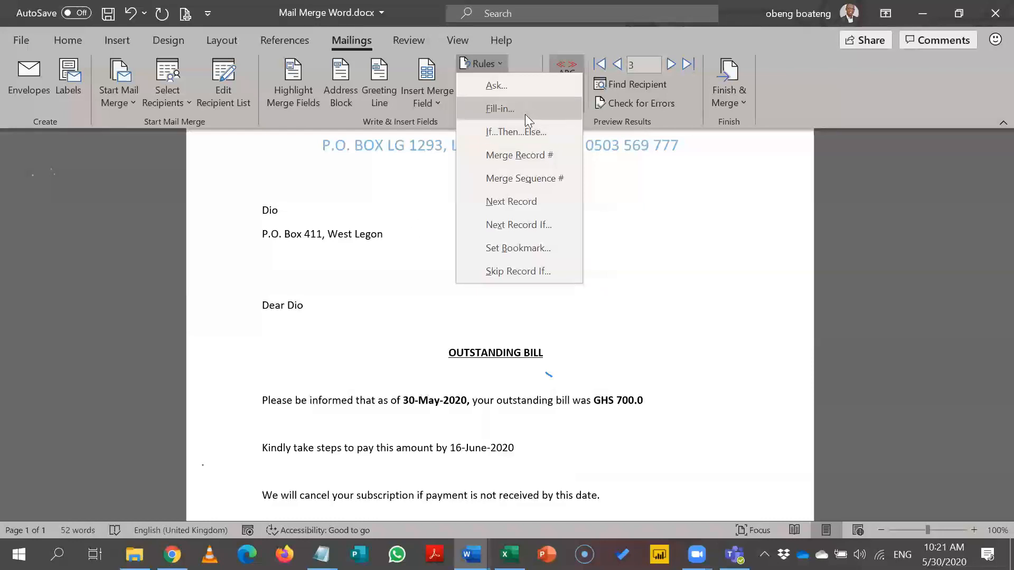
# Step: Close the Rules list and reopen the Finish & Merge choices
pyautogui.click(595, 298)
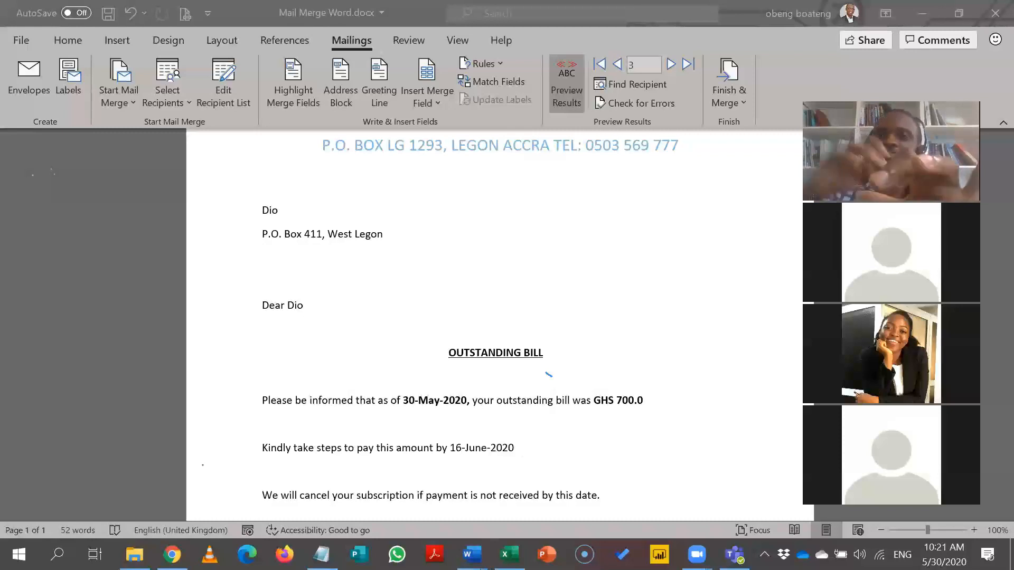
pyautogui.press('XF86AudioRaiseVolume')
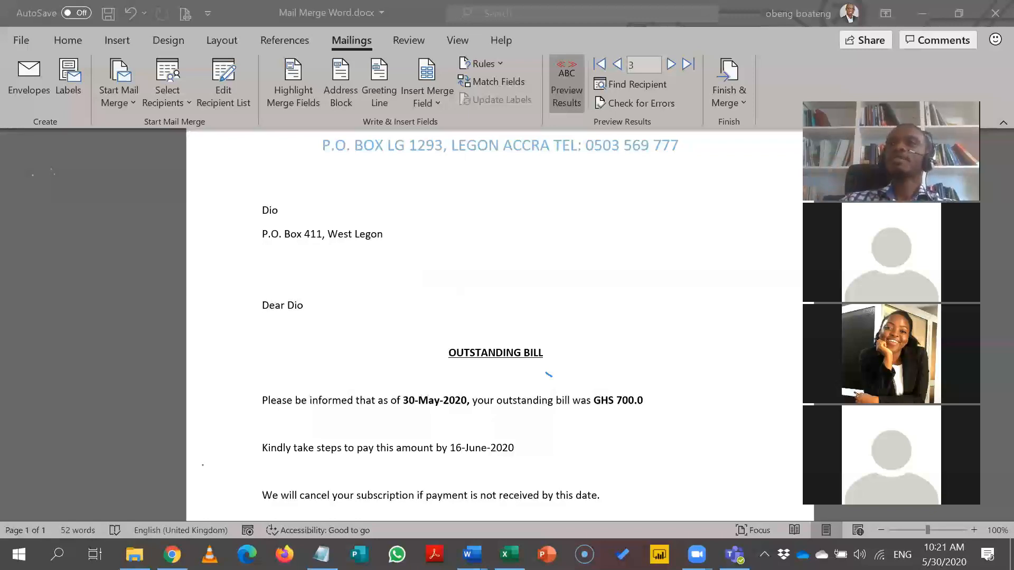
pyautogui.click(724, 92)
pyautogui.click(723, 91)
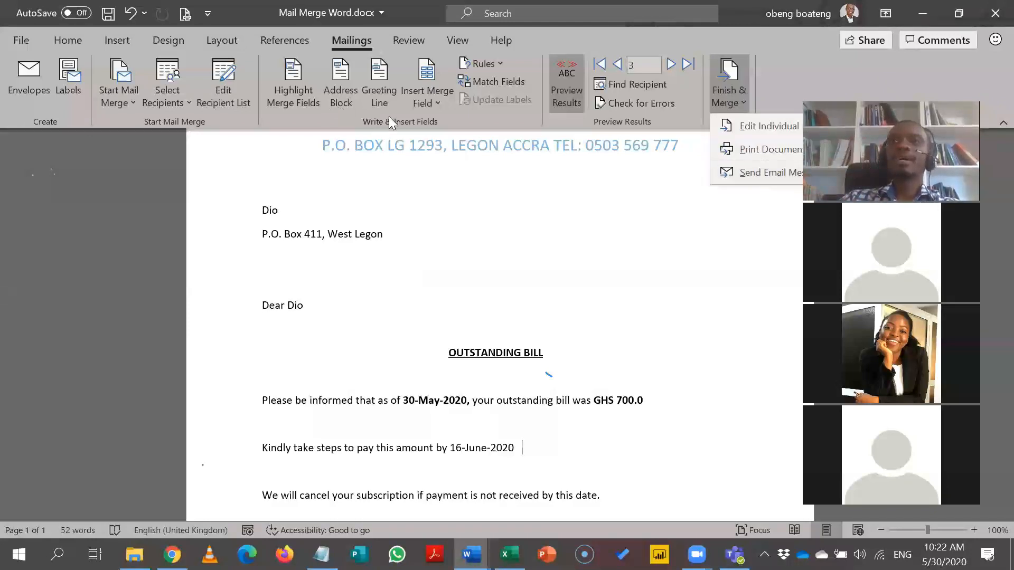
# Step: In Match Fields, confirm E-mail Address maps to the Email column
pyautogui.click(475, 81)
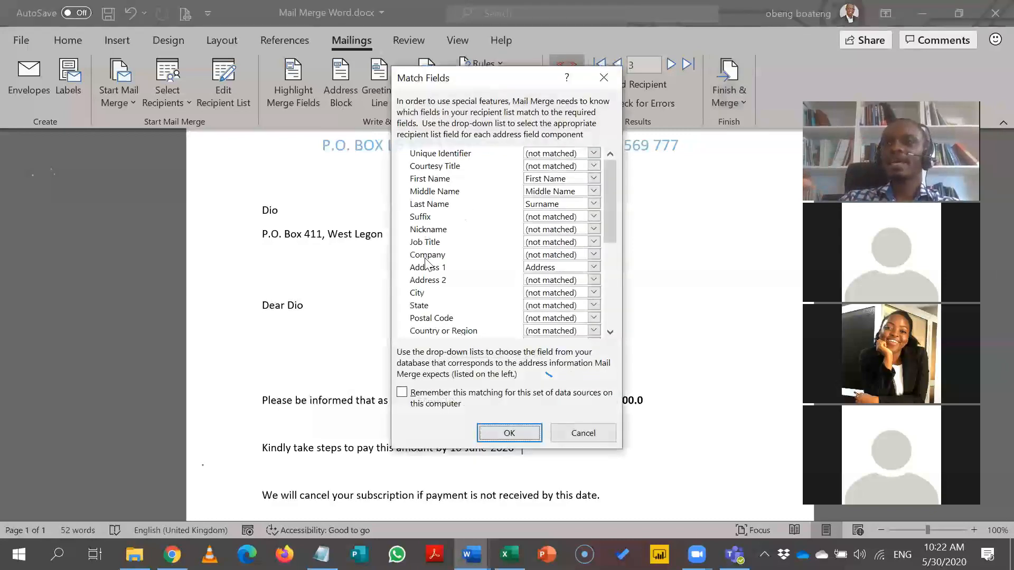
pyautogui.moveTo(611, 232); pyautogui.dragTo(610, 278)
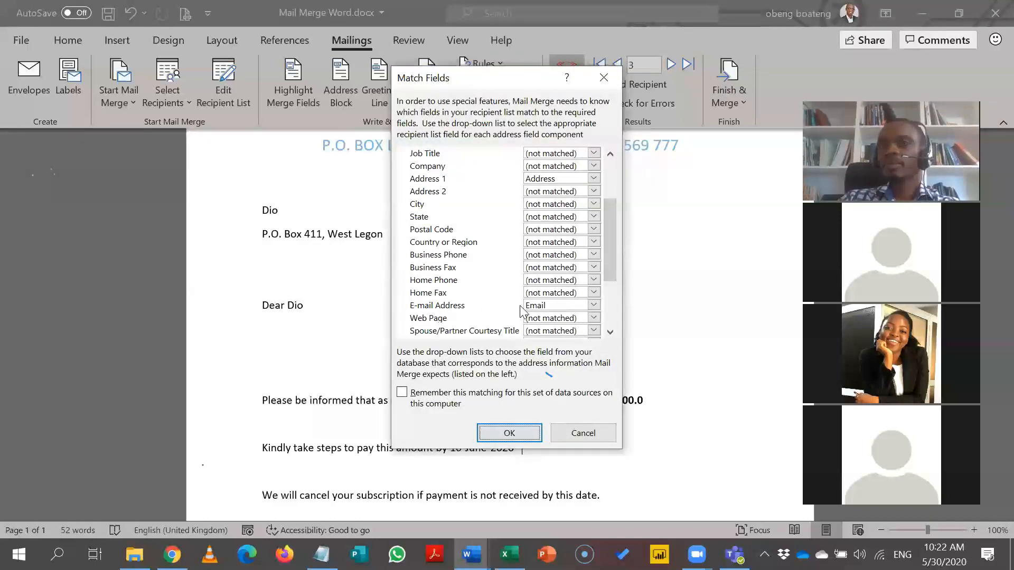
pyautogui.click(610, 85)
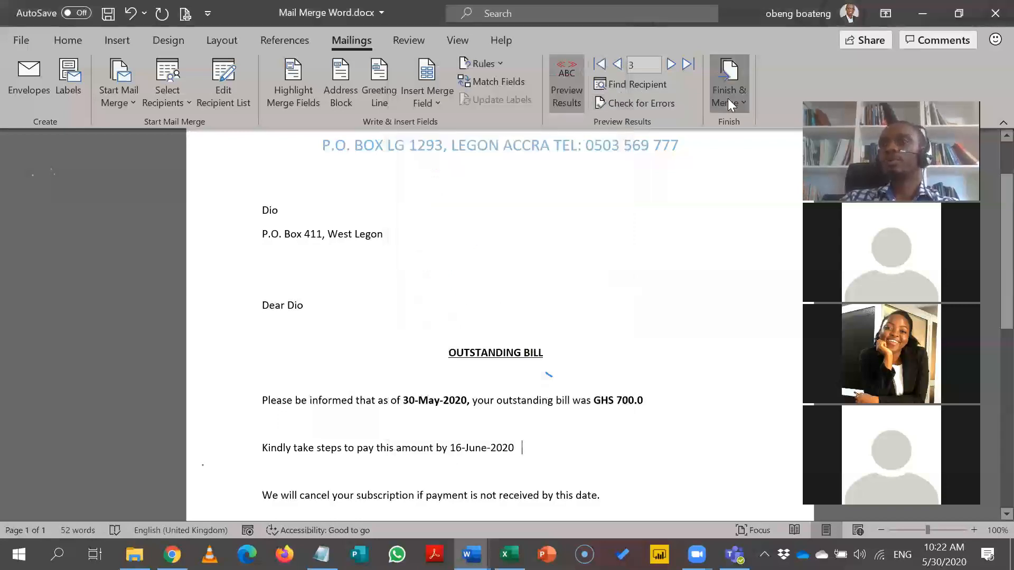
# Step: Bring up the Finish & Merge choices again to merge to e-mail
pyautogui.click(728, 99)
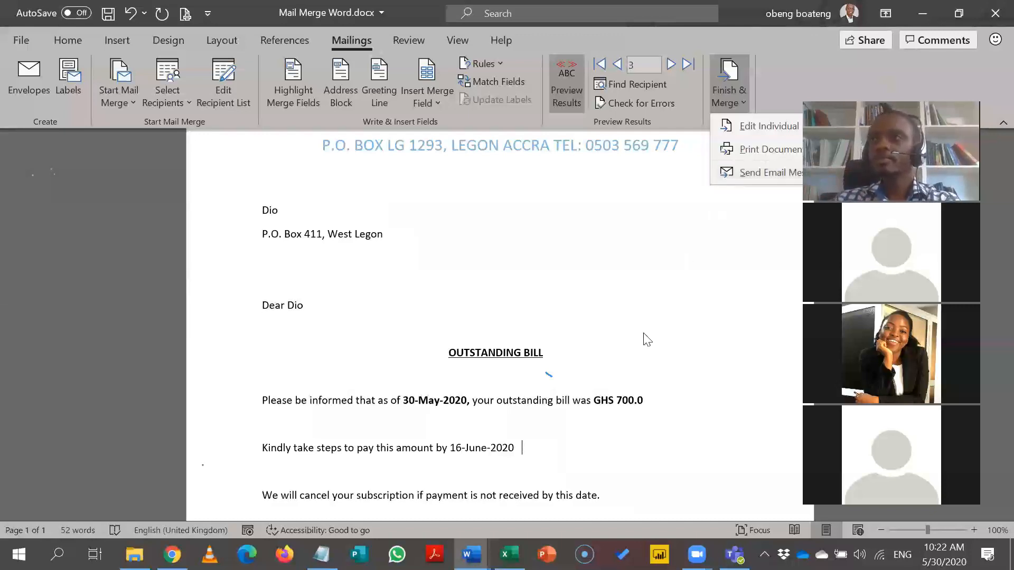
pyautogui.click(559, 459)
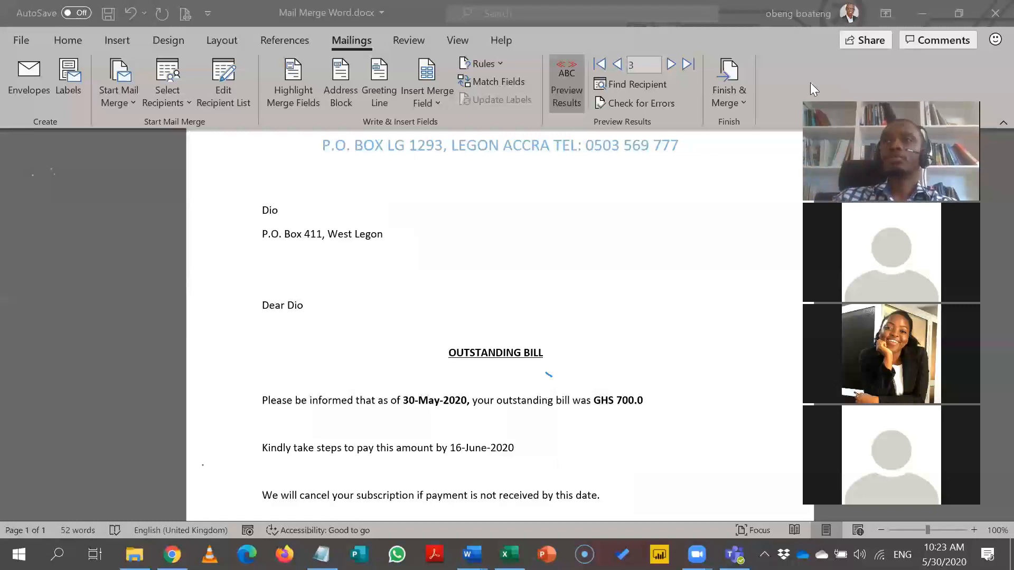
pyautogui.click(742, 98)
pyautogui.click(741, 97)
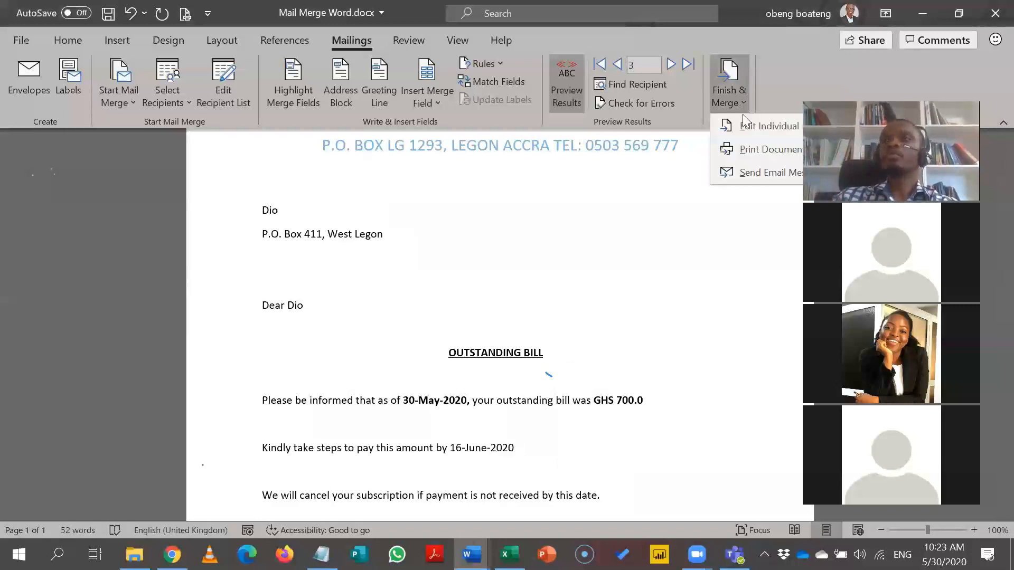
# Step: Start Send Email Messages and keep Email as the To: column
pyautogui.click(746, 178)
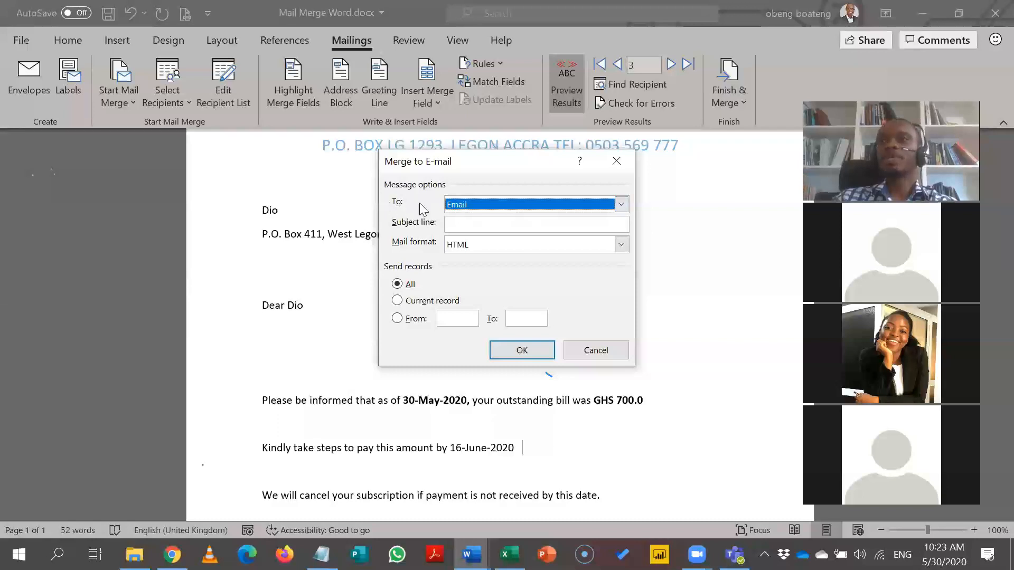
pyautogui.click(619, 205)
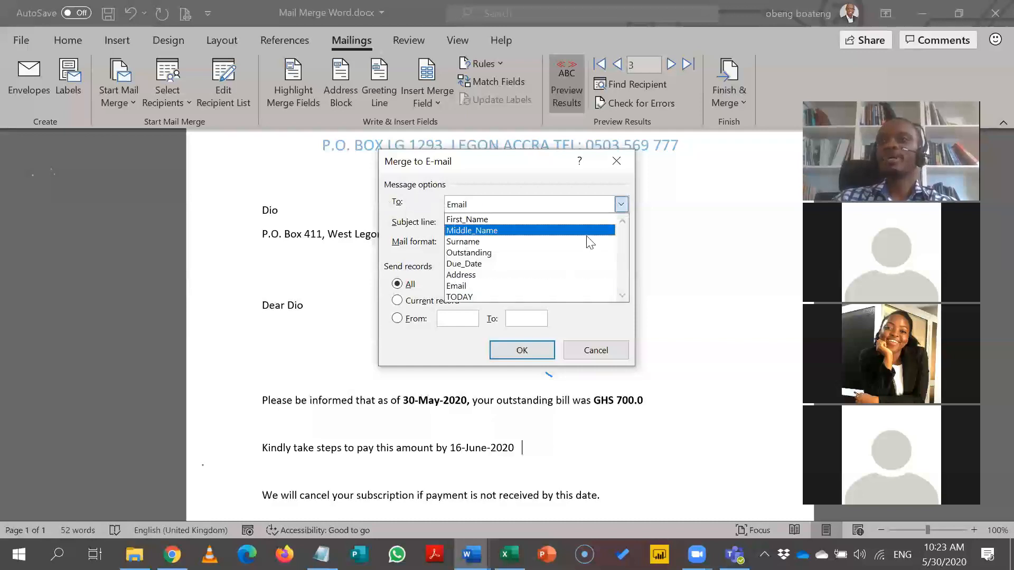
pyautogui.click(469, 189)
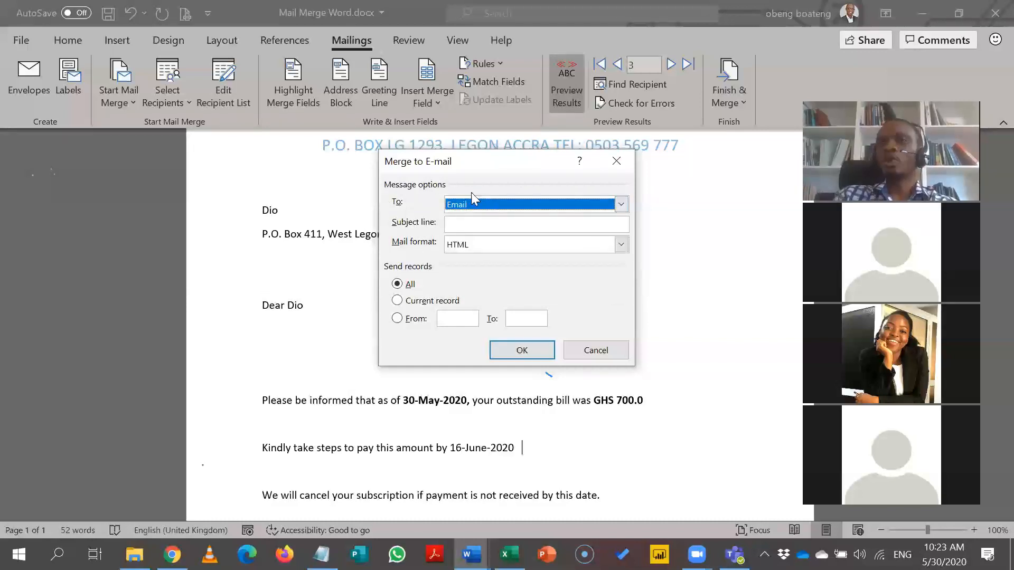
pyautogui.click(465, 222)
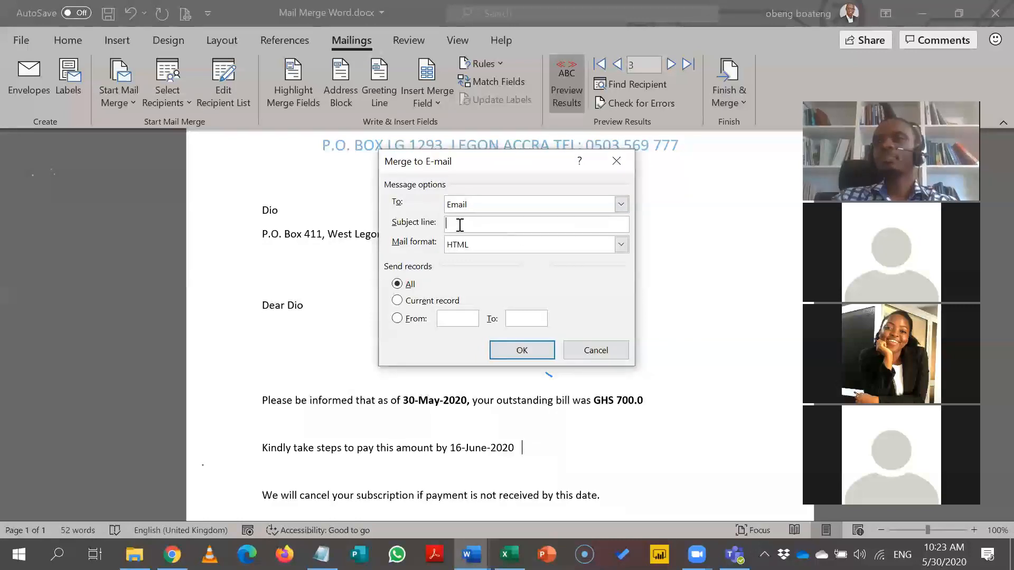
# Step: Set the e-mail mail format to Attachment
pyautogui.click(618, 250)
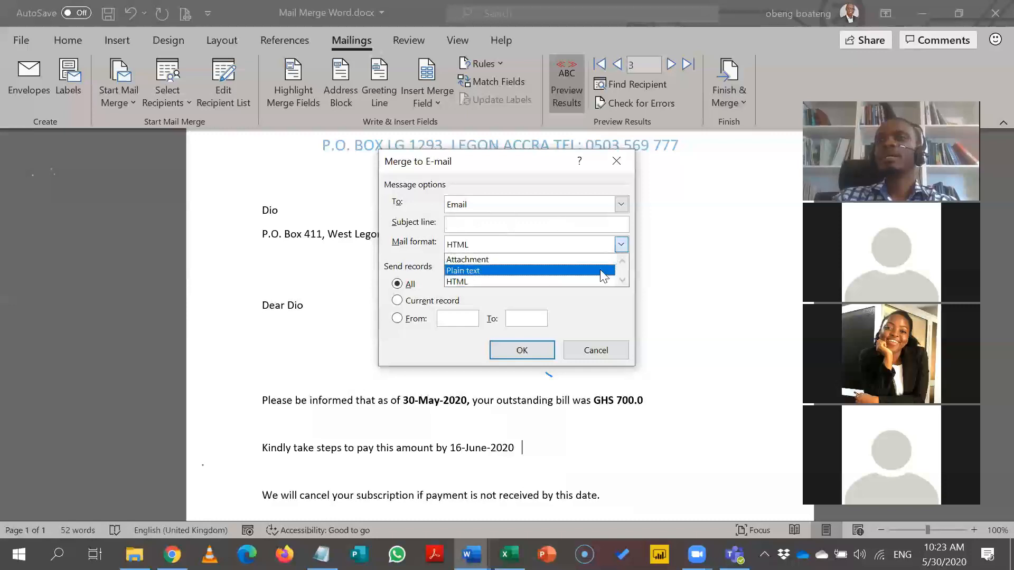
pyautogui.click(573, 271)
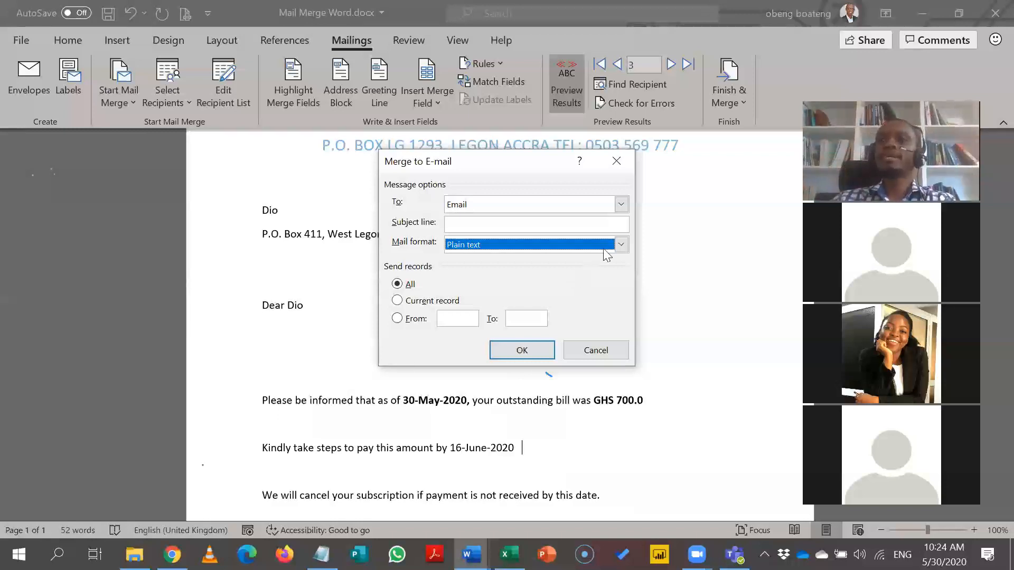
pyautogui.click(620, 246)
pyautogui.click(587, 260)
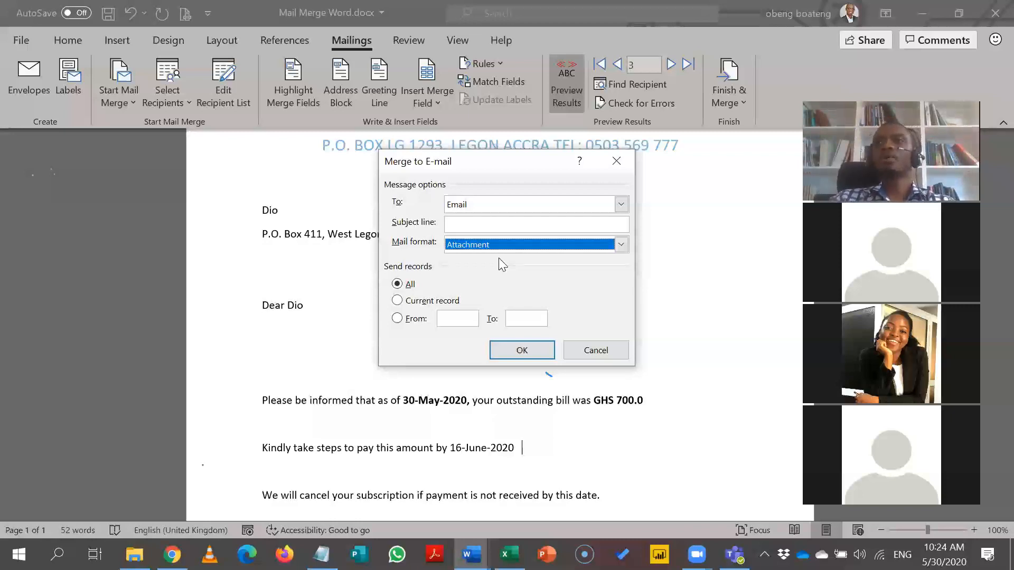
pyautogui.click(621, 246)
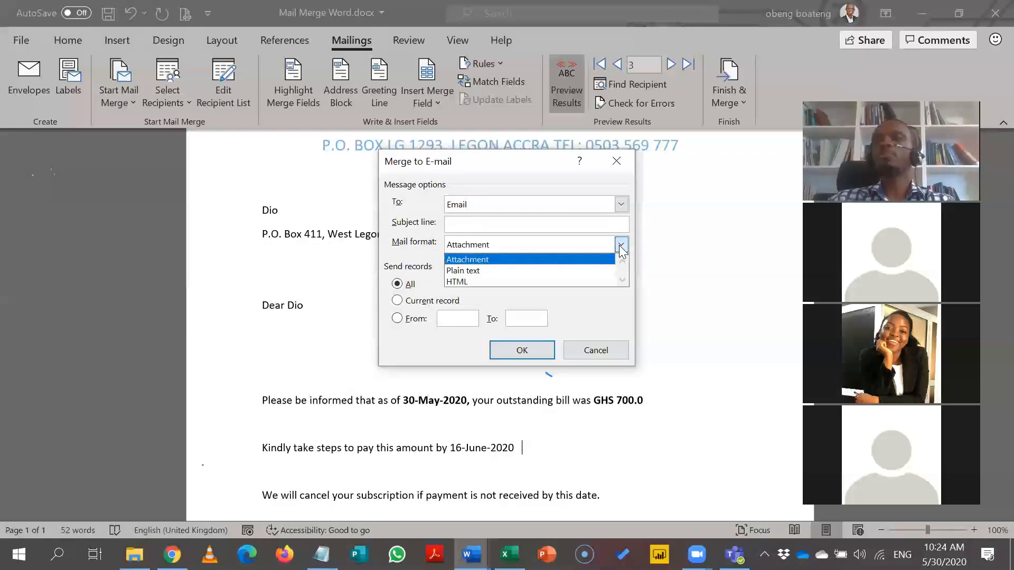
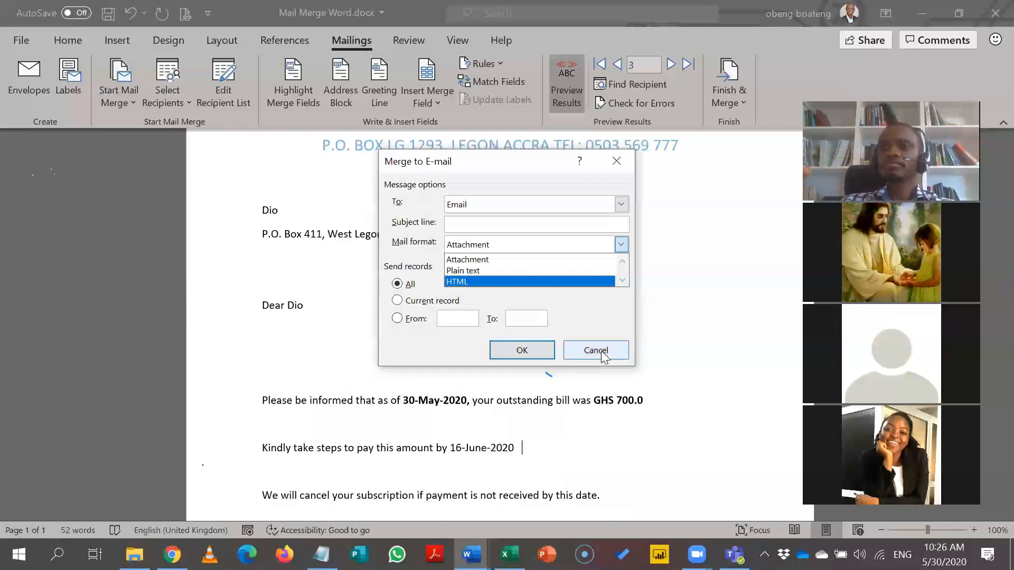
# Step: Close the Mail format list and cancel the e-mail merge without sending anything
pyautogui.click(601, 351)
pyautogui.click(602, 351)
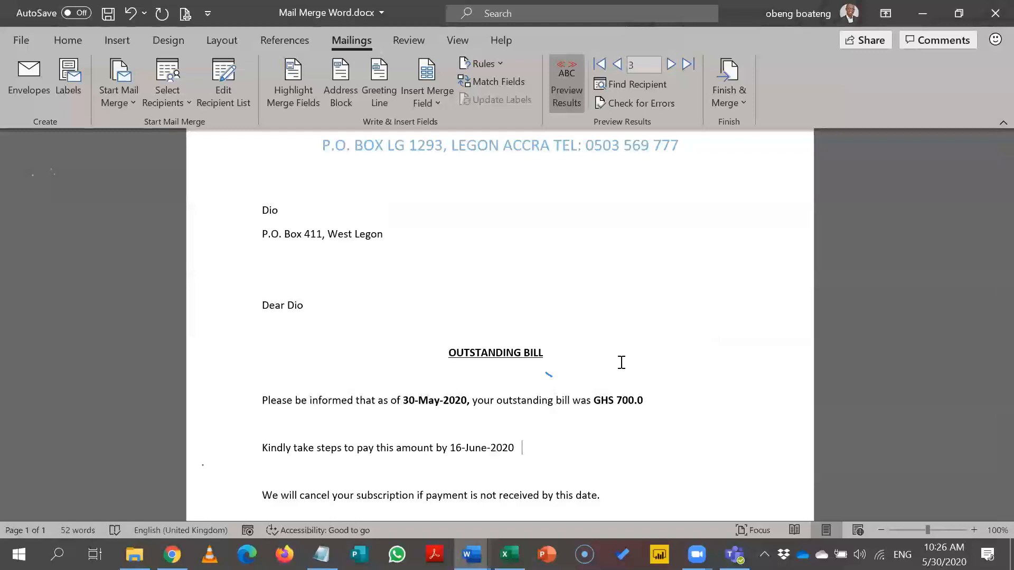
pyautogui.click(471, 555)
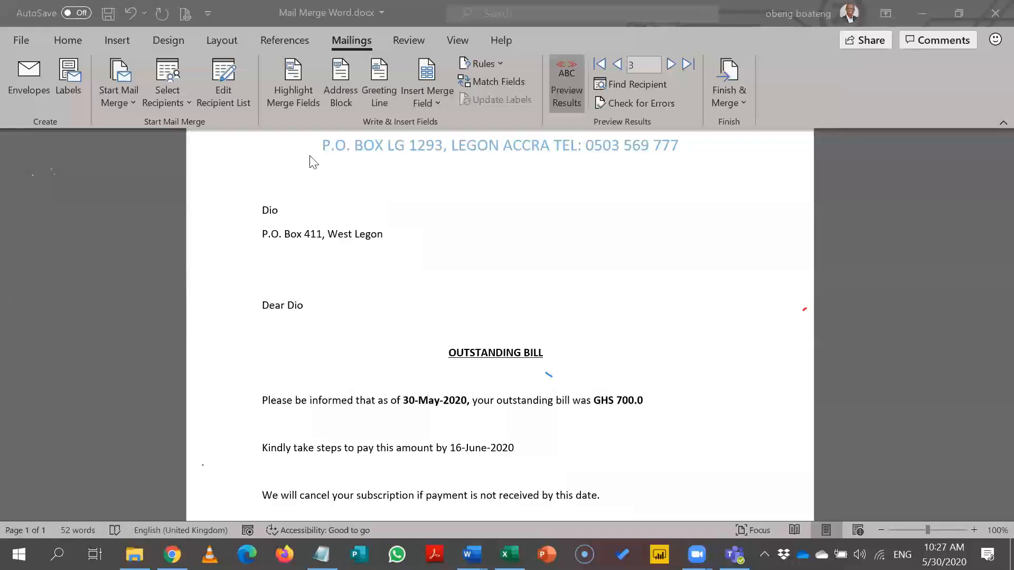
pyautogui.click(125, 97)
# Step: Check the Select Recipients choices, close them, and open the Finish & Merge menu
pyautogui.click(158, 98)
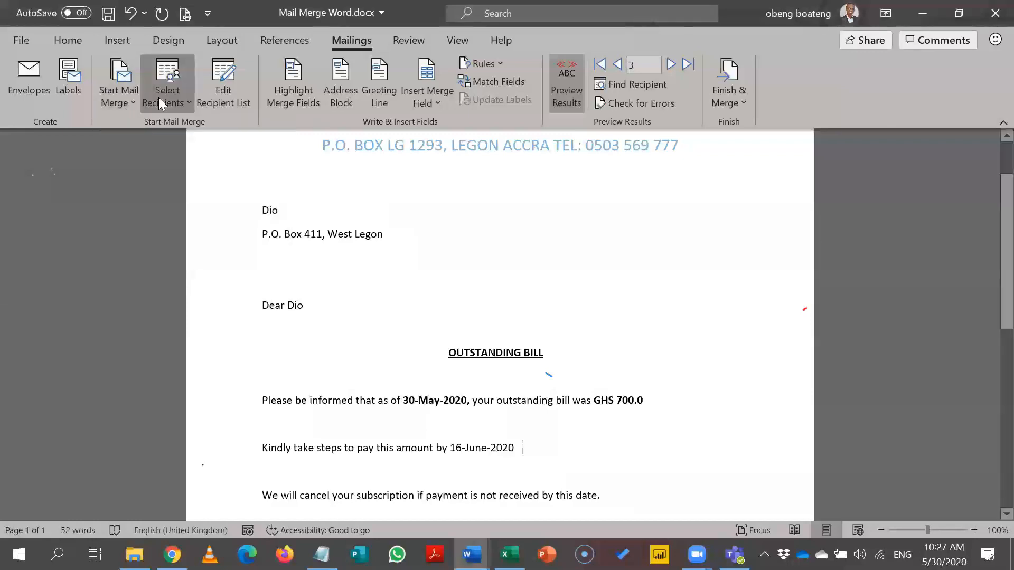
pyautogui.click(160, 92)
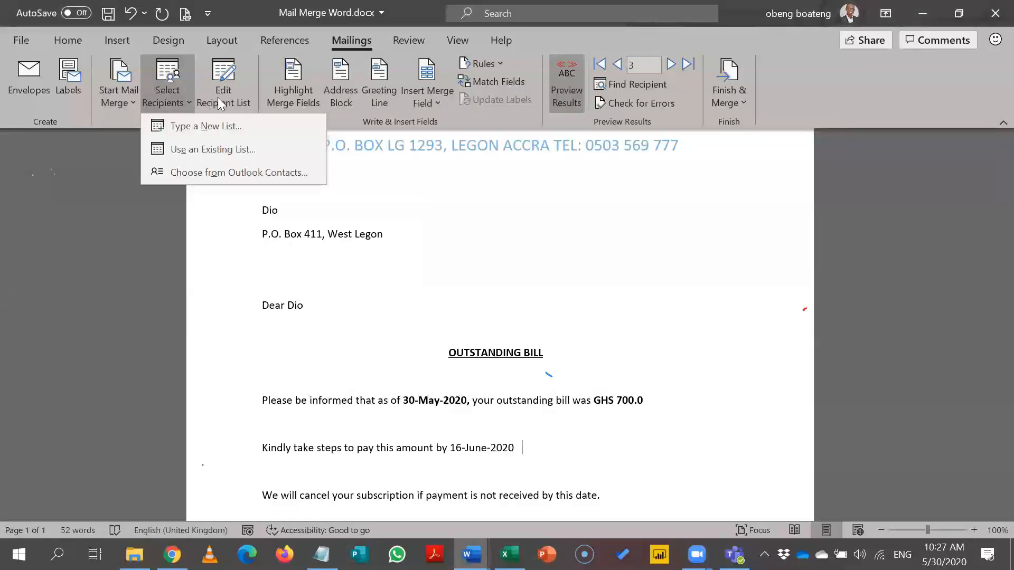
pyautogui.click(329, 79)
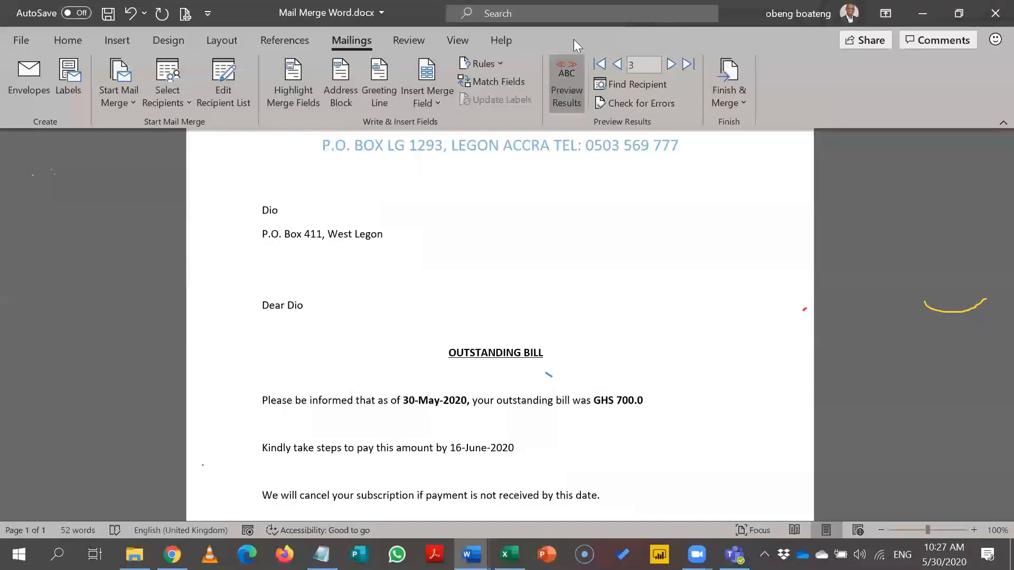
pyautogui.click(733, 91)
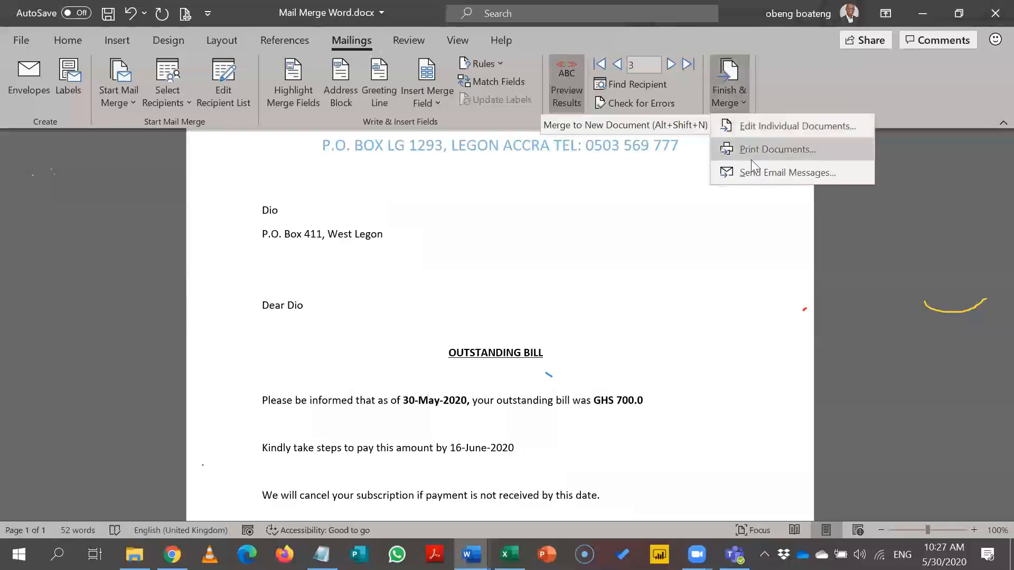
# Step: Close the Finish & Merge menu without choosing an item, returning to record 3's letter
pyautogui.click(722, 229)
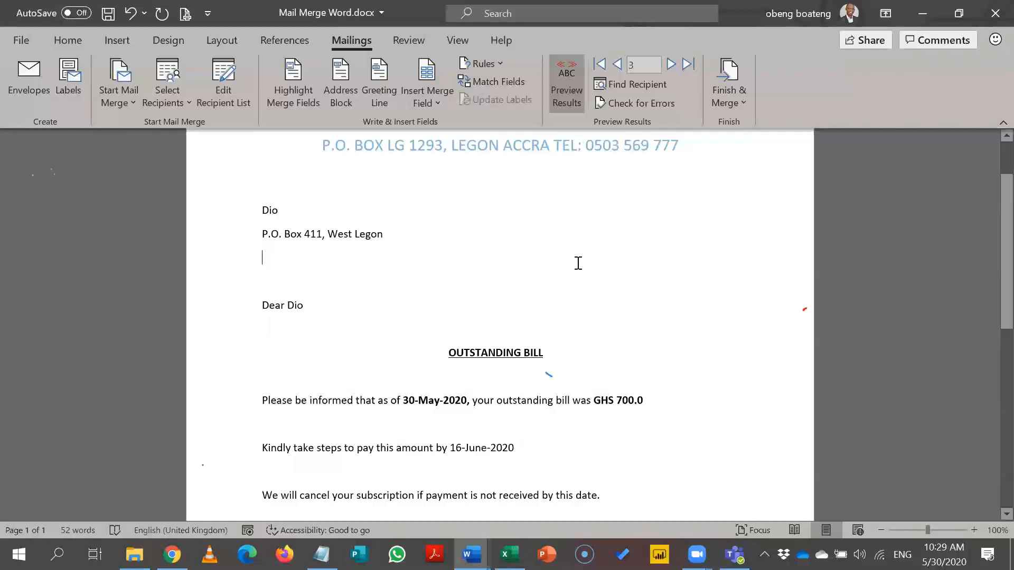
# Step: Type a phone number on a new line under the address and grow it to 28 pt
pyautogui.press('Return')
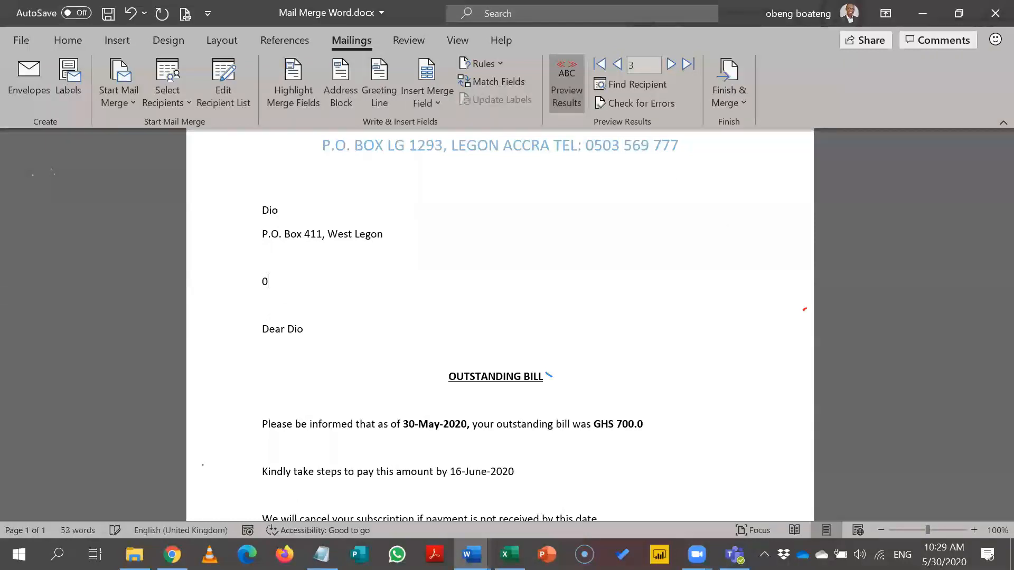
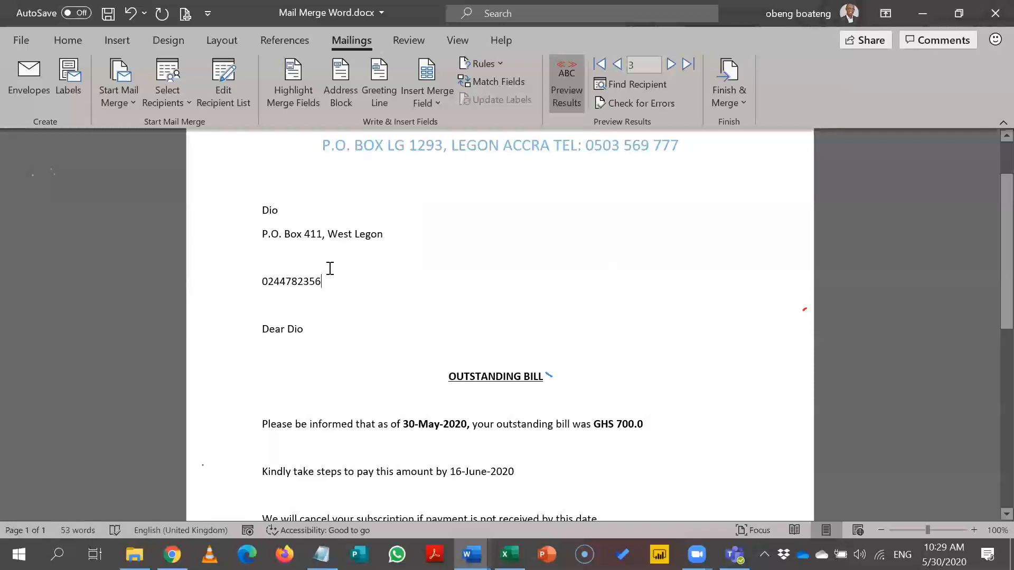
pyautogui.tripleClick(264, 281)
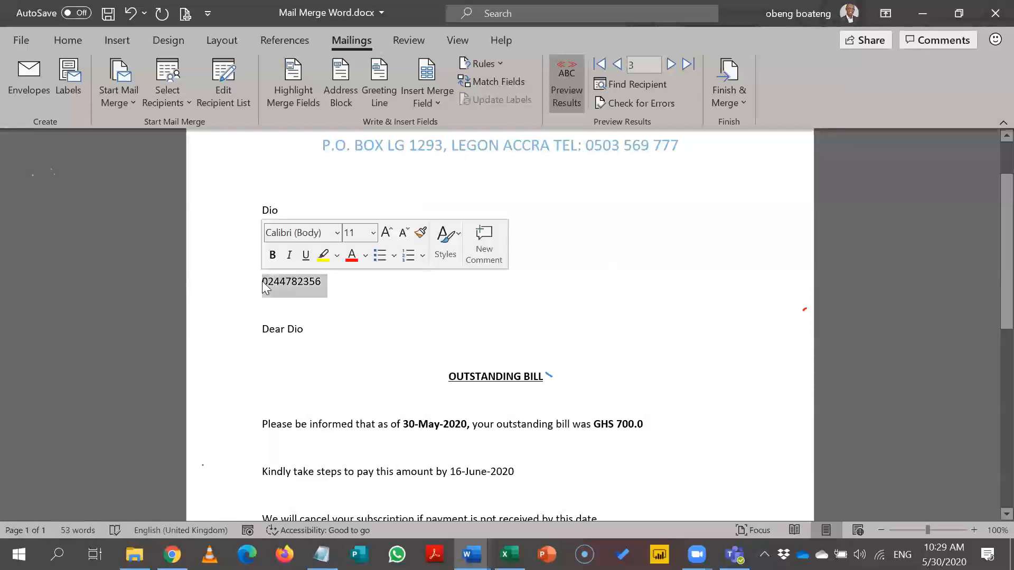
pyautogui.click(388, 238)
pyautogui.click(388, 238)
pyautogui.click(388, 238)
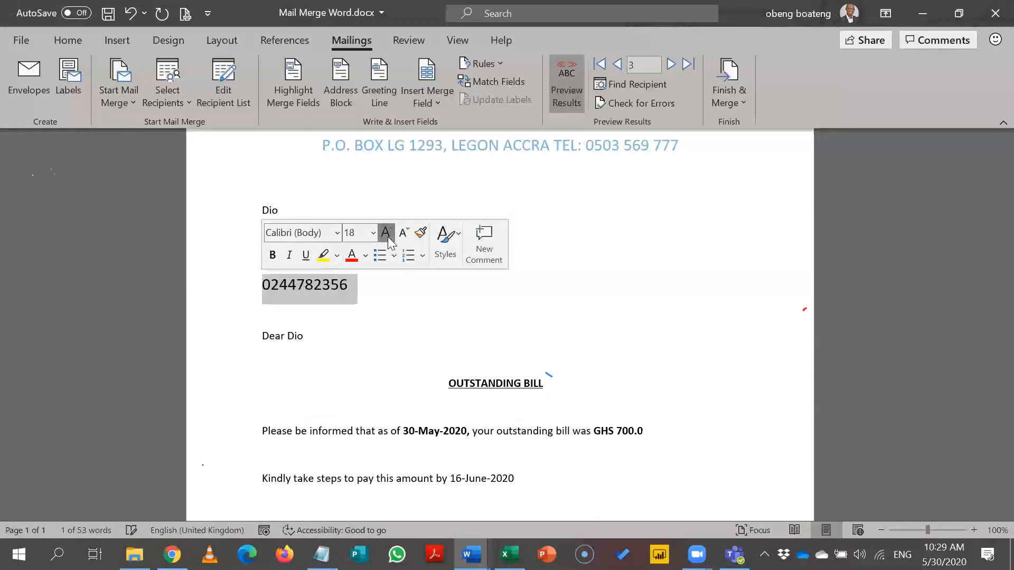
pyautogui.click(388, 238)
pyautogui.click(388, 238)
pyautogui.click(388, 239)
pyautogui.click(388, 238)
pyautogui.click(388, 238)
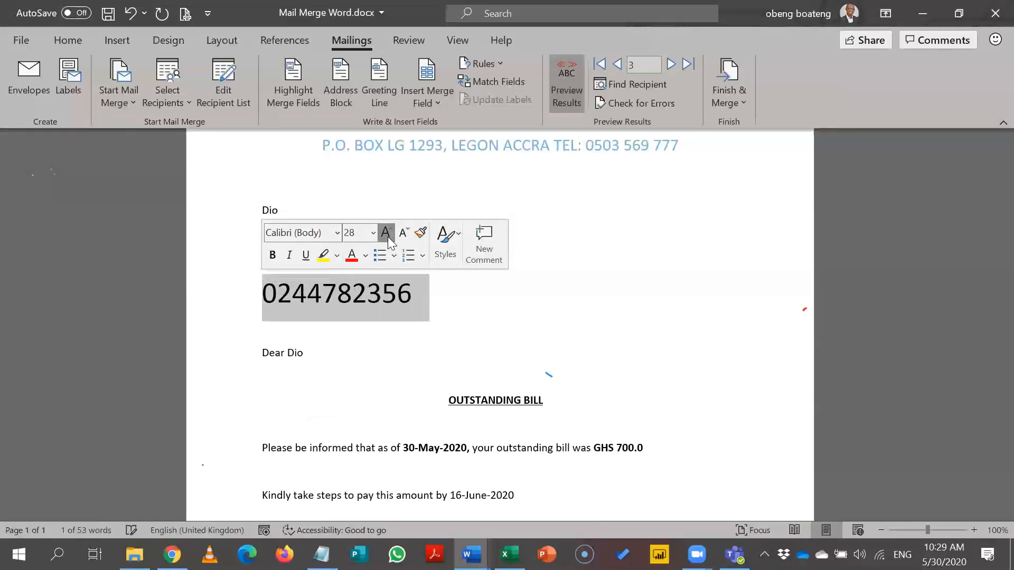
pyautogui.click(432, 318)
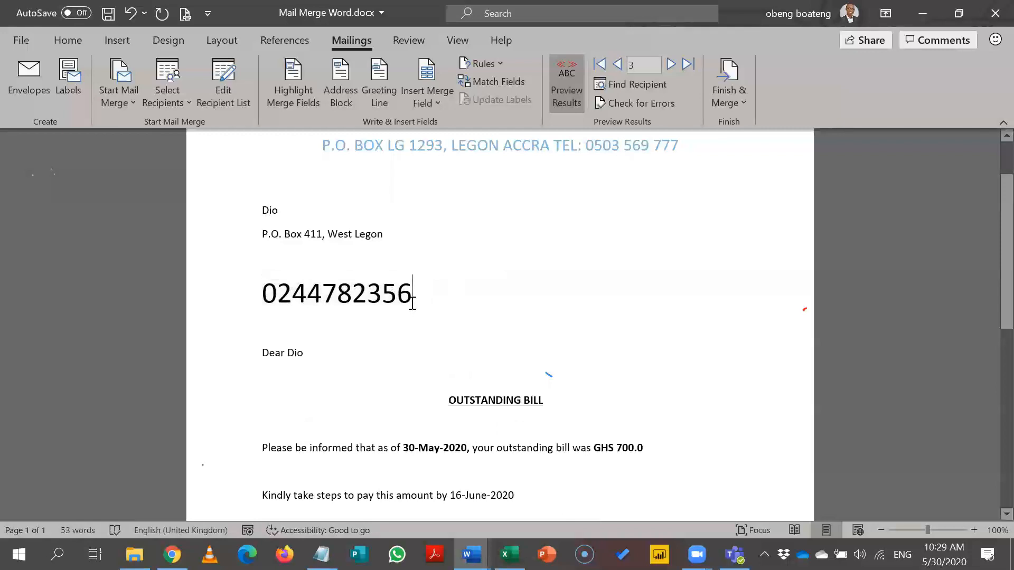
pyautogui.moveTo(422, 295); pyautogui.dragTo(261, 299)
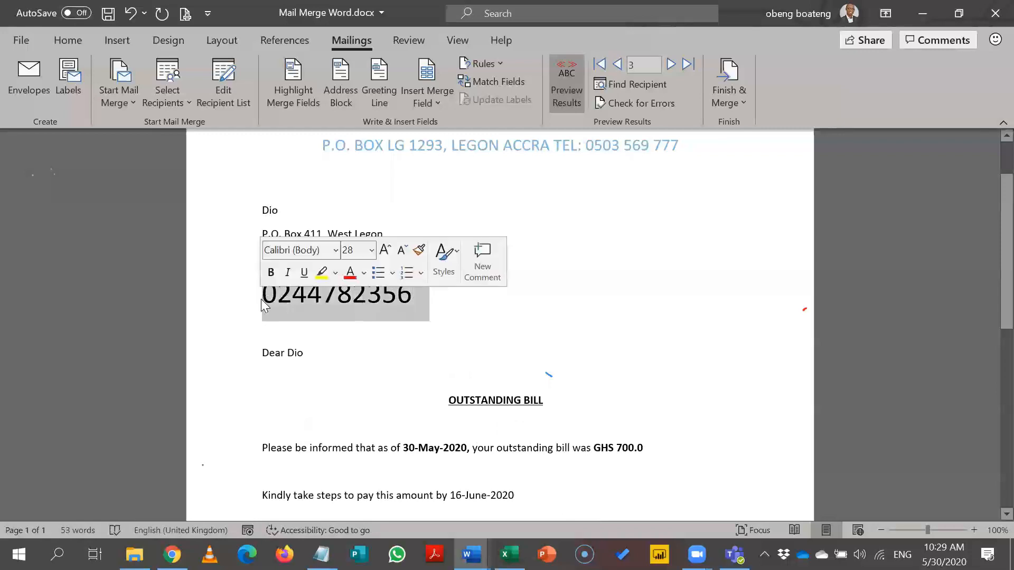
pyautogui.click(354, 314)
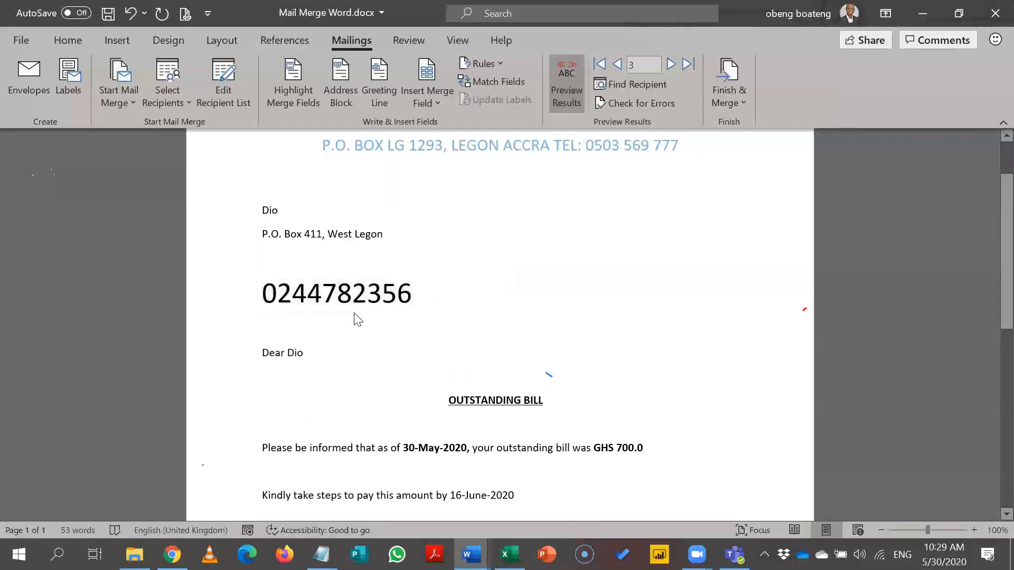